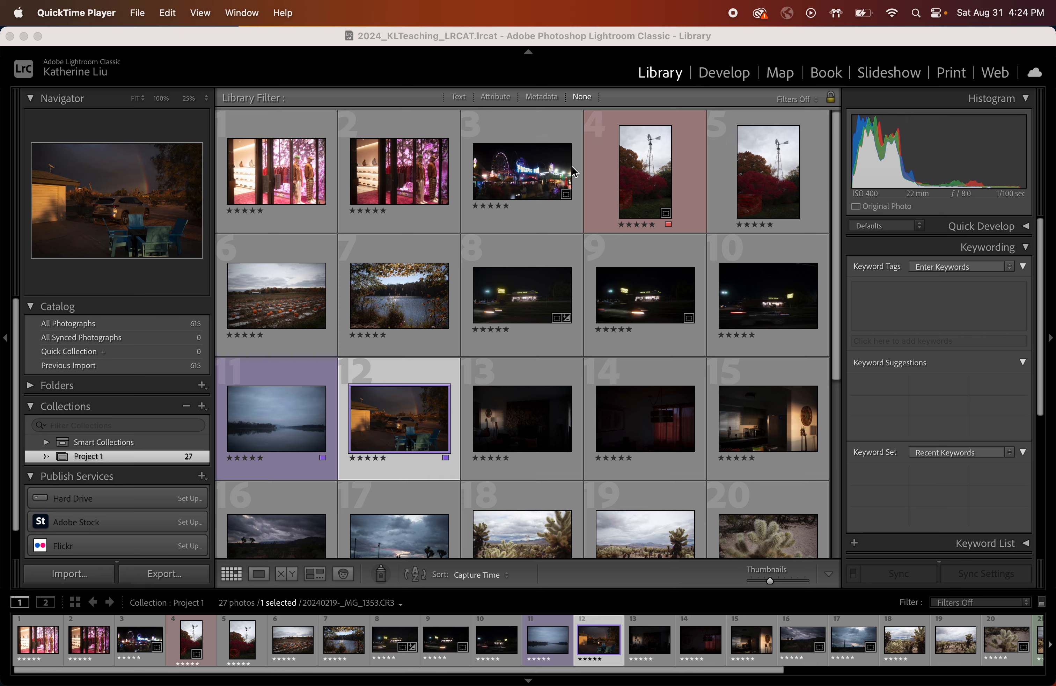
Step: Open the selected rainbow driveway photo in the Develop module
{"action": "left_click", "coordinate": [725, 73]}
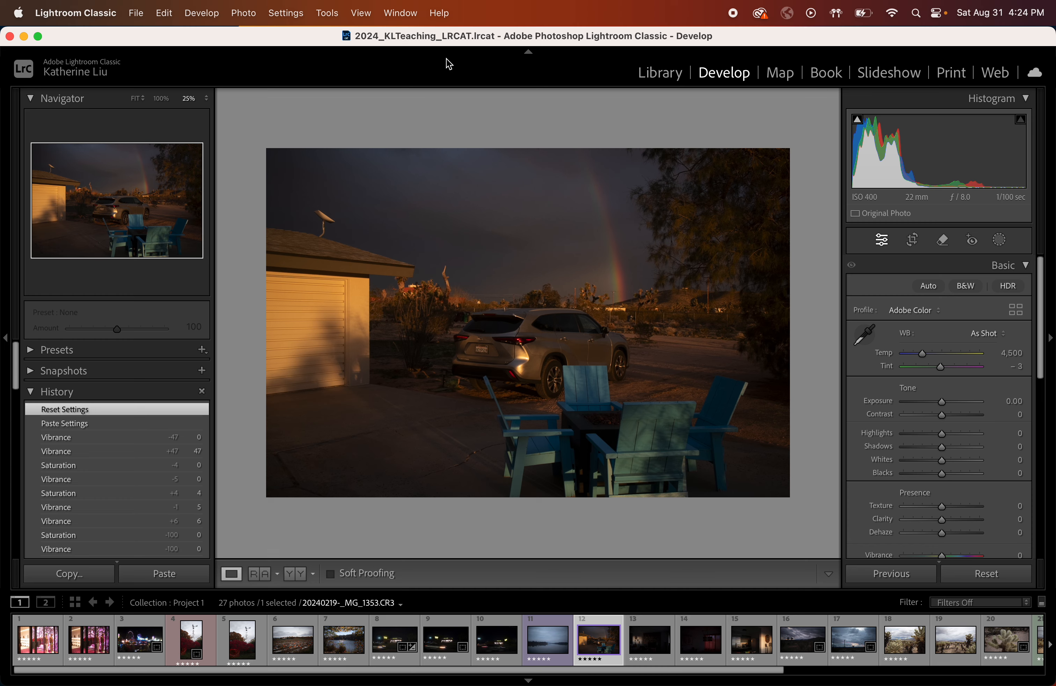
Step: Hide and show again the module picker and the side panels around the photo
{"action": "left_click", "coordinate": [526, 52]}
{"action": "left_click", "coordinate": [531, 53]}
{"action": "left_click", "coordinate": [528, 52]}
{"action": "left_click", "coordinate": [529, 52]}
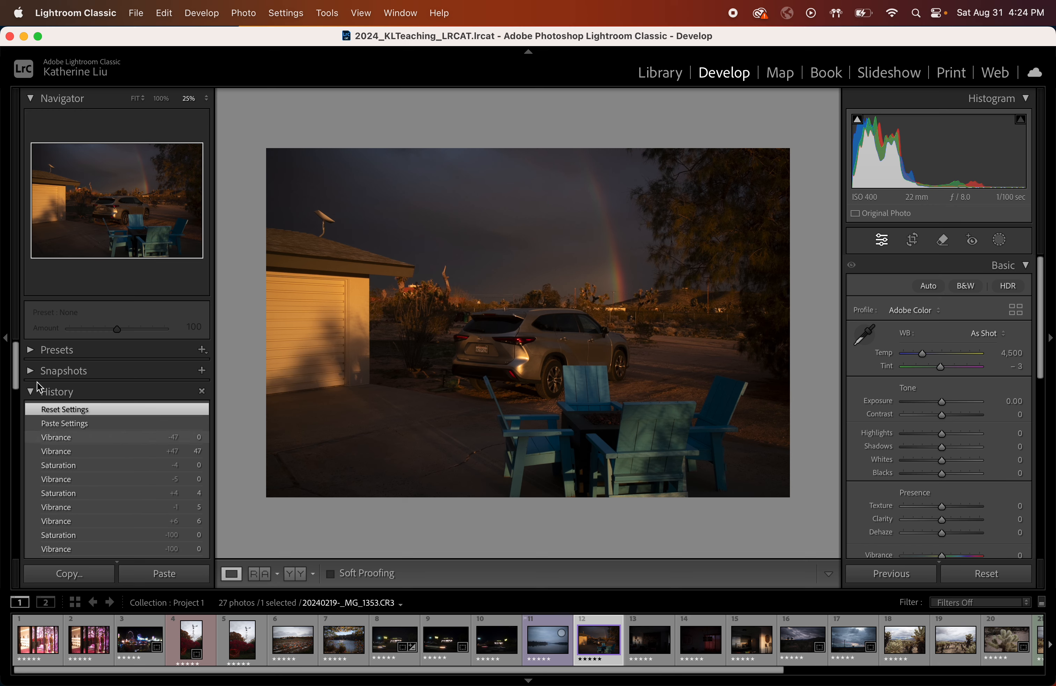
{"action": "left_click", "coordinate": [4, 337]}
{"action": "left_click", "coordinate": [4, 337]}
{"action": "left_click", "coordinate": [1050, 338]}
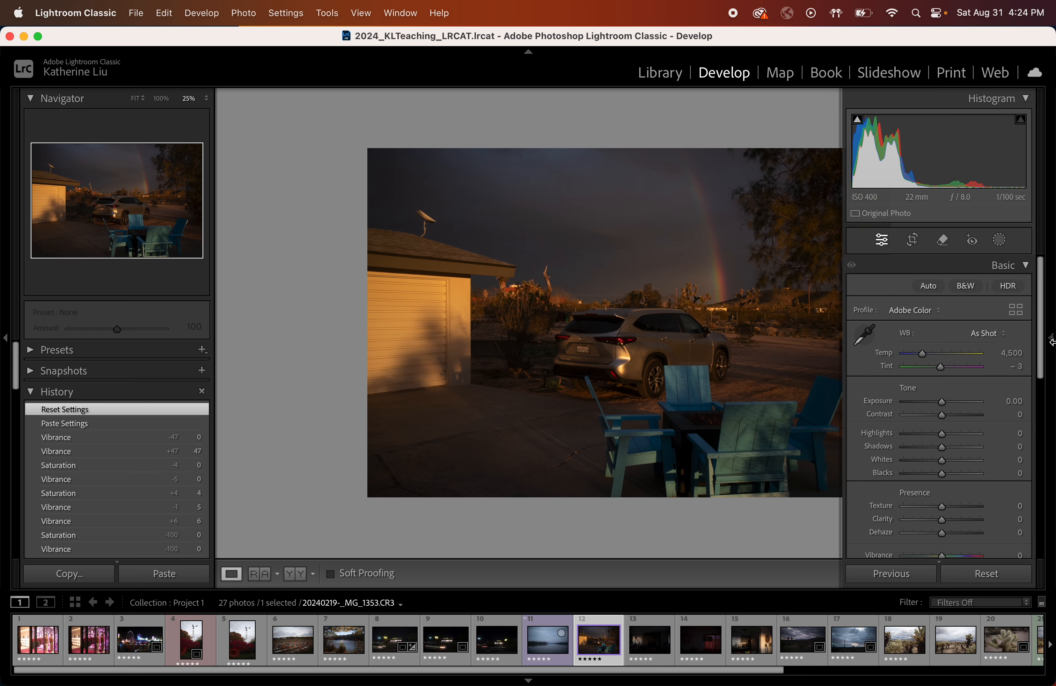
{"action": "left_click", "coordinate": [1051, 341]}
{"action": "left_click", "coordinate": [1051, 338]}
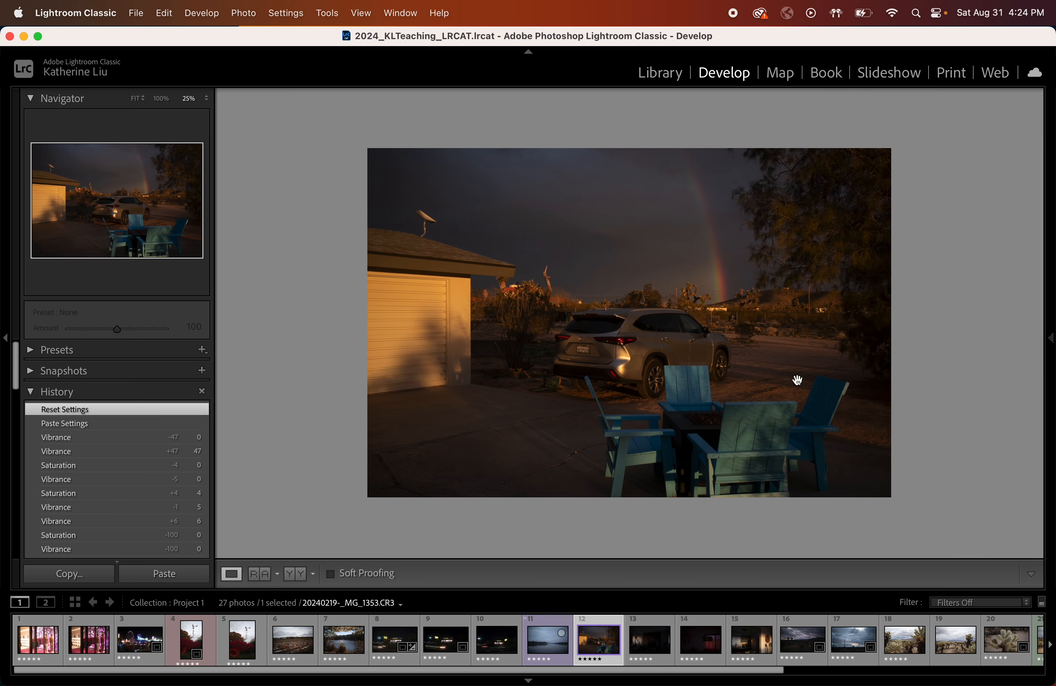
{"action": "left_click", "coordinate": [1051, 339]}
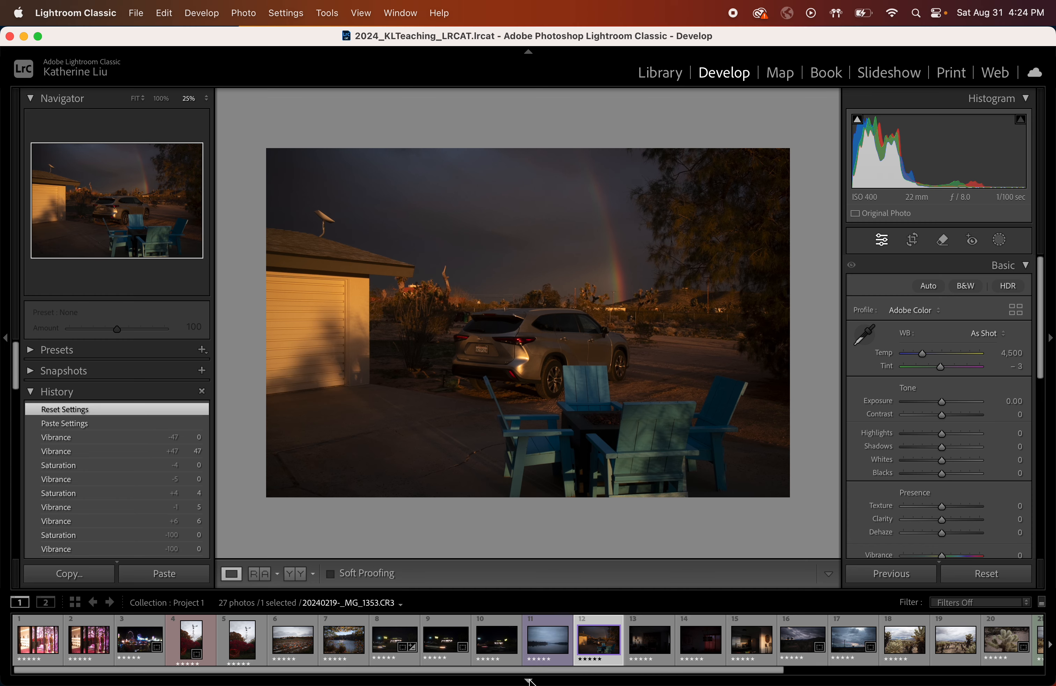
{"action": "left_click", "coordinate": [528, 52]}
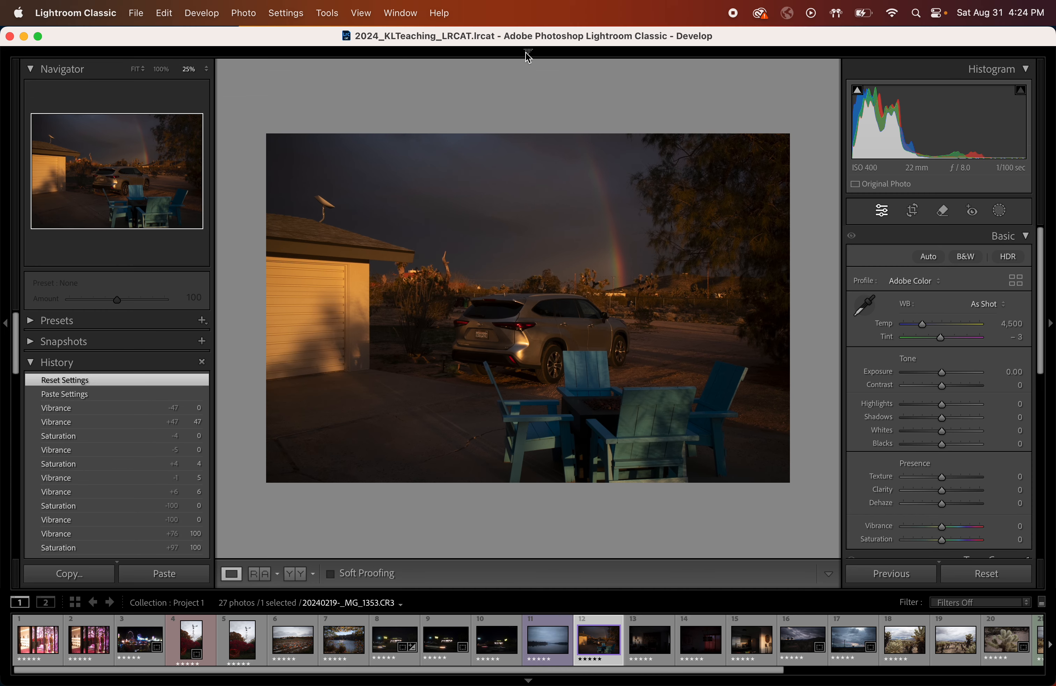
{"action": "left_click", "coordinate": [526, 52]}
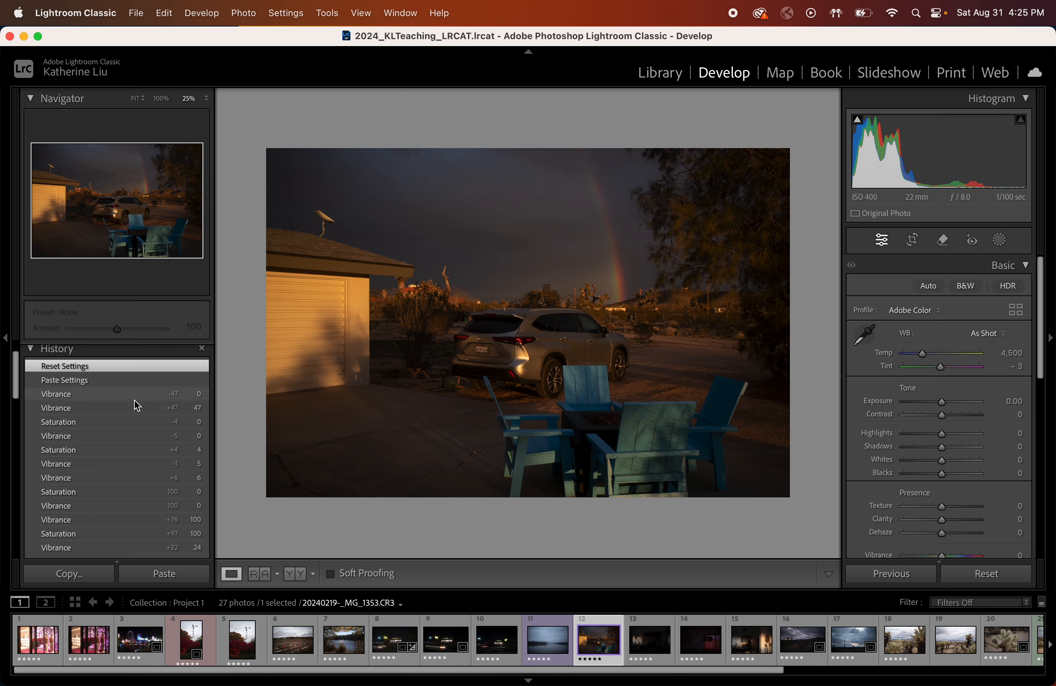
Step: Revert the rainbow driveway photo to its original Import entry in the edit history
{"action": "scroll", "coordinate": [135, 404], "scroll_direction": "down", "scroll_amount": 10}
{"action": "scroll", "coordinate": [135, 404], "scroll_direction": "down", "scroll_amount": 5}
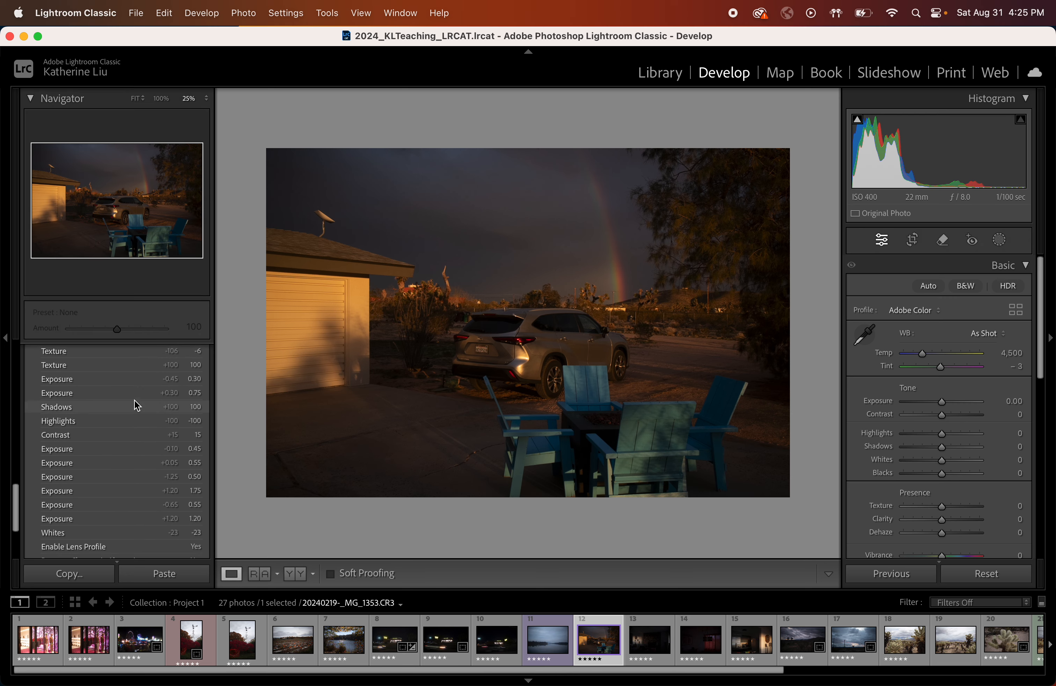
{"action": "scroll", "coordinate": [135, 404], "scroll_direction": "up", "scroll_amount": 8}
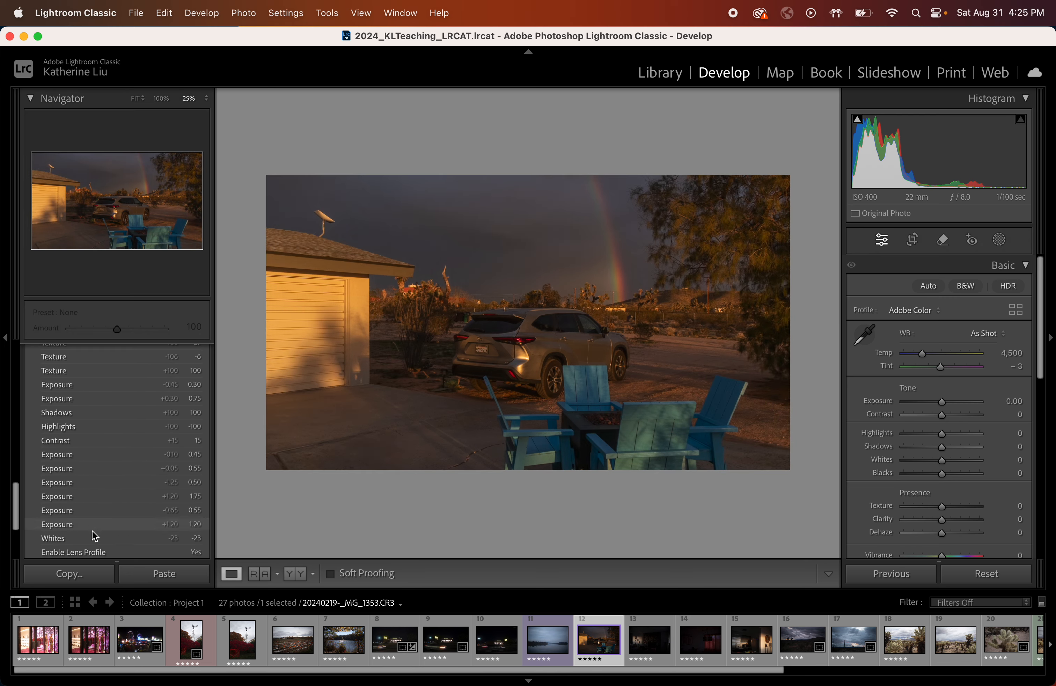
{"action": "scroll", "coordinate": [94, 534], "scroll_direction": "down", "scroll_amount": 5}
{"action": "left_click", "coordinate": [103, 474]}
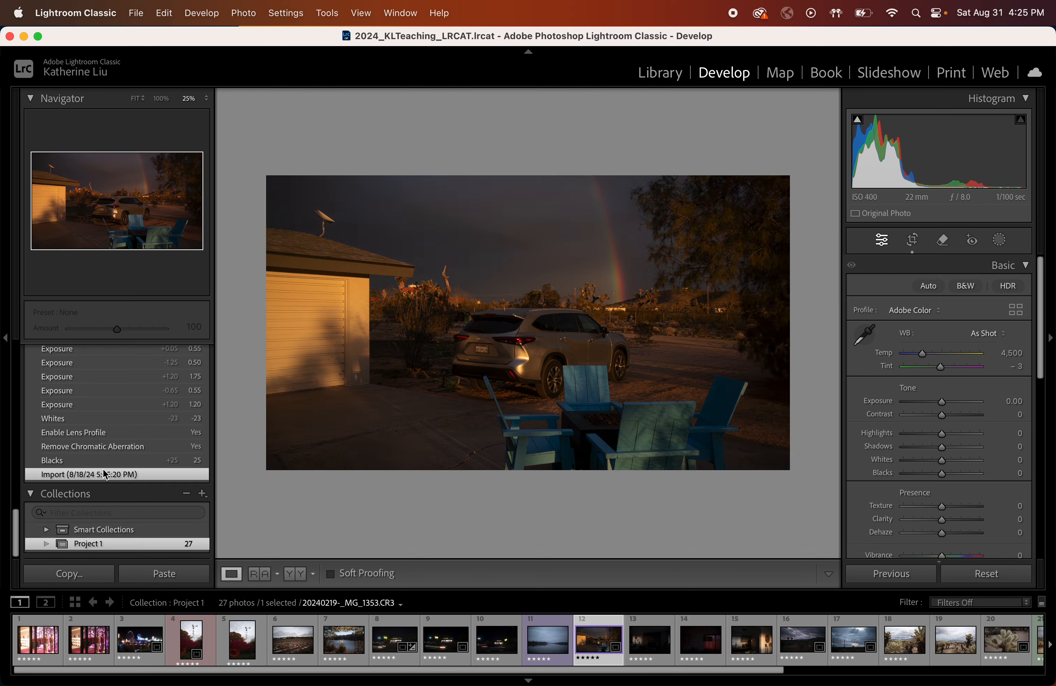
Step: Restore the photo to the most recent Vibrance edit in its history, just before the pasted settings
{"action": "scroll", "coordinate": [105, 472], "scroll_direction": "up", "scroll_amount": 15}
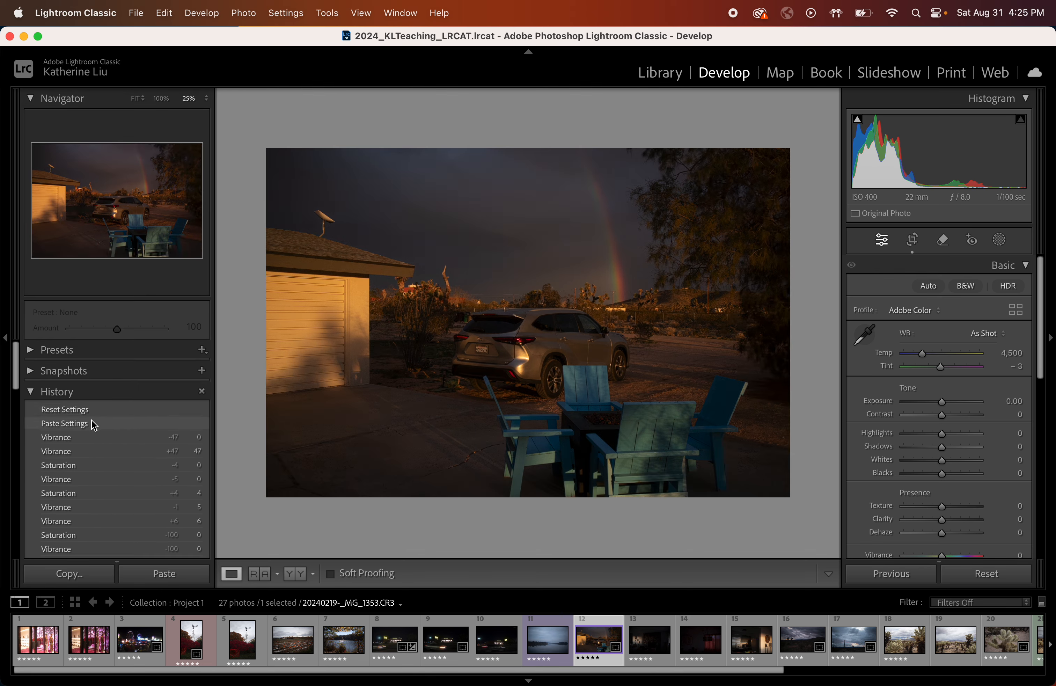
{"action": "left_click", "coordinate": [88, 442]}
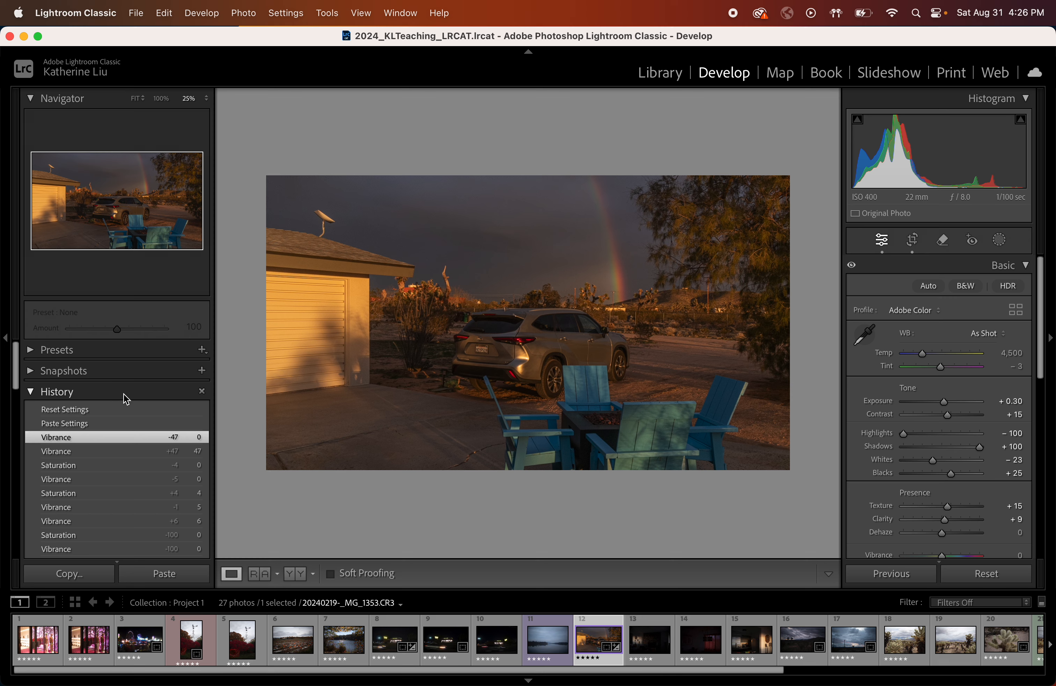
Step: Review the photo's edit history from the latest entries back to the import, previewing how individual edits look
{"action": "scroll", "coordinate": [127, 398], "scroll_direction": "down", "scroll_amount": 3}
{"action": "scroll", "coordinate": [126, 399], "scroll_direction": "down", "scroll_amount": 10}
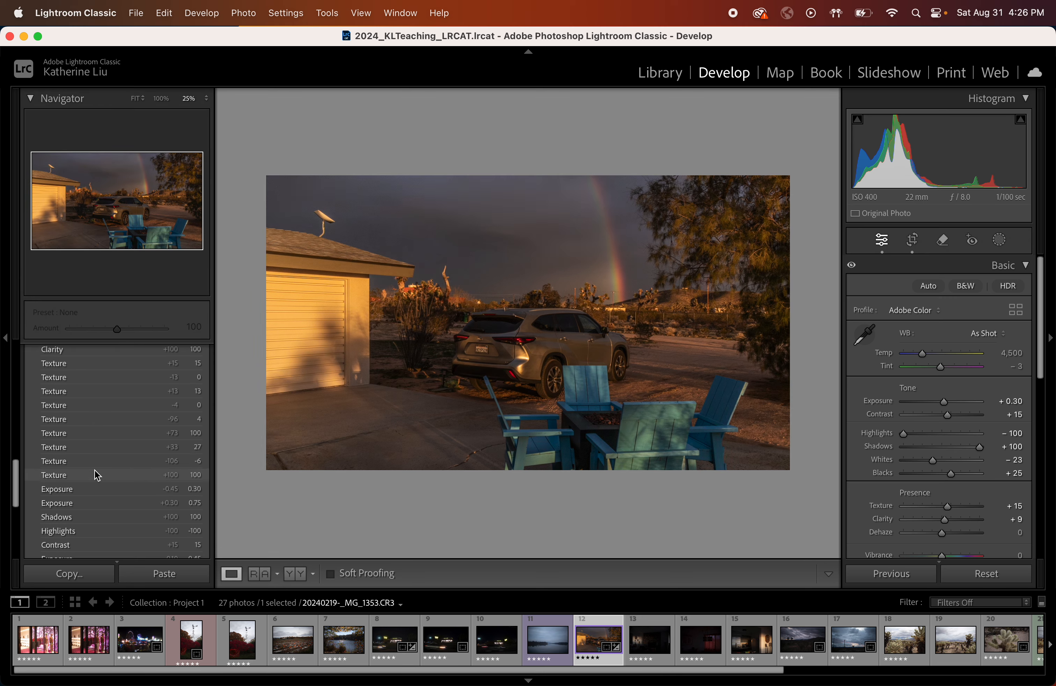
{"action": "scroll", "coordinate": [98, 475], "scroll_direction": "down", "scroll_amount": 7}
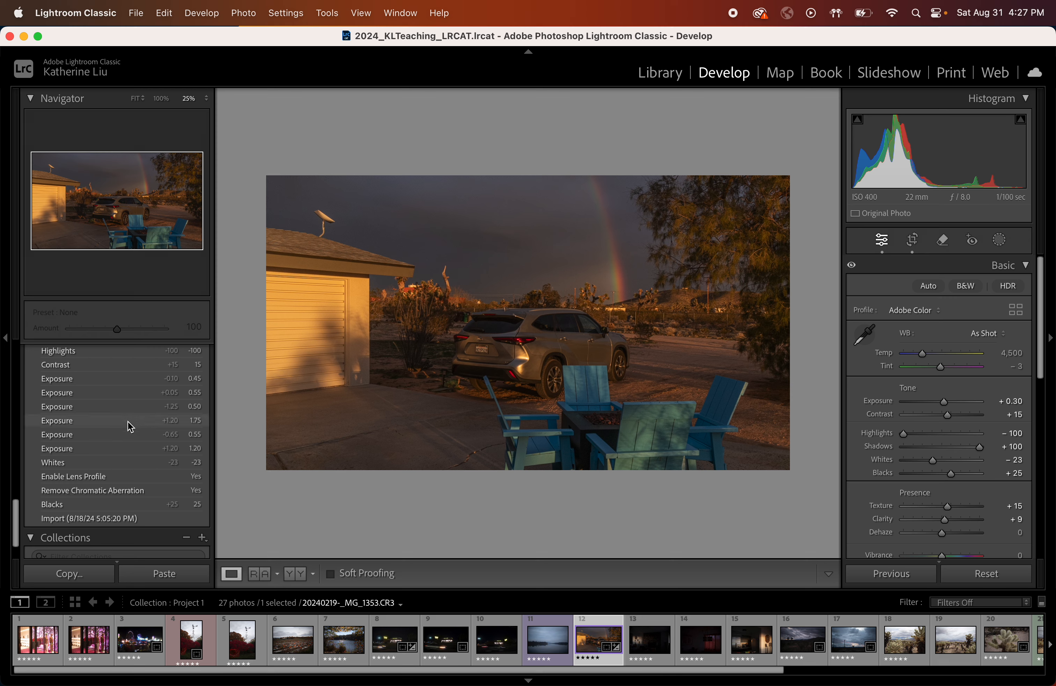
{"action": "scroll", "coordinate": [129, 424], "scroll_direction": "down", "scroll_amount": 5}
{"action": "scroll", "coordinate": [130, 427], "scroll_direction": "up", "scroll_amount": 4}
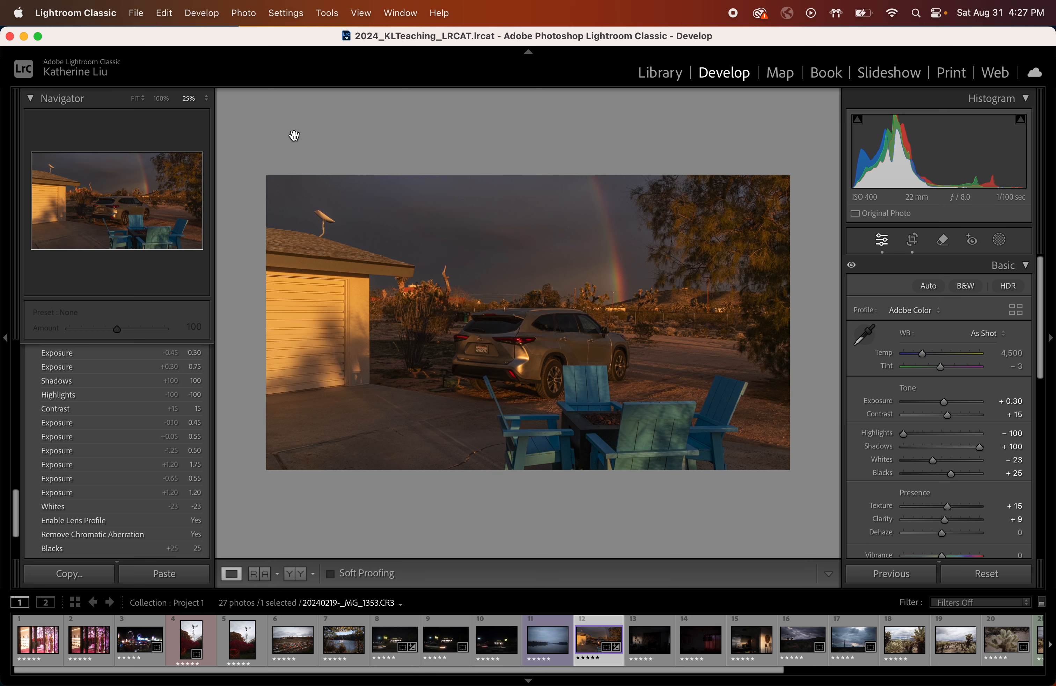
{"action": "scroll", "coordinate": [95, 459], "scroll_direction": "down", "scroll_amount": 4}
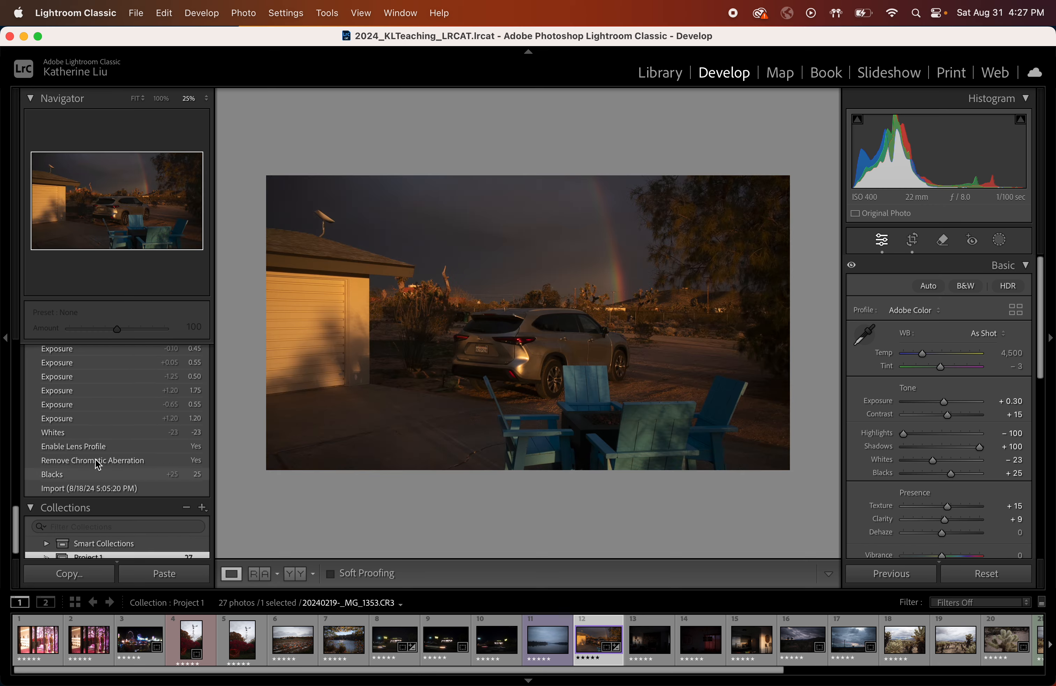
{"action": "scroll", "coordinate": [98, 464], "scroll_direction": "up", "scroll_amount": 5}
{"action": "scroll", "coordinate": [98, 465], "scroll_direction": "up", "scroll_amount": 2}
{"action": "scroll", "coordinate": [99, 465], "scroll_direction": "down", "scroll_amount": 5}
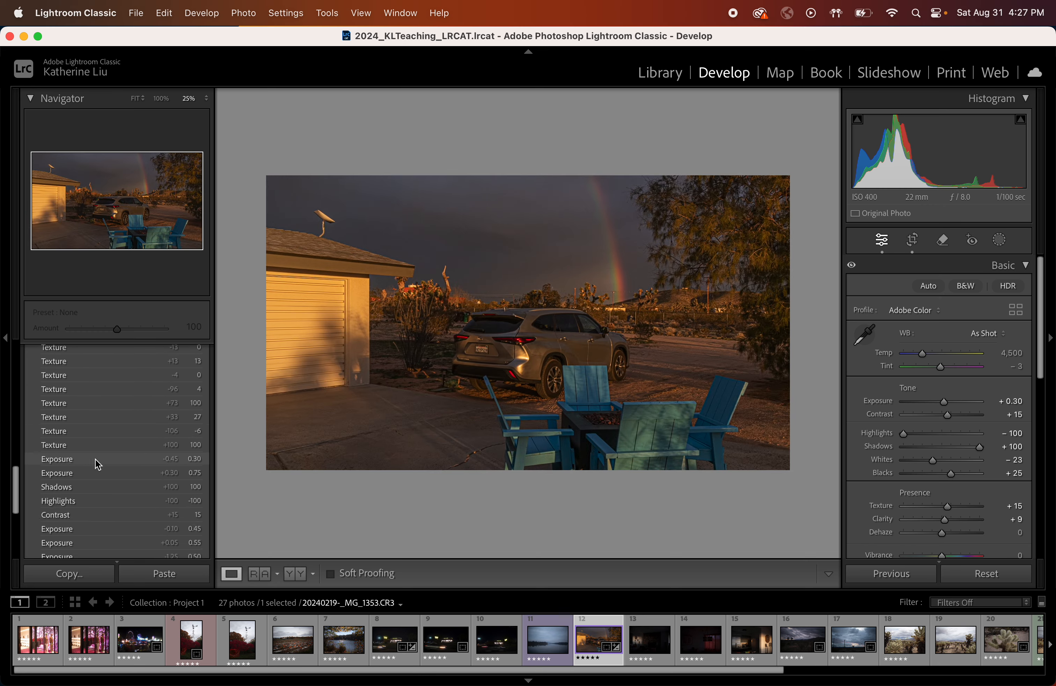
{"action": "scroll", "coordinate": [98, 463], "scroll_direction": "up", "scroll_amount": 6}
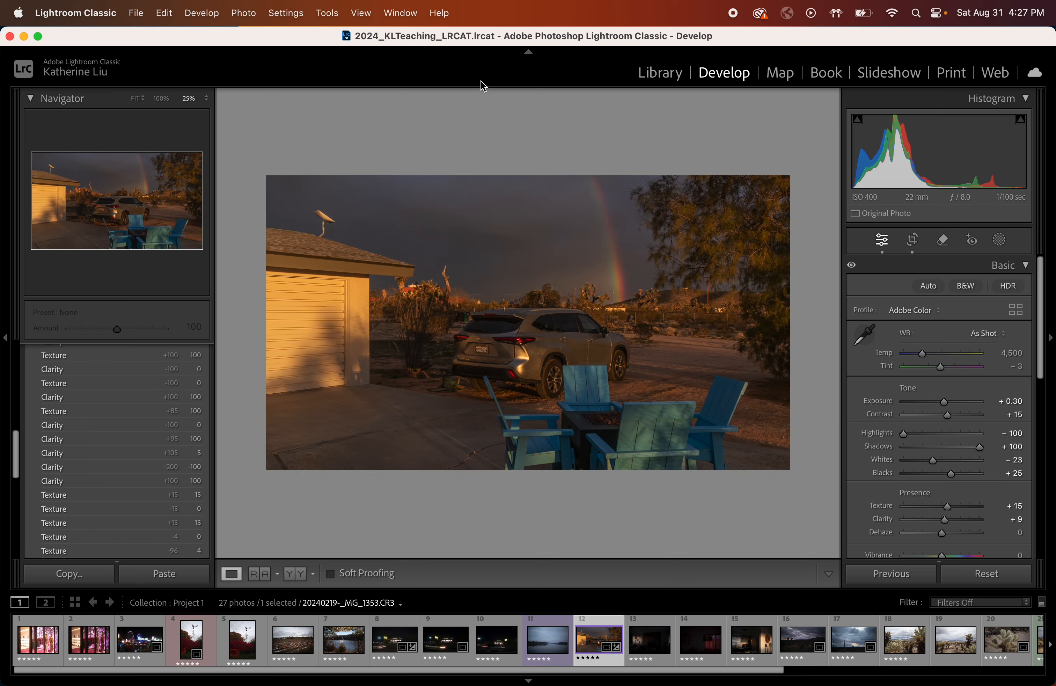
{"action": "scroll", "coordinate": [127, 443], "scroll_direction": "up", "scroll_amount": 6}
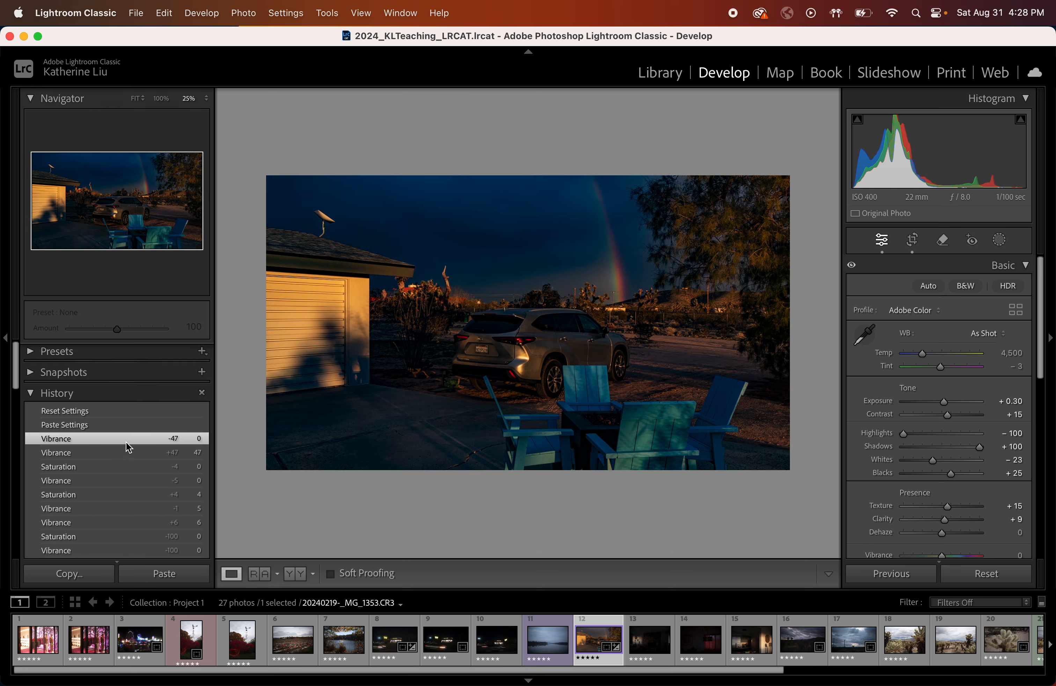
{"action": "scroll", "coordinate": [128, 447], "scroll_direction": "down", "scroll_amount": 1}
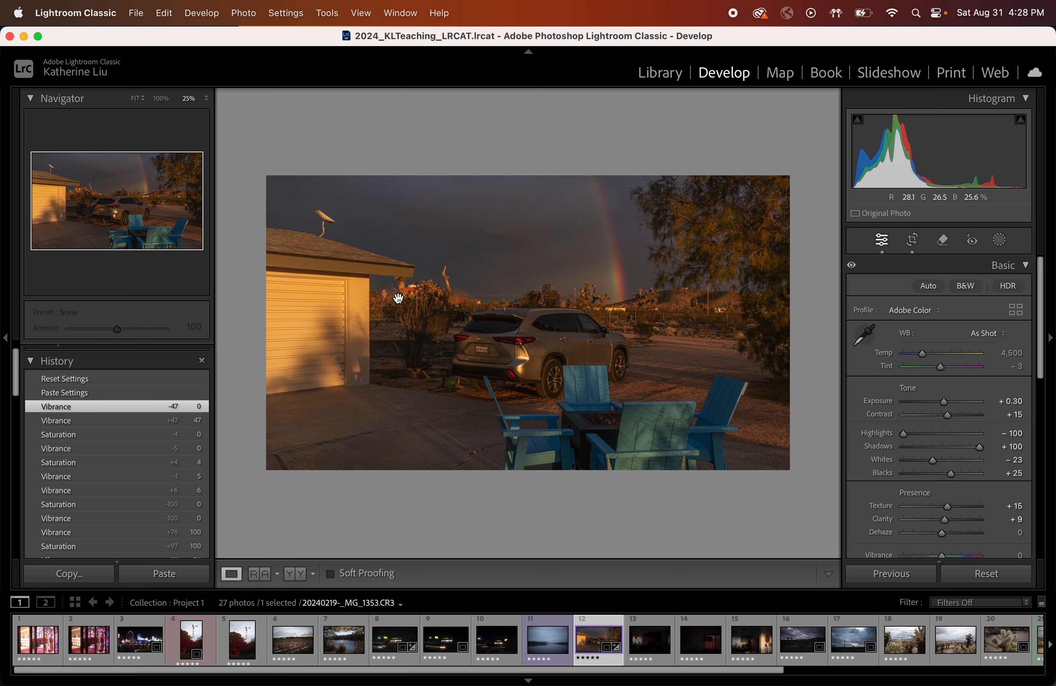
{"action": "scroll", "coordinate": [147, 403], "scroll_direction": "up", "scroll_amount": 1}
{"action": "scroll", "coordinate": [144, 397], "scroll_direction": "up", "scroll_amount": 1}
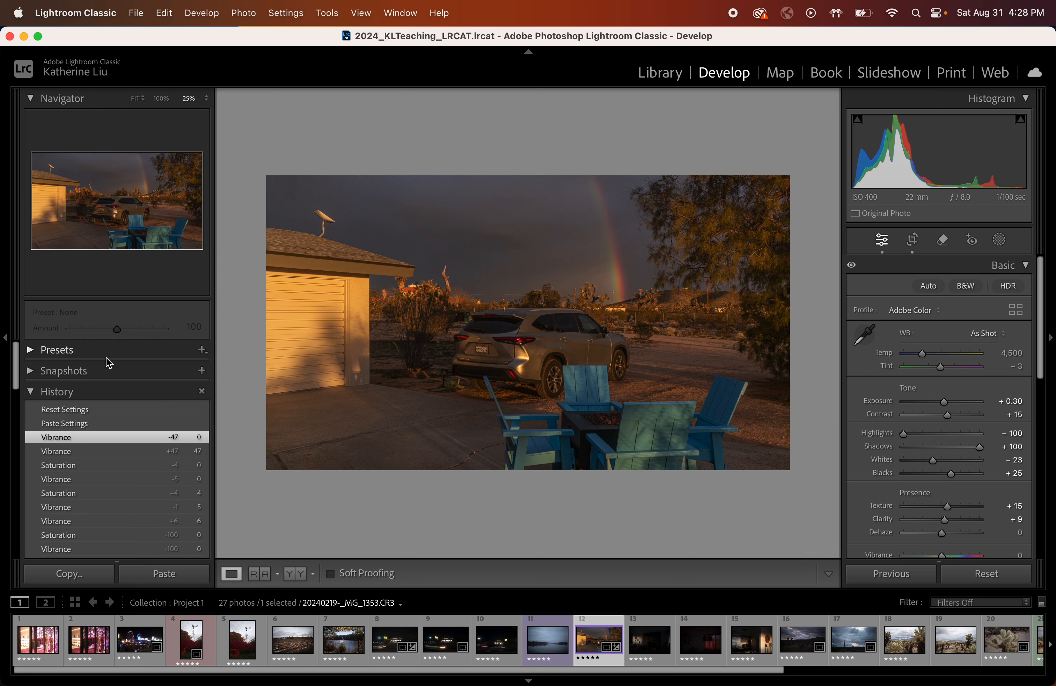
{"action": "scroll", "coordinate": [128, 479], "scroll_direction": "down", "scroll_amount": 2}
{"action": "scroll", "coordinate": [128, 479], "scroll_direction": "up", "scroll_amount": 2}
{"action": "scroll", "coordinate": [114, 426], "scroll_direction": "down", "scroll_amount": 3}
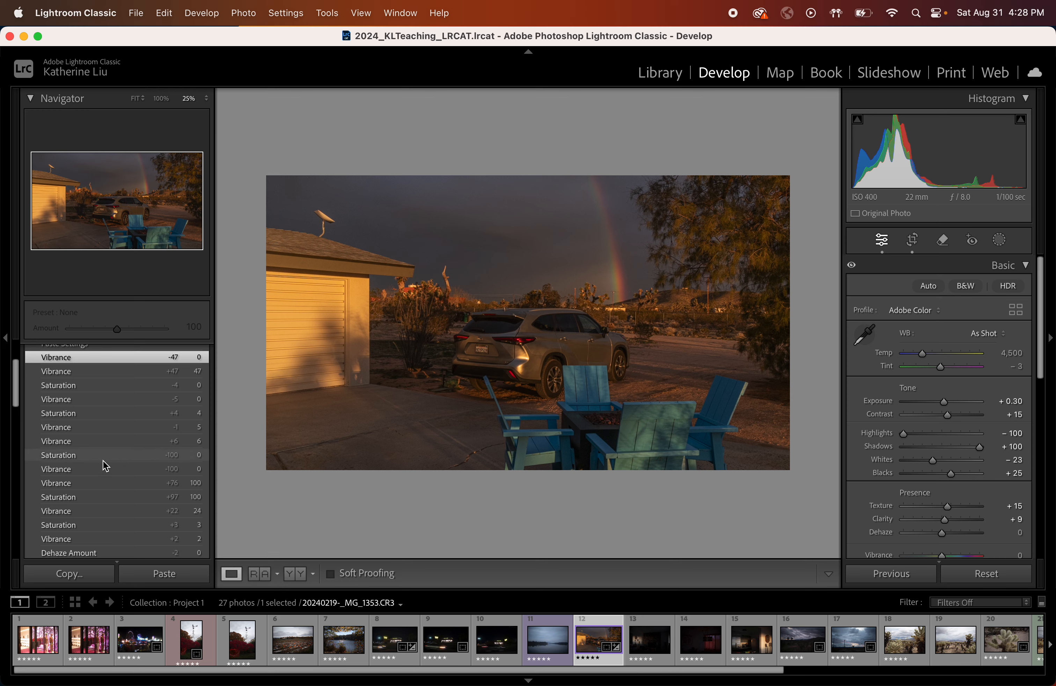
{"action": "scroll", "coordinate": [105, 466], "scroll_direction": "up", "scroll_amount": 3}
{"action": "scroll", "coordinate": [105, 466], "scroll_direction": "down", "scroll_amount": 10}
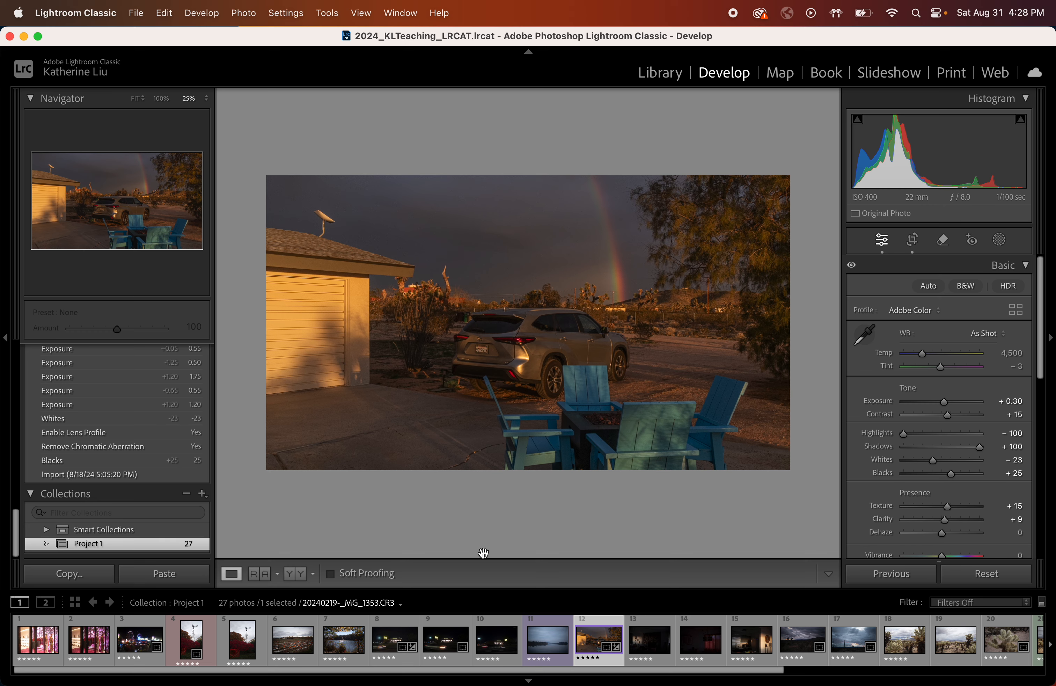
Step: Open the windmill photo with the red bushes, 20231028-_MG_1064.CR3, for editing
{"action": "left_click", "coordinate": [192, 644]}
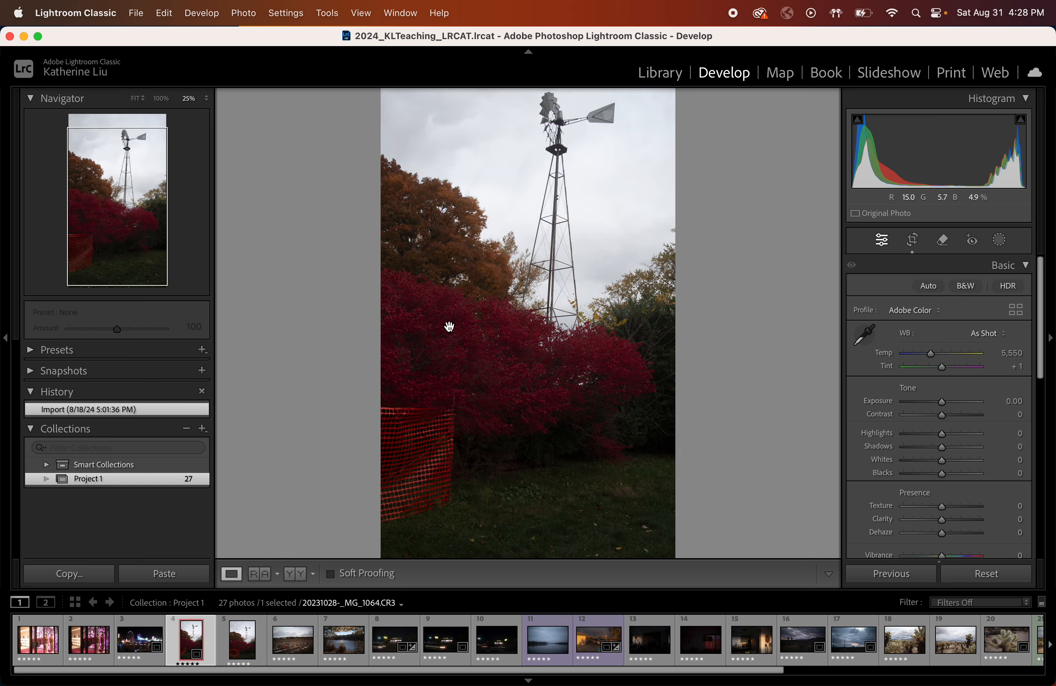
{"action": "key", "text": "super+minus"}
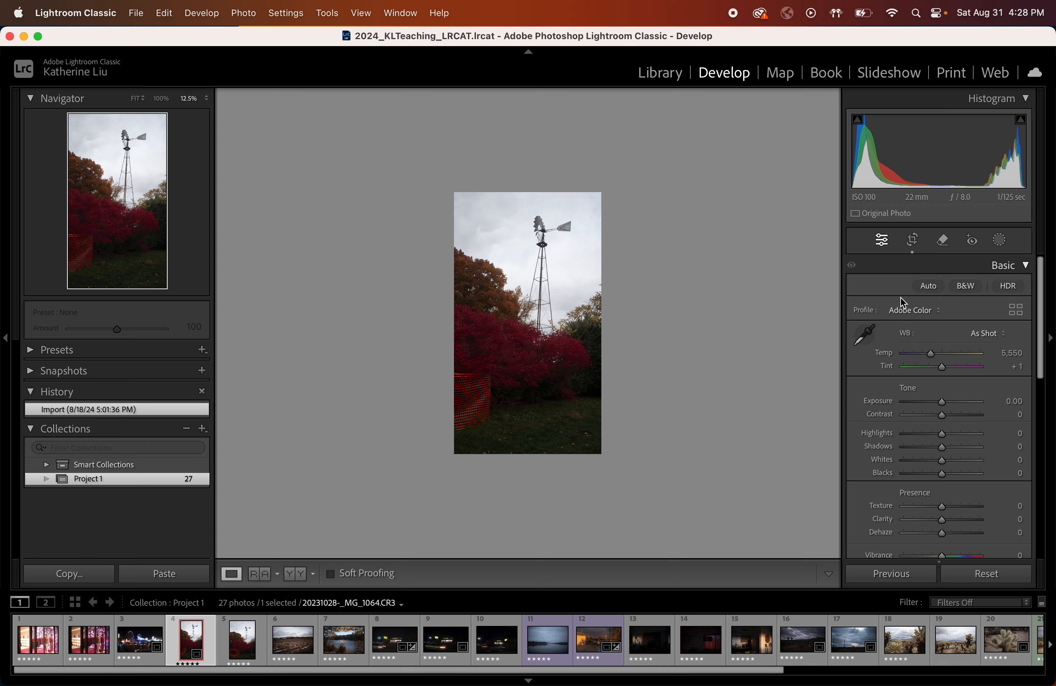
Step: Expand the Tone Curve section and collapse it again
{"action": "scroll", "coordinate": [980, 294], "scroll_direction": "down", "scroll_amount": 3}
{"action": "scroll", "coordinate": [980, 294], "scroll_direction": "down", "scroll_amount": 4}
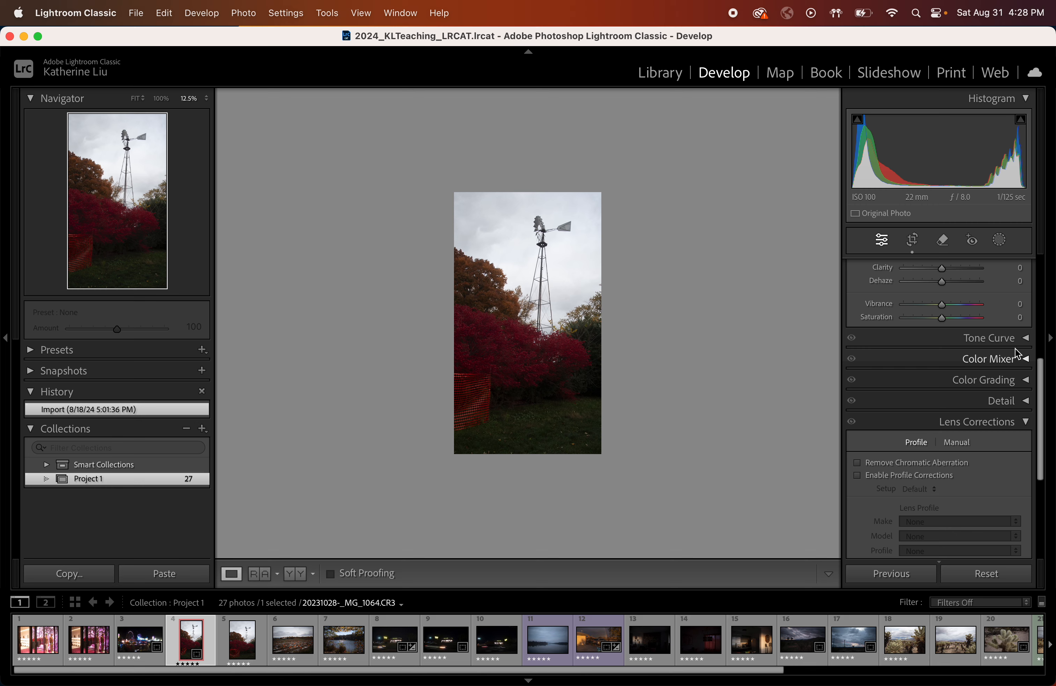
{"action": "left_click", "coordinate": [1025, 339]}
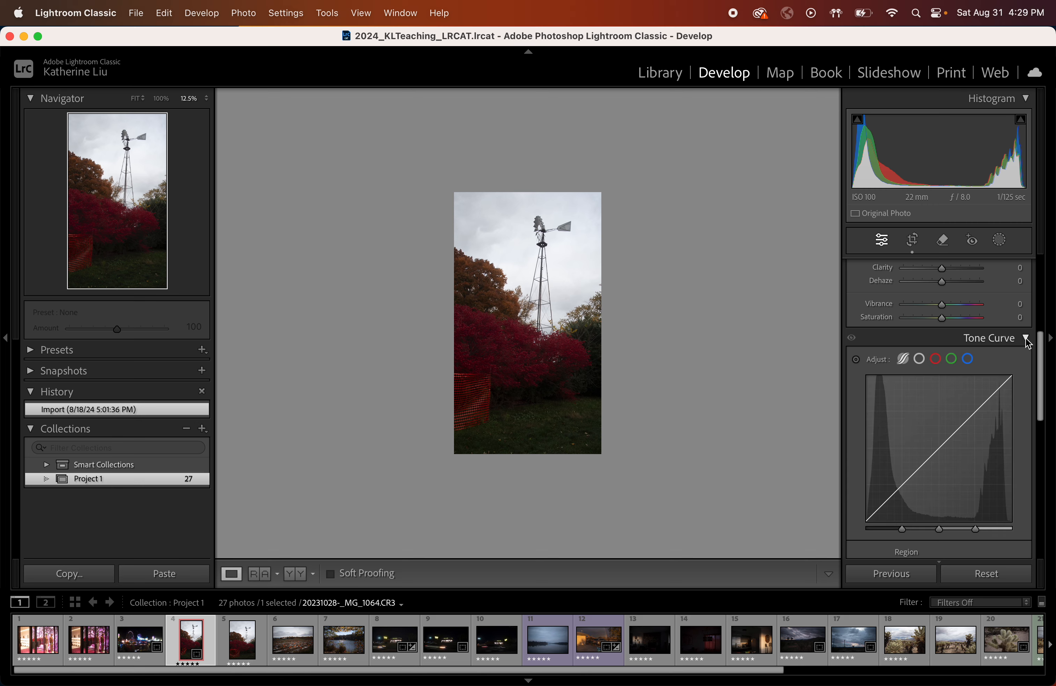
{"action": "left_click", "coordinate": [1025, 339]}
{"action": "left_click", "coordinate": [1025, 339]}
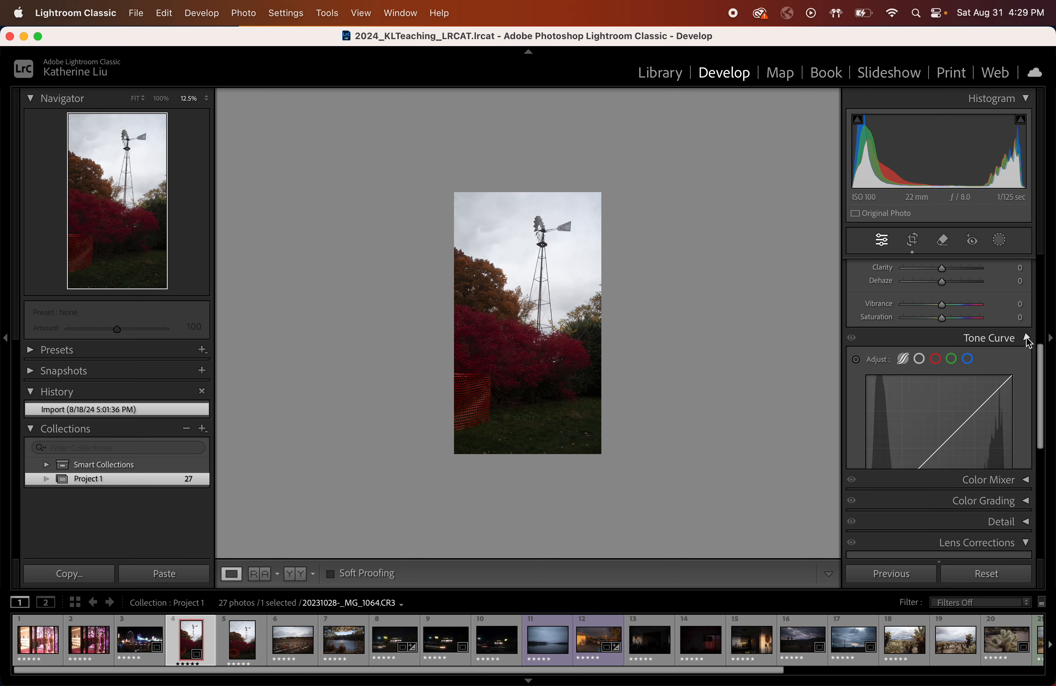
{"action": "left_click", "coordinate": [1026, 282]}
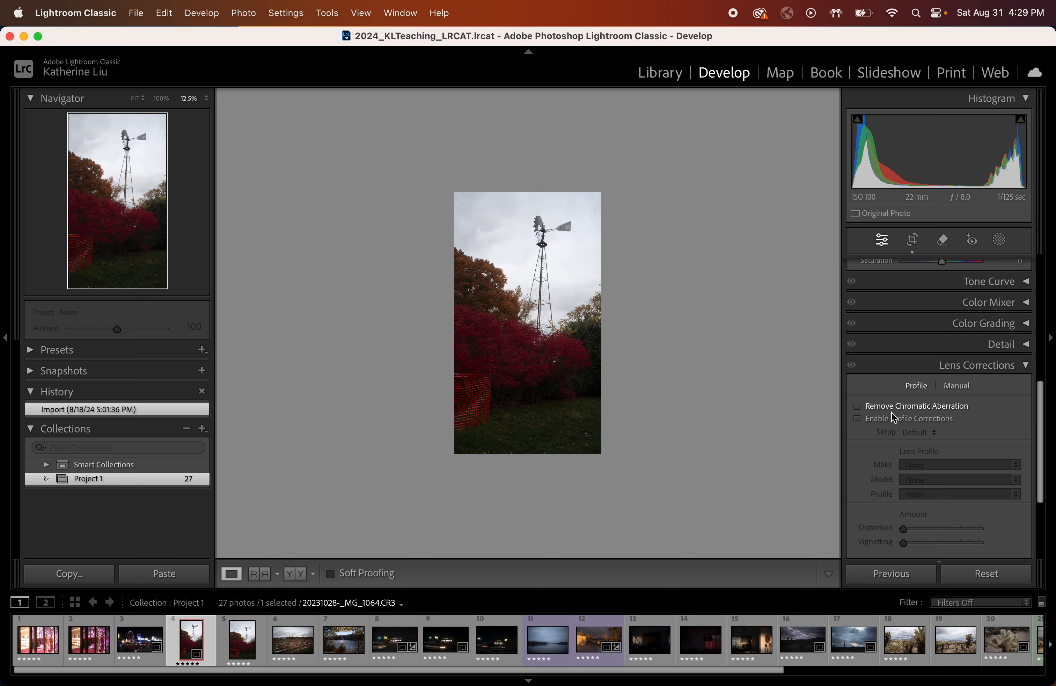
Step: Enable lens profile corrections on the windmill photo, toggling them off and on to compare the result
{"action": "left_click", "coordinate": [858, 423]}
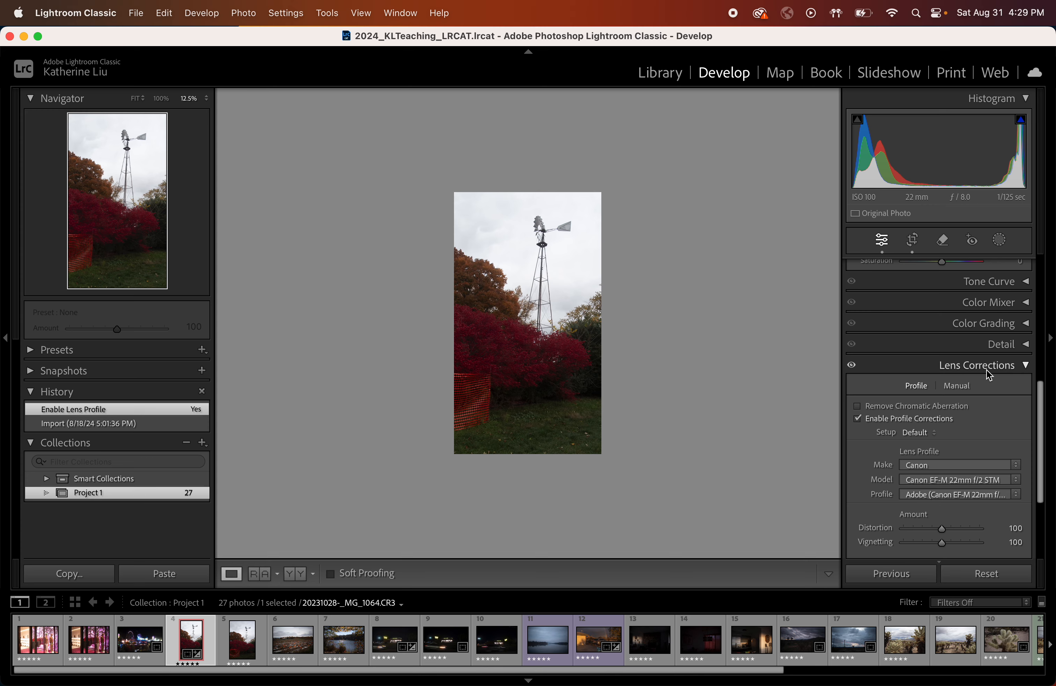
{"action": "left_click_drag", "start_coordinate": [662, 271], "coordinate": [662, 302]}
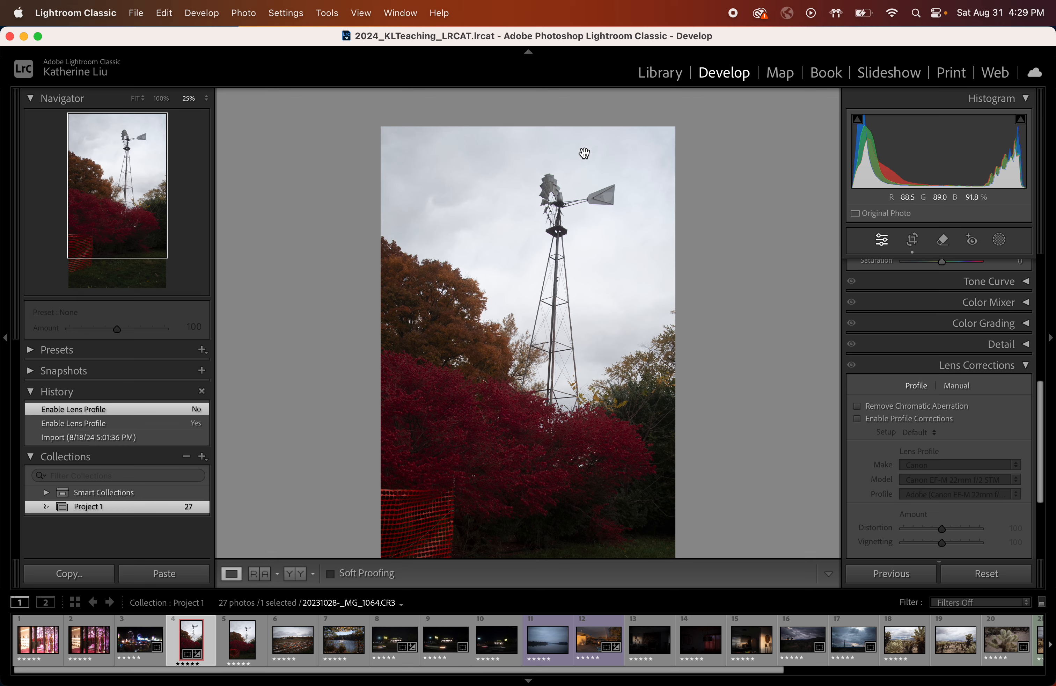
{"action": "scroll", "coordinate": [665, 229], "scroll_direction": "down", "scroll_amount": 10}
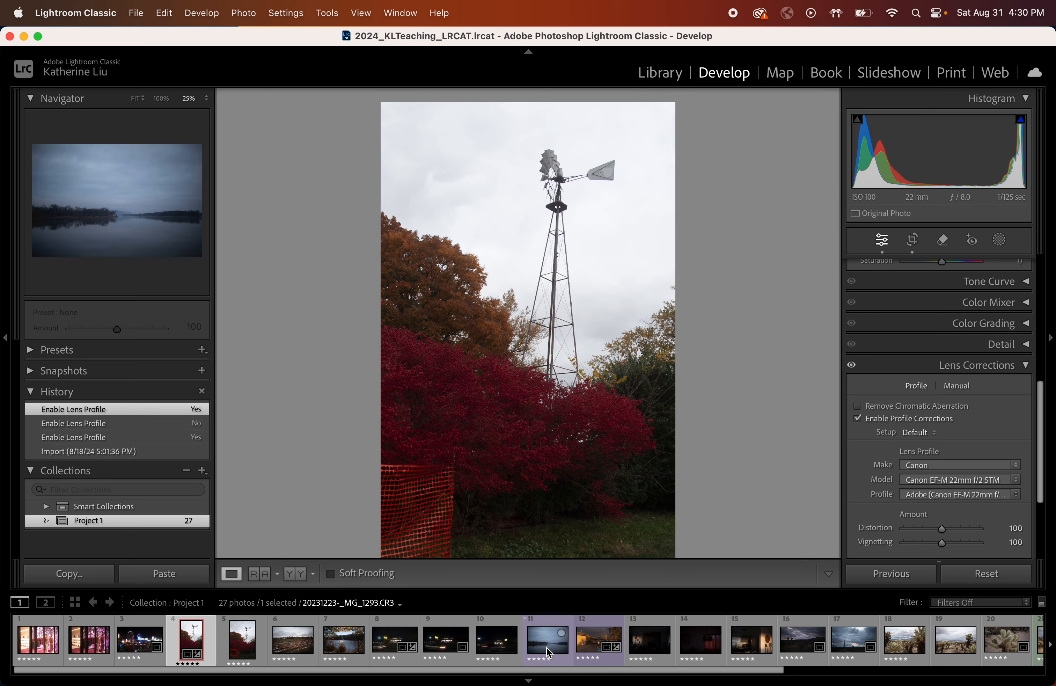
Step: Open the lake photo 20231223-_MG_1293.CR3 and enable its lens profile corrections, comparing them off and on
{"action": "left_click", "coordinate": [546, 646]}
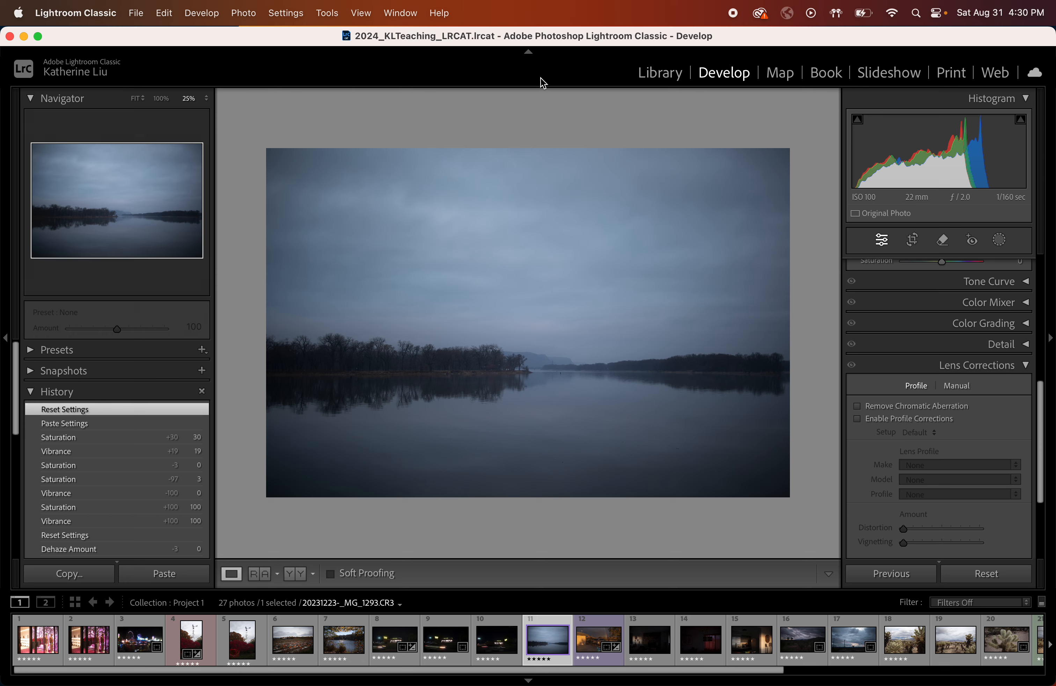
{"action": "left_click", "coordinate": [857, 419]}
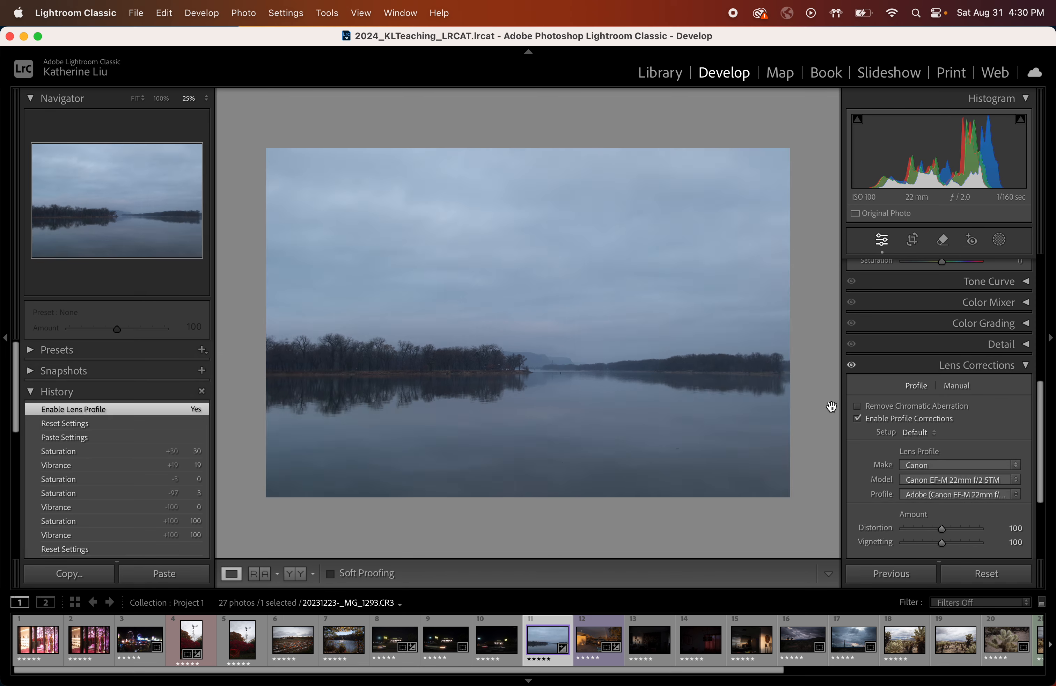
{"action": "left_click", "coordinate": [859, 421]}
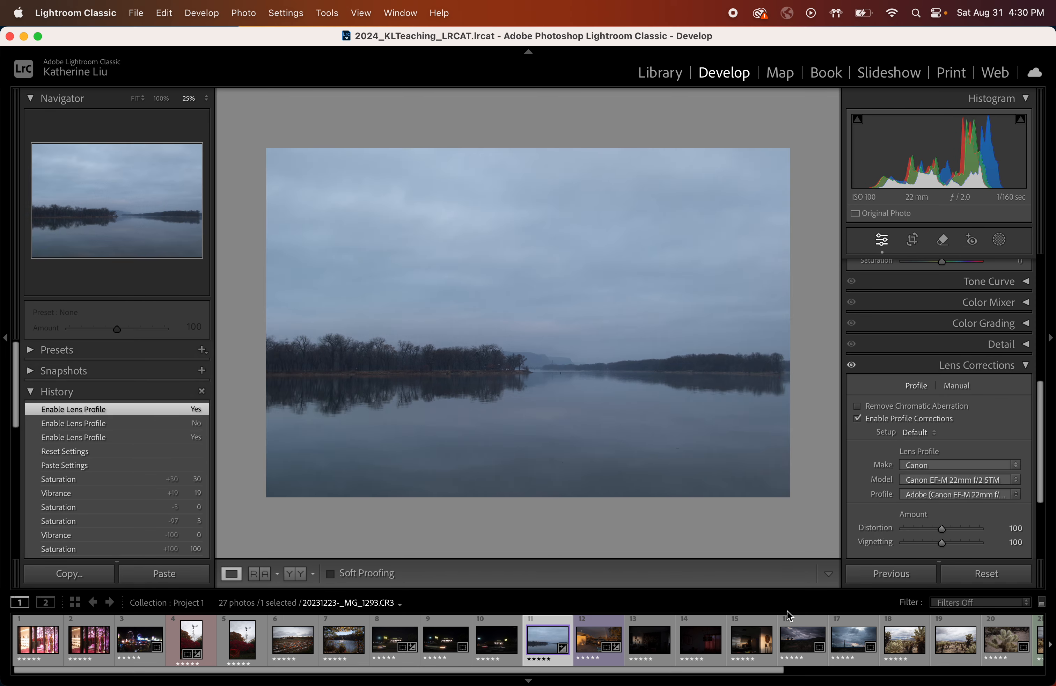
Step: View the dark kitchen photo, then open the Waffle House photo 20231105-_MG_1206.CR3 and bring up its Basic adjustments
{"action": "left_click", "coordinate": [752, 640]}
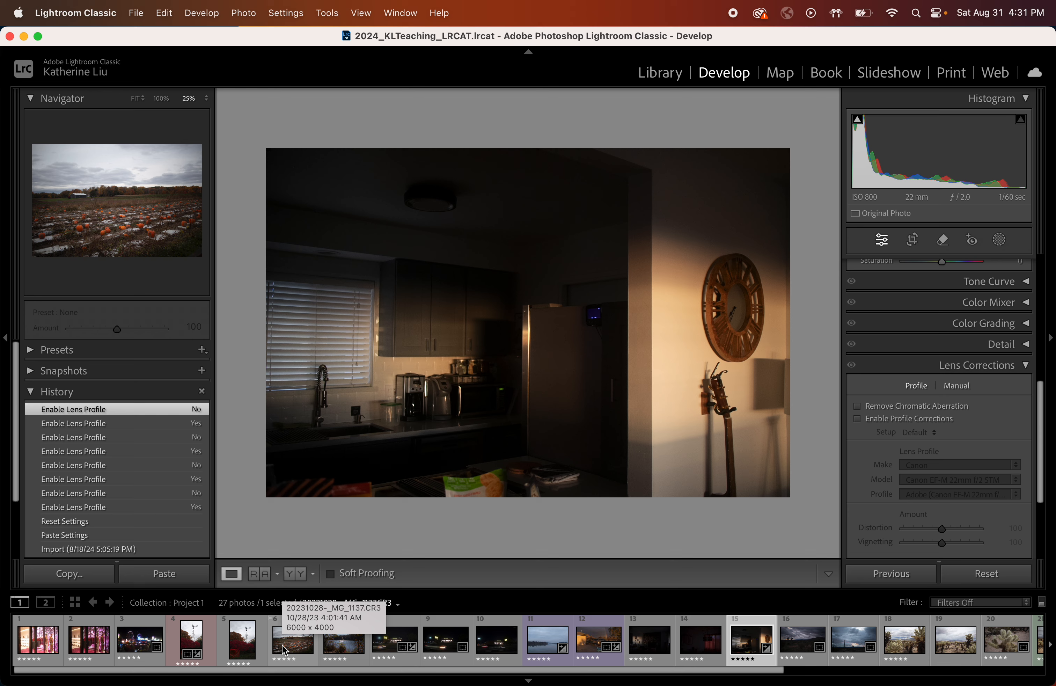
{"action": "left_click", "coordinate": [454, 651]}
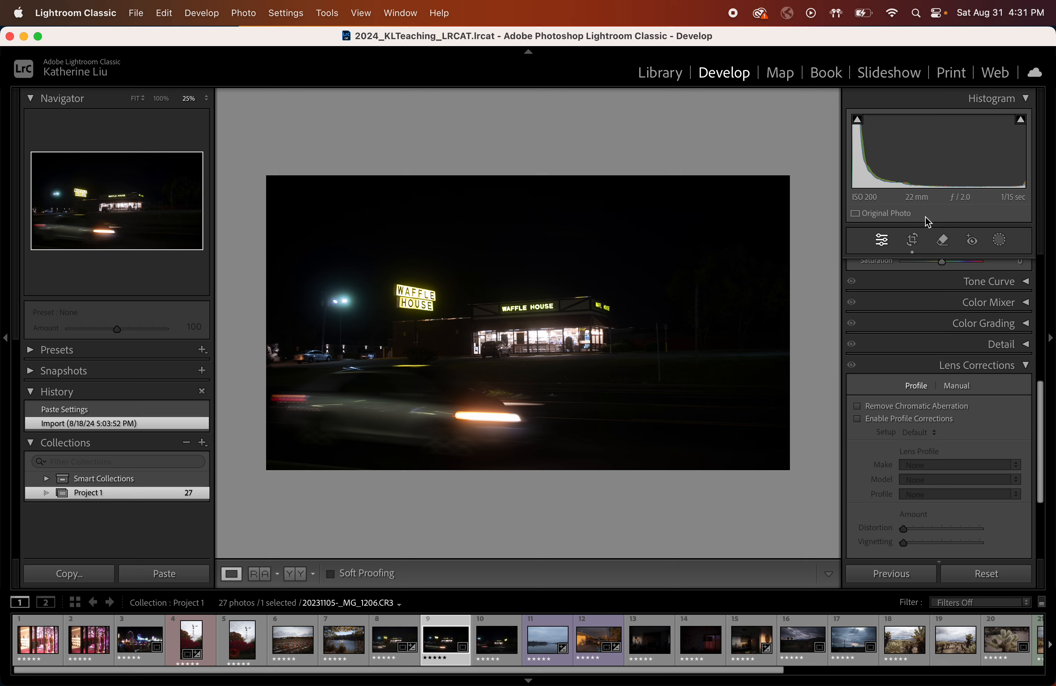
{"action": "scroll", "coordinate": [918, 303], "scroll_direction": "up", "scroll_amount": 10}
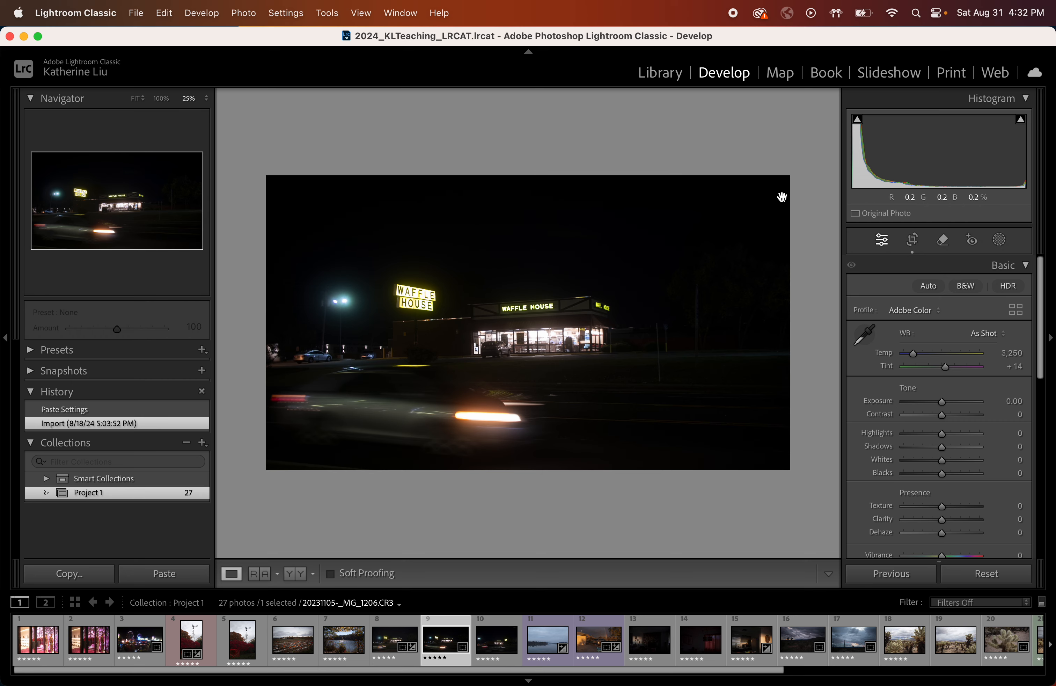
Step: Reopen the windmill photo 20231028-_MG_1064.CR3 and compare its lens profile corrections off and on twice, leaving them enabled
{"action": "left_click", "coordinate": [196, 653]}
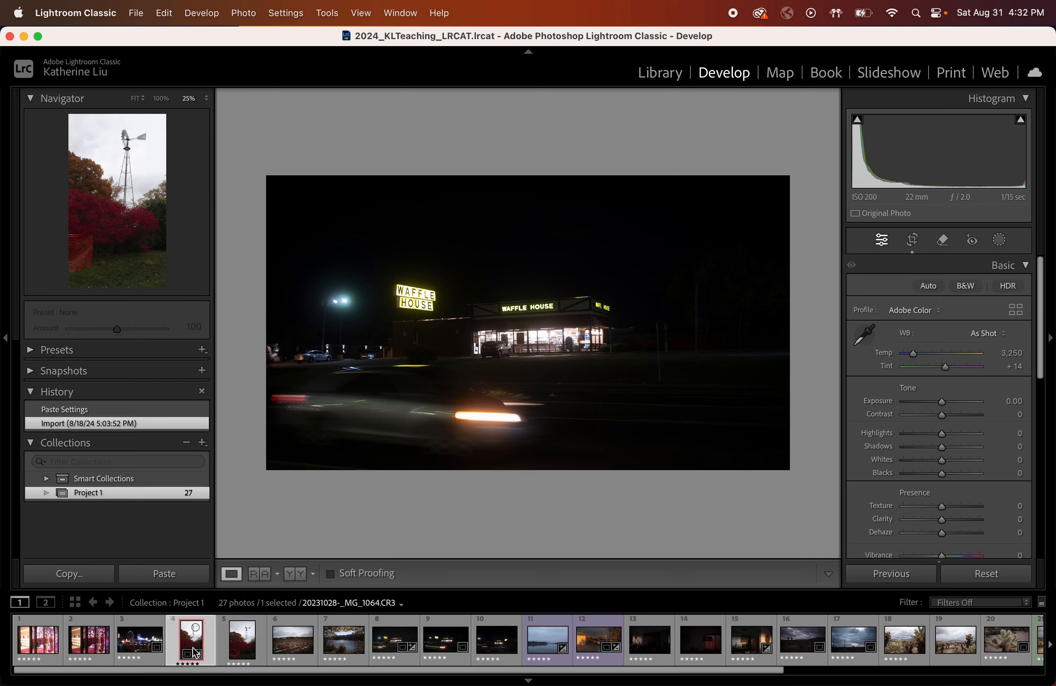
{"action": "key", "text": "super+6"}
{"action": "scroll", "coordinate": [945, 394], "scroll_direction": "down", "scroll_amount": 1}
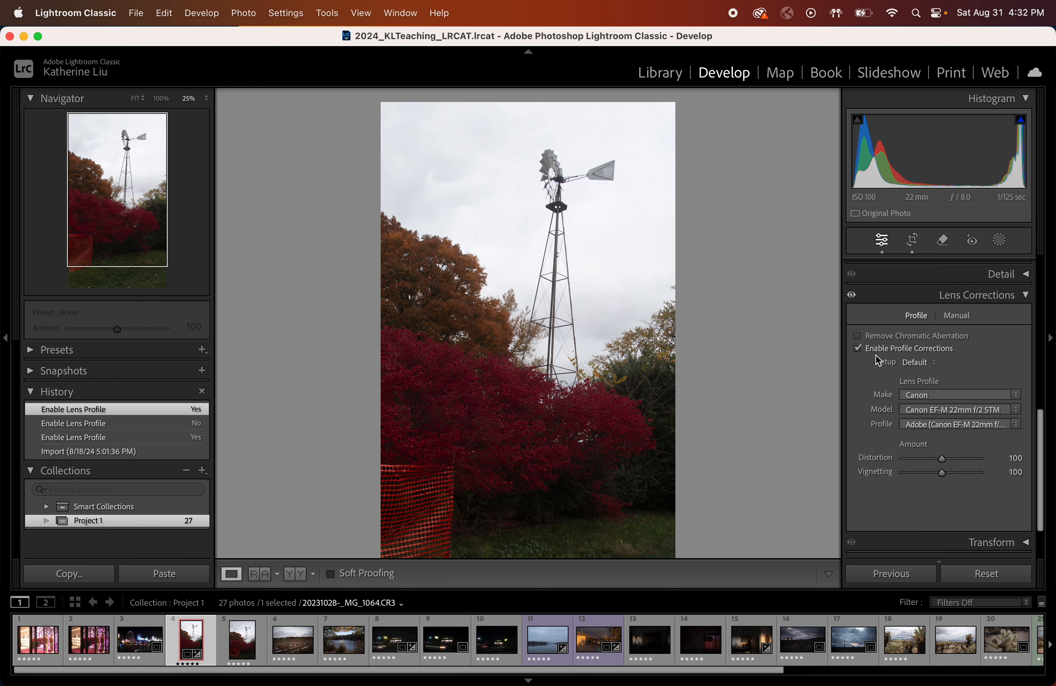
{"action": "left_click", "coordinate": [857, 348]}
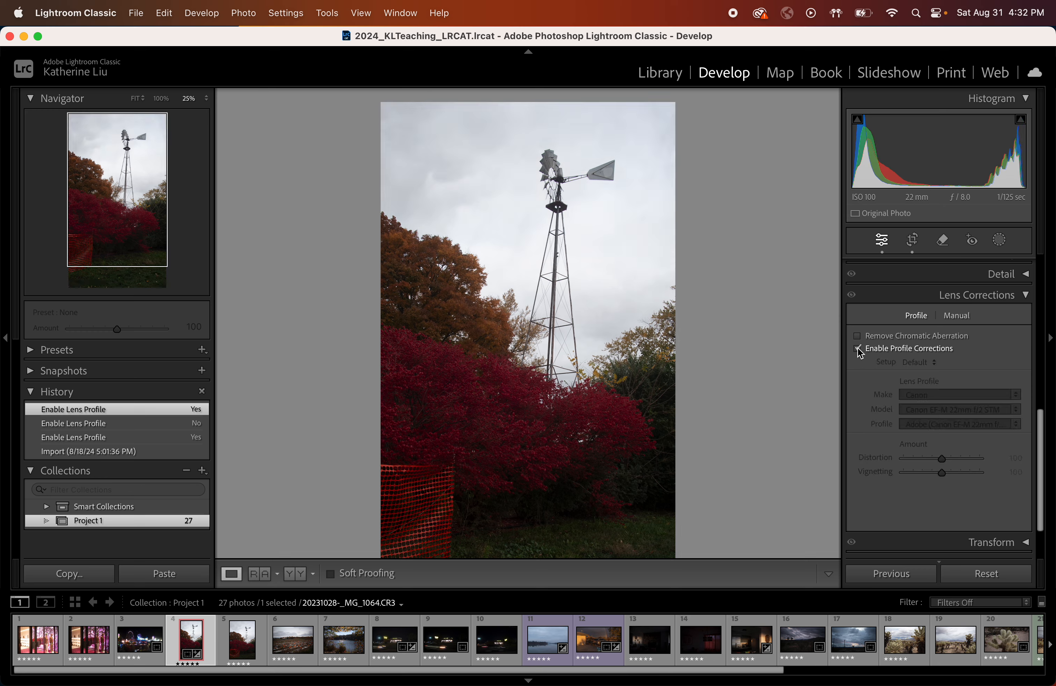
{"action": "left_click", "coordinate": [857, 348]}
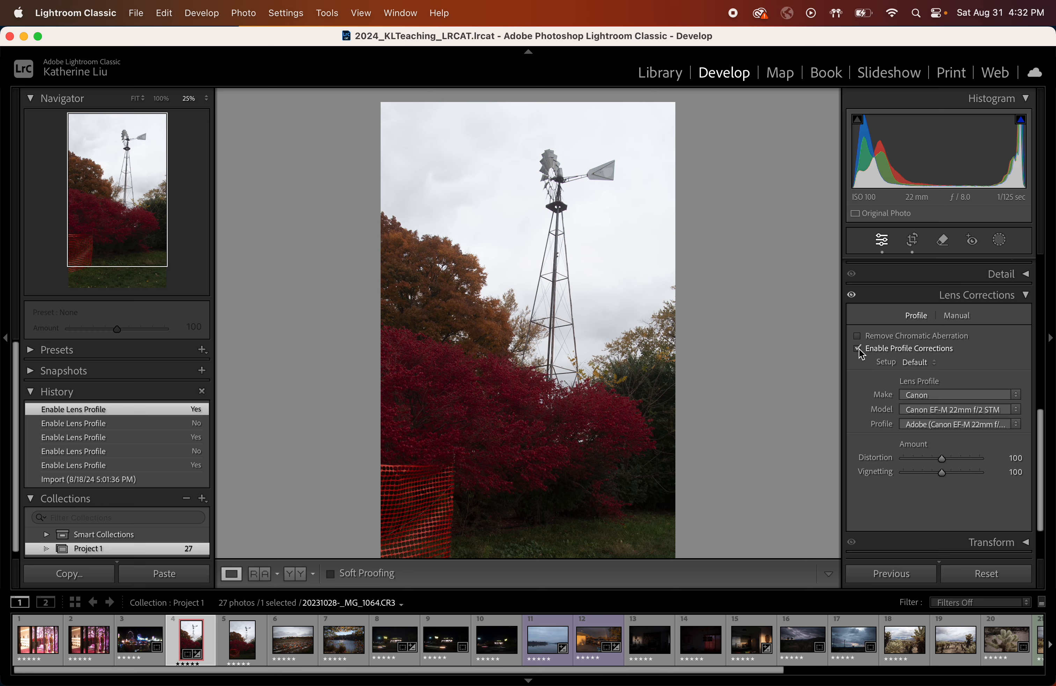
{"action": "left_click", "coordinate": [858, 348]}
{"action": "left_click", "coordinate": [858, 348]}
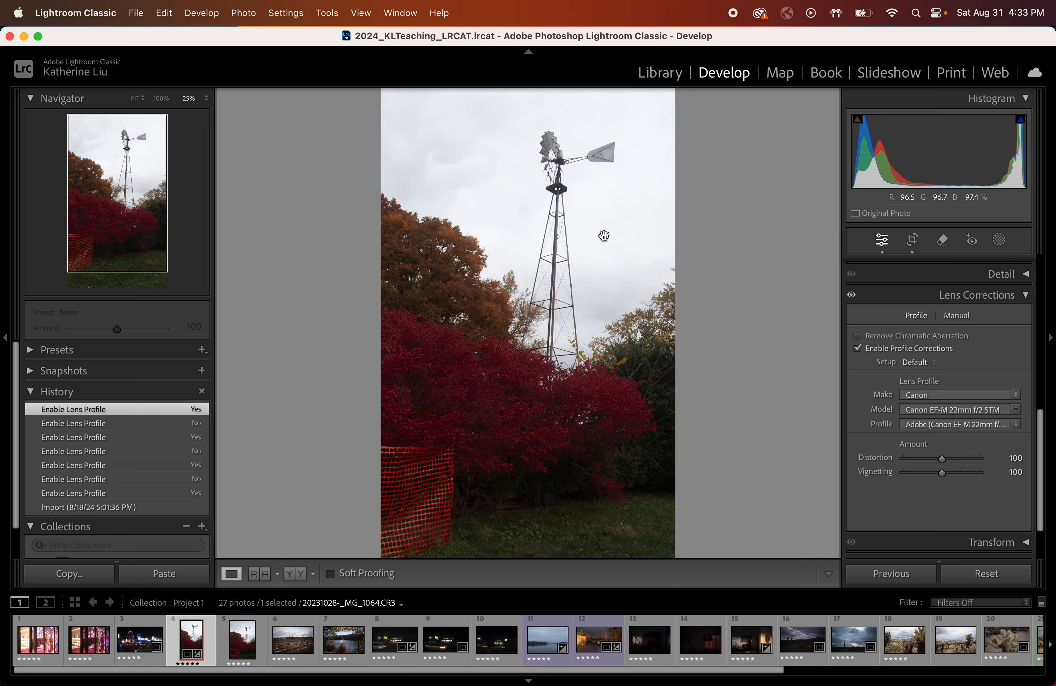
Step: Examine the windmill's head and tower at high magnification for coloured fringing along the edges, returning to the full photo
{"action": "left_click", "coordinate": [583, 188]}
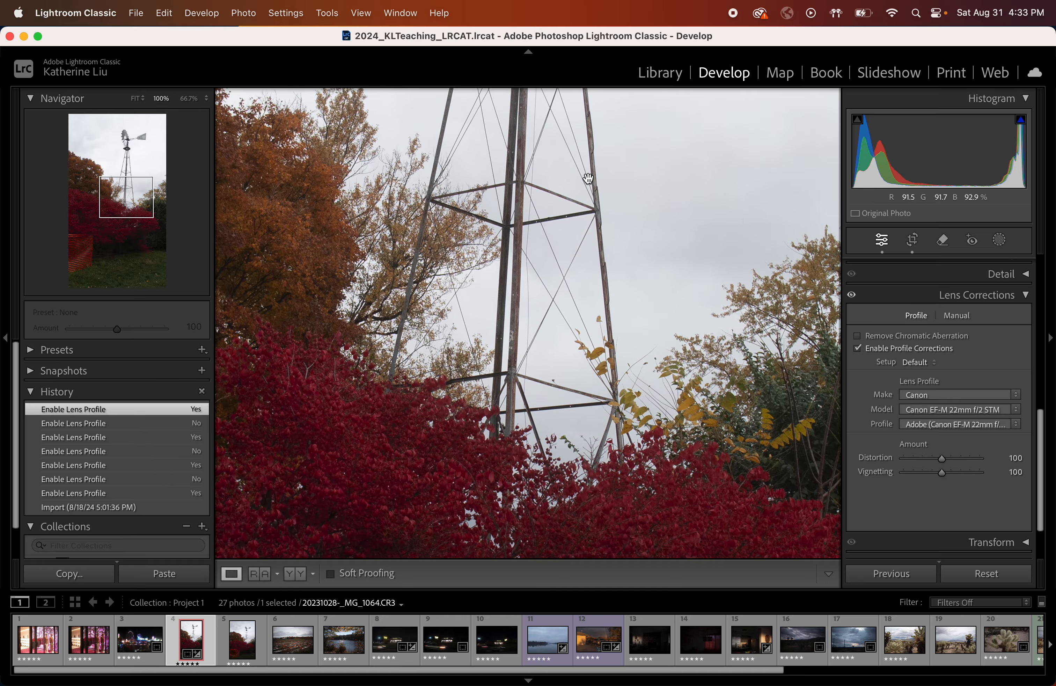
{"action": "scroll", "coordinate": [588, 178], "scroll_direction": "up", "scroll_amount": 20}
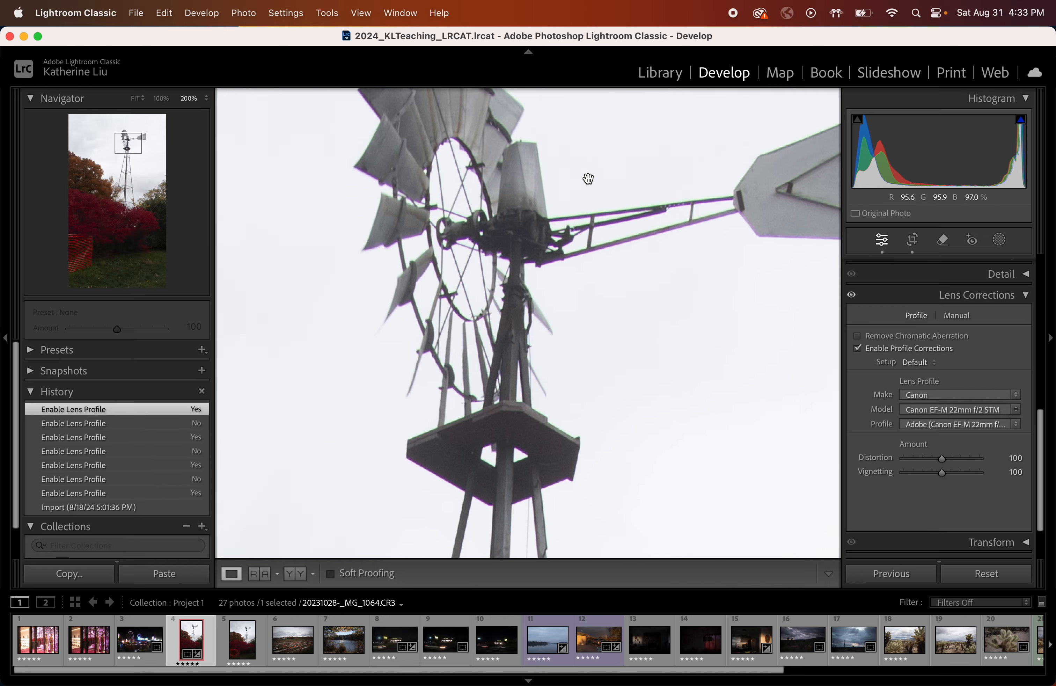
{"action": "scroll", "coordinate": [588, 178], "scroll_direction": "up", "scroll_amount": 15}
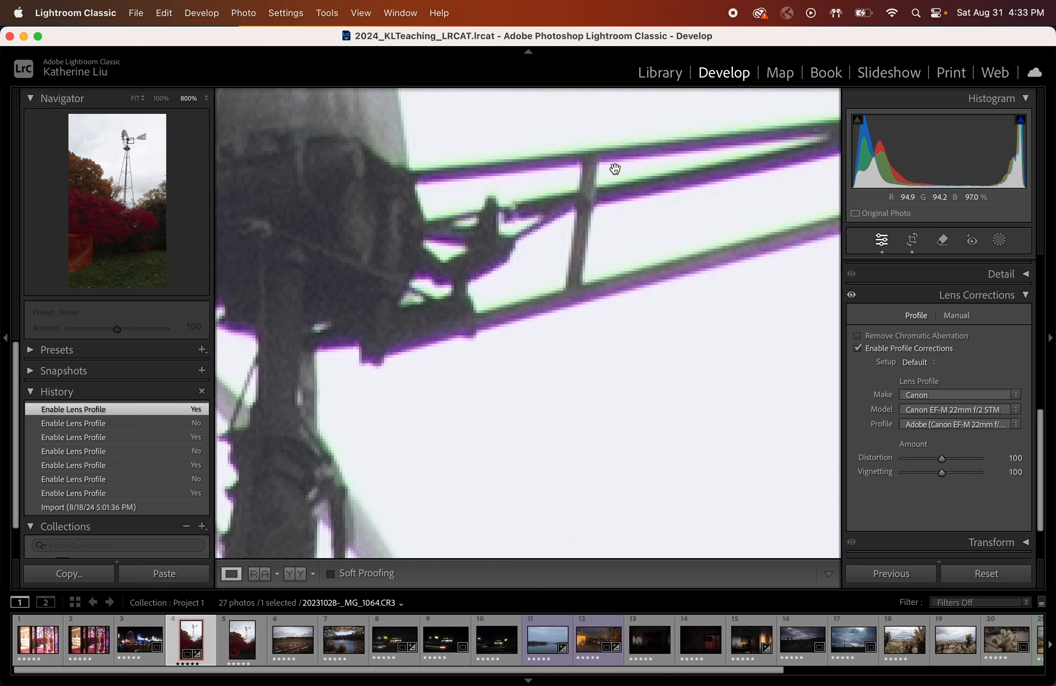
{"action": "scroll", "coordinate": [615, 168], "scroll_direction": "down", "scroll_amount": 15}
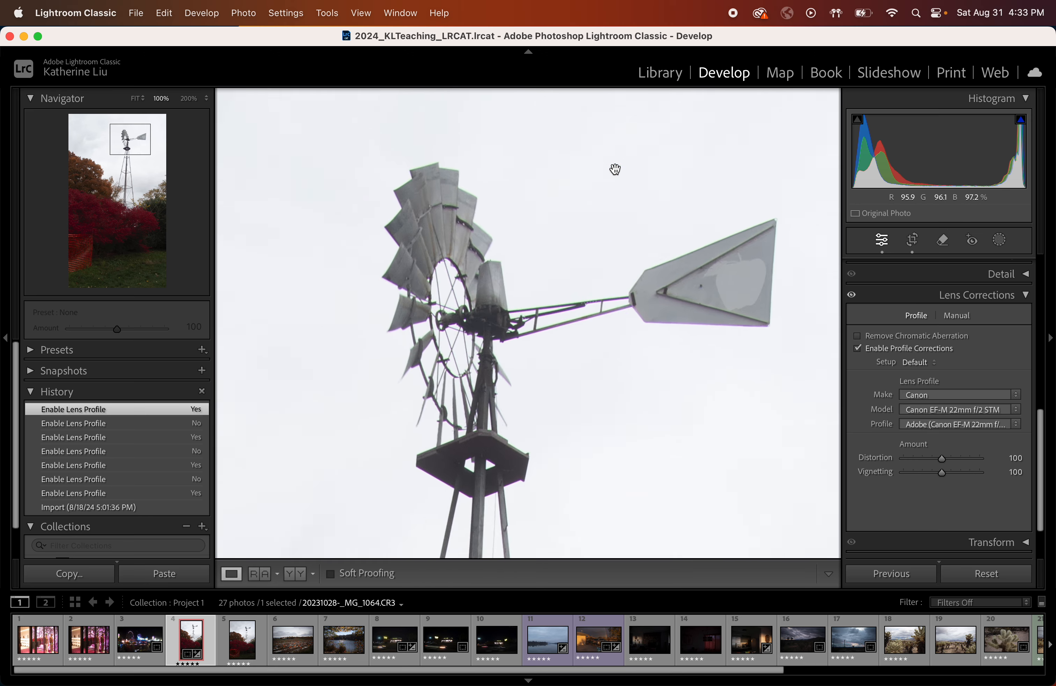
{"action": "scroll", "coordinate": [558, 293], "scroll_direction": "down", "scroll_amount": 4}
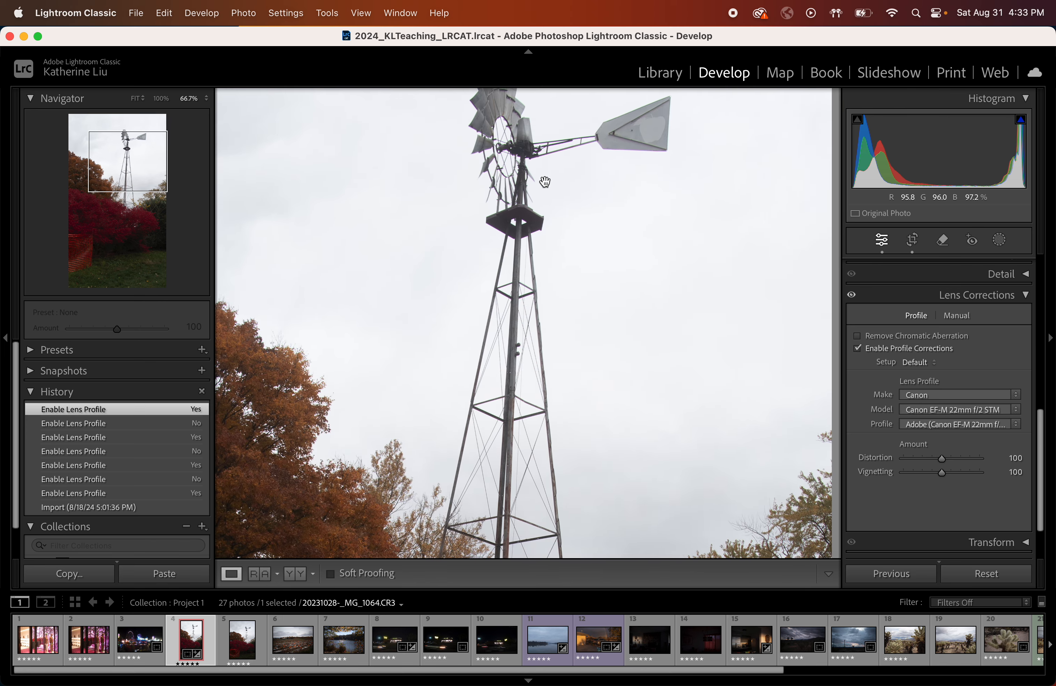
{"action": "scroll", "coordinate": [544, 178], "scroll_direction": "down", "scroll_amount": 2}
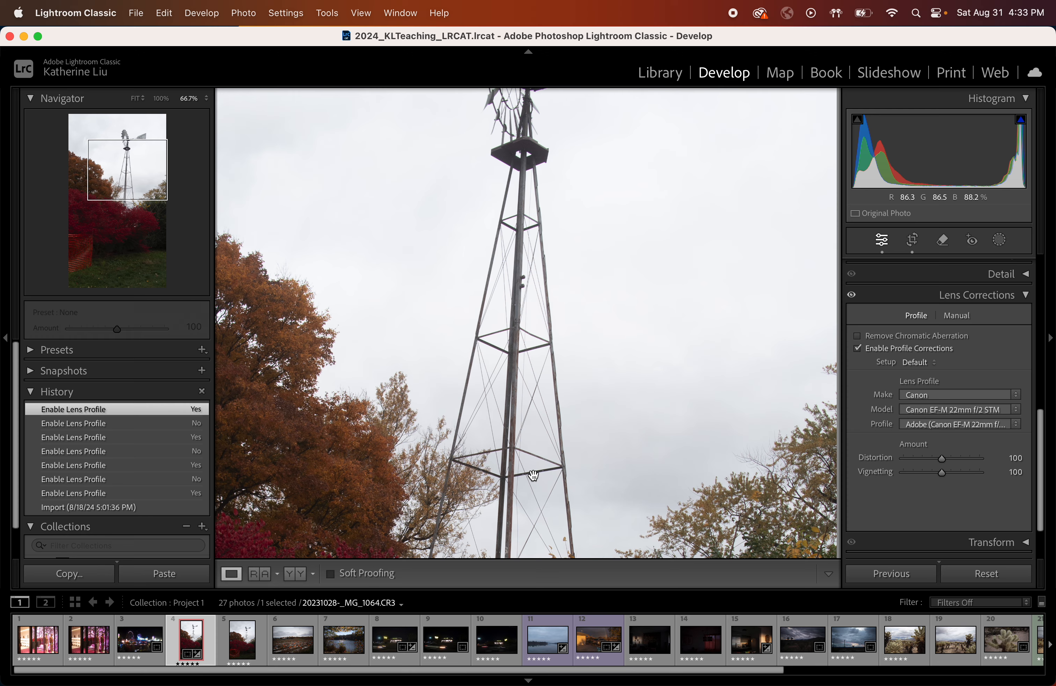
{"action": "scroll", "coordinate": [548, 423], "scroll_direction": "up", "scroll_amount": 6}
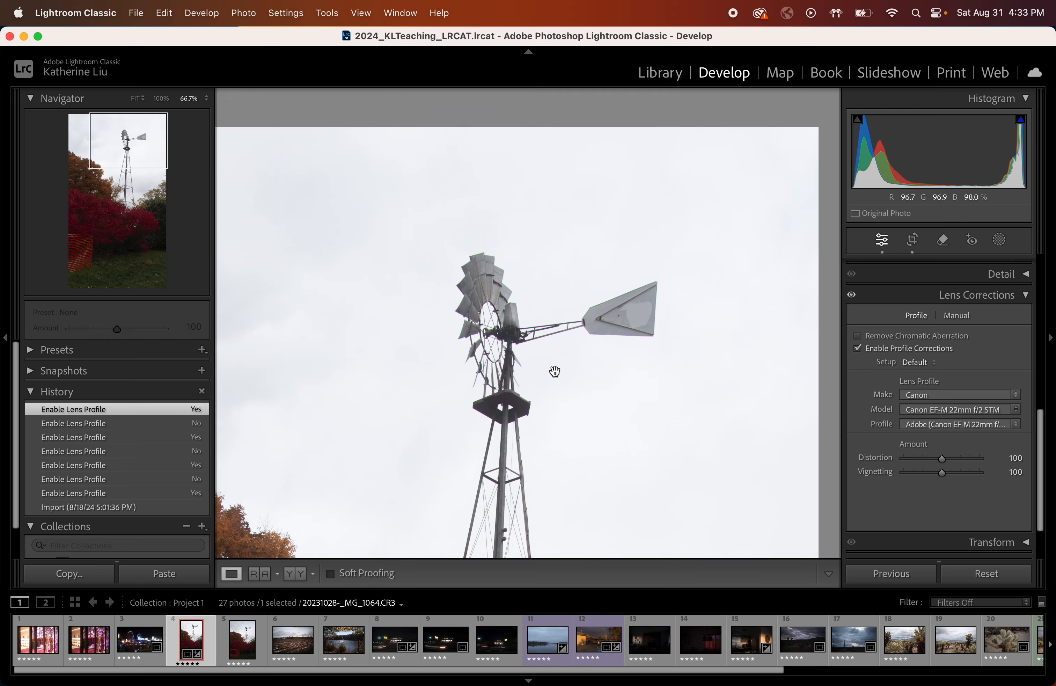
{"action": "left_click", "coordinate": [569, 304]}
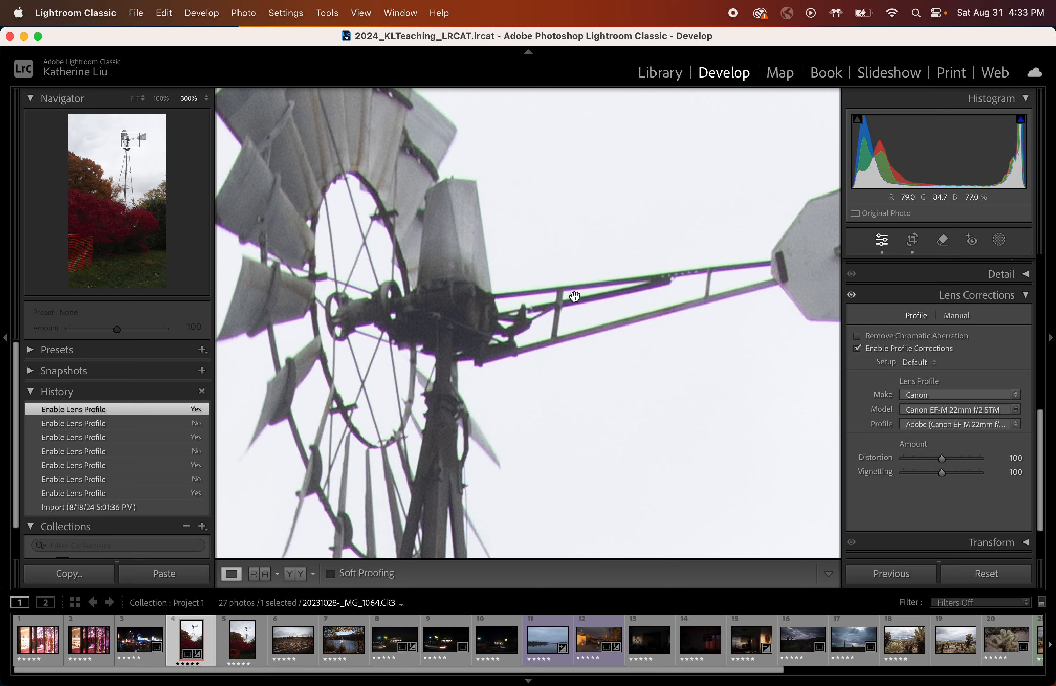
{"action": "key", "text": "super+minus"}
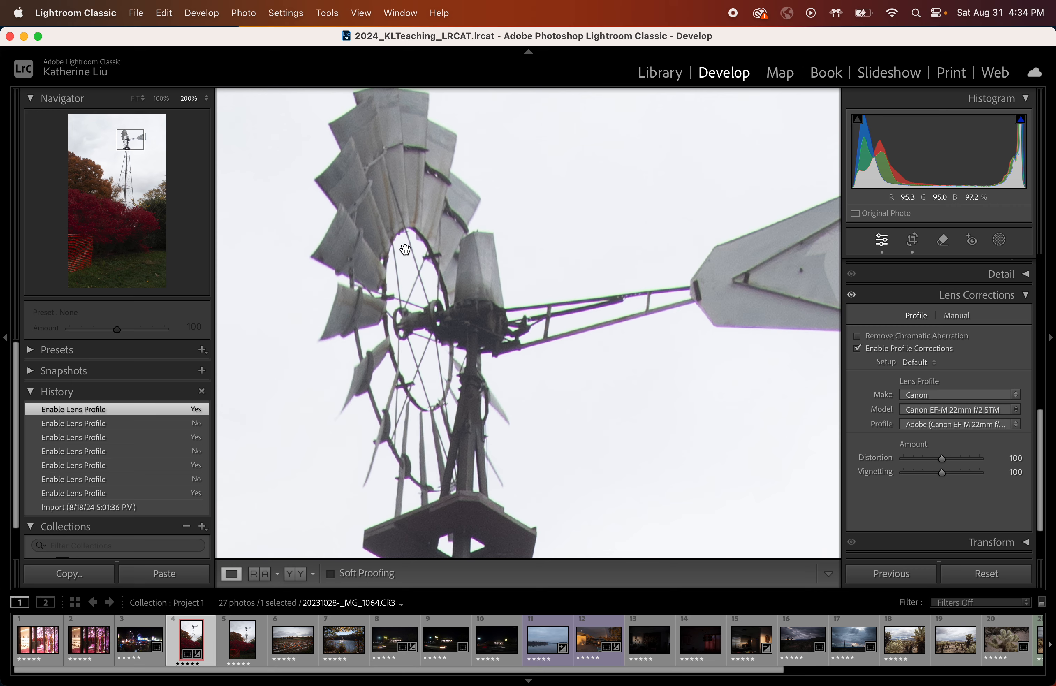
{"action": "left_click", "coordinate": [538, 278]}
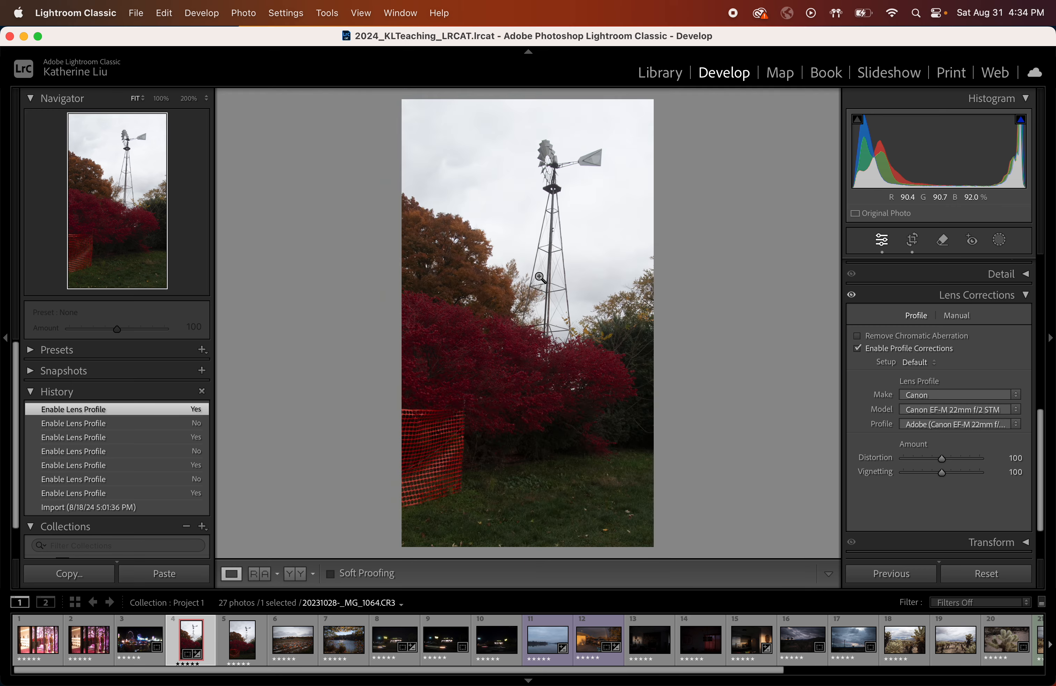
Step: Remove chromatic aberration from the windmill photo, comparing the setting off and on at 400% on the tail arm
{"action": "left_click", "coordinate": [566, 201]}
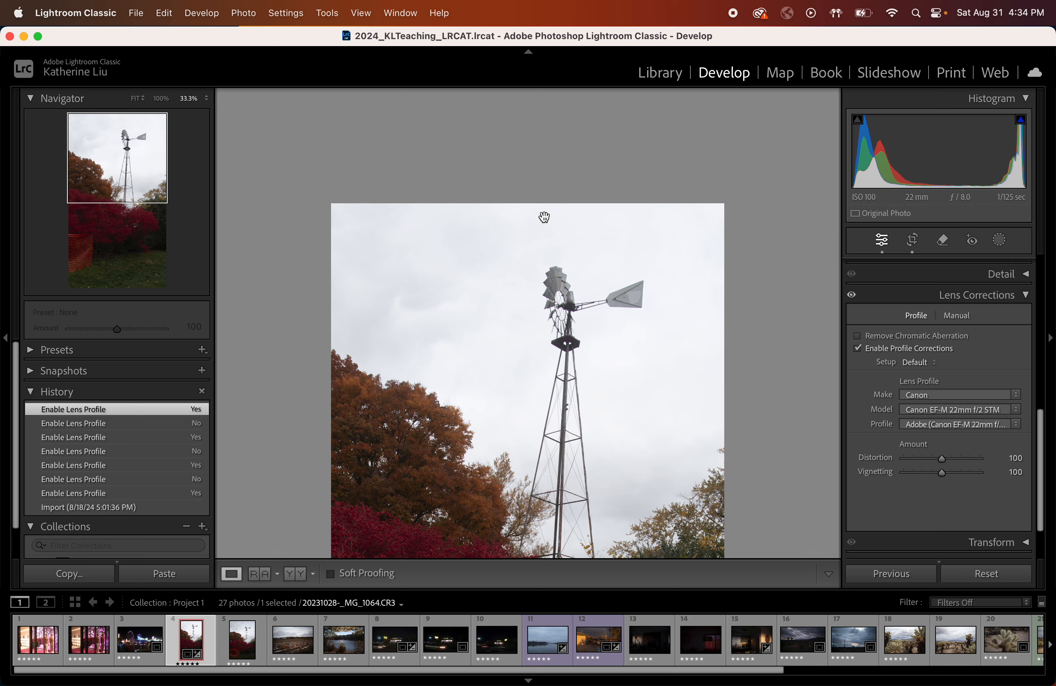
{"action": "left_click", "coordinate": [552, 288]}
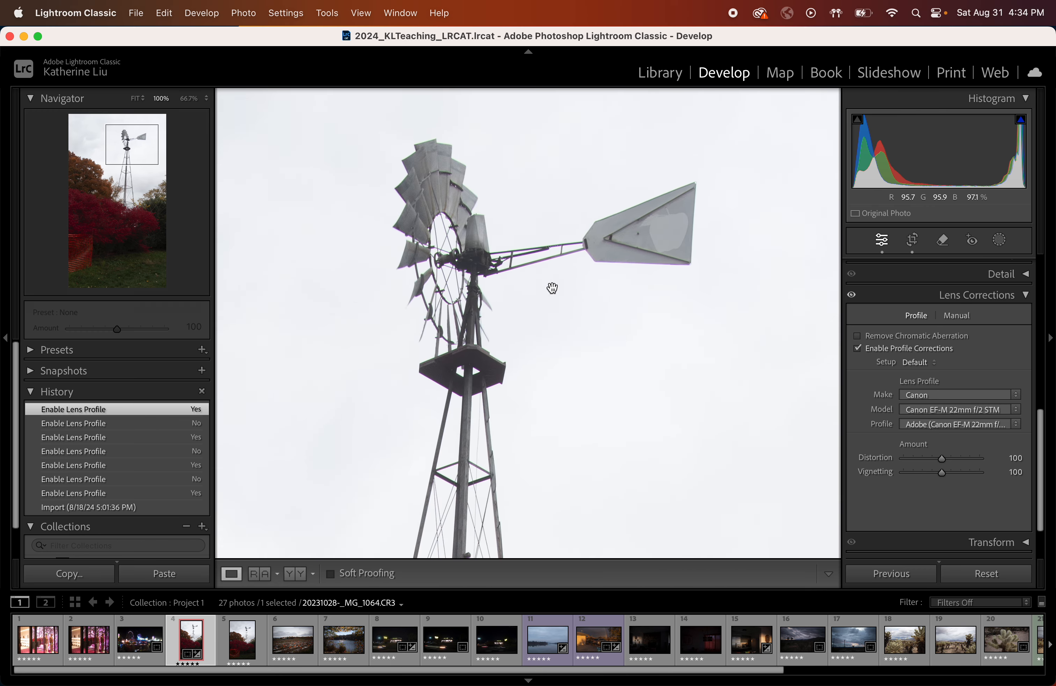
{"action": "key", "text": "super+equal"}
{"action": "key", "text": "super+equal"}
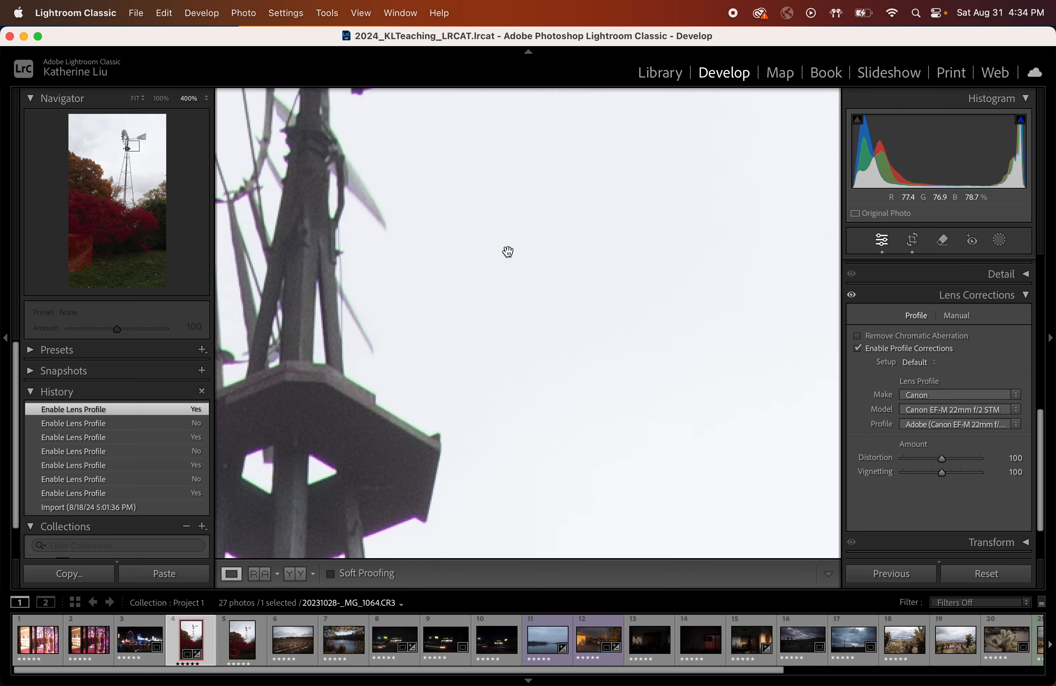
{"action": "scroll", "coordinate": [507, 254], "scroll_direction": "up", "scroll_amount": 5}
{"action": "scroll", "coordinate": [507, 253], "scroll_direction": "up", "scroll_amount": 1}
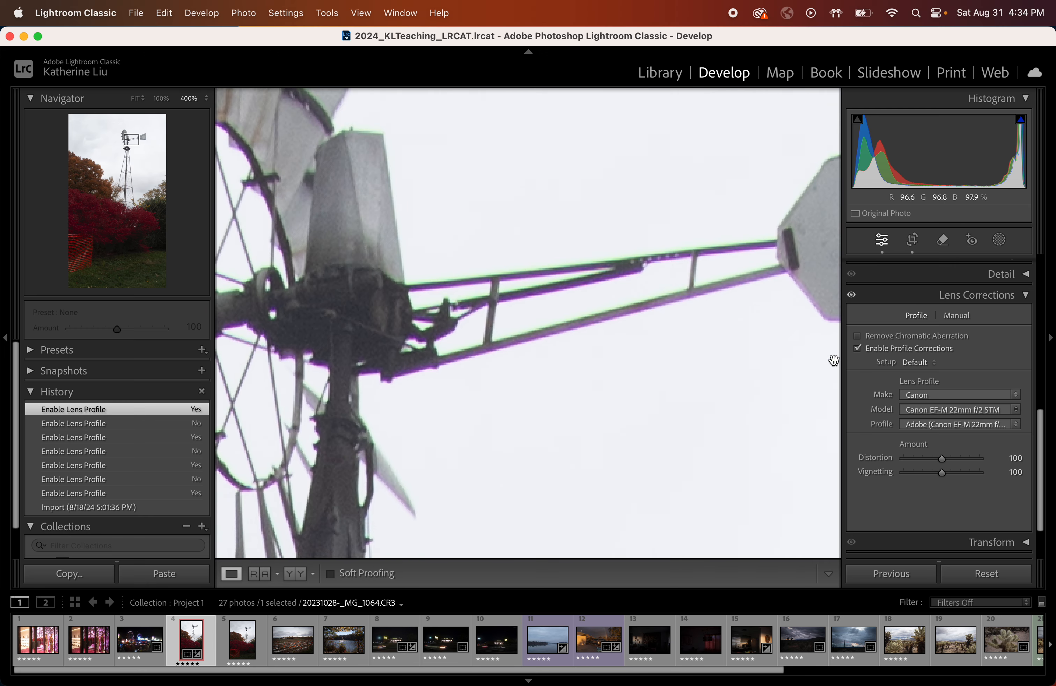
{"action": "left_click", "coordinate": [859, 340]}
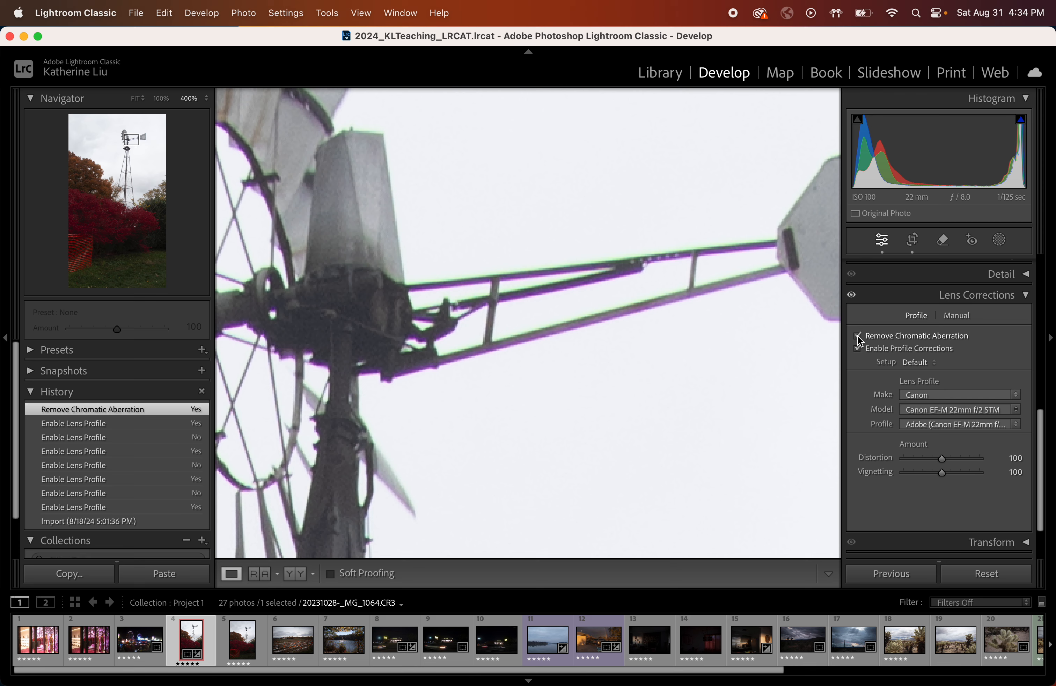
{"action": "left_click", "coordinate": [859, 340]}
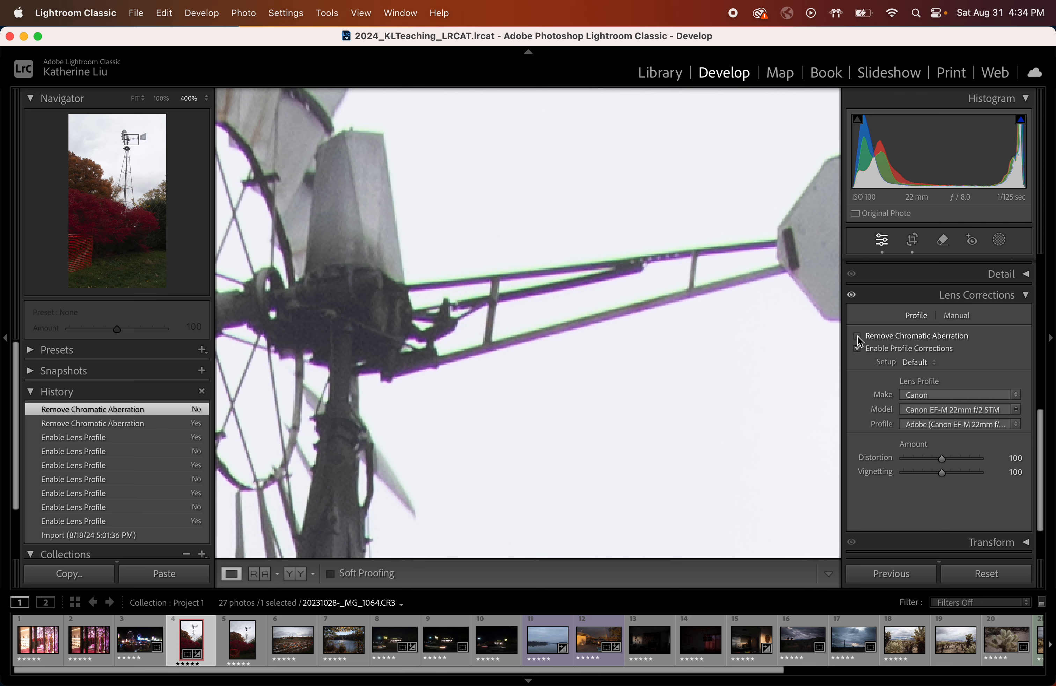
{"action": "left_click", "coordinate": [860, 340]}
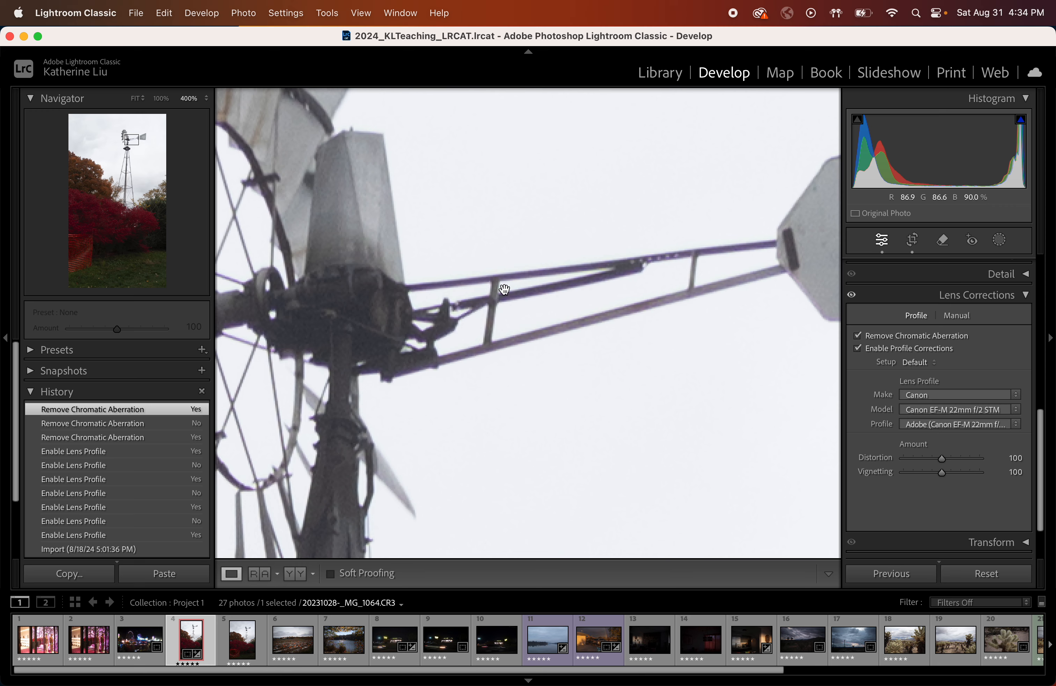
Step: Compare chromatic aberration removal off and on around the windmill's hub at different magnifications, leaving it enabled
{"action": "left_click_drag", "start_coordinate": [586, 343], "coordinate": [734, 325]}
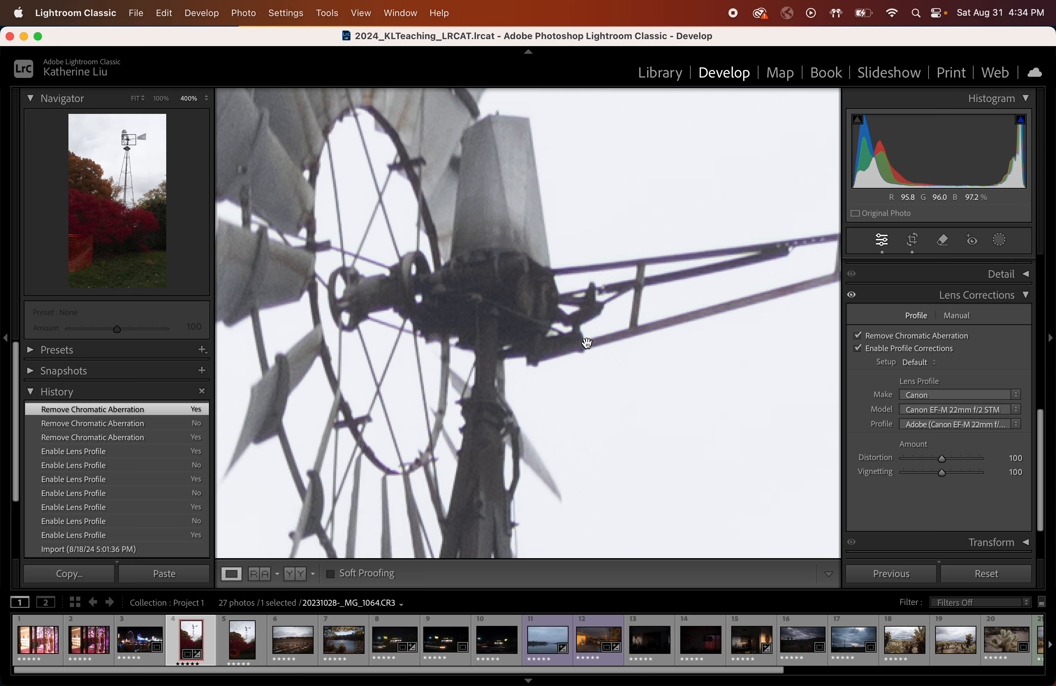
{"action": "left_click", "coordinate": [858, 336]}
{"action": "left_click", "coordinate": [859, 337]}
{"action": "left_click", "coordinate": [859, 337]}
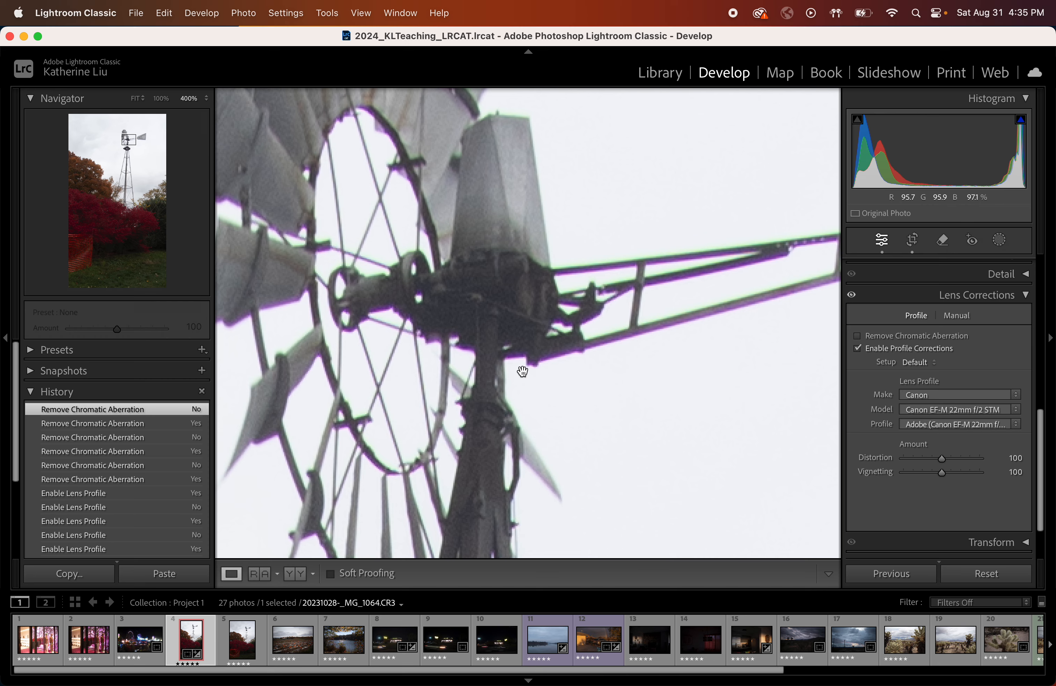
{"action": "key", "text": "super+minus"}
{"action": "key", "text": "super+minus"}
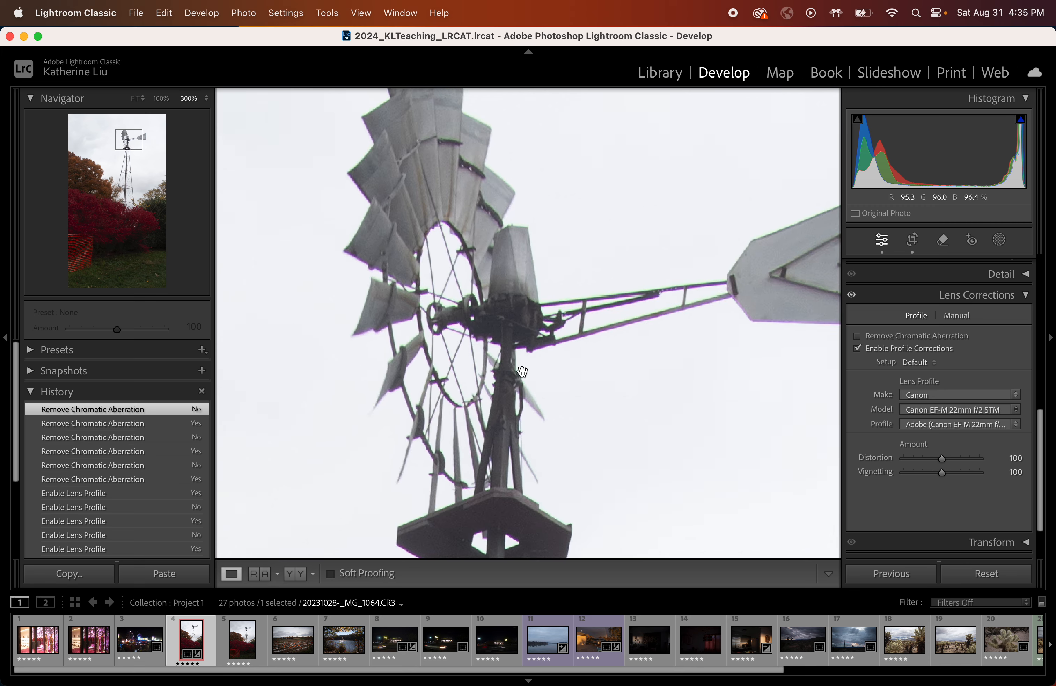
{"action": "key", "text": "super+equal"}
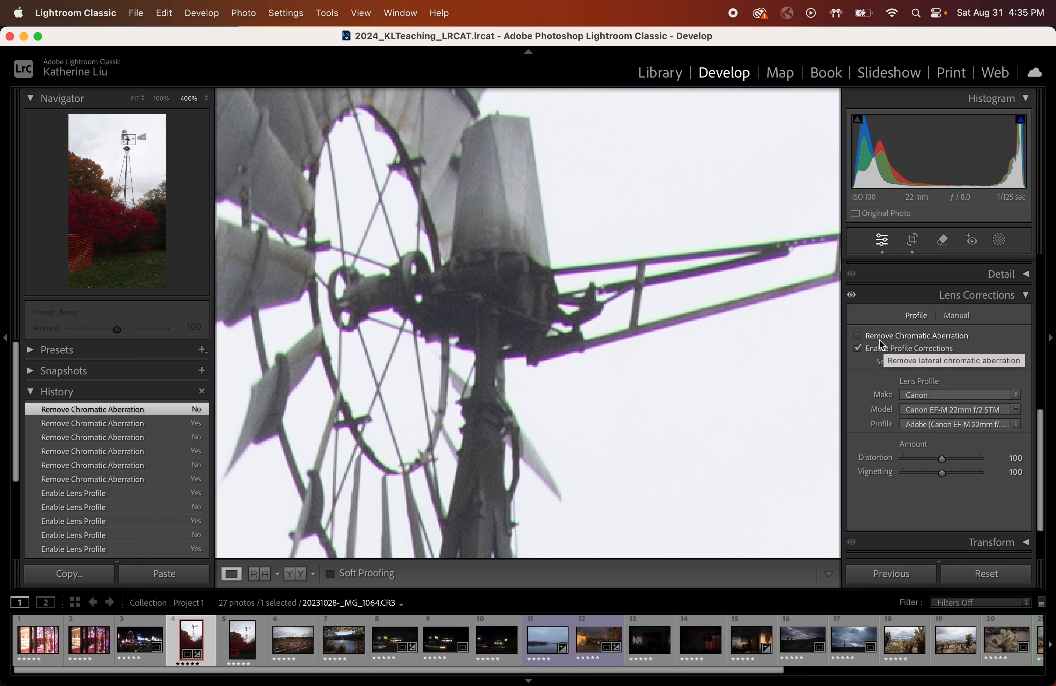
{"action": "left_click", "coordinate": [858, 336]}
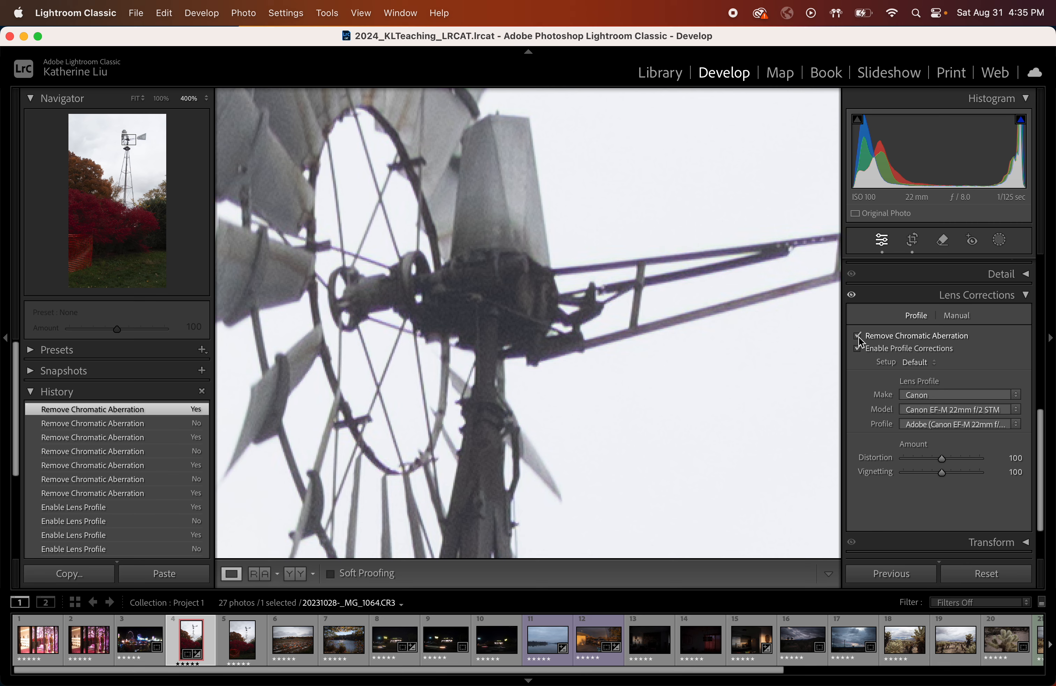
Step: Inspect the corrected windmill edges at several magnifications, finishing with a wide view of the photo at 33.3%
{"action": "key", "text": "super+minus"}
{"action": "key", "text": "super+minus"}
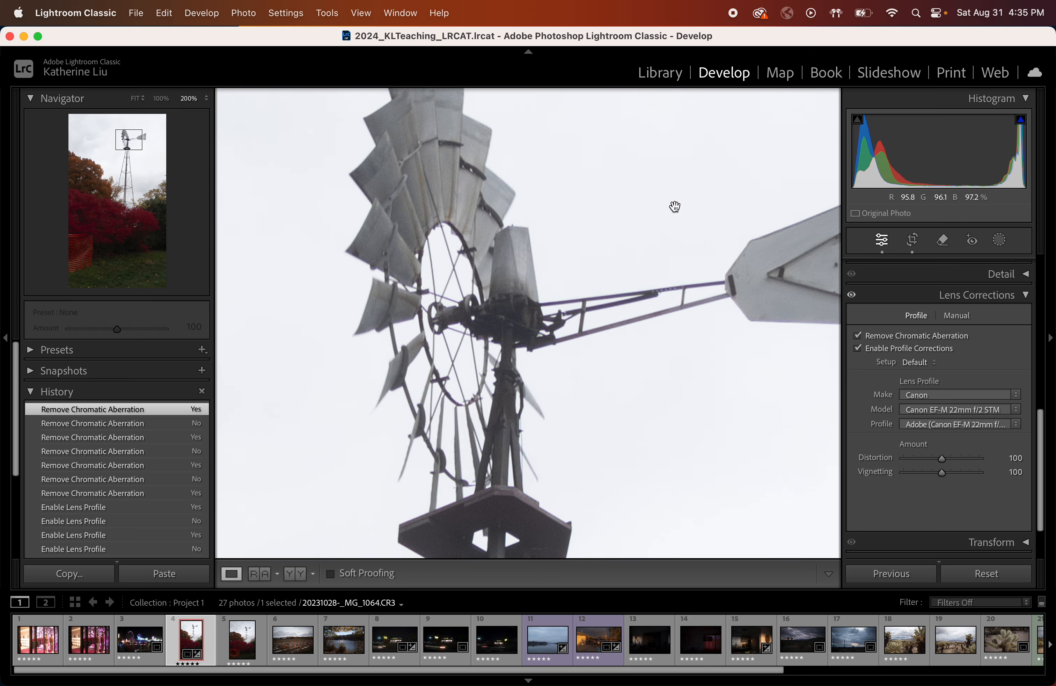
{"action": "key", "text": "super+equal"}
{"action": "key", "text": "super+equal"}
{"action": "key", "text": "super+equal"}
{"action": "key", "text": "super+minus"}
{"action": "key", "text": "super+minus"}
{"action": "key", "text": "super+minus"}
{"action": "key", "text": "super+minus"}
{"action": "key", "text": "super+minus"}
{"action": "key", "text": "super+minus"}
{"action": "key", "text": "super+minus"}
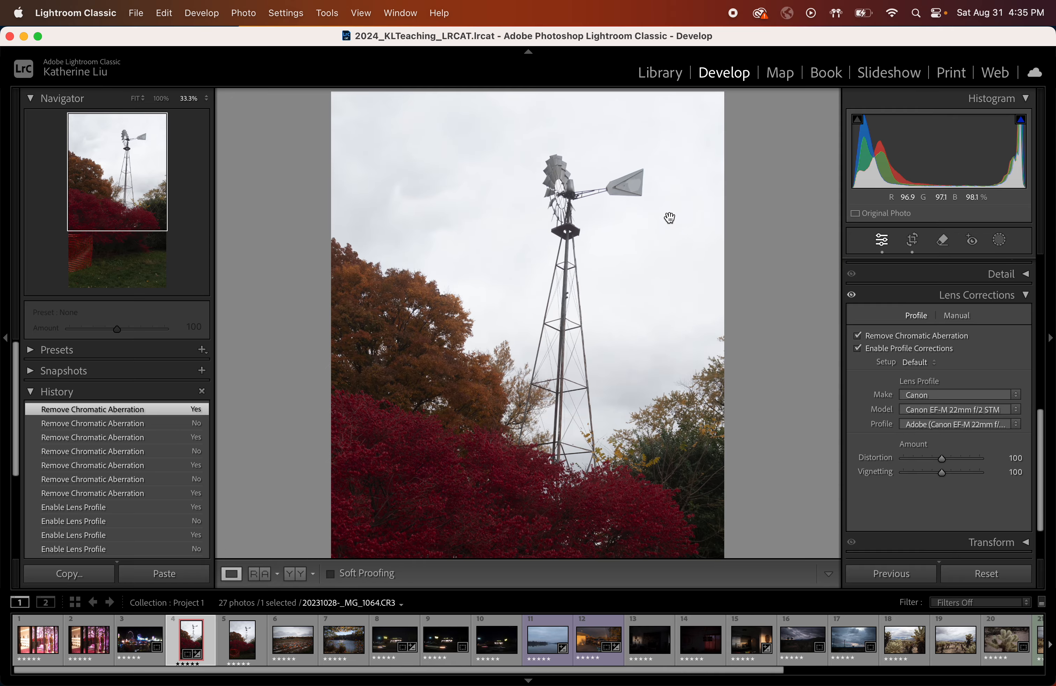
Step: Recheck the windmill's hub and tail arm at 400%, toggling chromatic aberration removal off and back on
{"action": "left_click", "coordinate": [601, 202]}
{"action": "scroll", "coordinate": [581, 215], "scroll_direction": "up", "scroll_amount": 8}
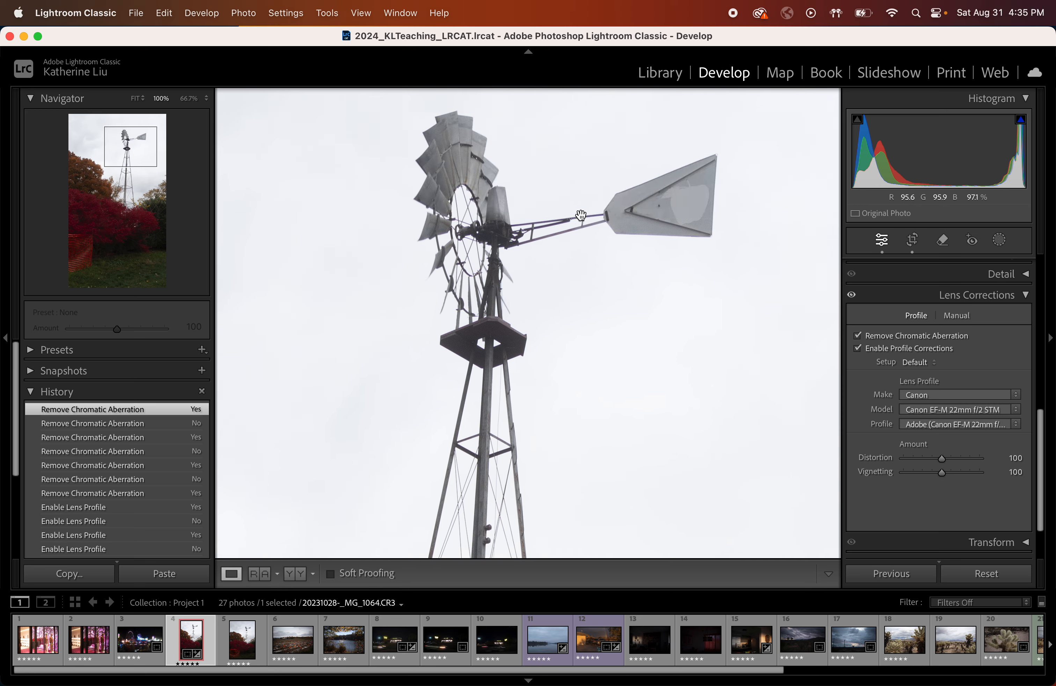
{"action": "key", "text": "super+equal"}
{"action": "key", "text": "super+equal"}
{"action": "key", "text": "super+equal"}
{"action": "scroll", "coordinate": [576, 196], "scroll_direction": "up", "scroll_amount": 10}
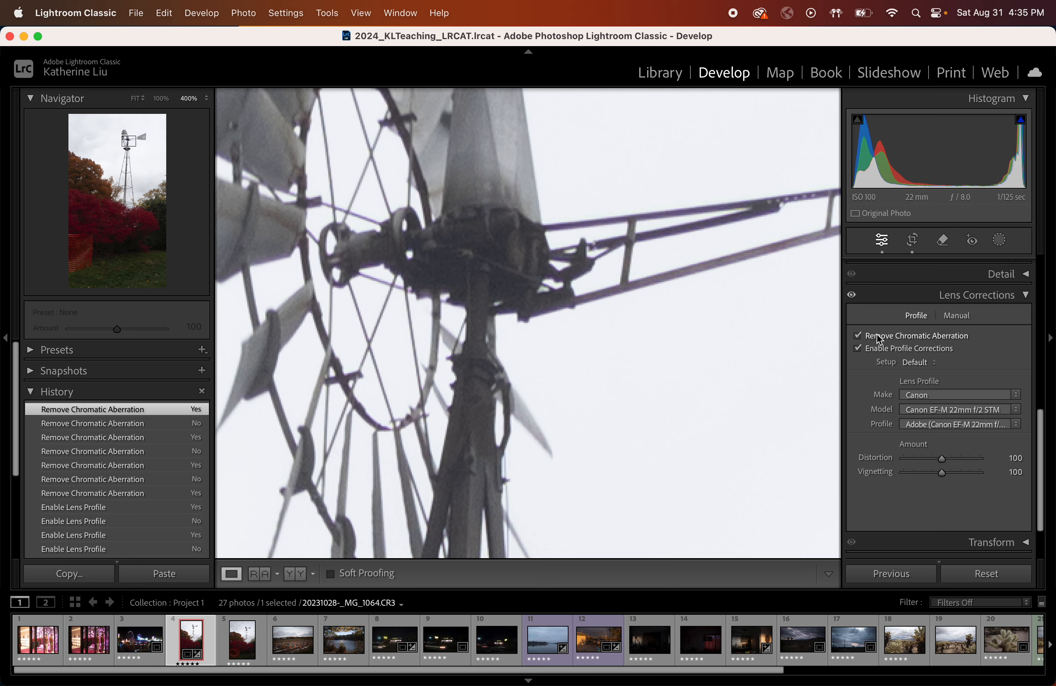
{"action": "left_click", "coordinate": [859, 337]}
{"action": "left_click", "coordinate": [859, 336]}
{"action": "scroll", "coordinate": [641, 282], "scroll_direction": "right", "scroll_amount": 2}
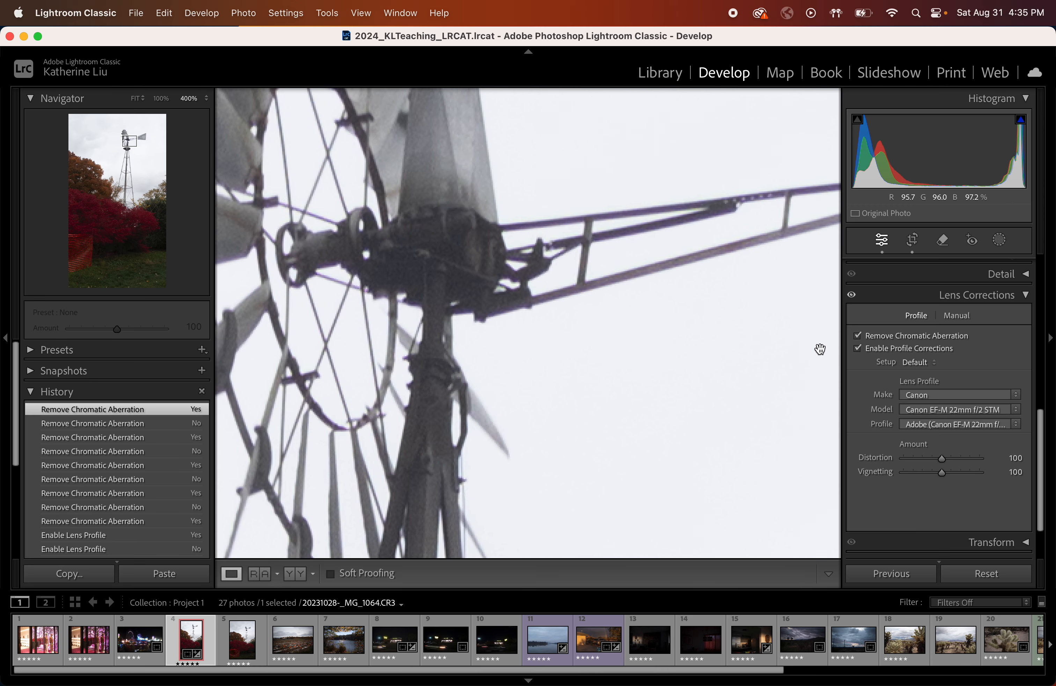
Step: Toggle chromatic aberration removal off and back on around the windmill hub, and review the photo's edit history states
{"action": "left_click", "coordinate": [859, 338]}
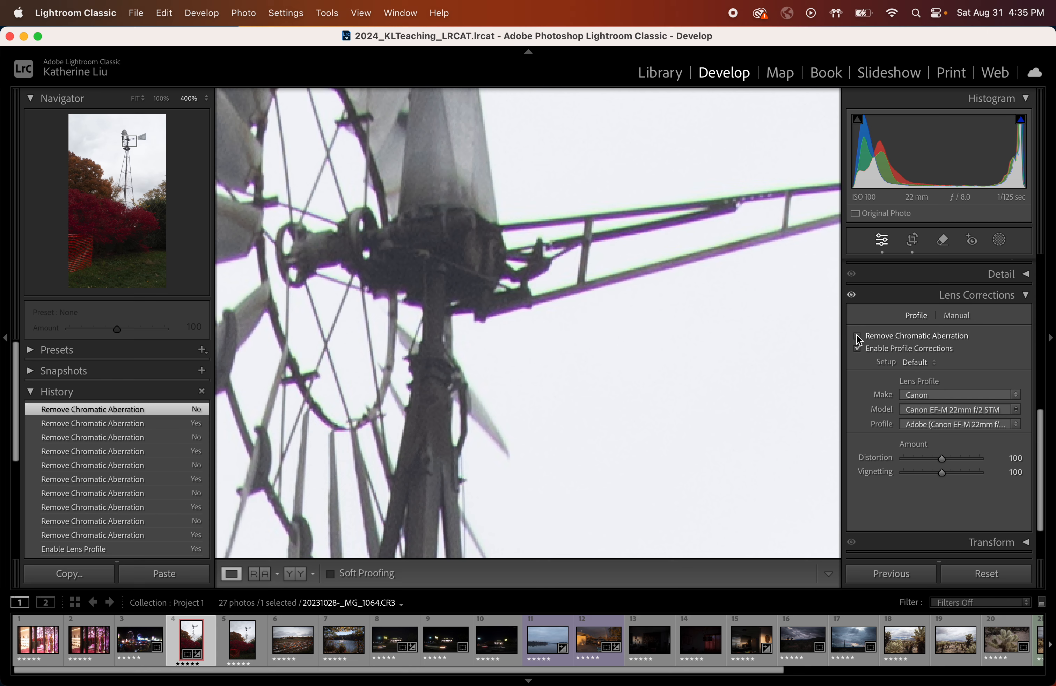
{"action": "left_click", "coordinate": [859, 338]}
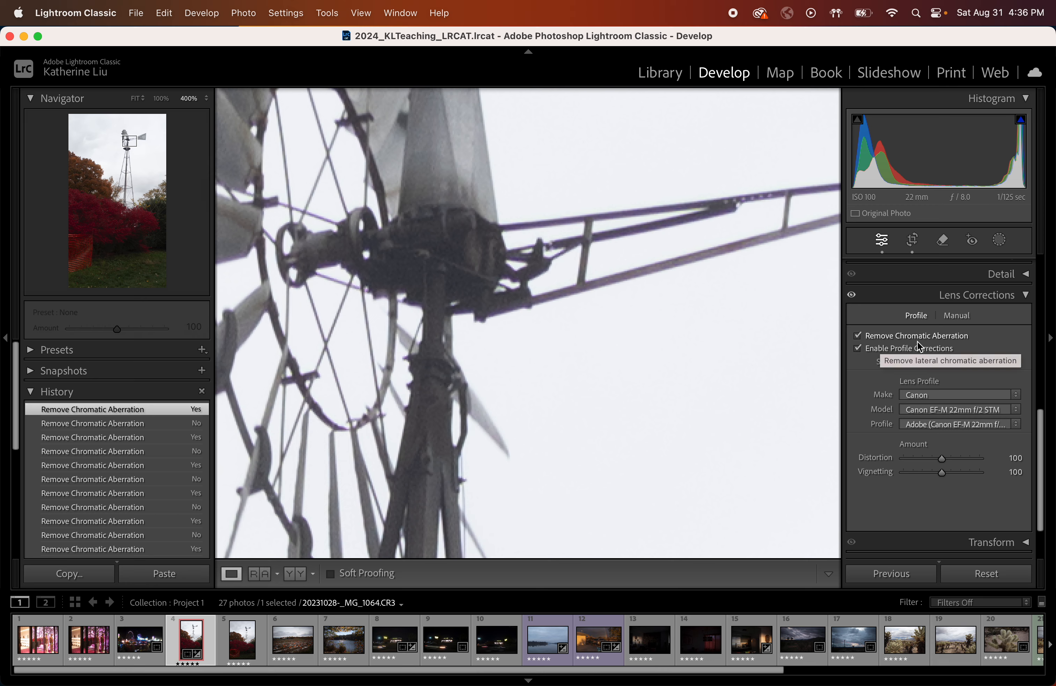
{"action": "scroll", "coordinate": [119, 474], "scroll_direction": "down", "scroll_amount": 3}
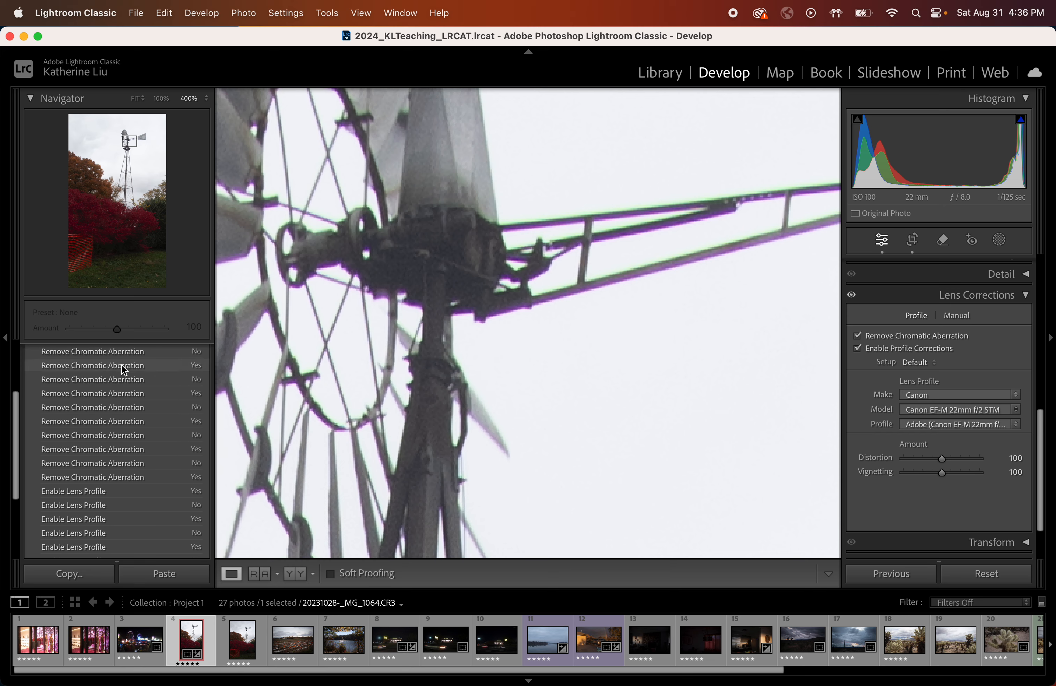
{"action": "scroll", "coordinate": [128, 490], "scroll_direction": "up", "scroll_amount": 4}
{"action": "scroll", "coordinate": [128, 490], "scroll_direction": "down", "scroll_amount": 6}
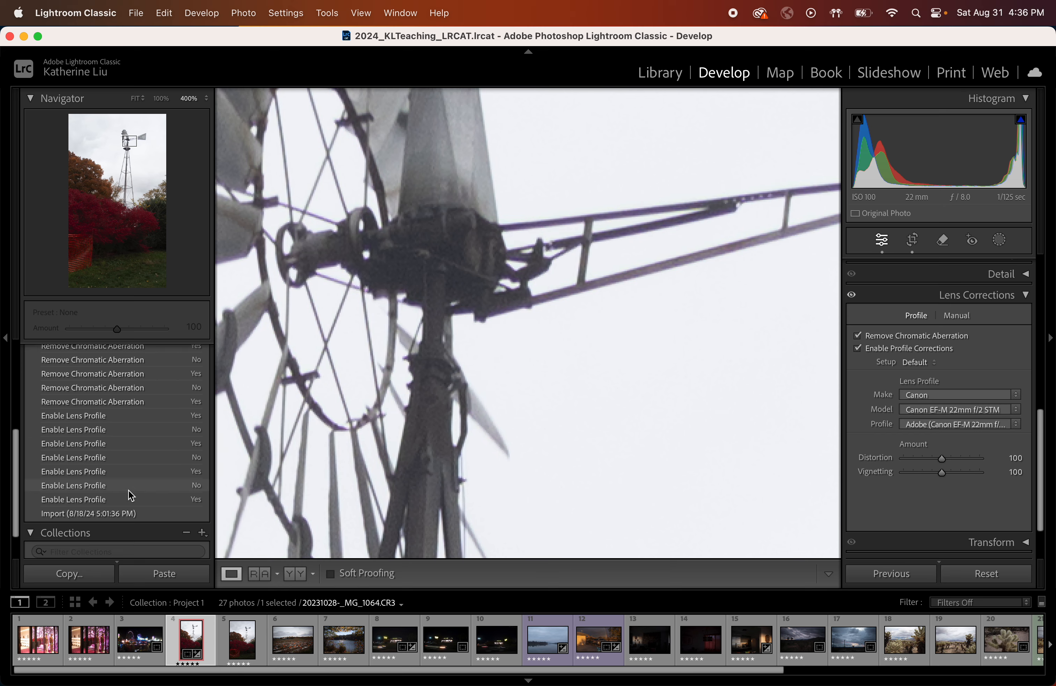
{"action": "scroll", "coordinate": [131, 472], "scroll_direction": "up", "scroll_amount": 10}
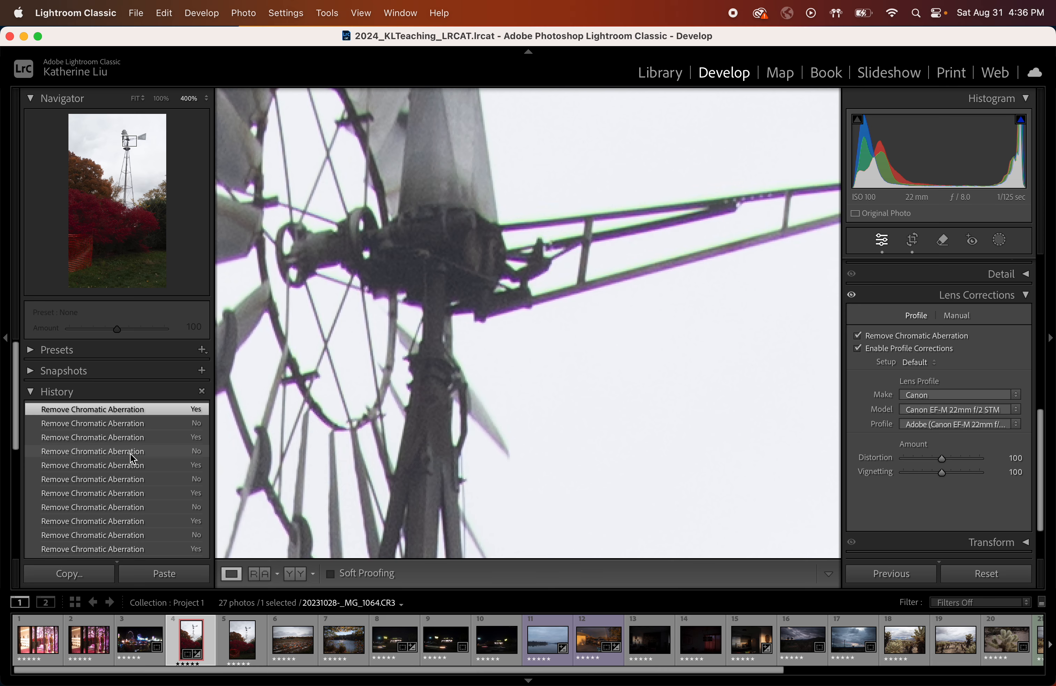
Step: View the whole windmill photo at 25% magnification
{"action": "key", "text": "super+minus"}
{"action": "key", "text": "super+minus"}
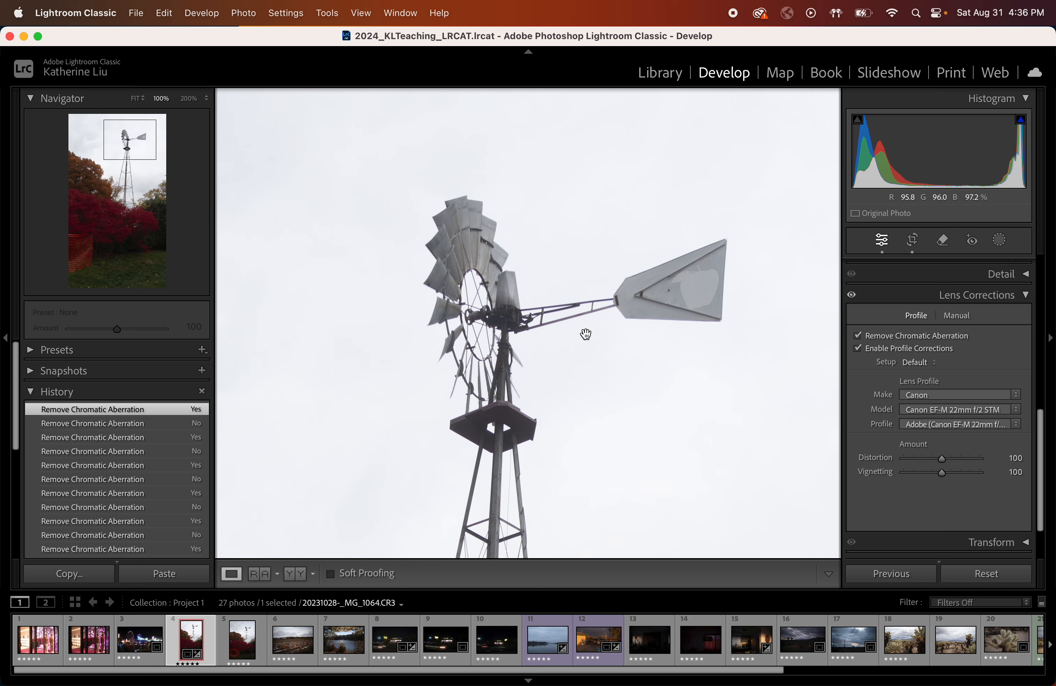
{"action": "key", "text": "super+minus"}
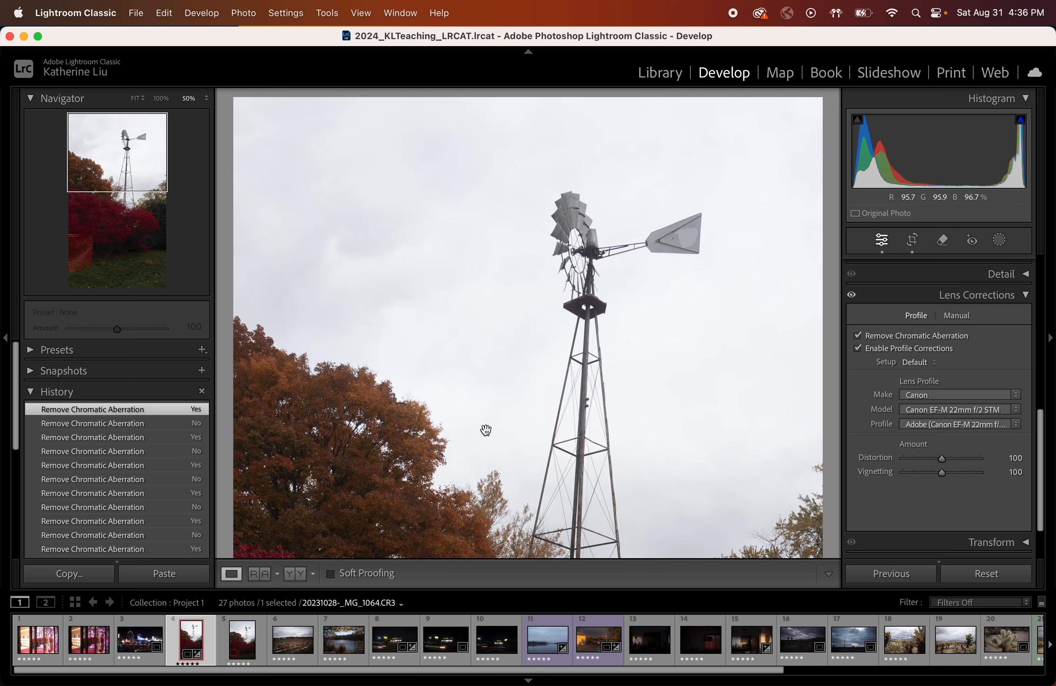
{"action": "key", "text": "super+minus"}
{"action": "scroll", "coordinate": [485, 430], "scroll_direction": "down", "scroll_amount": 5}
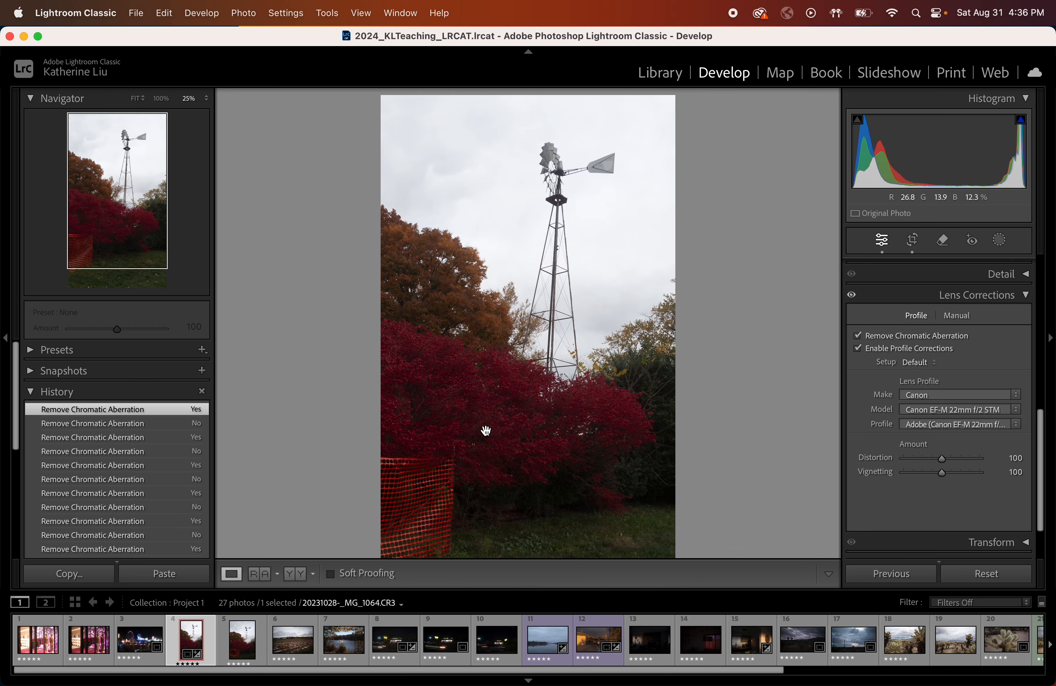
Step: Compare the histograms of the Pacific Park, Waffle House, dark interior and stormy desert photos
{"action": "left_click", "coordinate": [136, 640]}
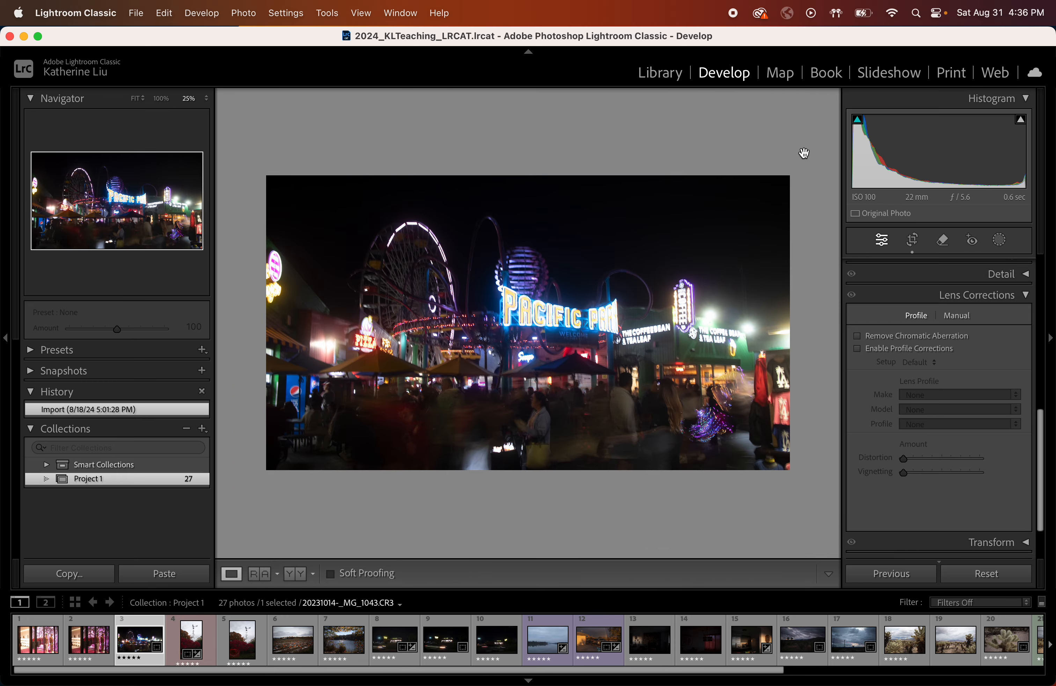
{"action": "left_click", "coordinate": [394, 641]}
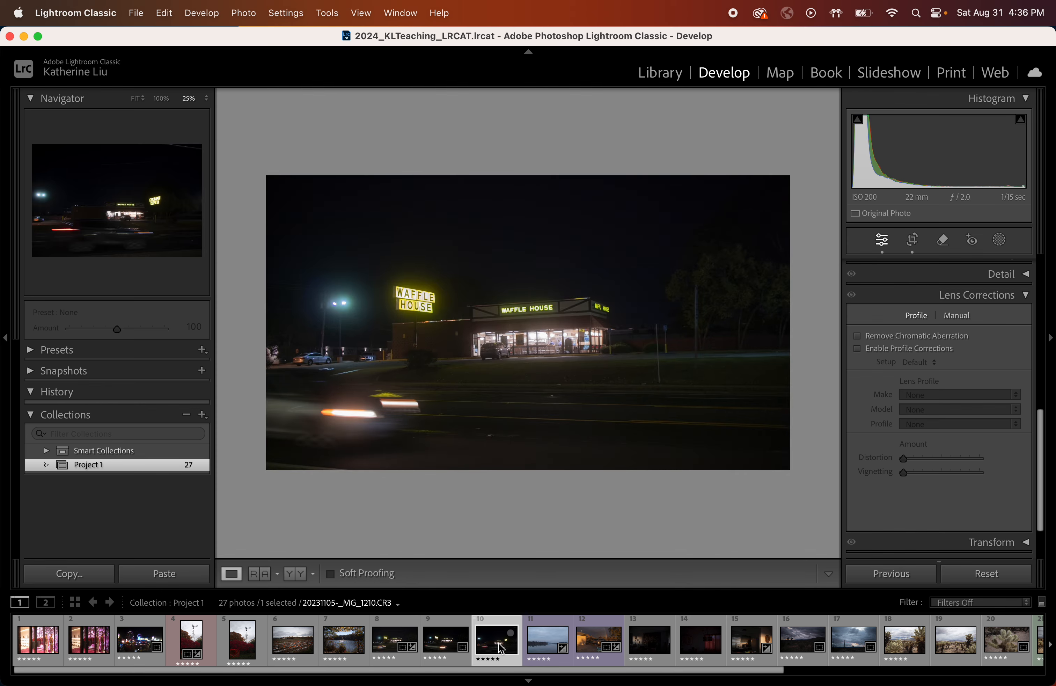
{"action": "left_click", "coordinate": [496, 641]}
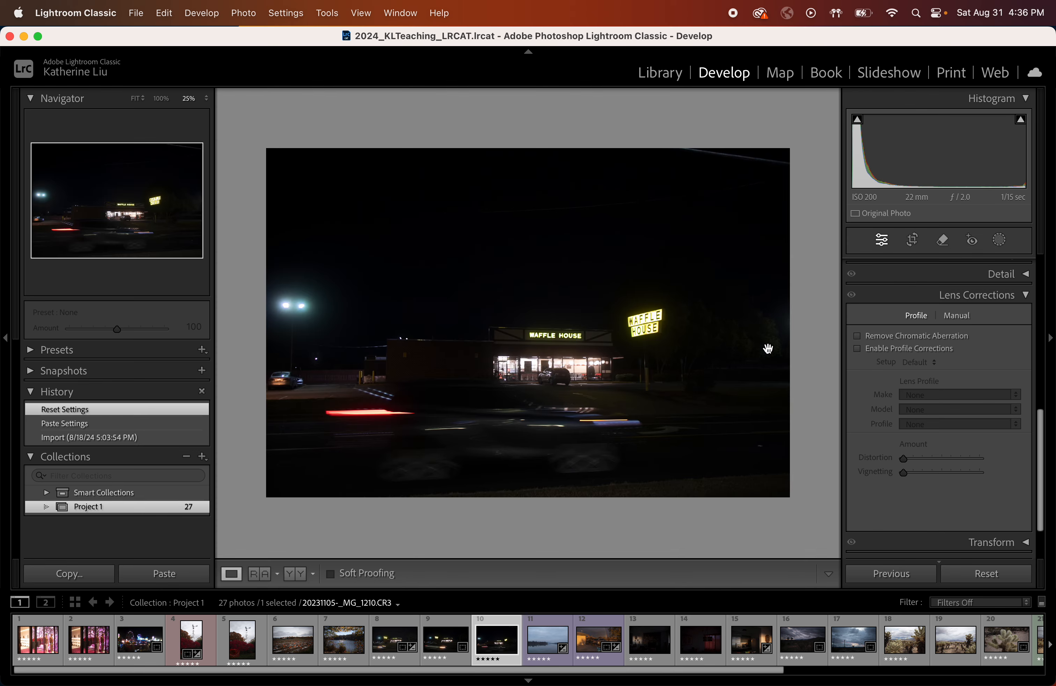
{"action": "left_click", "coordinate": [658, 648]}
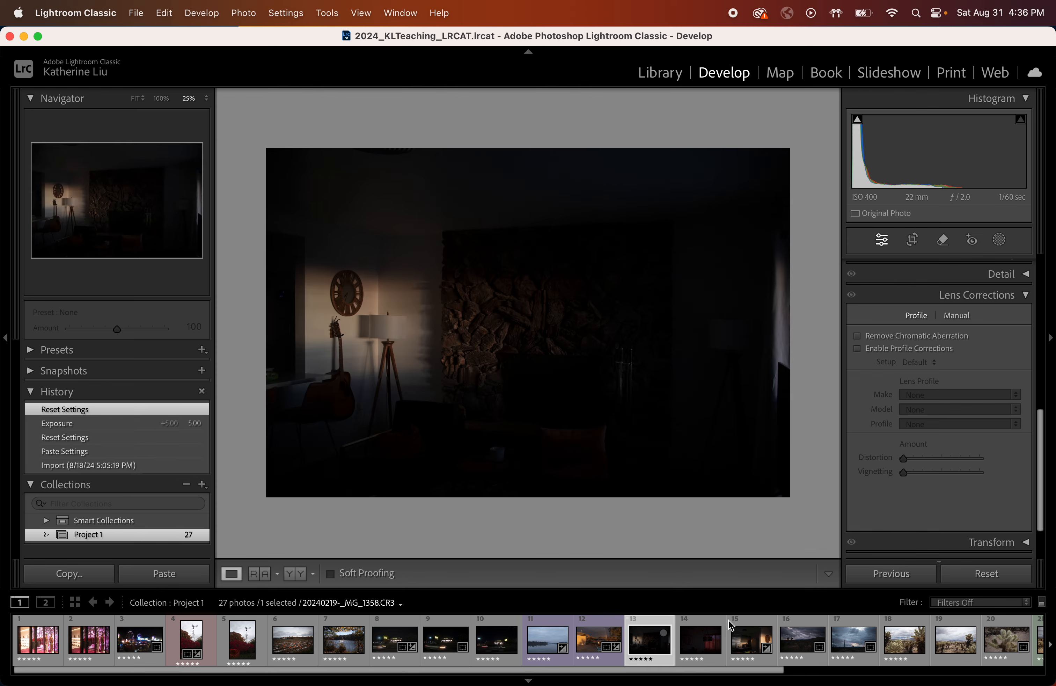
{"action": "left_click", "coordinate": [699, 648]}
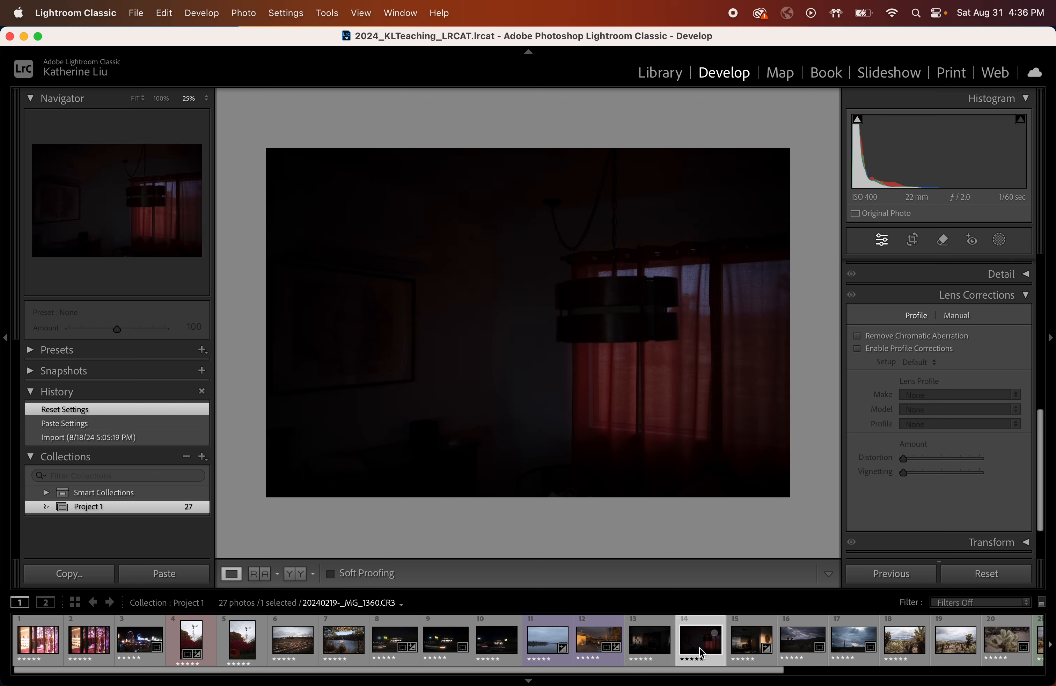
{"action": "left_click", "coordinate": [801, 641]}
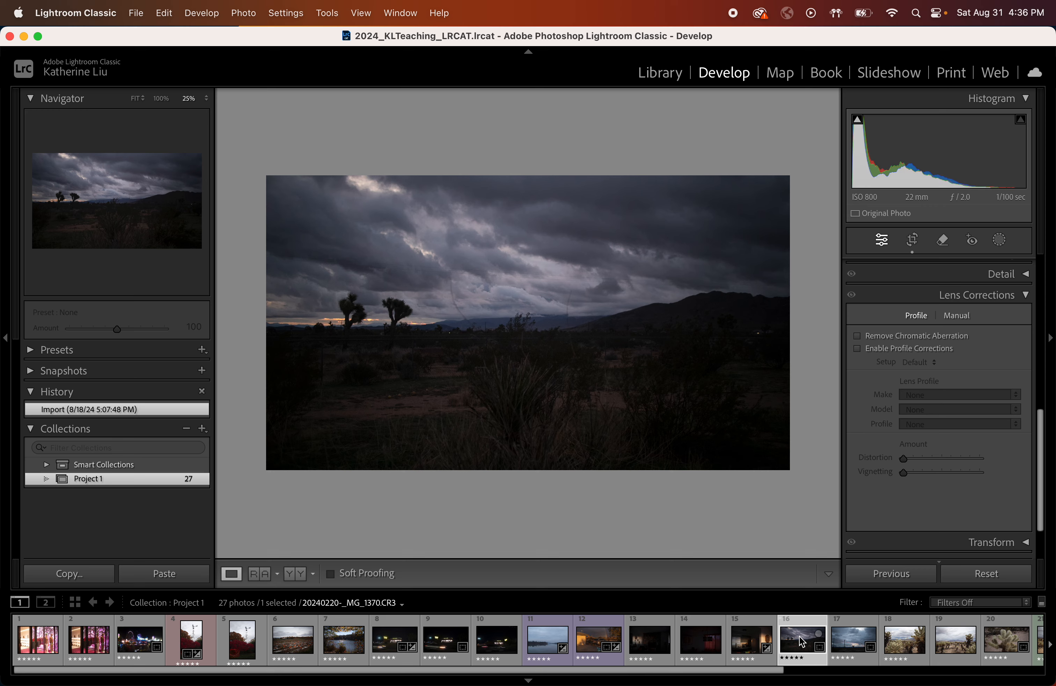
Step: Compare the histograms of the desert dusk photo with utility poles and the two daylight cactus landscapes
{"action": "left_click", "coordinate": [844, 641]}
{"action": "left_click", "coordinate": [903, 641]}
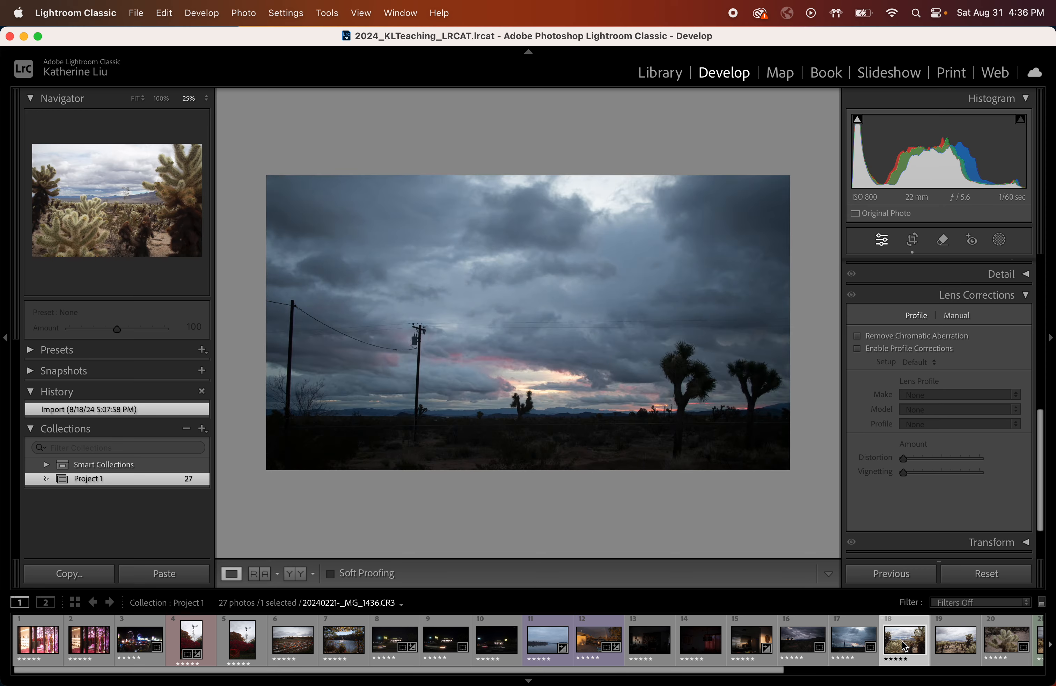
{"action": "left_click", "coordinate": [952, 649]}
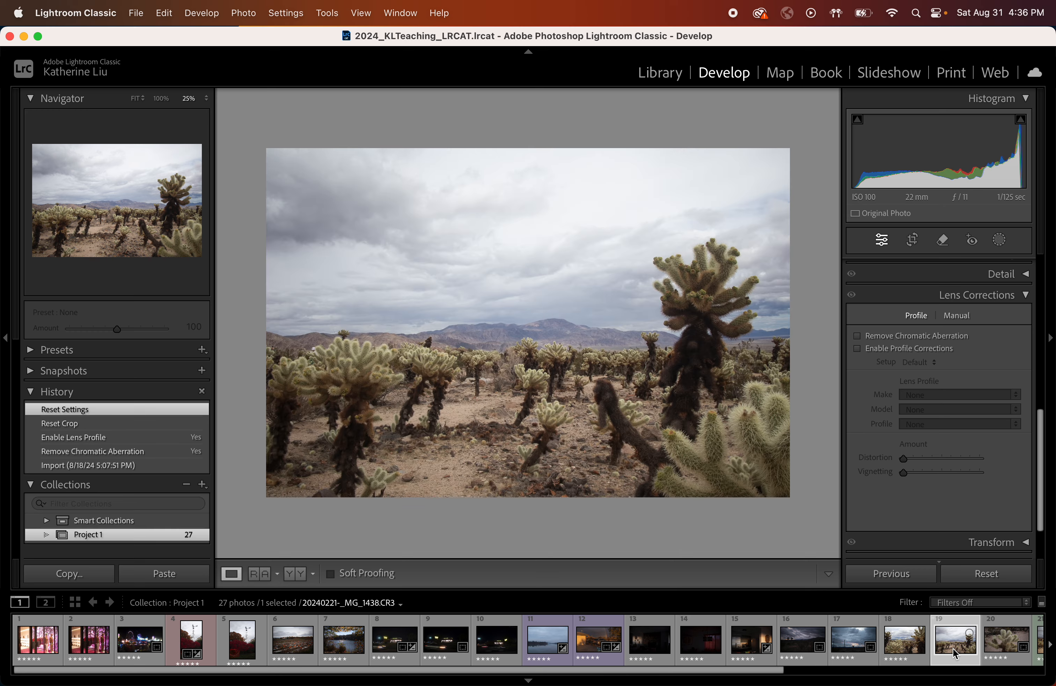
{"action": "left_click", "coordinate": [897, 649]}
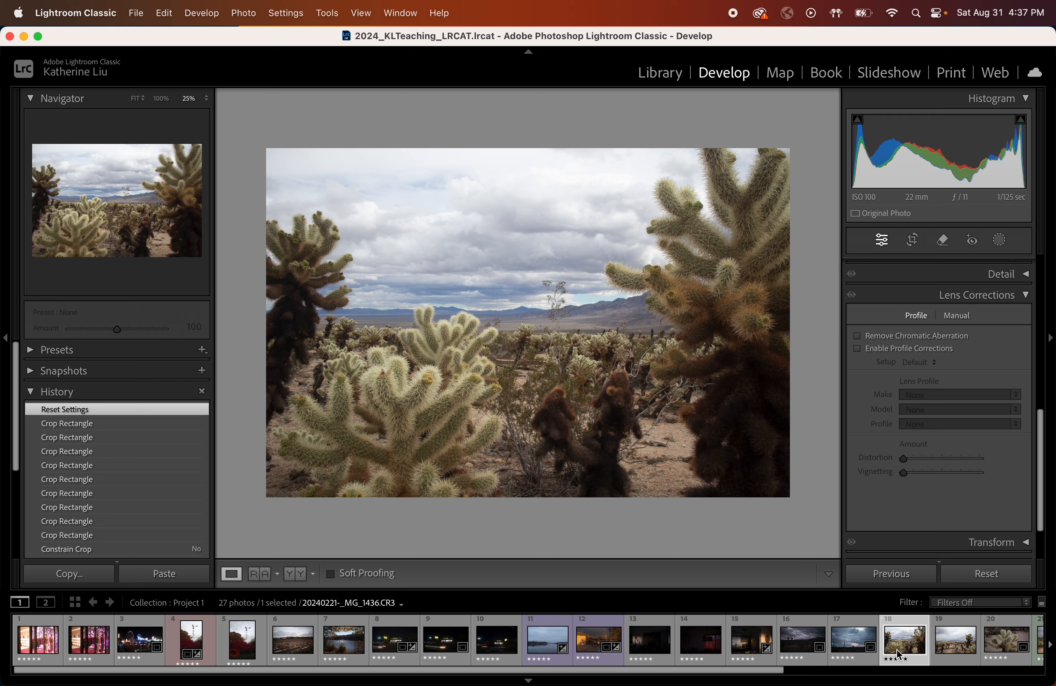
{"action": "left_click", "coordinate": [945, 645]}
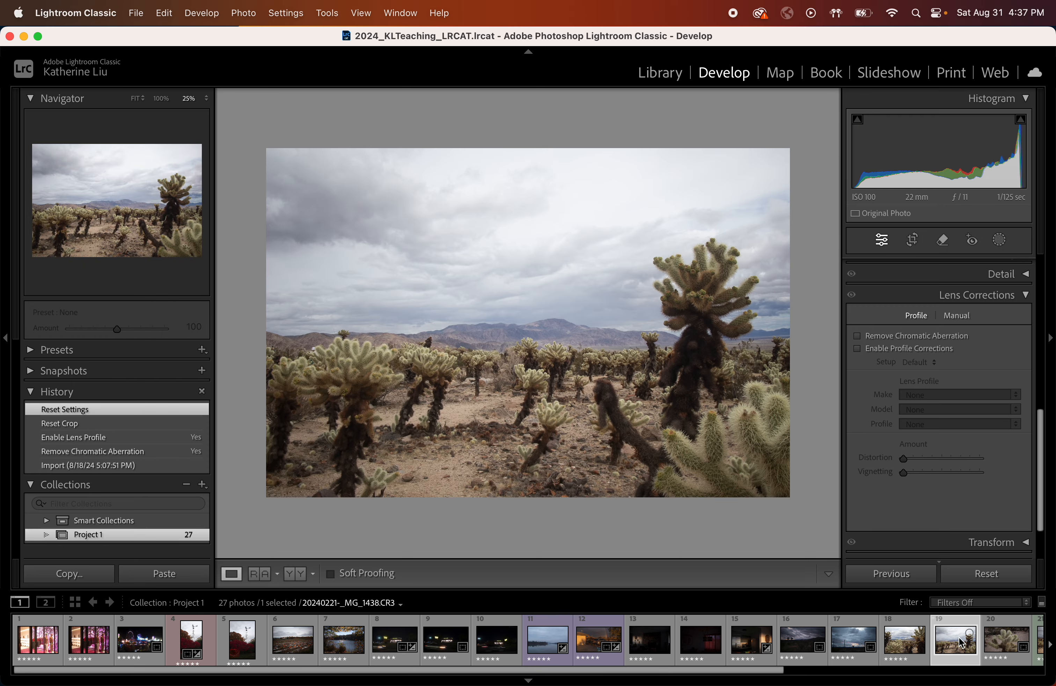
Step: Examine the histograms of the cactus close-up, red desert sunset, cloudy cactus landscape and lake photos
{"action": "left_click", "coordinate": [993, 653]}
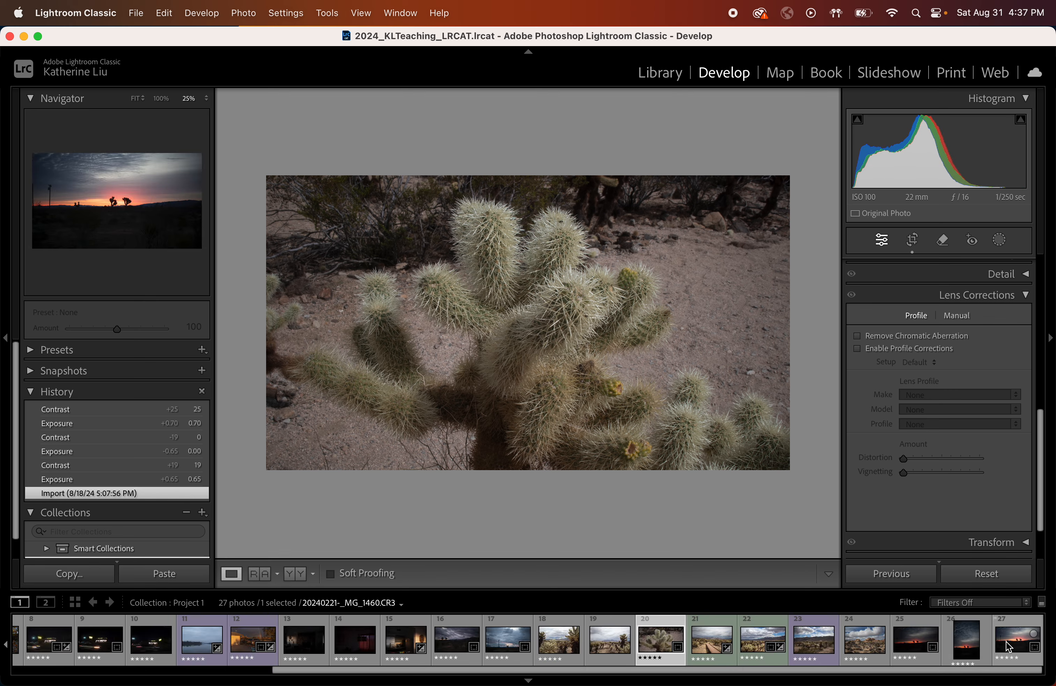
{"action": "left_click", "coordinate": [919, 648]}
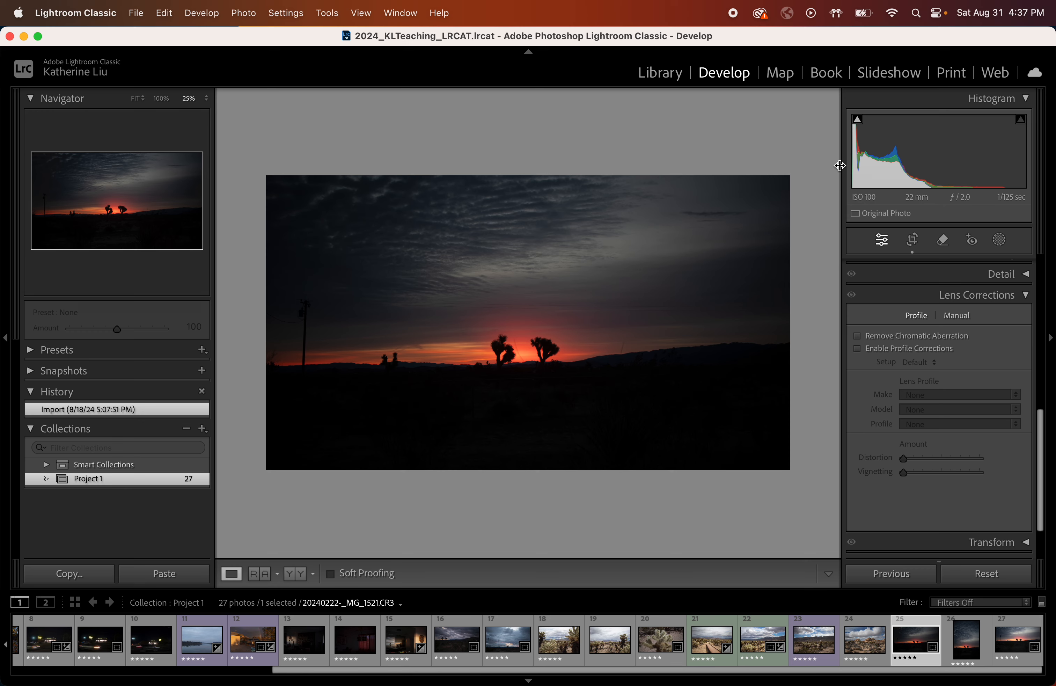
{"action": "left_click", "coordinate": [607, 641]}
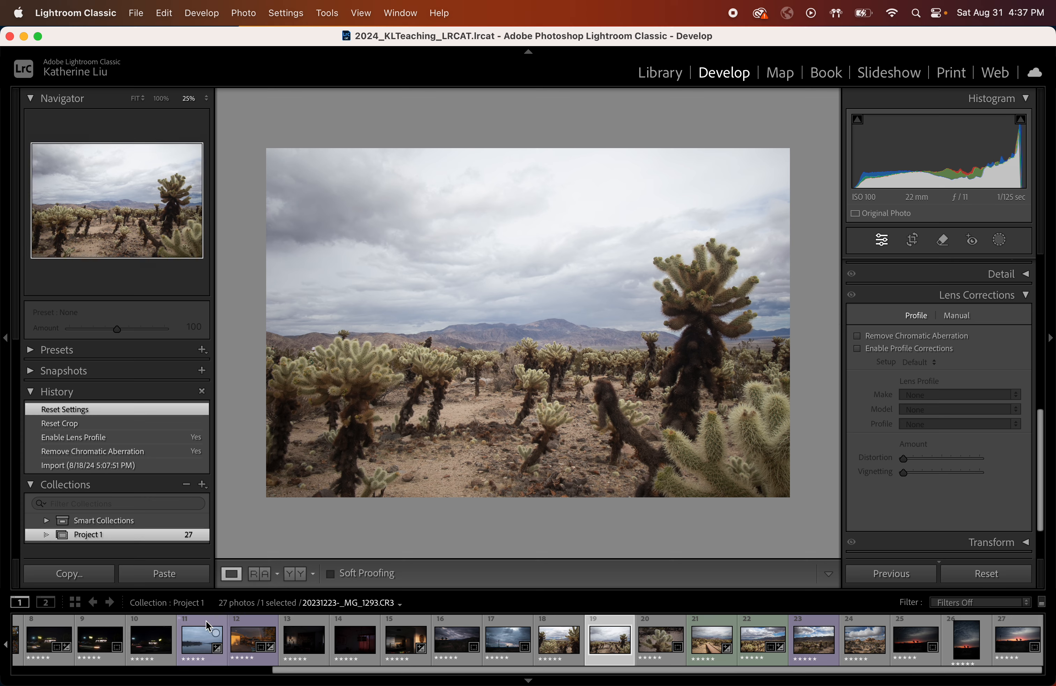
{"action": "left_click", "coordinate": [202, 649]}
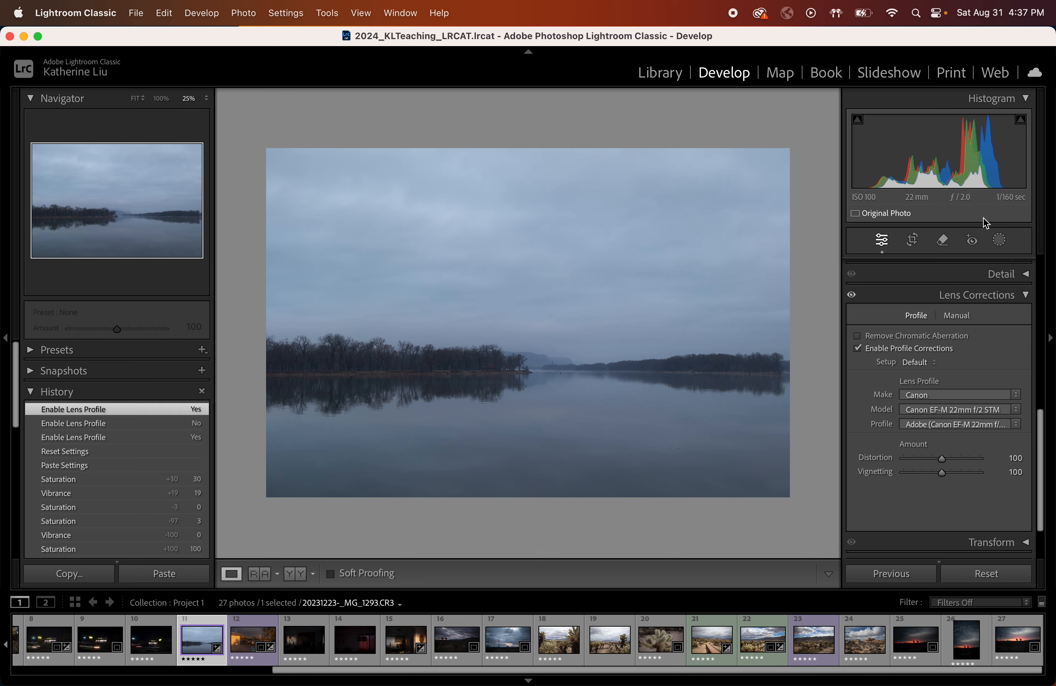
Step: Open the dark room photo with red curtains and enable the shadow clipping overlay, comparing it off and on
{"action": "left_click", "coordinate": [366, 655]}
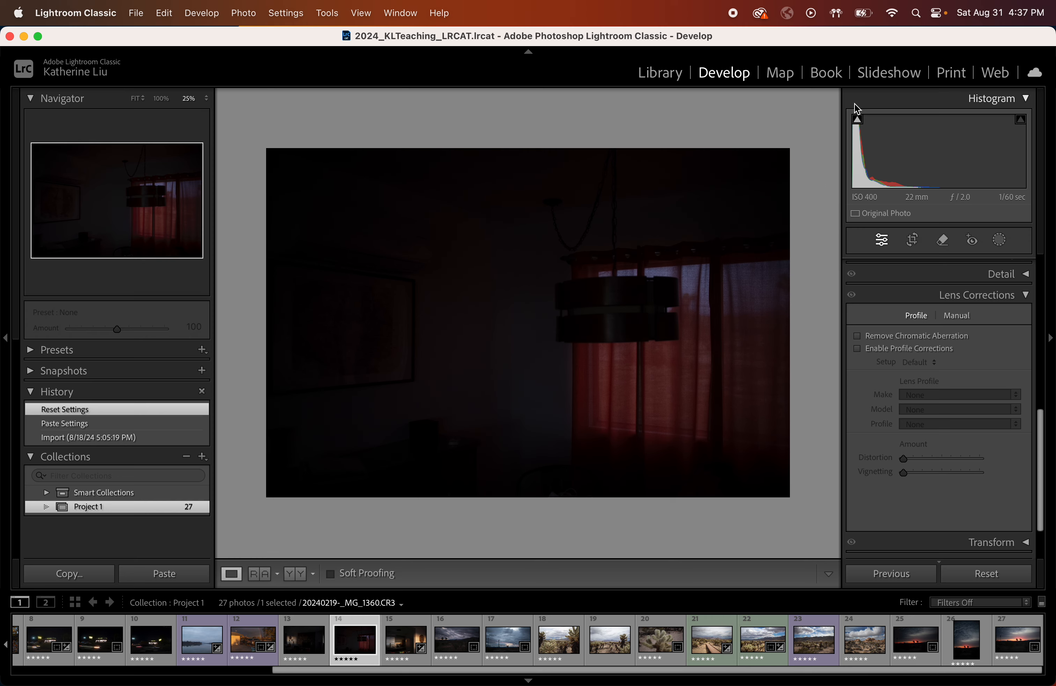
{"action": "left_click", "coordinate": [856, 121]}
{"action": "mouse_move", "coordinate": [859, 123]}
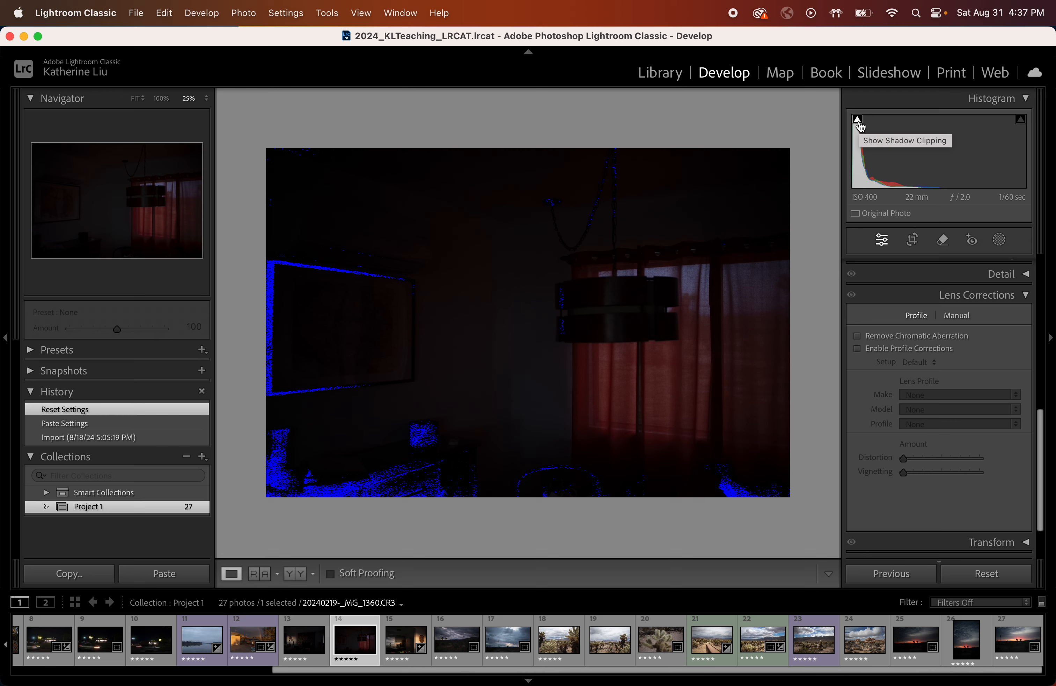
{"action": "left_click", "coordinate": [858, 119]}
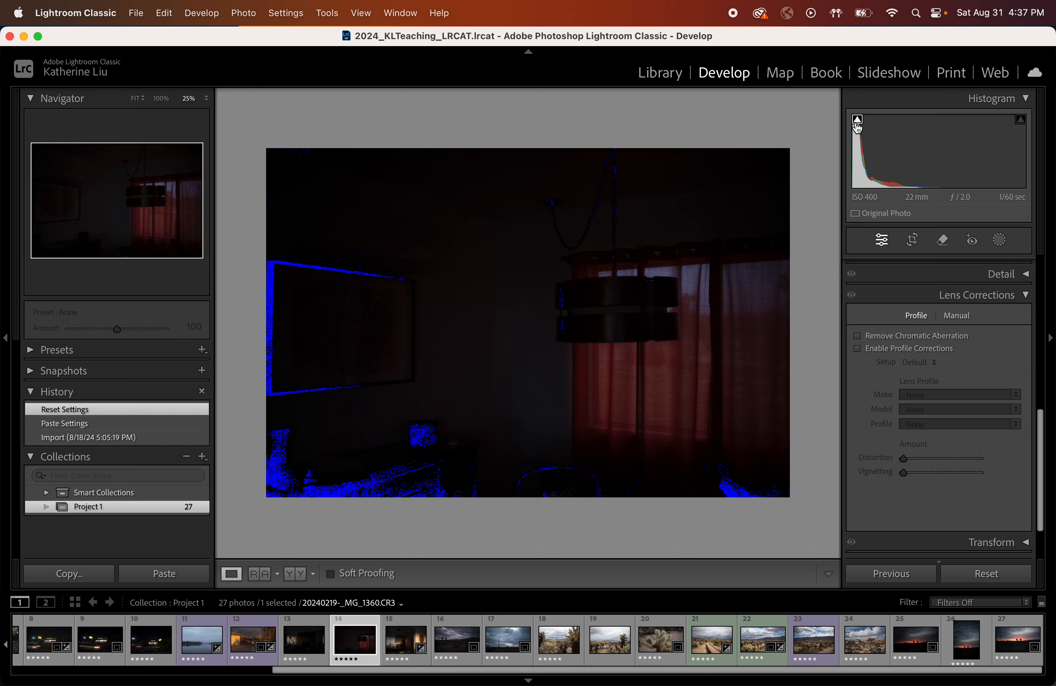
{"action": "left_click", "coordinate": [858, 121]}
{"action": "left_click", "coordinate": [857, 123]}
Step: Check the cloudy cactus landscape's histogram, and toggle the highlight clipping overlay on and off for the windmill photo
{"action": "left_click", "coordinate": [609, 649]}
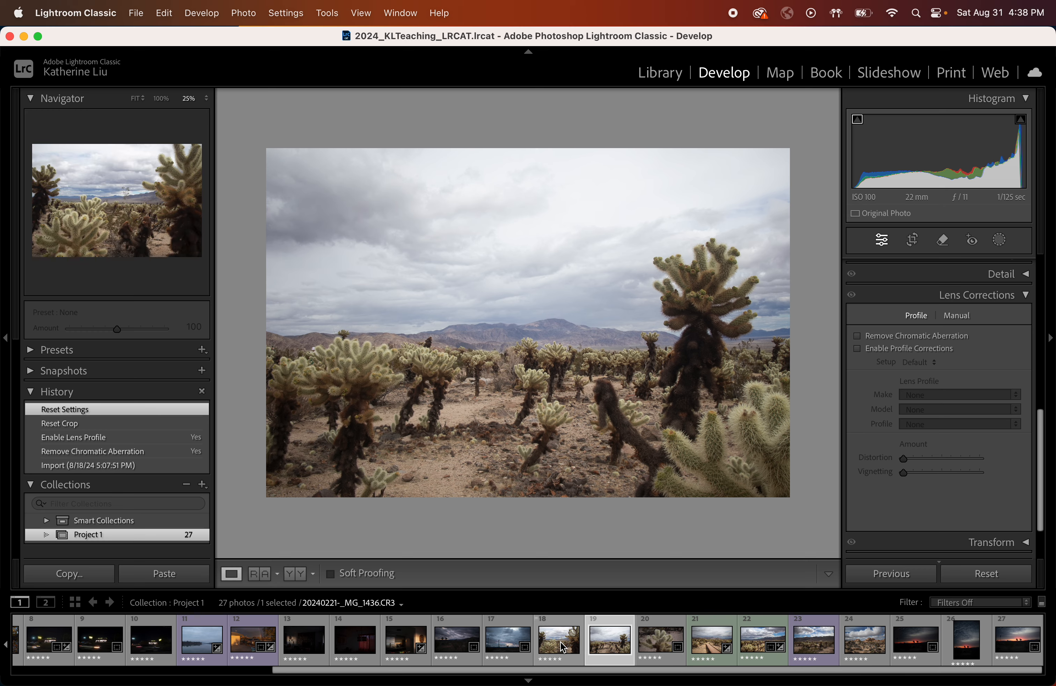
{"action": "scroll", "coordinate": [563, 641], "scroll_direction": "left", "scroll_amount": 10}
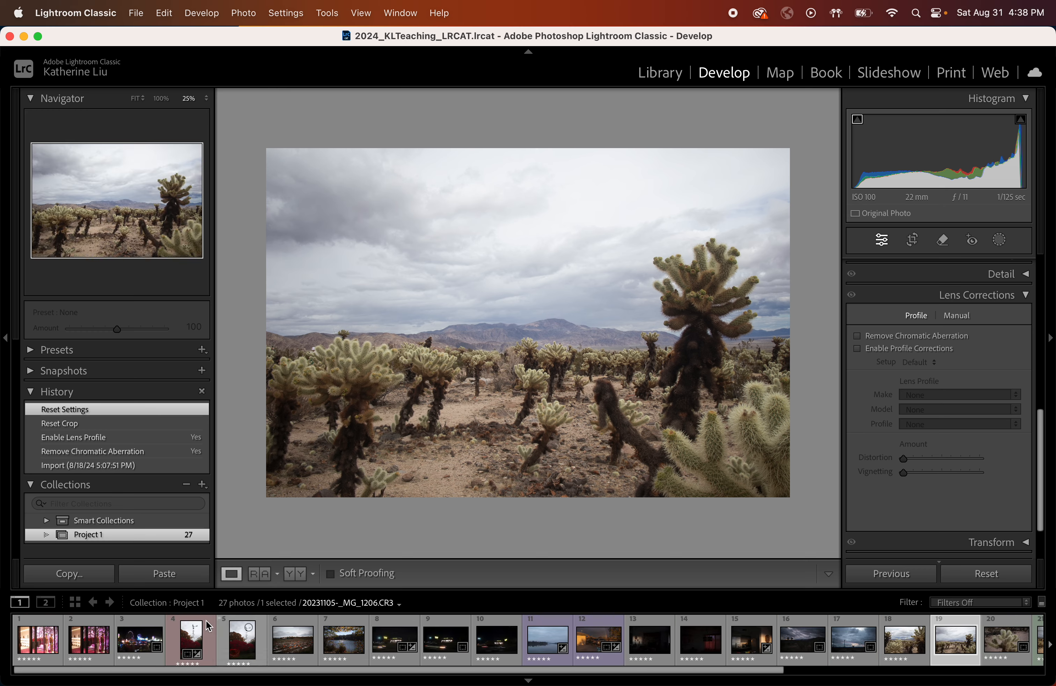
{"action": "left_click", "coordinate": [192, 641]}
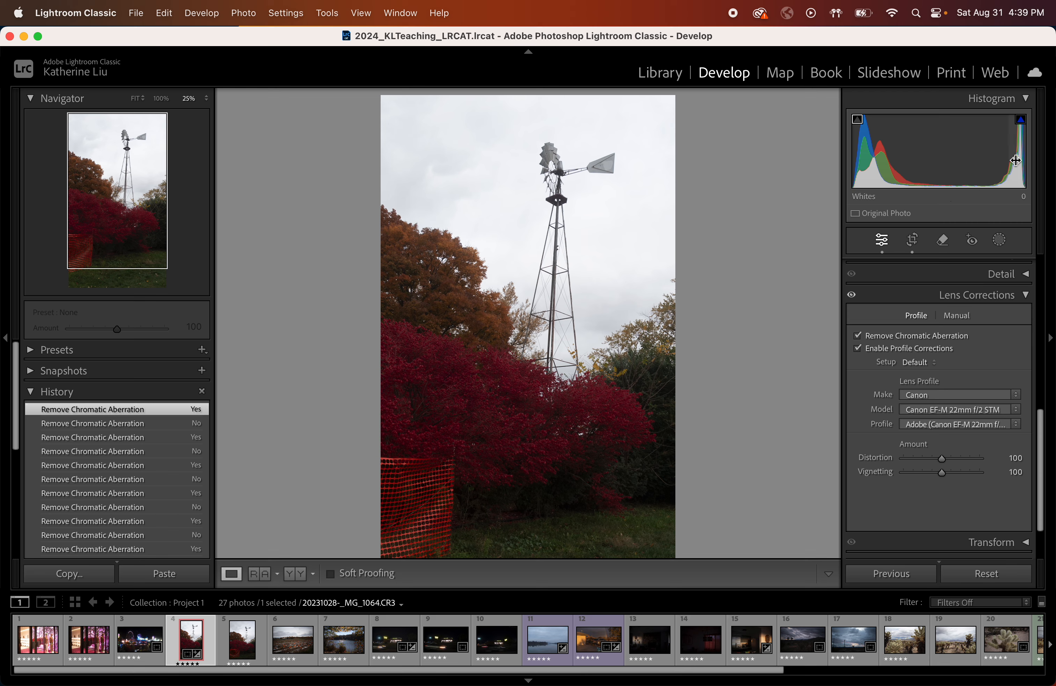
{"action": "left_click", "coordinate": [1022, 120]}
{"action": "left_click", "coordinate": [1024, 126]}
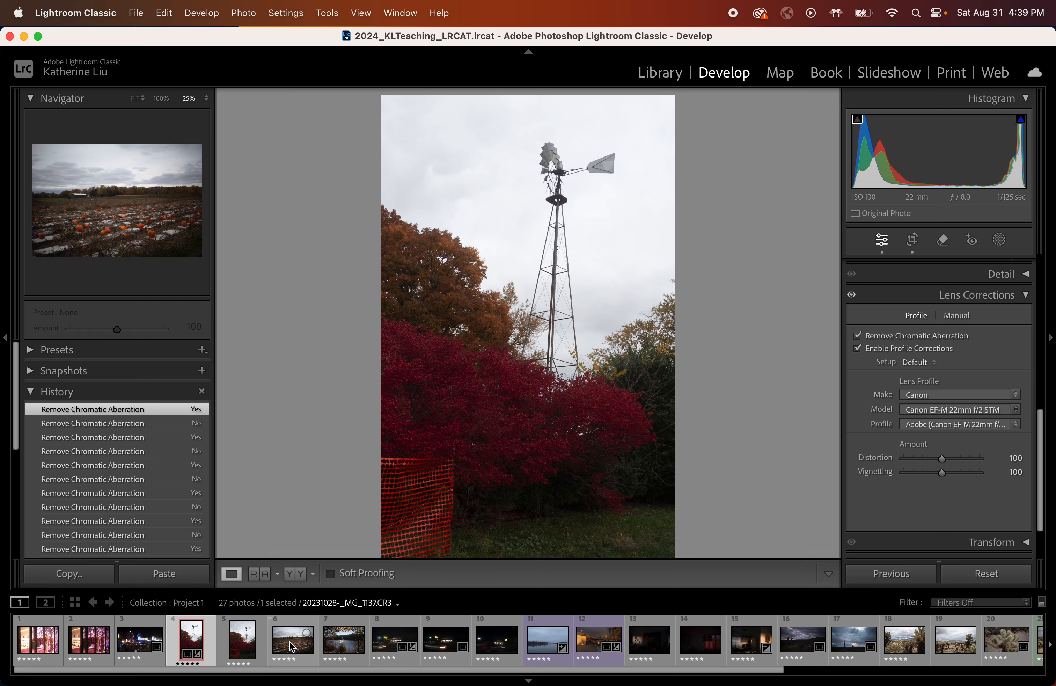
Step: Find the shop window photo with mannequins and compare its highlight clipping overlay on and off, leaving it off
{"action": "left_click", "coordinate": [406, 650]}
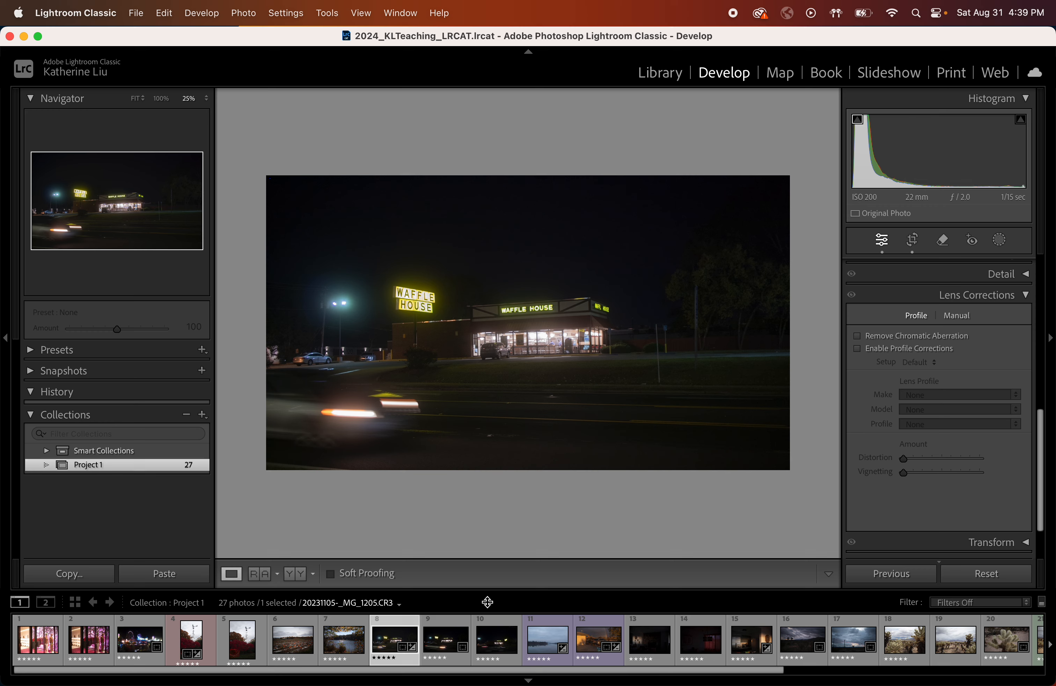
{"action": "scroll", "coordinate": [674, 636], "scroll_direction": "down", "scroll_amount": 5}
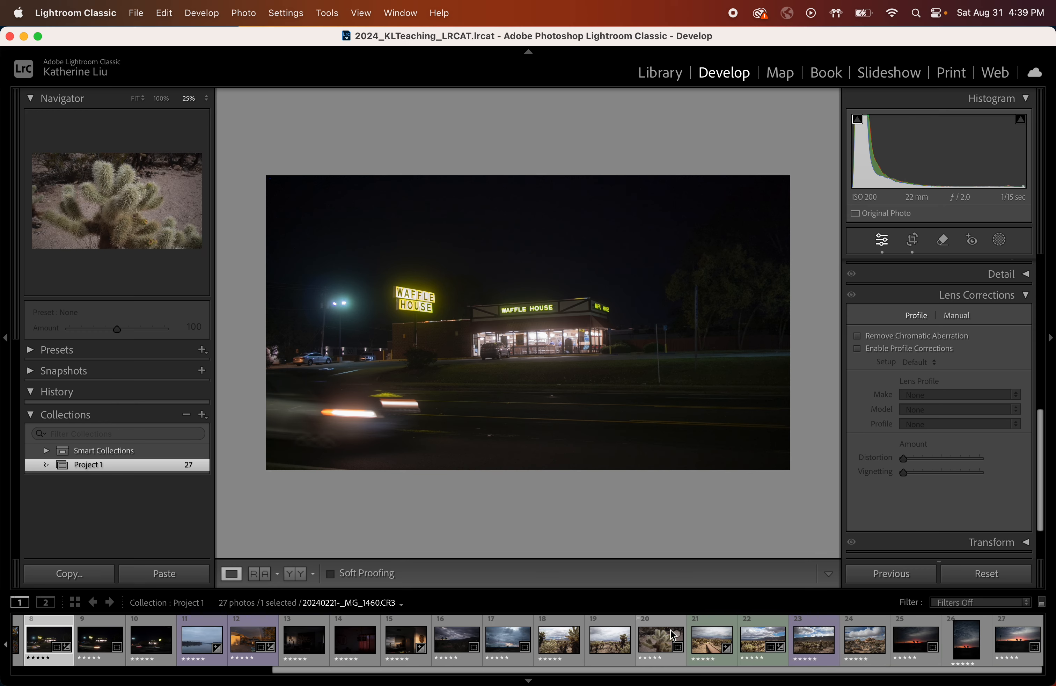
{"action": "scroll", "coordinate": [674, 636], "scroll_direction": "up", "scroll_amount": 5}
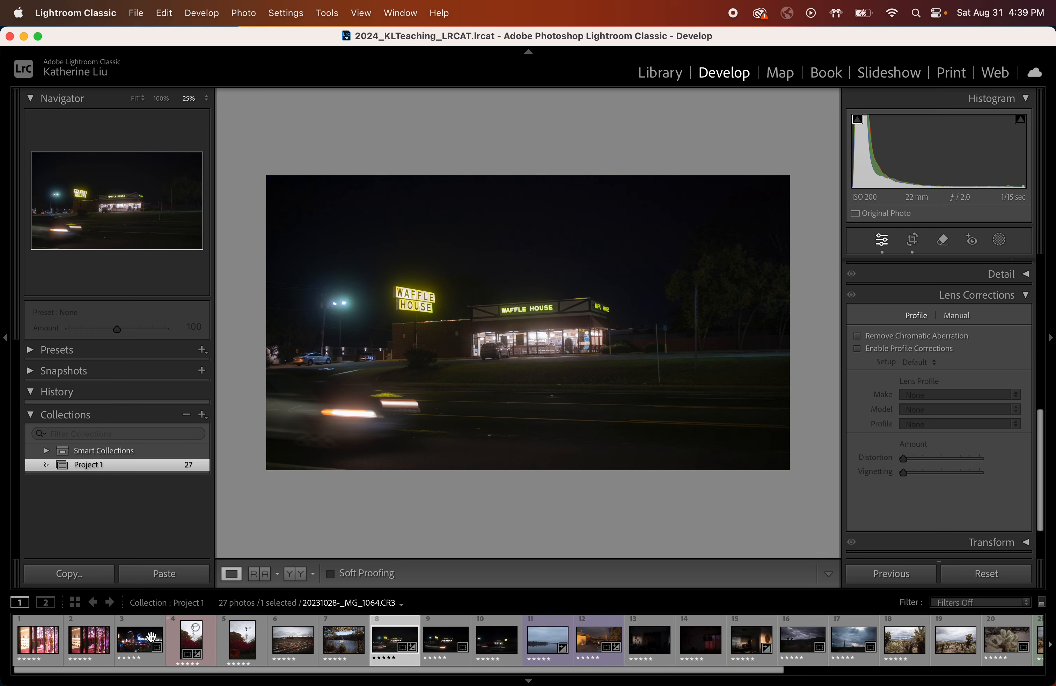
{"action": "left_click", "coordinate": [50, 645]}
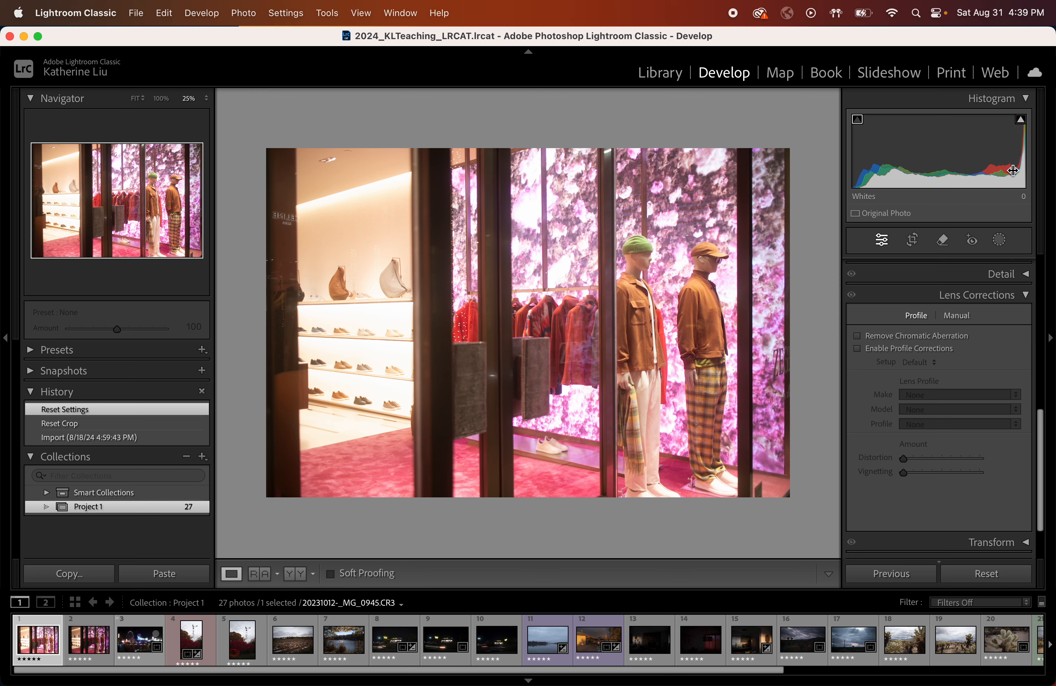
{"action": "left_click", "coordinate": [1023, 120]}
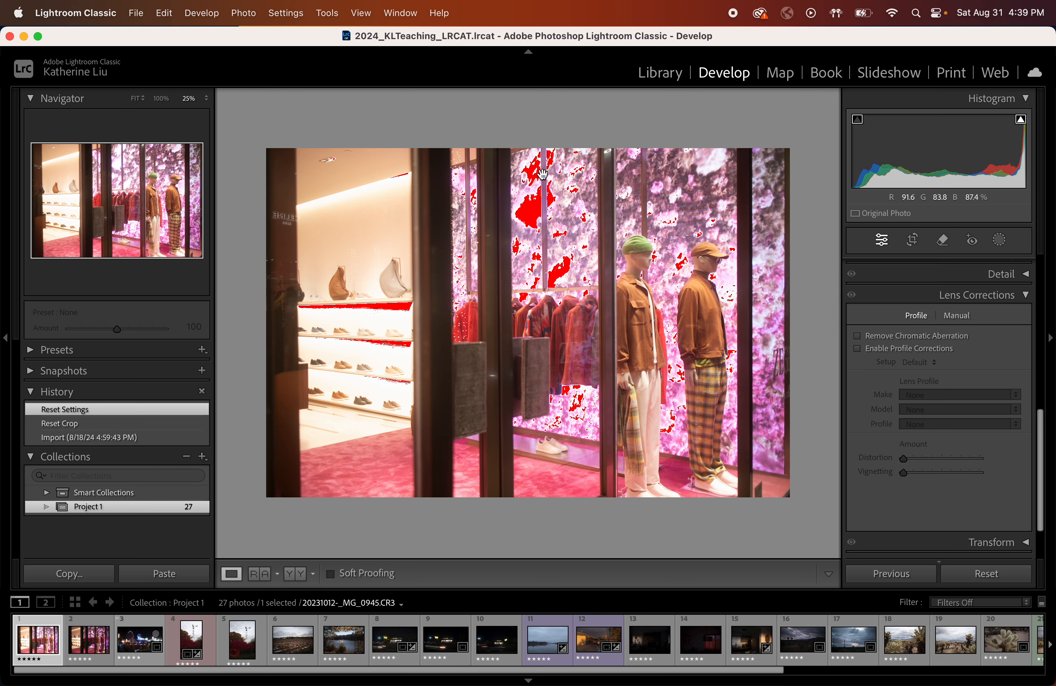
{"action": "left_click", "coordinate": [1022, 121]}
{"action": "left_click", "coordinate": [1022, 121]}
{"action": "left_click", "coordinate": [1022, 120]}
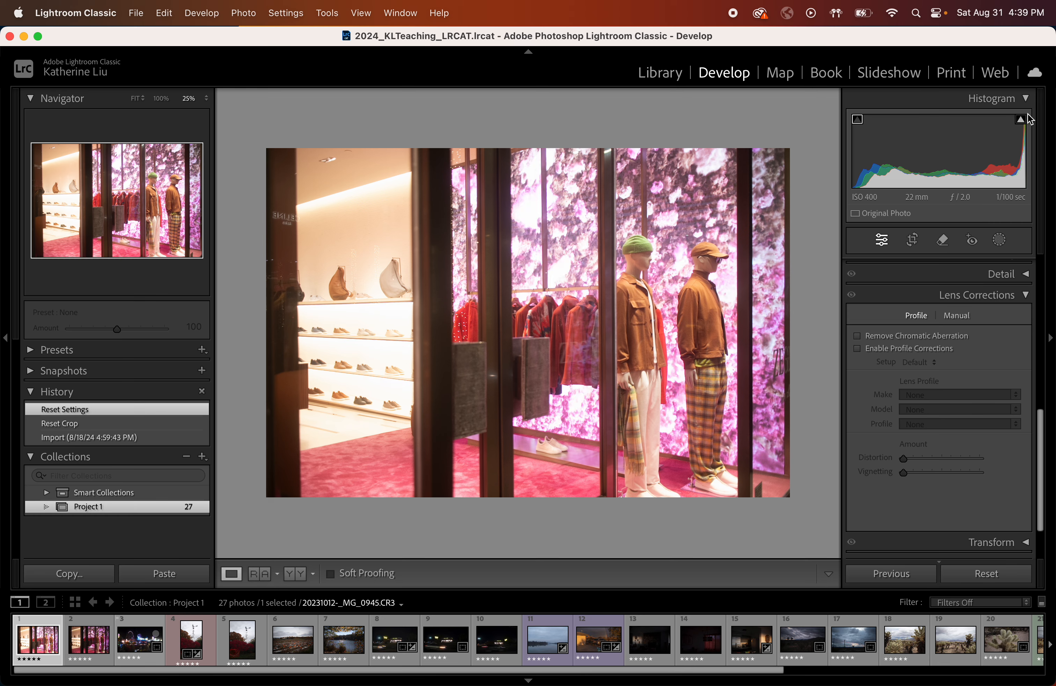
Step: Compare the shop window photo's highlight clipping overlay on and off again, leaving it off
{"action": "mouse_move", "coordinate": [1023, 125]}
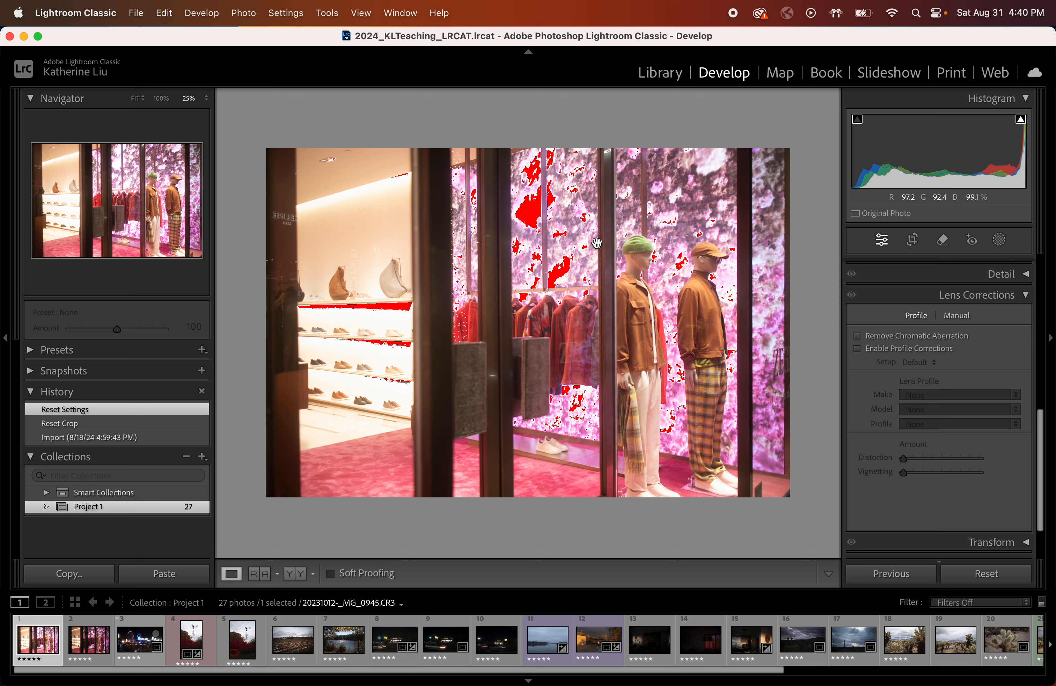
{"action": "left_click", "coordinate": [1021, 120]}
{"action": "left_click", "coordinate": [1021, 120]}
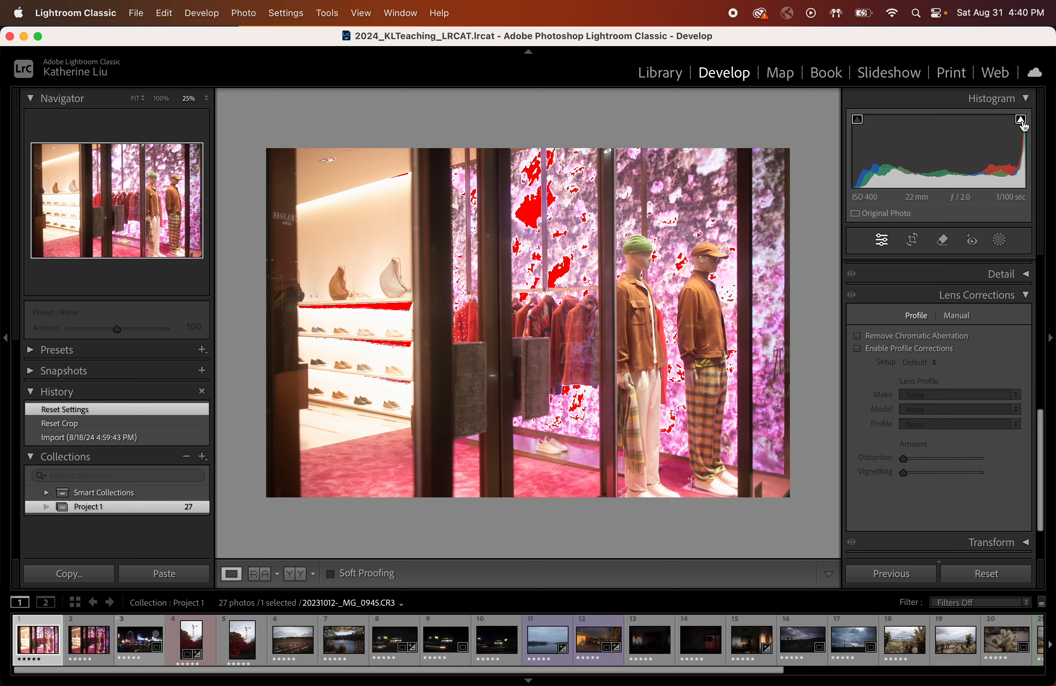
{"action": "left_click", "coordinate": [1022, 121]}
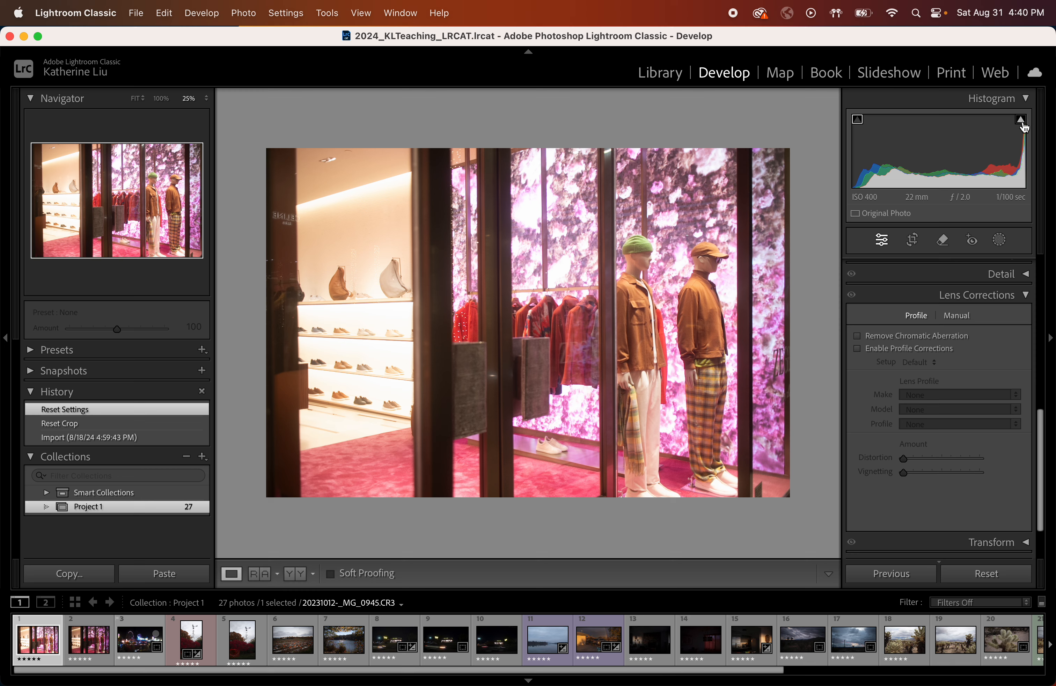
Step: Open the dark Waffle House photo 20231105-_MG_1206.CR3, reset its crop to the original frame and close the crop tool
{"action": "left_click", "coordinate": [301, 653]}
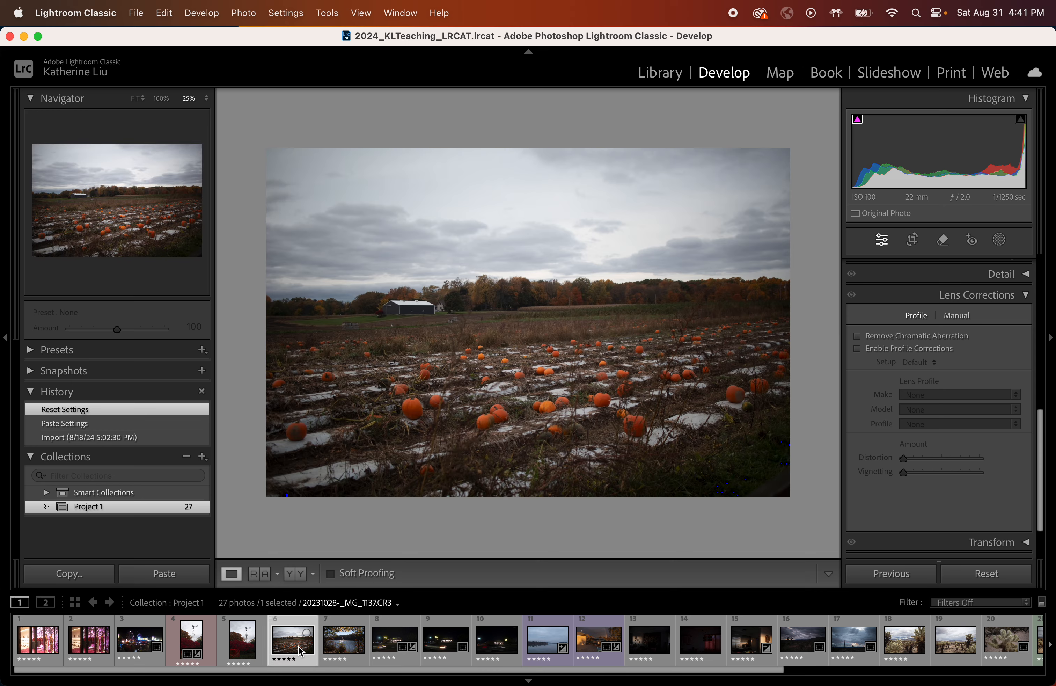
{"action": "left_click", "coordinate": [346, 654]}
{"action": "left_click", "coordinate": [406, 654]}
{"action": "key", "text": "r"}
{"action": "left_click", "coordinate": [445, 654]}
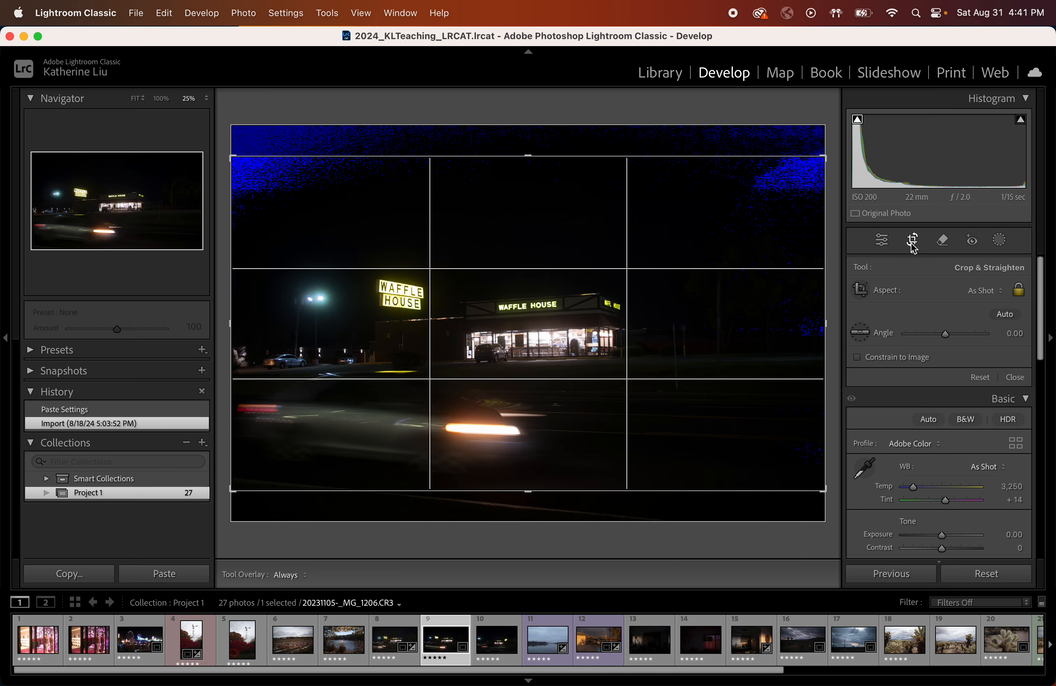
{"action": "left_click", "coordinate": [980, 378]}
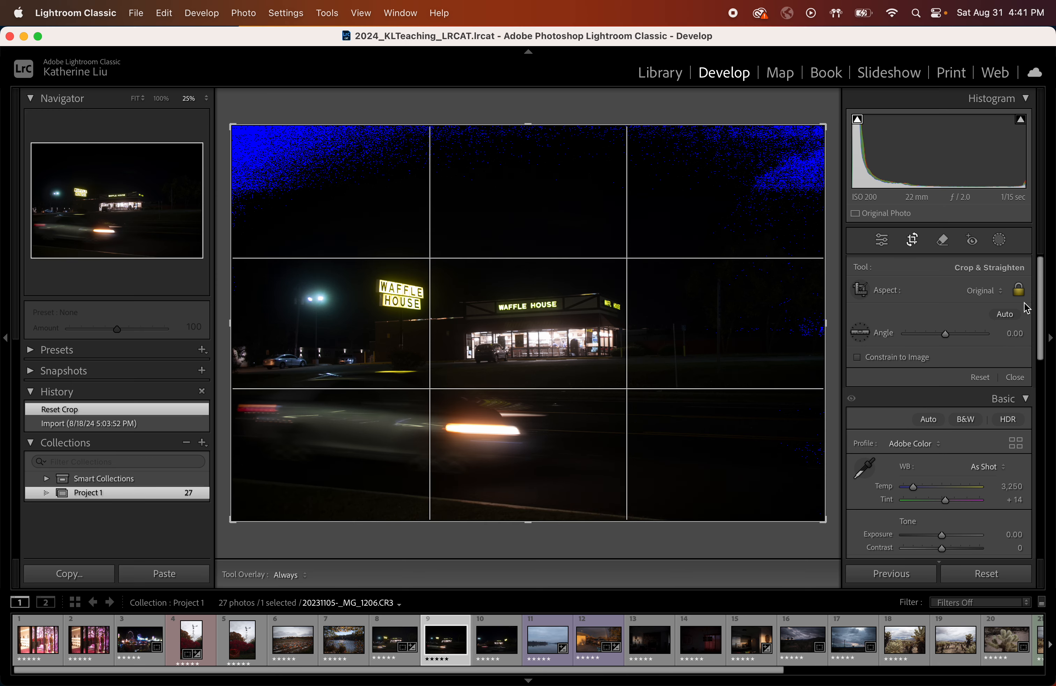
{"action": "left_click", "coordinate": [1017, 378]}
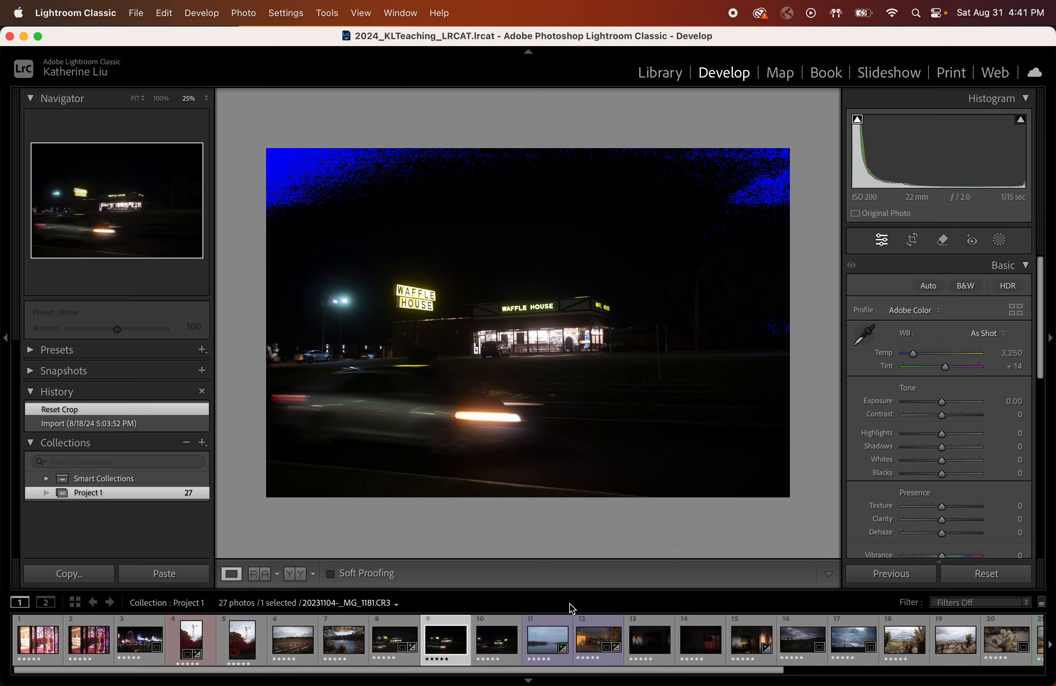
Step: Return to the shop window photo with mannequins and check its histogram and highlight clipping areas
{"action": "left_click", "coordinate": [32, 646]}
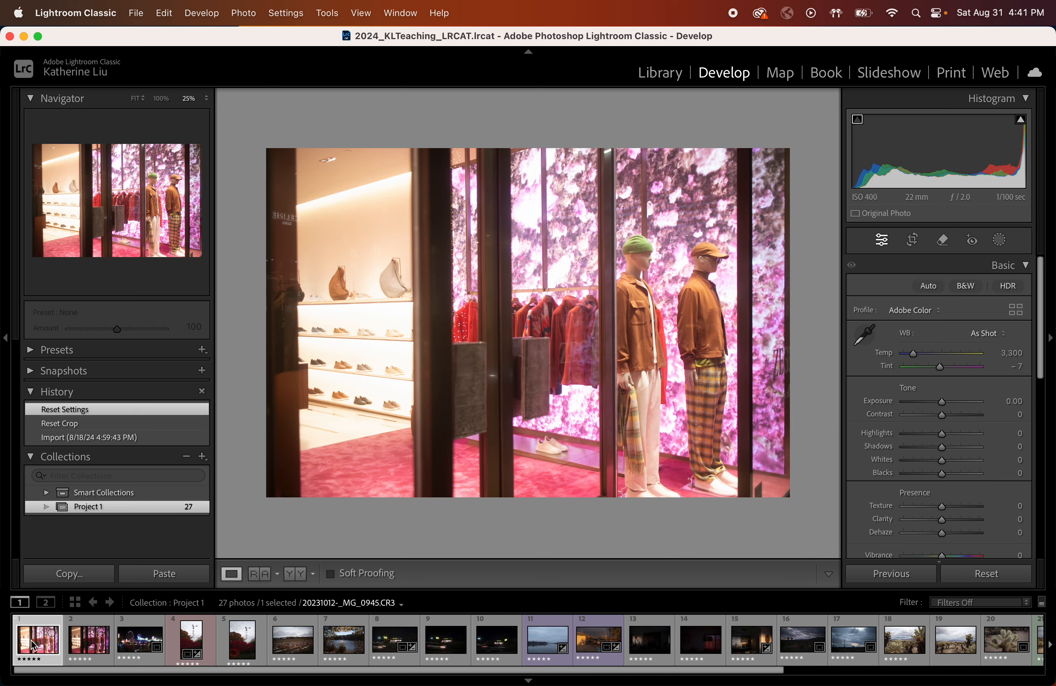
{"action": "mouse_move", "coordinate": [1022, 124]}
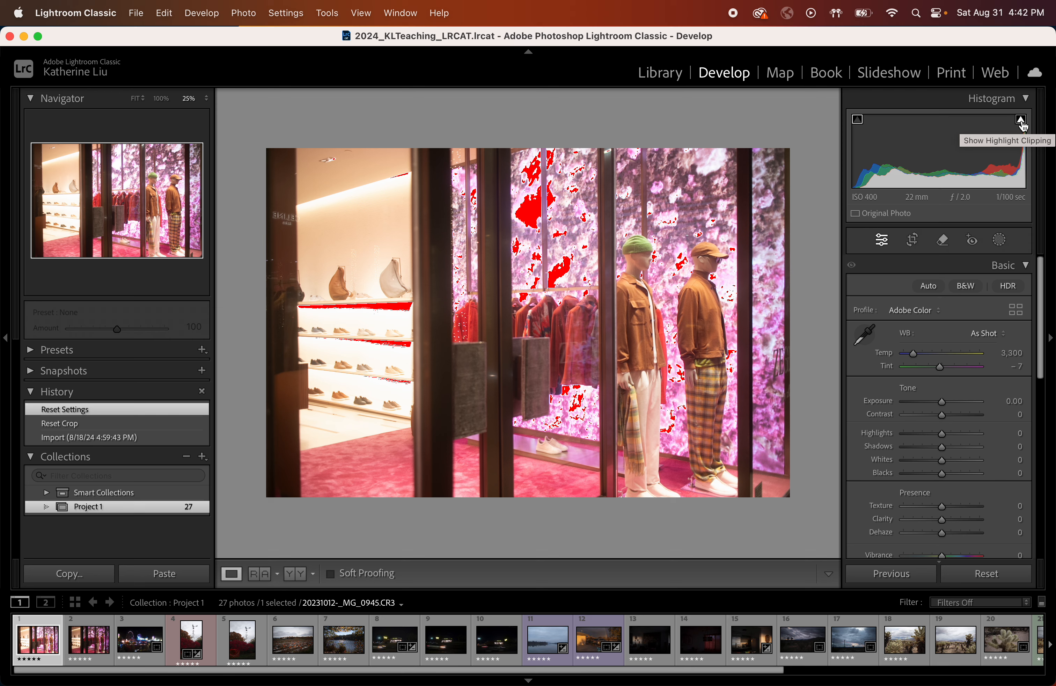
{"action": "left_click", "coordinate": [1021, 120]}
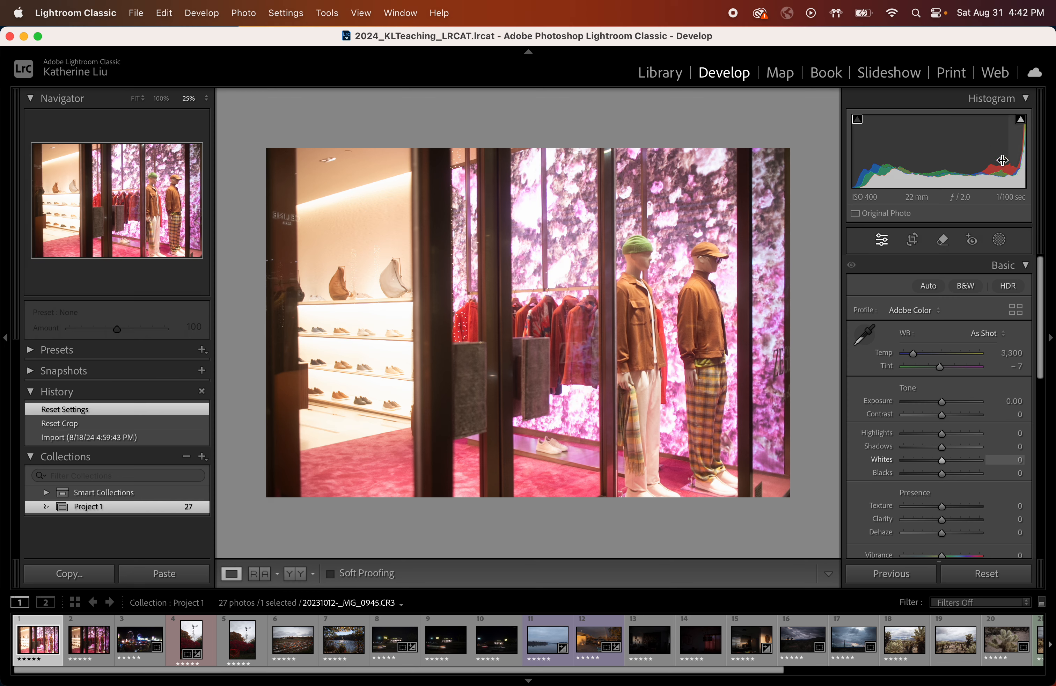
{"action": "left_click", "coordinate": [1020, 120]}
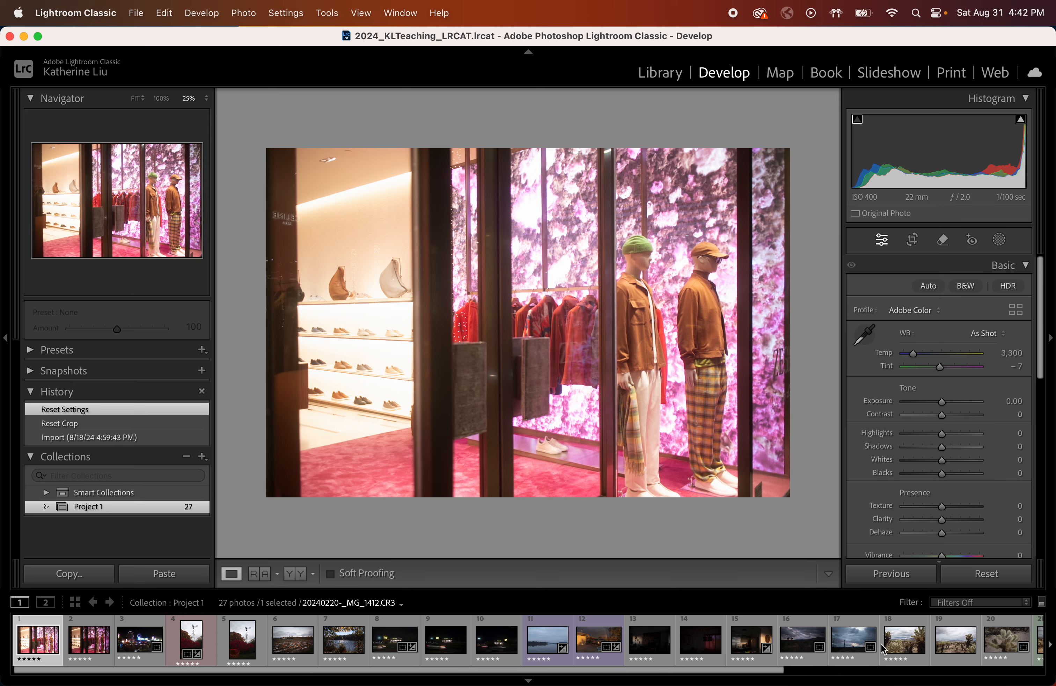
Step: Enable chromatic aberration removal and profile corrections on Waffle House photo 20231105-_MG_1205.CR3, comparing the profile correction off and on
{"action": "scroll", "coordinate": [884, 650], "scroll_direction": "down", "scroll_amount": 2}
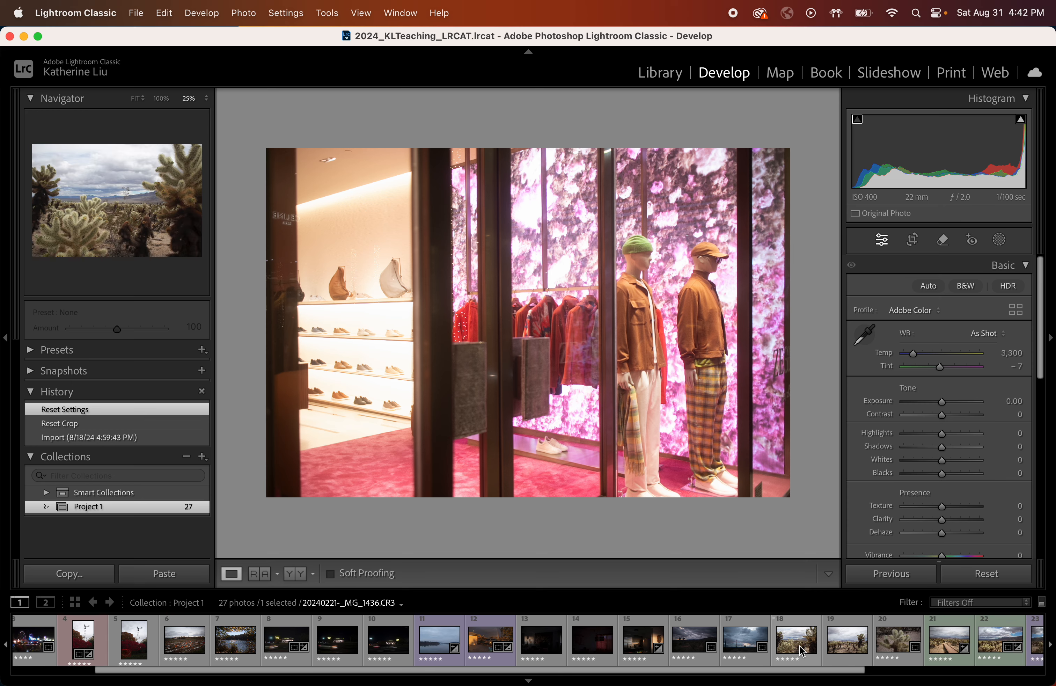
{"action": "left_click", "coordinate": [279, 647]}
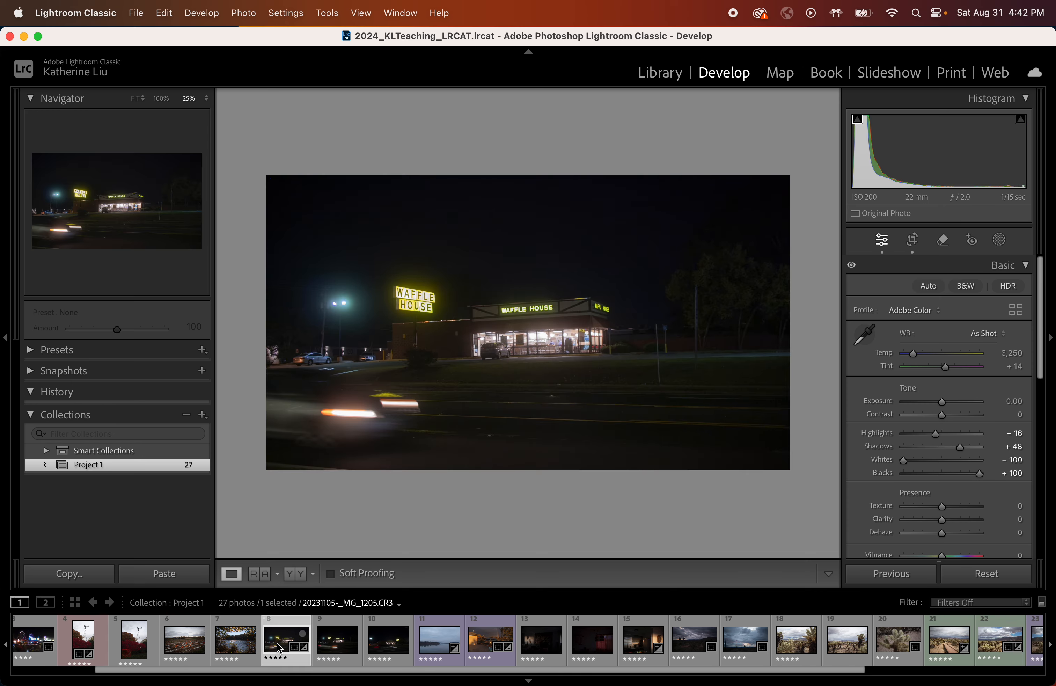
{"action": "scroll", "coordinate": [980, 373], "scroll_direction": "down", "scroll_amount": 10}
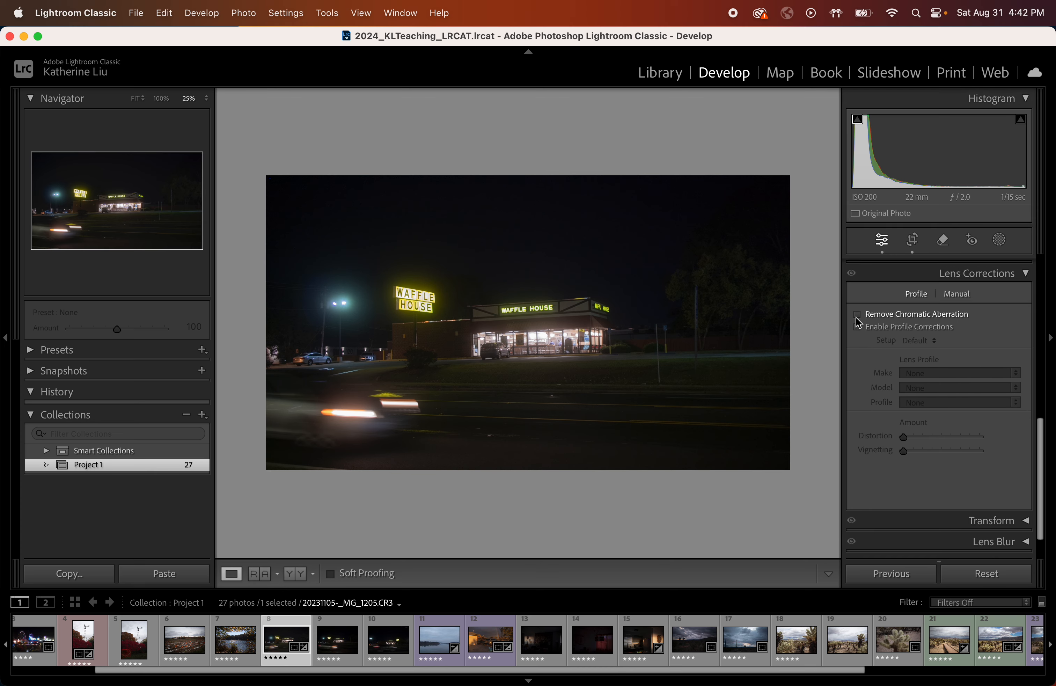
{"action": "left_click", "coordinate": [856, 316]}
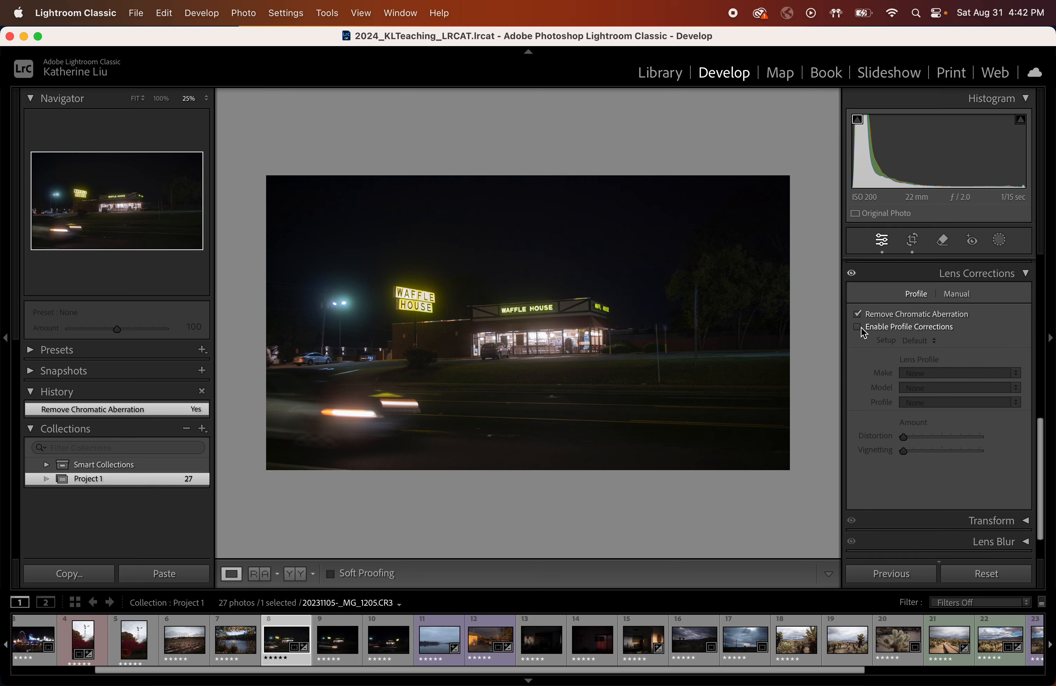
{"action": "left_click", "coordinate": [857, 327]}
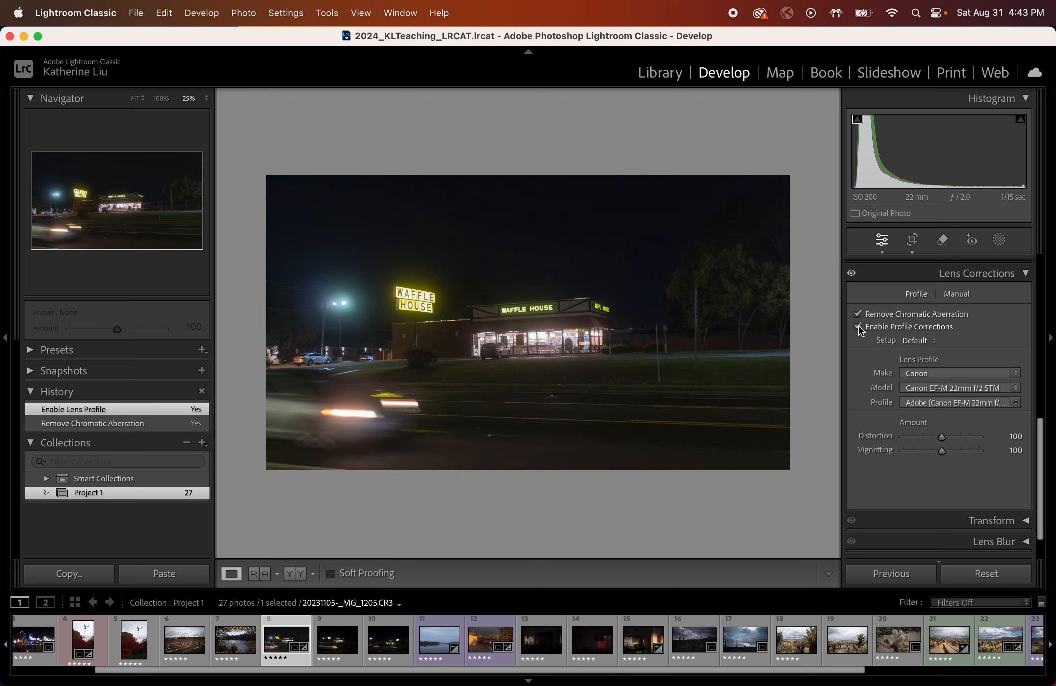
{"action": "left_click", "coordinate": [857, 327]}
{"action": "left_click", "coordinate": [857, 327]}
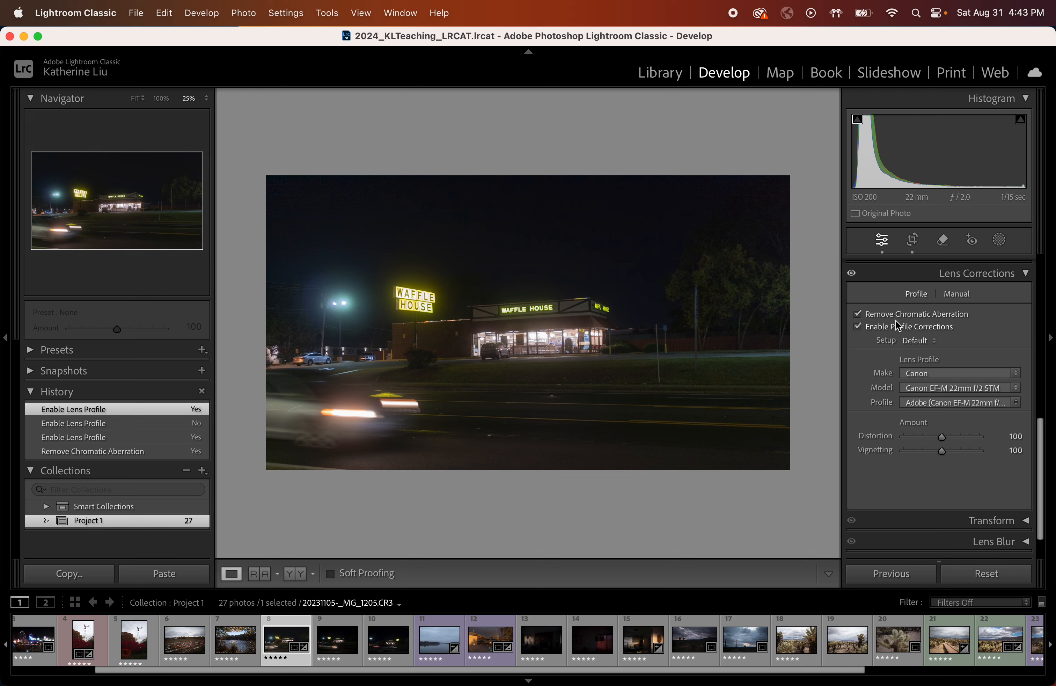
Step: Switch chromatic aberration removal and profile corrections off and back on for the Waffle House photo, comparing the histogram
{"action": "scroll", "coordinate": [895, 320], "scroll_direction": "up", "scroll_amount": 5}
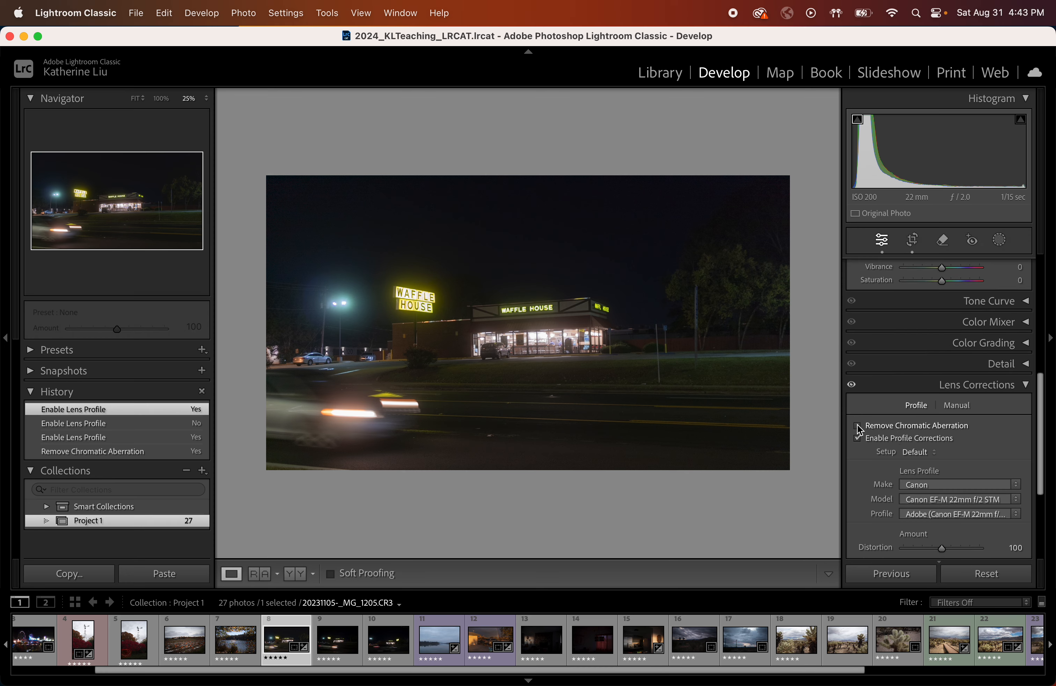
{"action": "left_click", "coordinate": [858, 426]}
{"action": "left_click", "coordinate": [858, 438]}
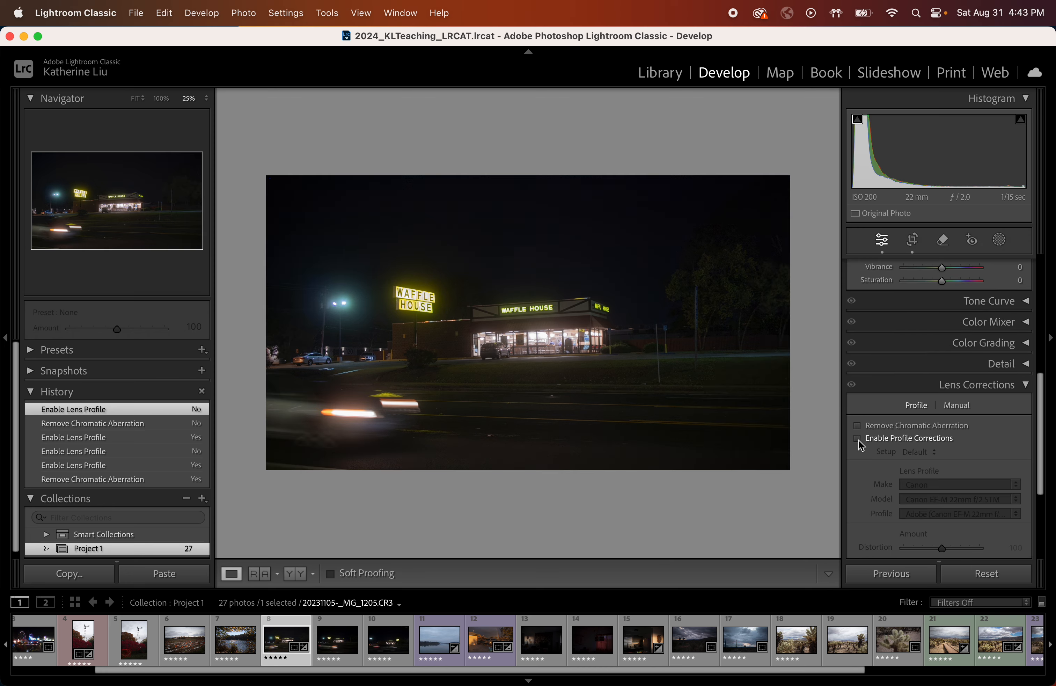
{"action": "left_click", "coordinate": [858, 425]}
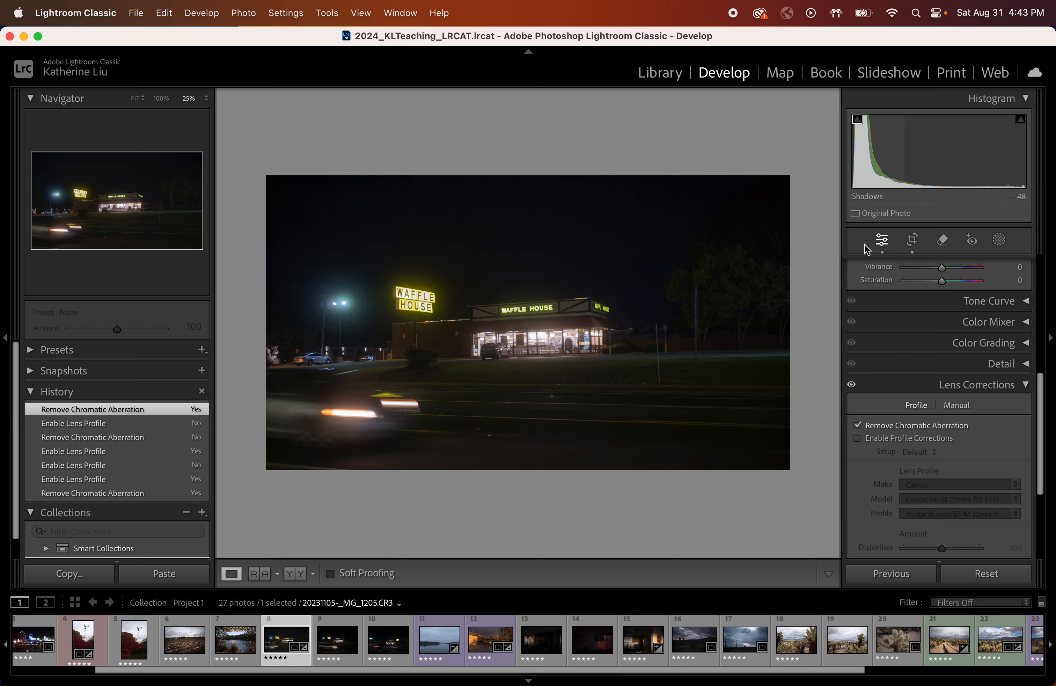
{"action": "left_click", "coordinate": [858, 439]}
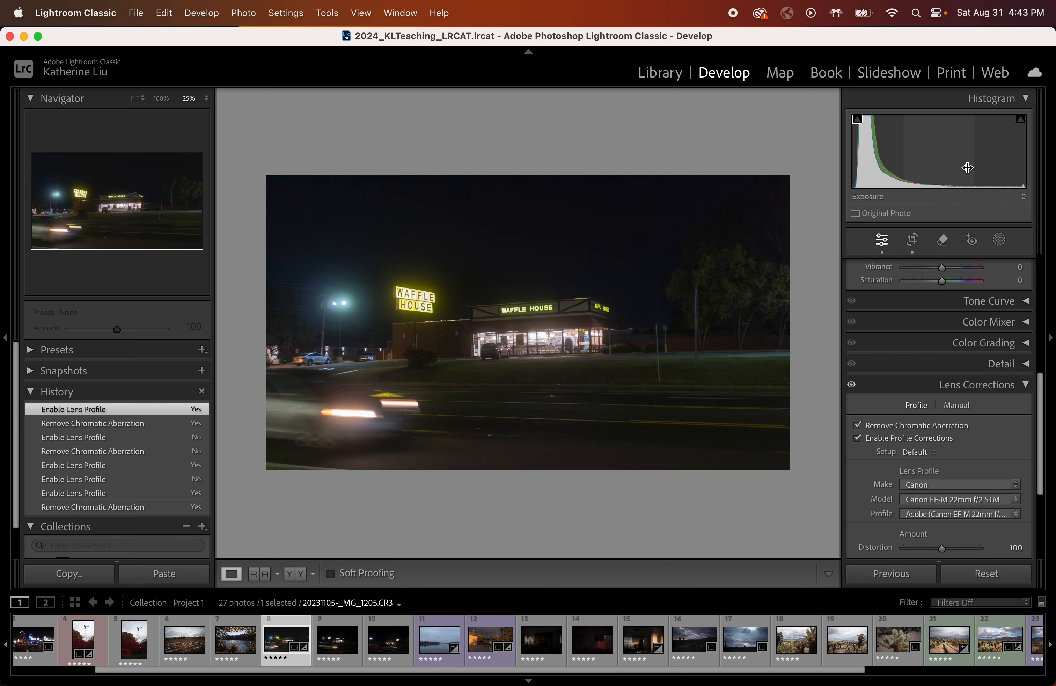
Step: Review the Waffle House photo's tone settings and examine the restaurant's sign and lit windows at up to 200%
{"action": "scroll", "coordinate": [892, 318], "scroll_direction": "up", "scroll_amount": 1}
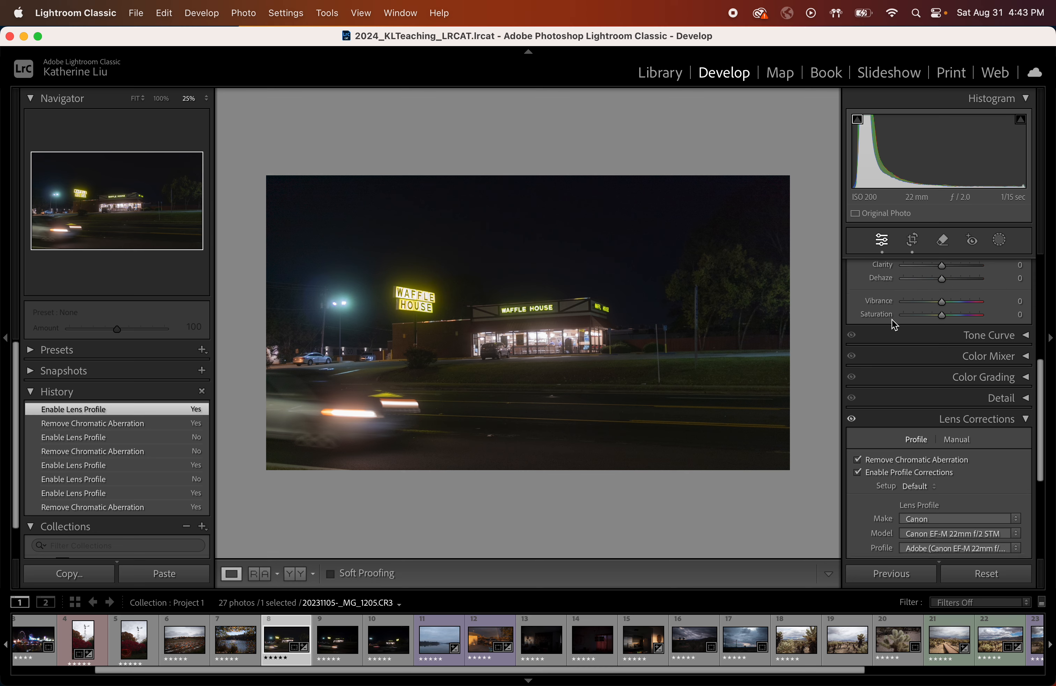
{"action": "scroll", "coordinate": [892, 320], "scroll_direction": "up", "scroll_amount": 6}
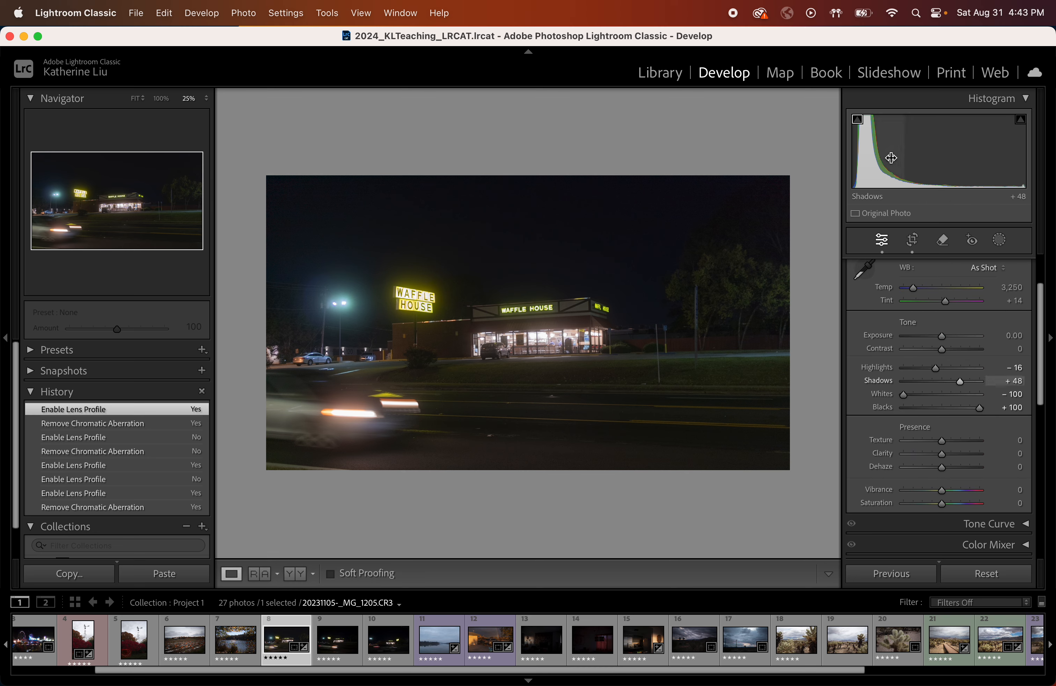
{"action": "left_click", "coordinate": [547, 340]}
{"action": "scroll", "coordinate": [547, 339], "scroll_direction": "down", "scroll_amount": 3}
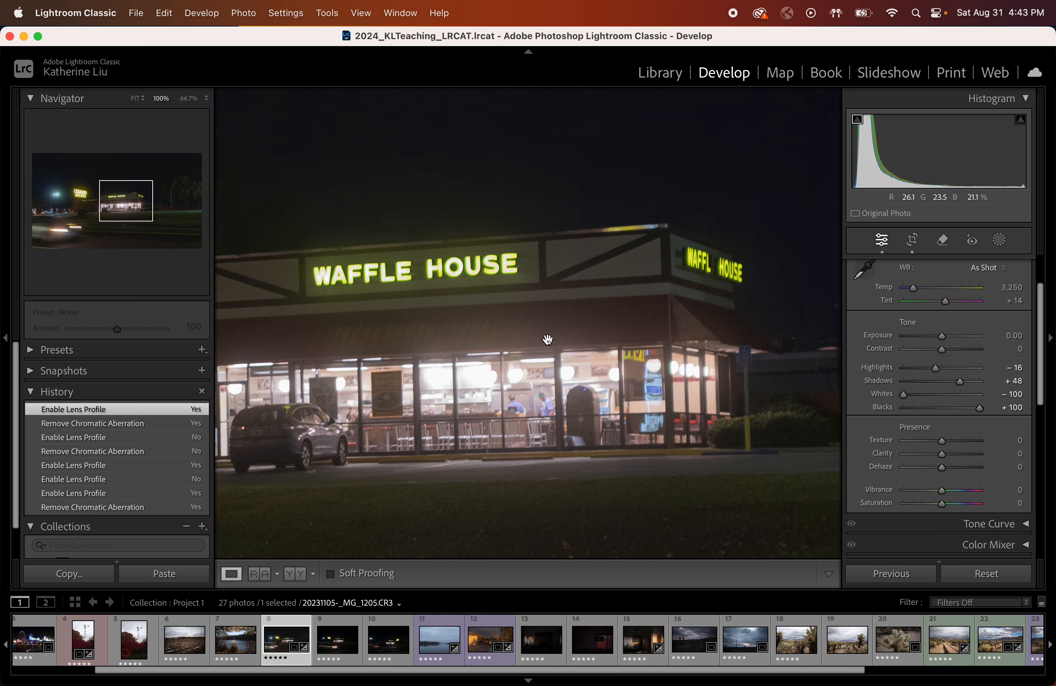
{"action": "key", "text": "super+equal"}
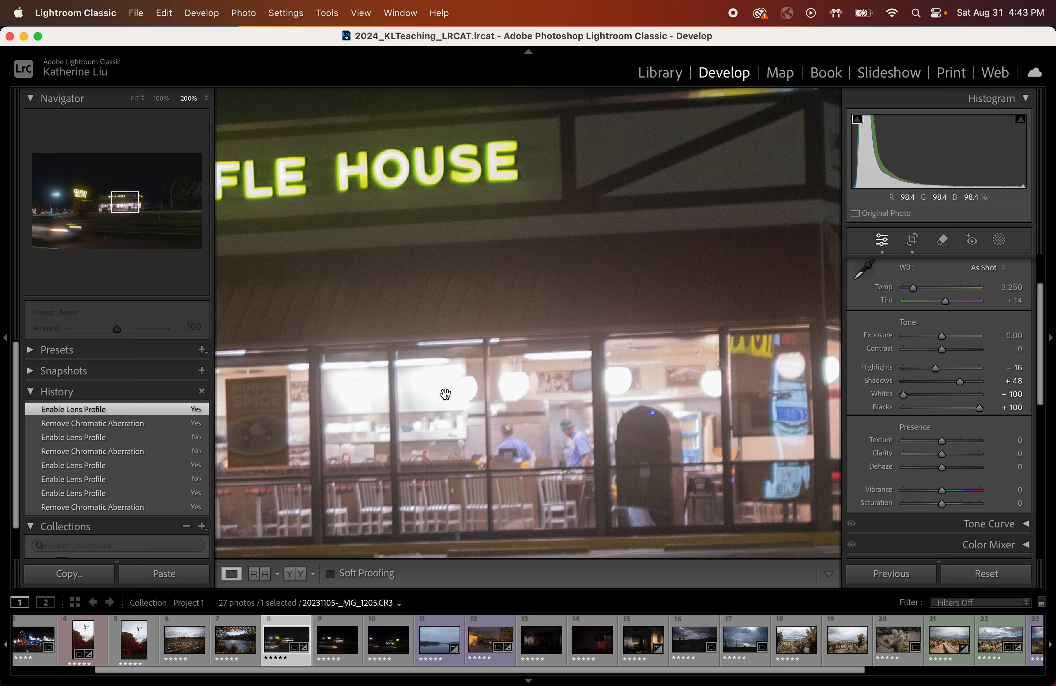
{"action": "scroll", "coordinate": [445, 393], "scroll_direction": "down", "scroll_amount": 1}
{"action": "scroll", "coordinate": [446, 393], "scroll_direction": "down", "scroll_amount": 1}
{"action": "key", "text": "super+minus"}
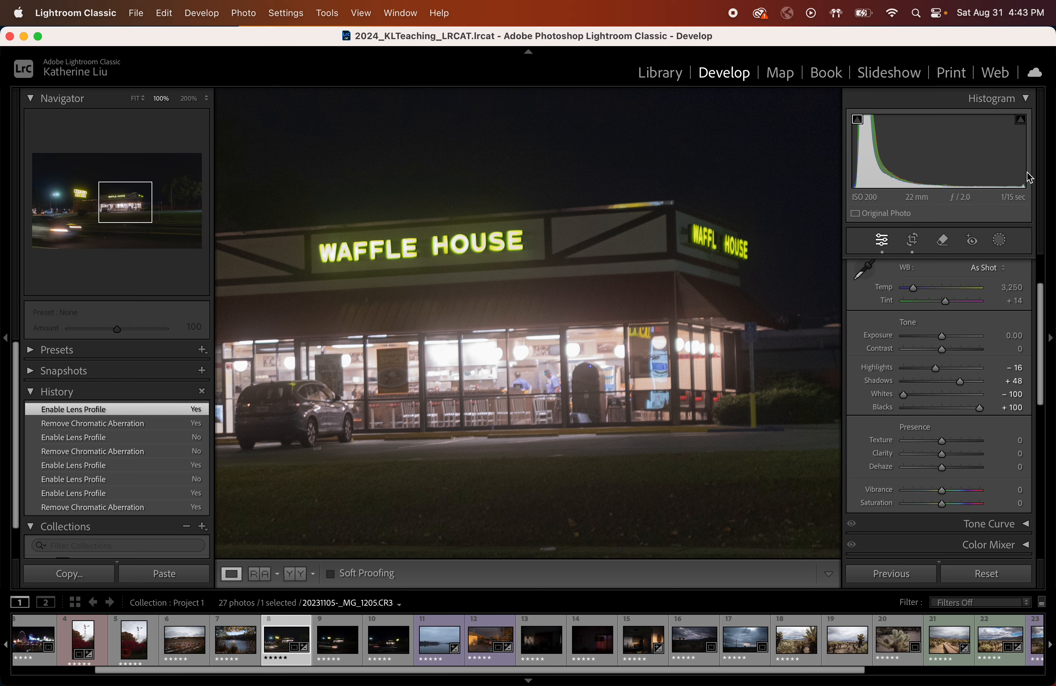
Step: Raise the Whites to +20 on the Waffle House photo and check the highlight clipping indicator and history
{"action": "left_click_drag", "start_coordinate": [1013, 165], "coordinate": [1055, 165]}
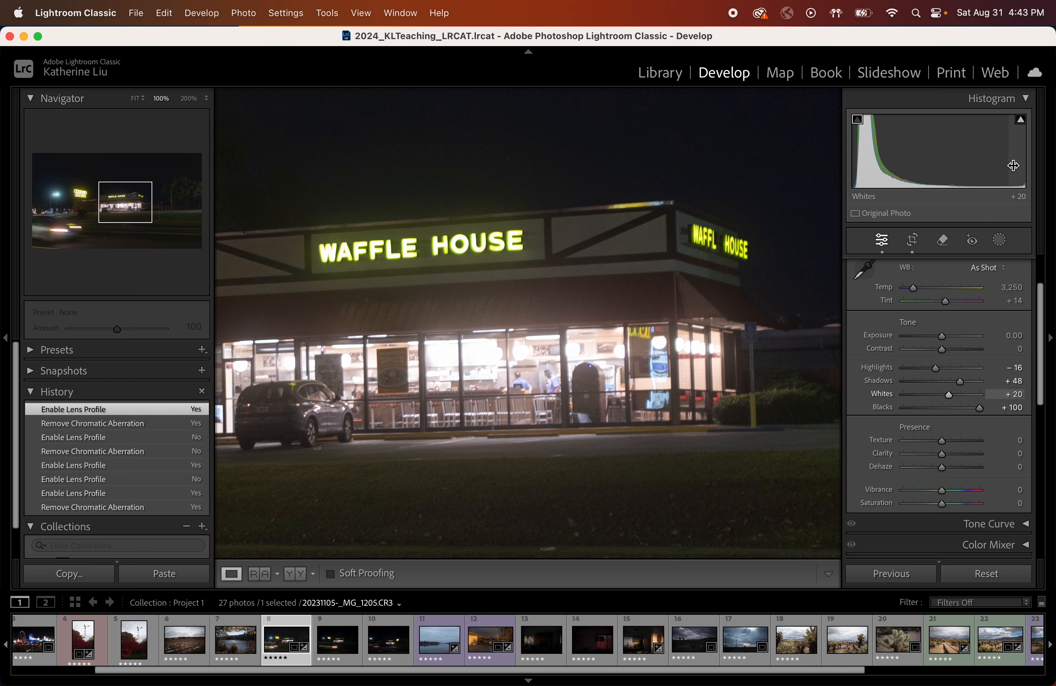
{"action": "left_click", "coordinate": [1021, 121]}
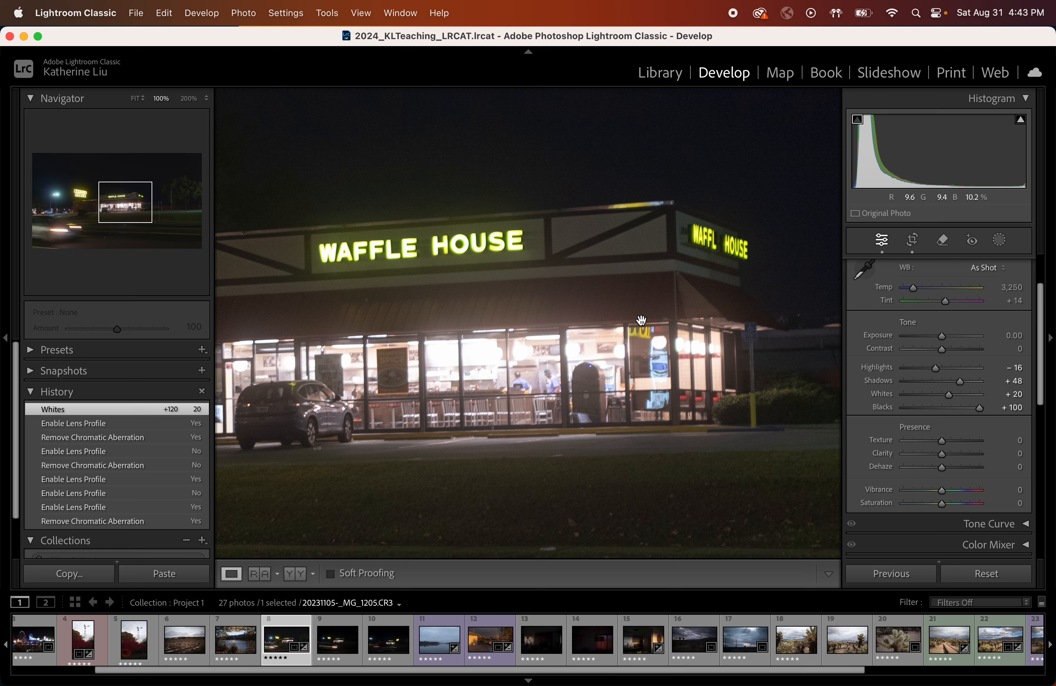
{"action": "scroll", "coordinate": [125, 493], "scroll_direction": "down", "scroll_amount": 2}
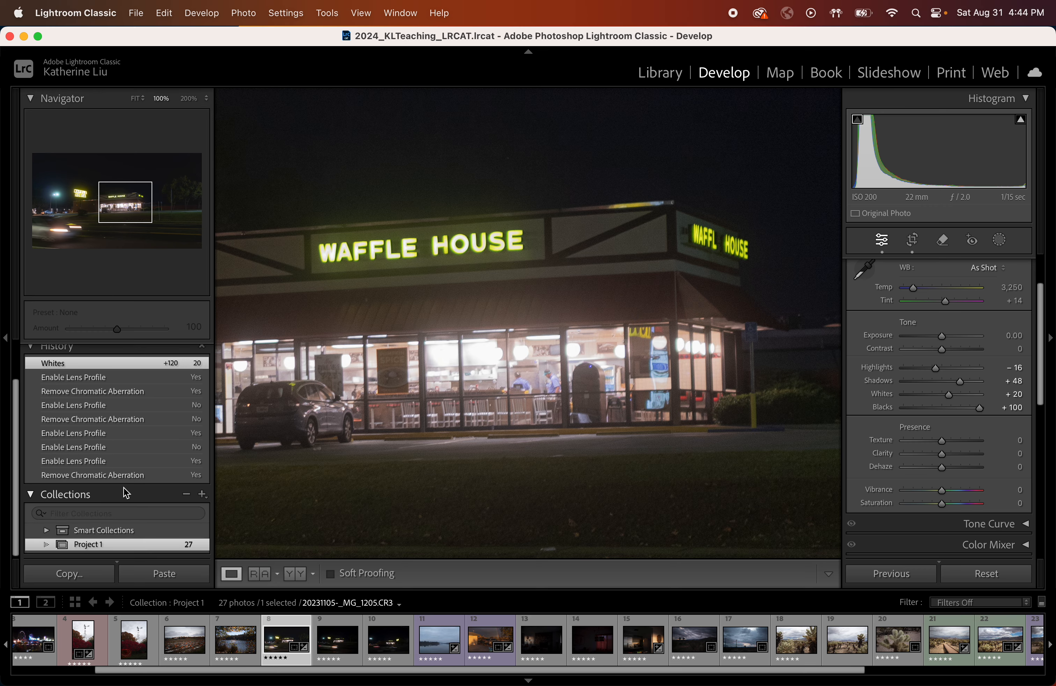
{"action": "scroll", "coordinate": [127, 494], "scroll_direction": "up", "scroll_amount": 1}
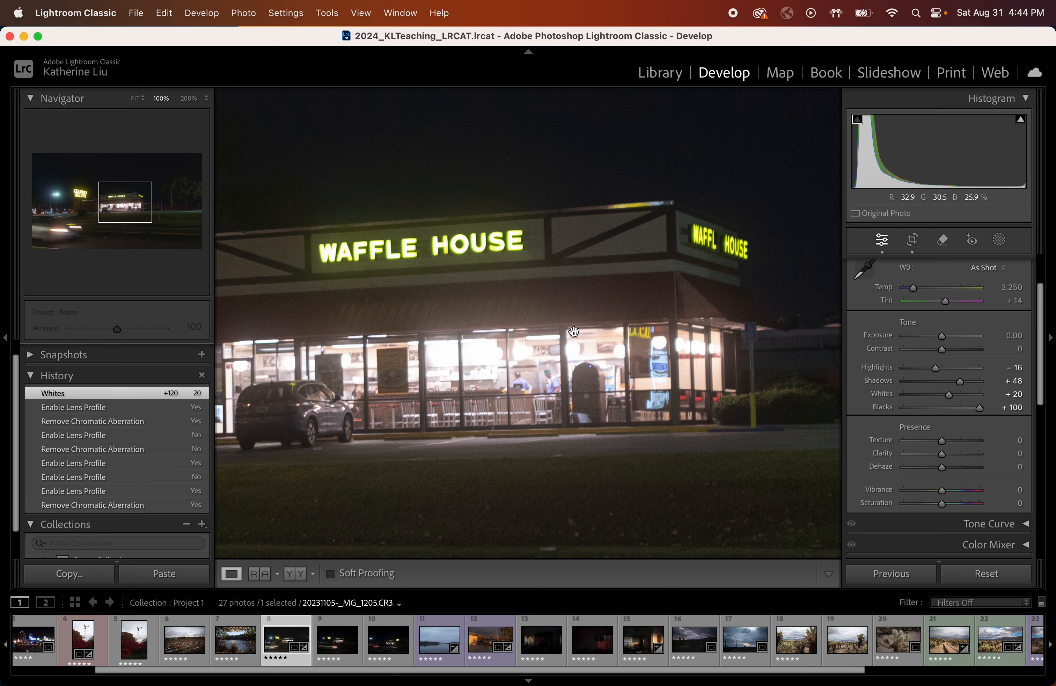
{"action": "mouse_move", "coordinate": [1022, 120]}
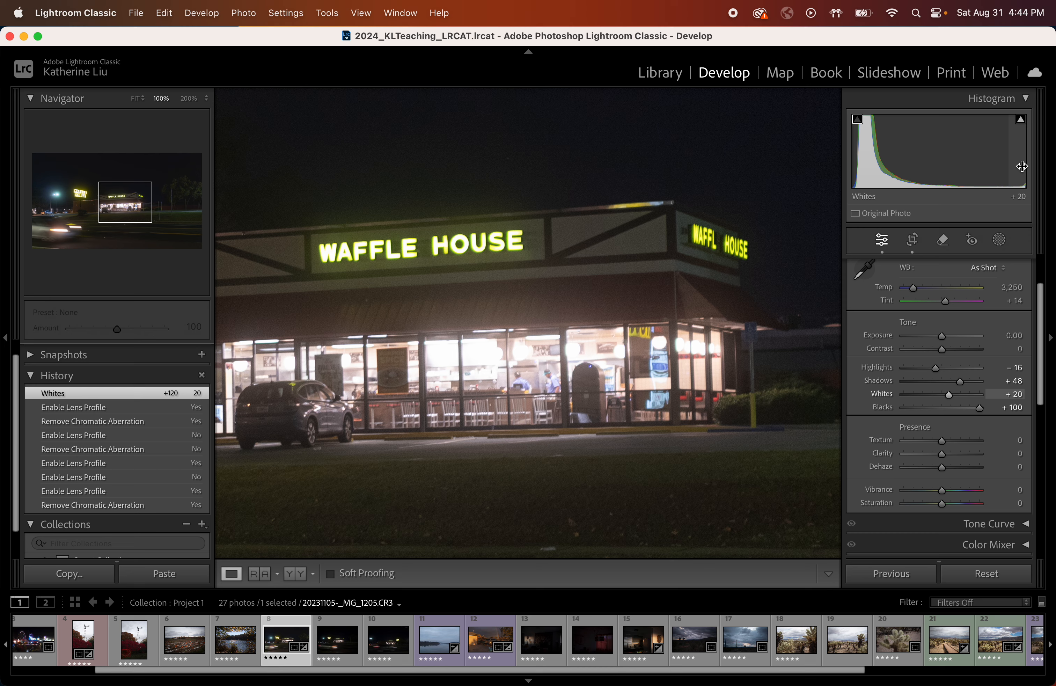
Step: Set the Whites to −100 and inspect the restaurant's bright interior lights at high magnification
{"action": "left_click_drag", "start_coordinate": [949, 395], "coordinate": [910, 394]}
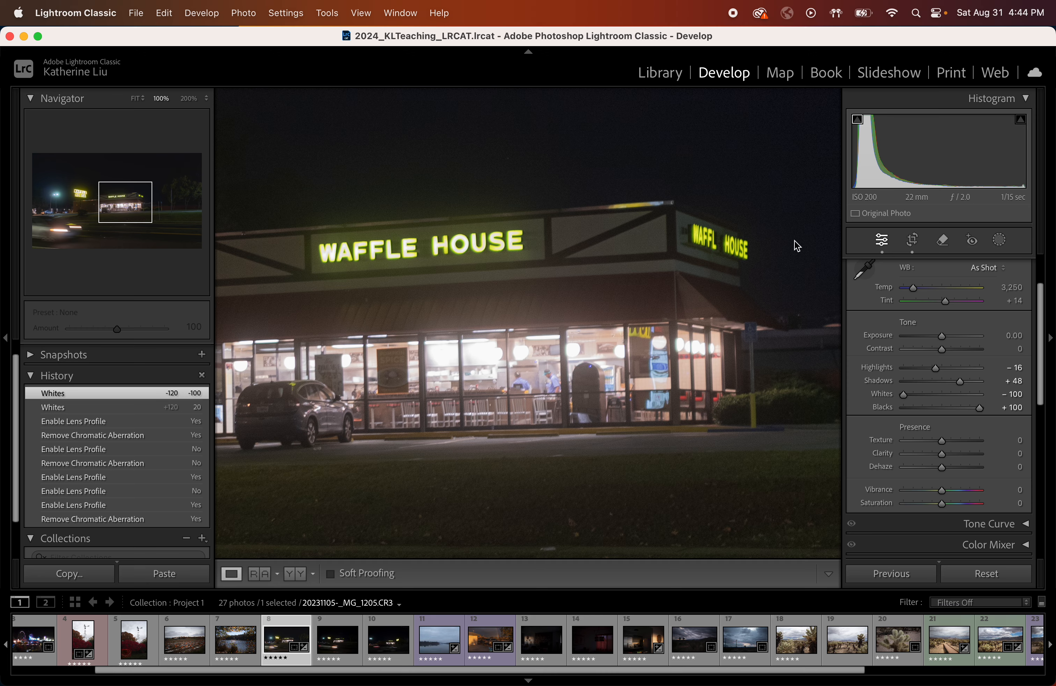
{"action": "key", "text": "super+equal"}
{"action": "key", "text": "super+equal"}
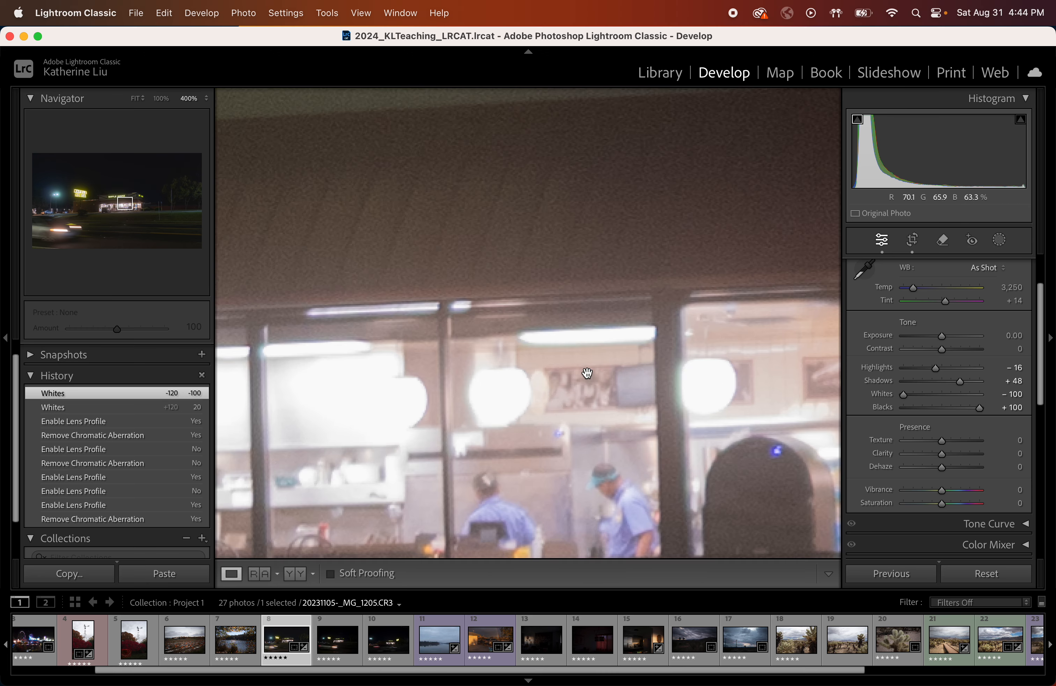
{"action": "key", "text": "super+minus"}
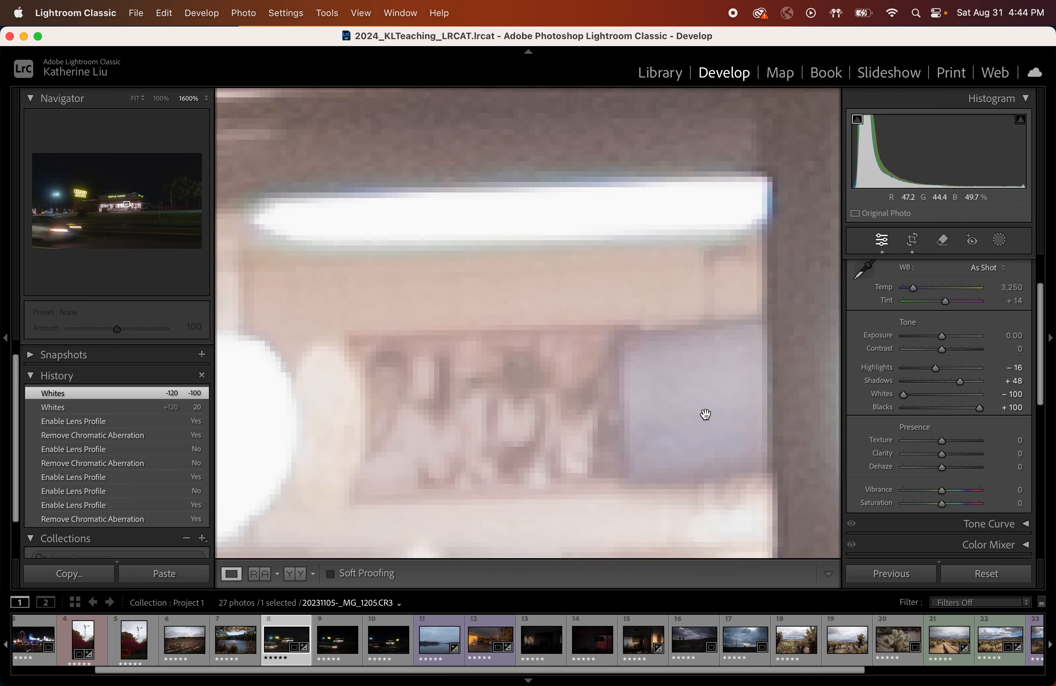
{"action": "key", "text": "super+minus"}
{"action": "key", "text": "super+minus"}
{"action": "key", "text": "super+minus"}
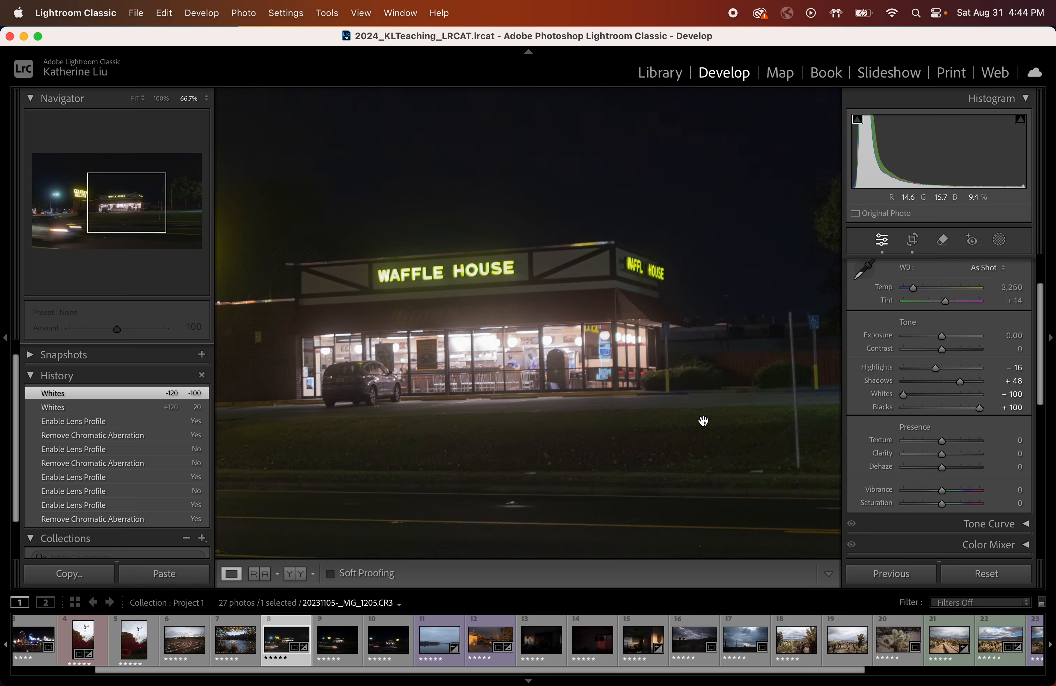
Step: Examine the blown-out lamps inside the Waffle House windows at magnifications from 100% up to 1600%
{"action": "left_click", "coordinate": [569, 367]}
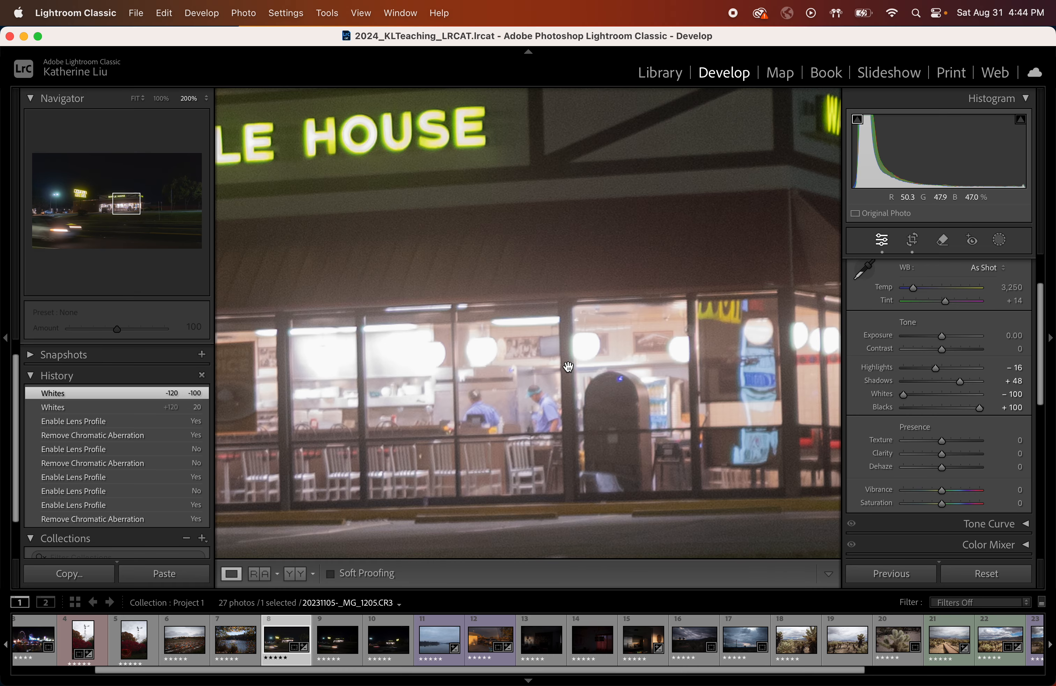
{"action": "key", "text": "super+equal"}
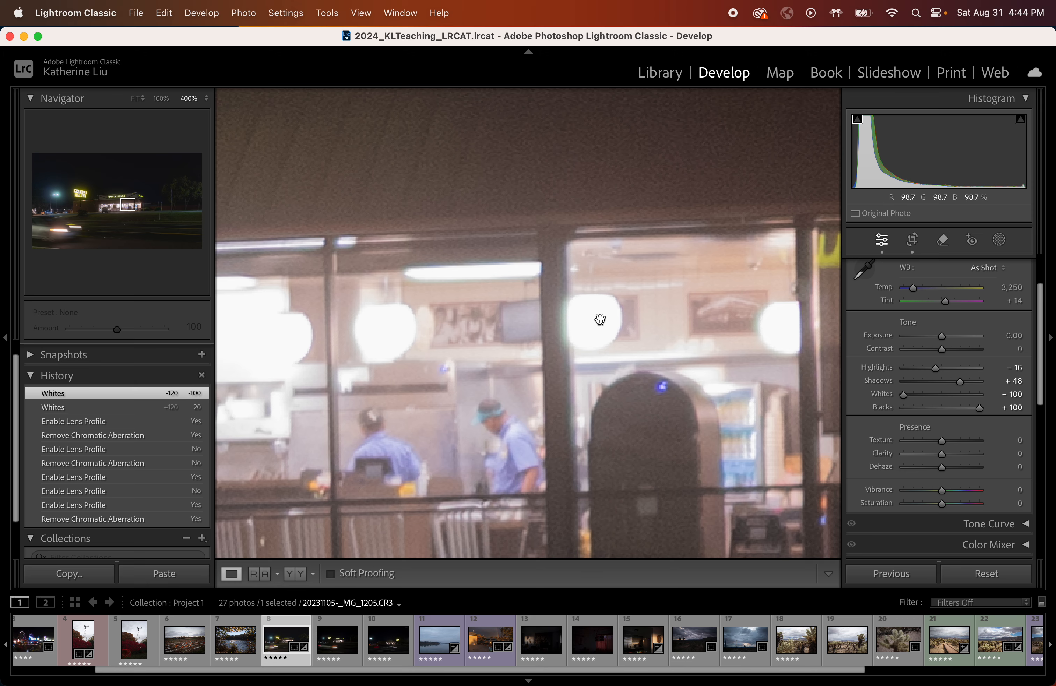
{"action": "key", "text": "super+equal"}
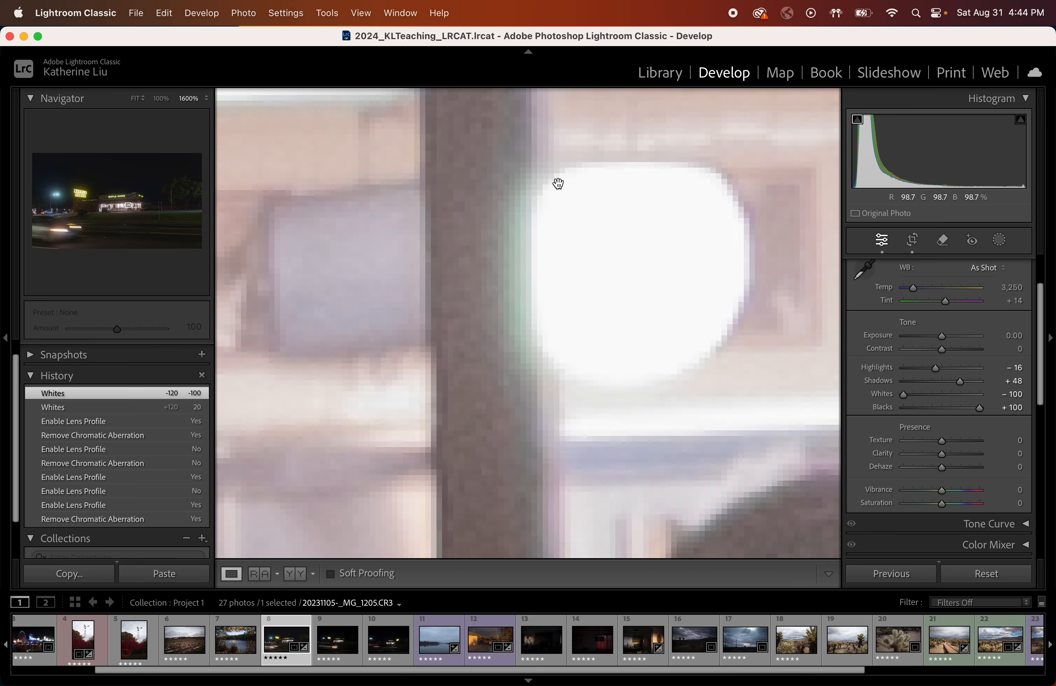
{"action": "key", "text": "super+minus"}
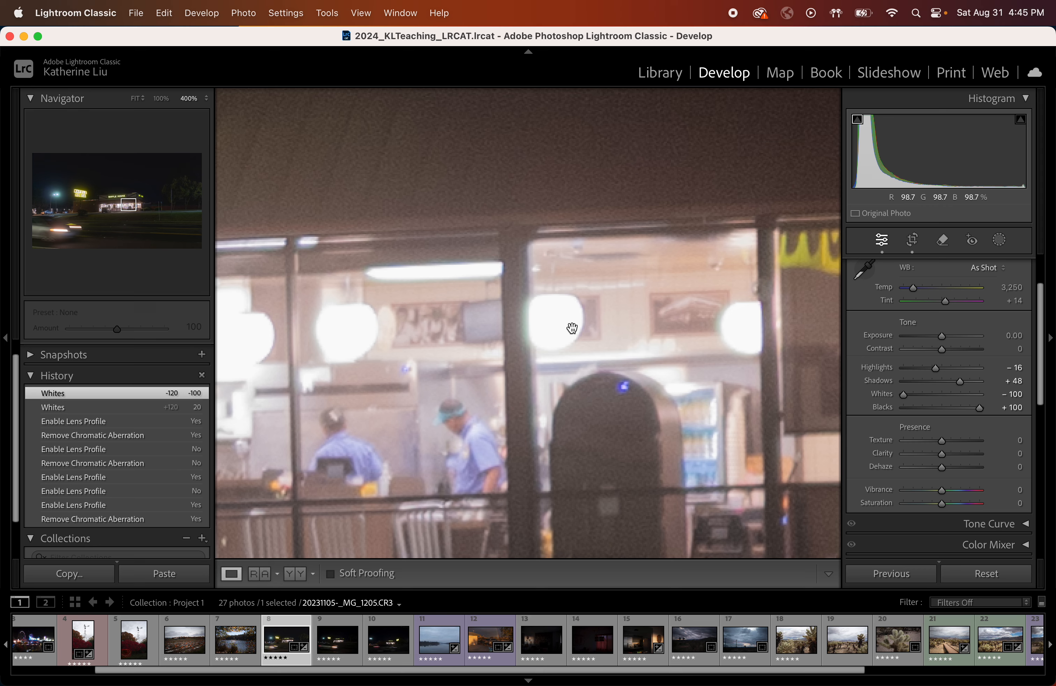
{"action": "scroll", "coordinate": [572, 328], "scroll_direction": "left", "scroll_amount": 3}
{"action": "scroll", "coordinate": [572, 328], "scroll_direction": "down", "scroll_amount": 1}
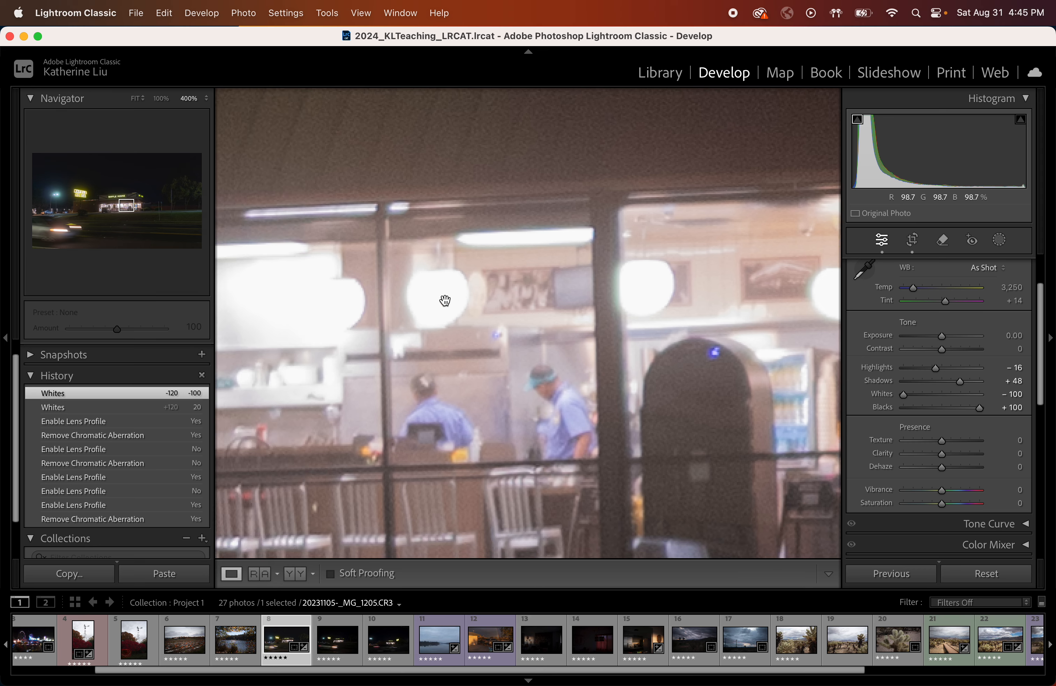
{"action": "scroll", "coordinate": [445, 300], "scroll_direction": "left", "scroll_amount": 2}
{"action": "scroll", "coordinate": [445, 301], "scroll_direction": "up", "scroll_amount": 1}
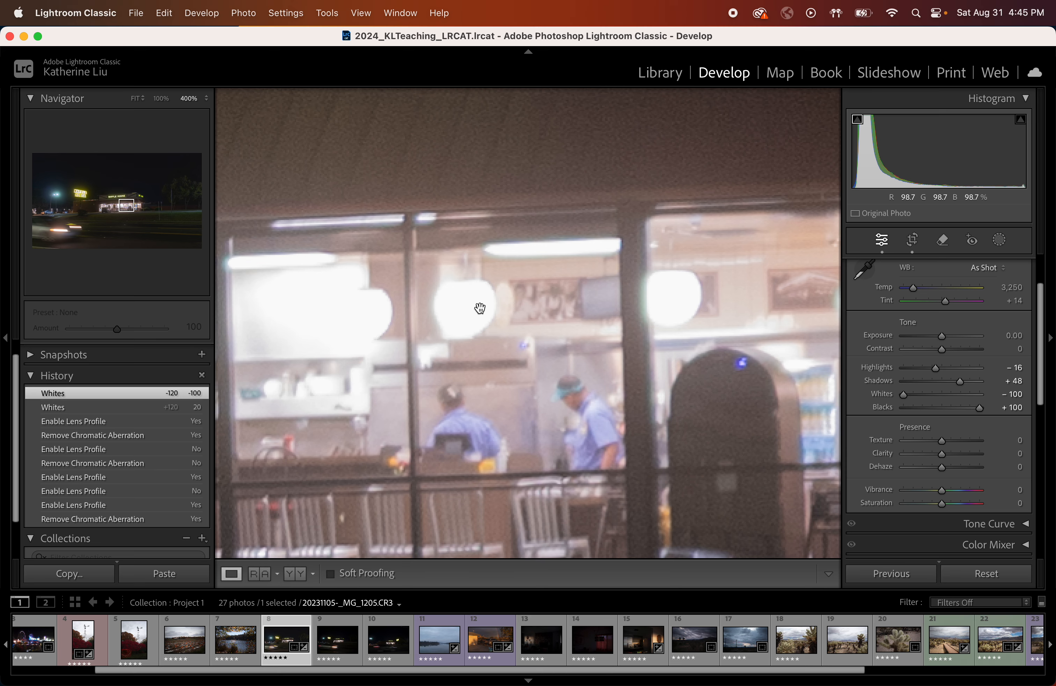
{"action": "key", "text": "super+minus"}
{"action": "key", "text": "super+minus"}
{"action": "key", "text": "super+minus"}
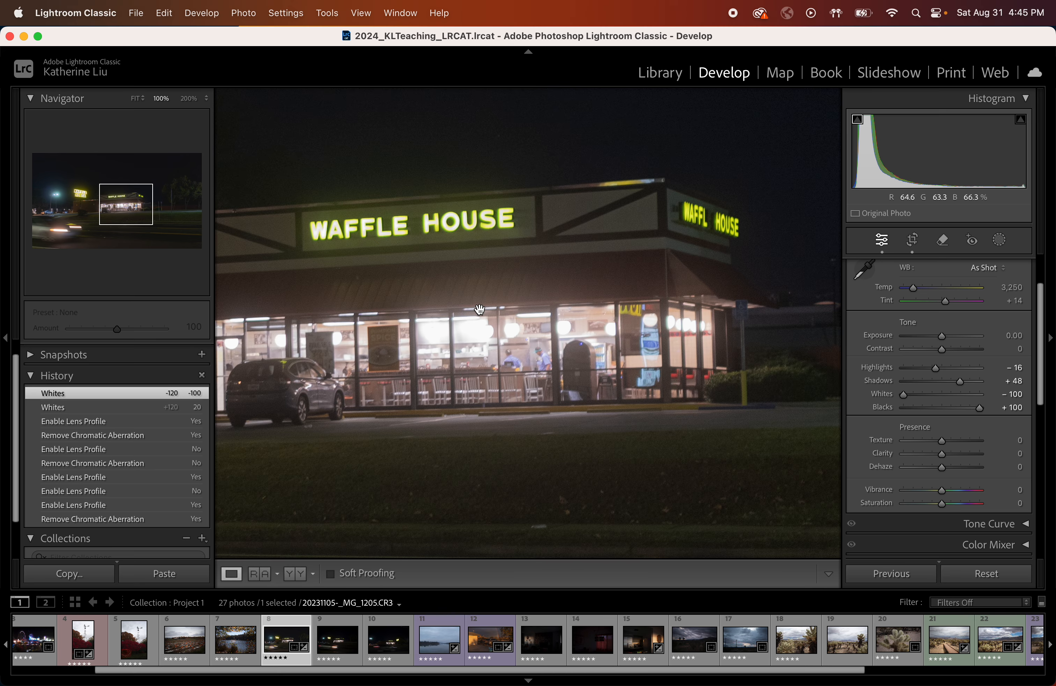
{"action": "key", "text": "super+equal"}
{"action": "key", "text": "super+equal"}
{"action": "key", "text": "super+equal"}
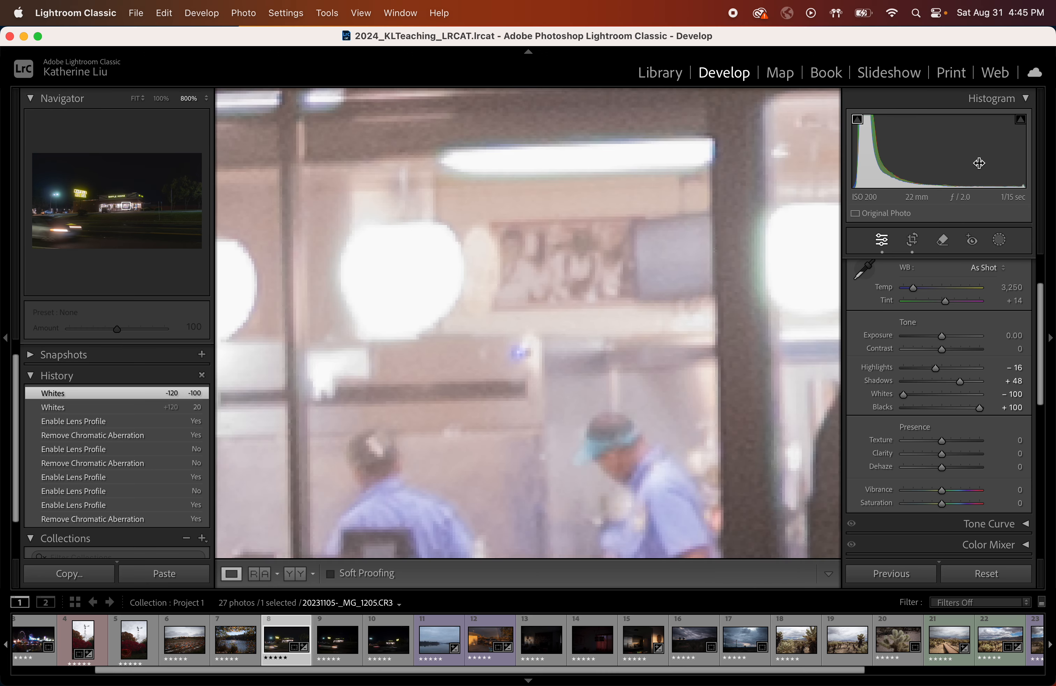
Step: Lower the Exposure to −1.94 and Shadows to −32 through the histogram and inspect the restaurant's interior lamps up close
{"action": "left_click_drag", "start_coordinate": [979, 164], "coordinate": [905, 151]}
{"action": "key", "text": "cmd+minus"}
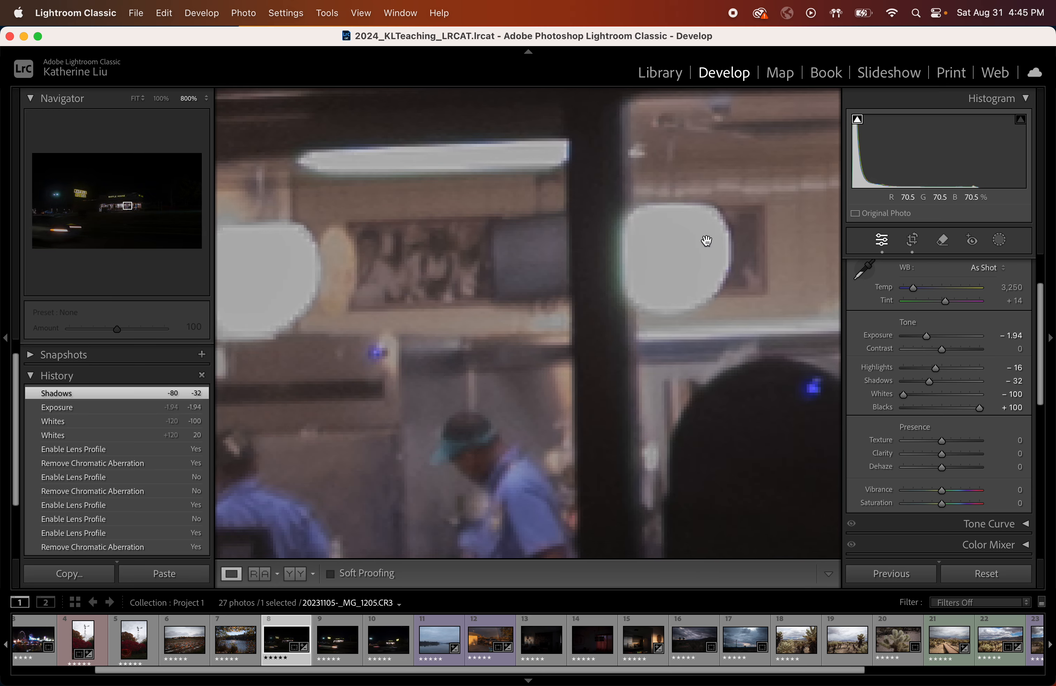
{"action": "scroll", "coordinate": [642, 293], "scroll_direction": "left", "scroll_amount": 5}
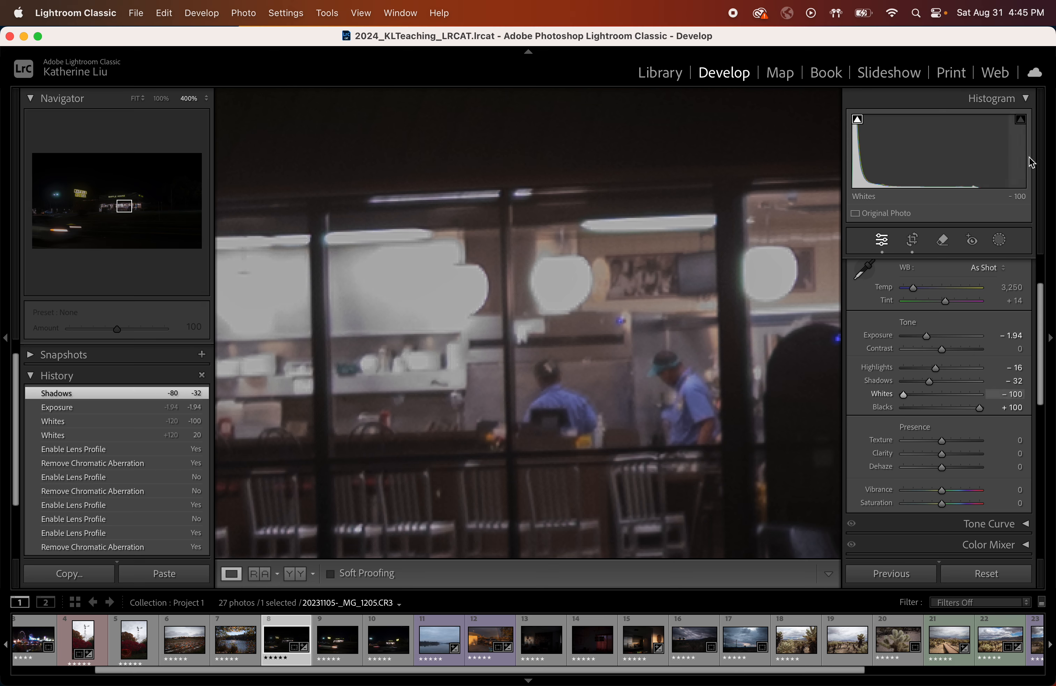
{"action": "key", "text": "super+equal"}
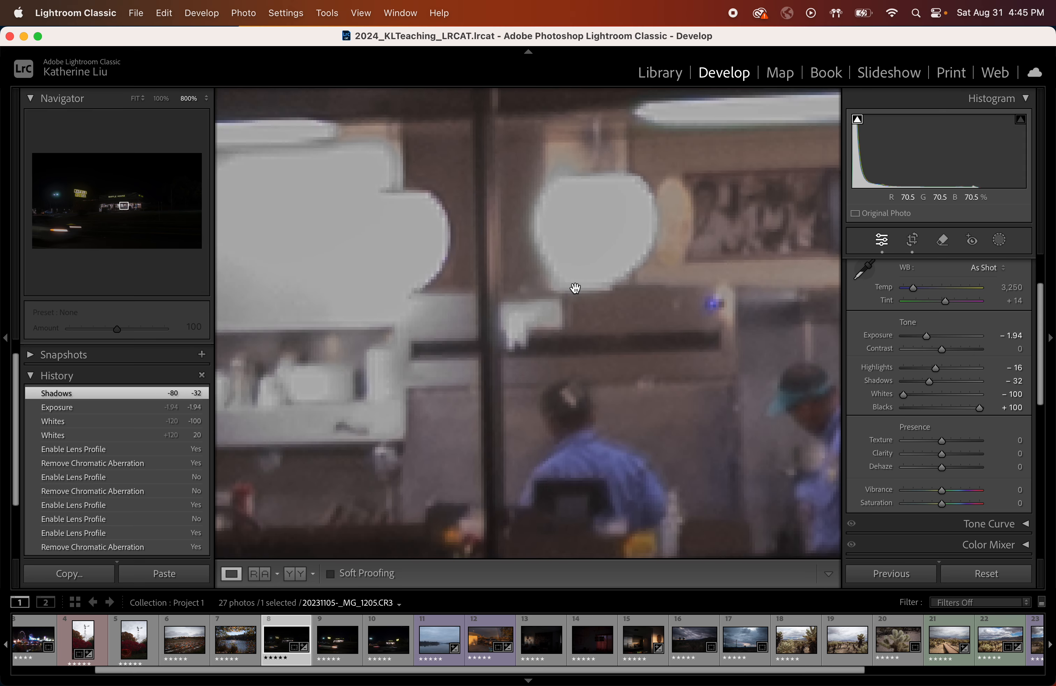
{"action": "scroll", "coordinate": [567, 291], "scroll_direction": "left", "scroll_amount": 1}
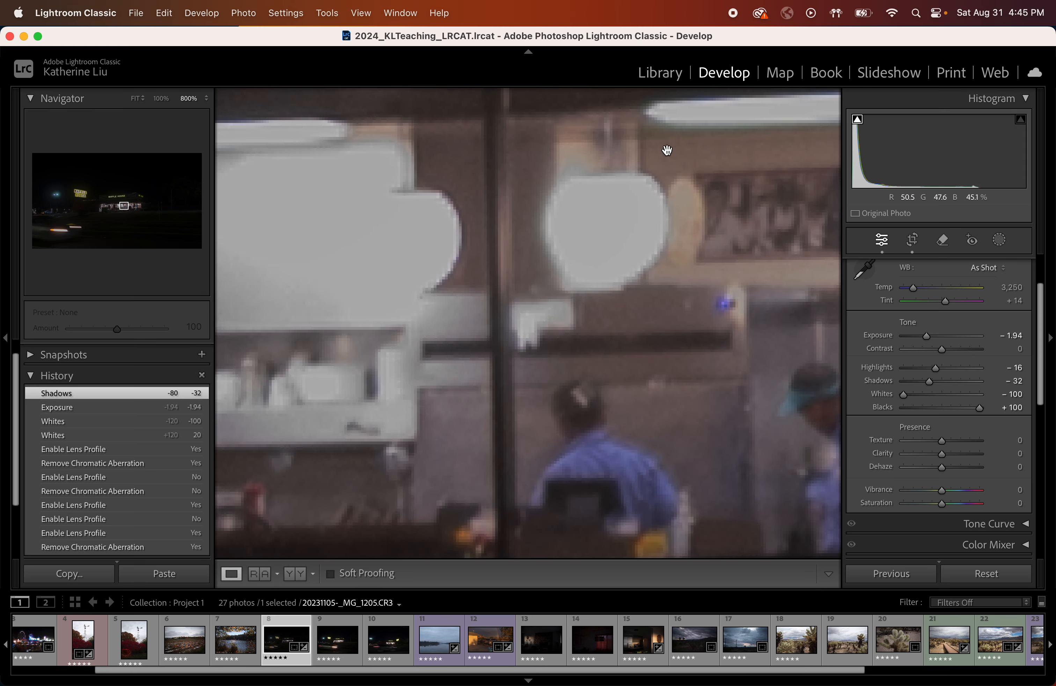
{"action": "key", "text": "super+minus"}
{"action": "key", "text": "super+minus"}
{"action": "key", "text": "super+minus"}
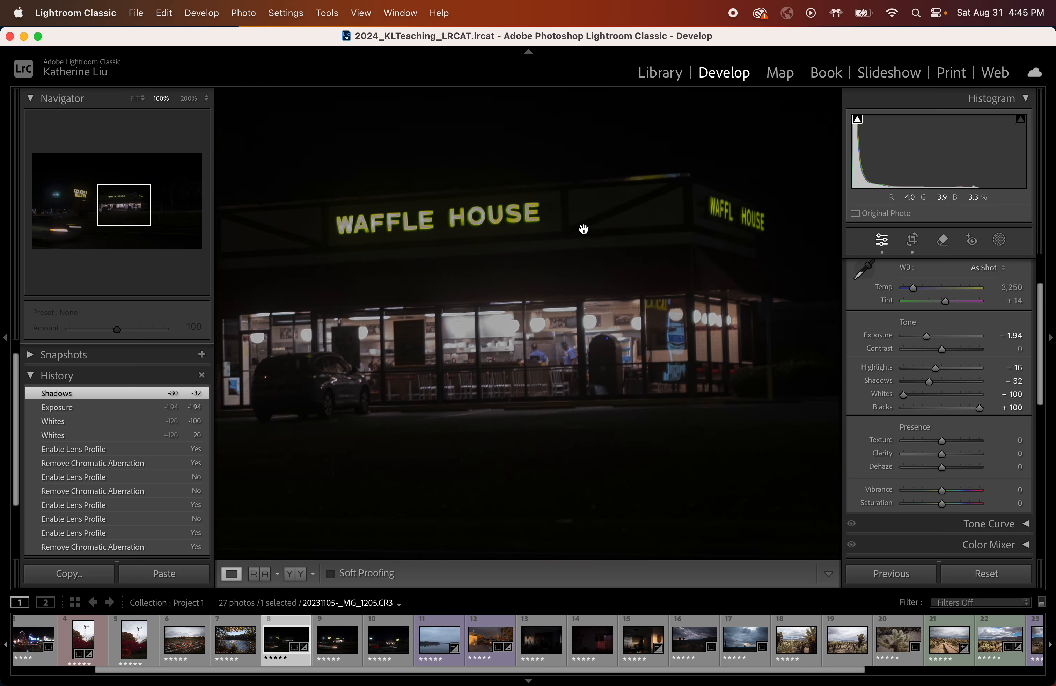
Step: Examine the darkened restaurant windows and lamps at 400% and 100%, relating them to the histogram's highlight and shadow regions
{"action": "scroll", "coordinate": [583, 229], "scroll_direction": "down", "scroll_amount": 2}
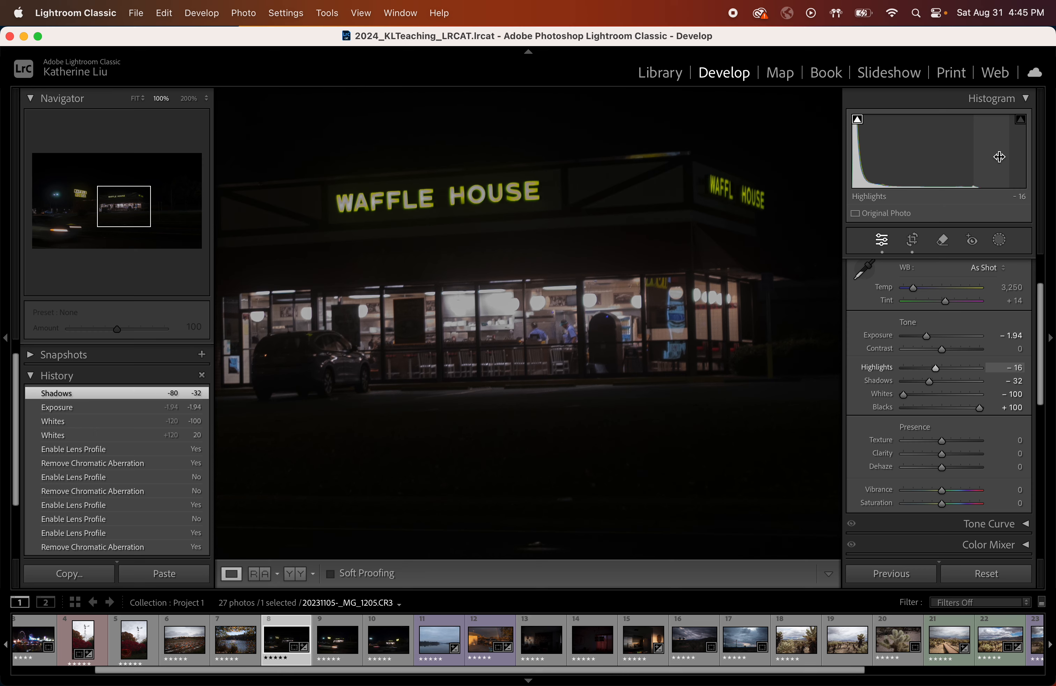
{"action": "key", "text": "super+="}
{"action": "key", "text": "super+="}
{"action": "key", "text": "super+="}
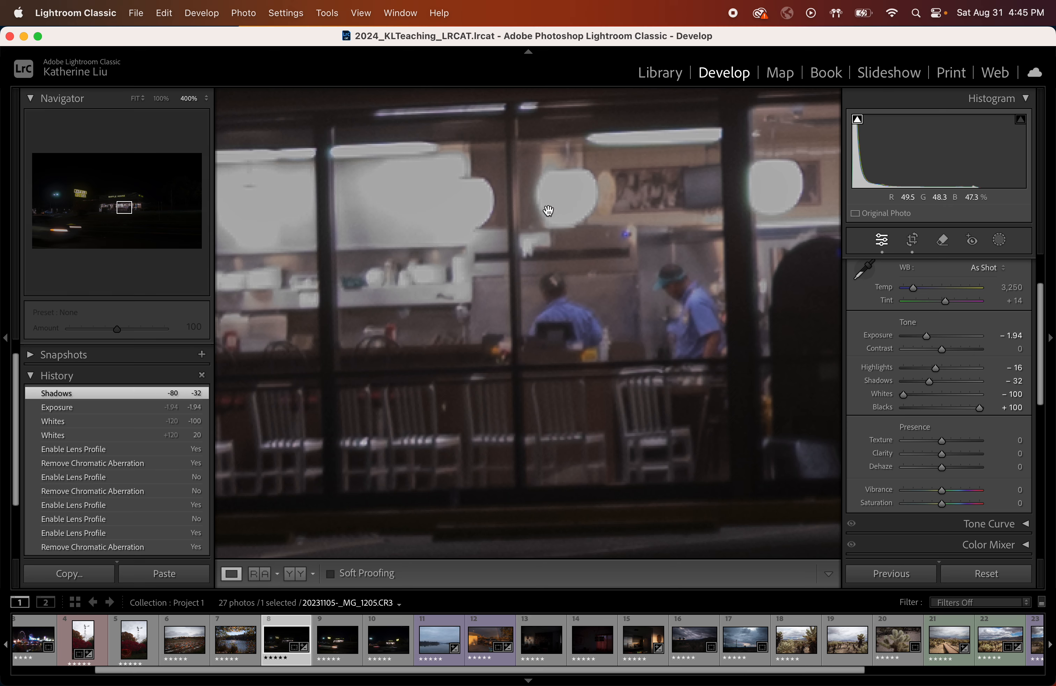
{"action": "key", "text": "super+-"}
{"action": "key", "text": "super+-"}
{"action": "key", "text": "super+-"}
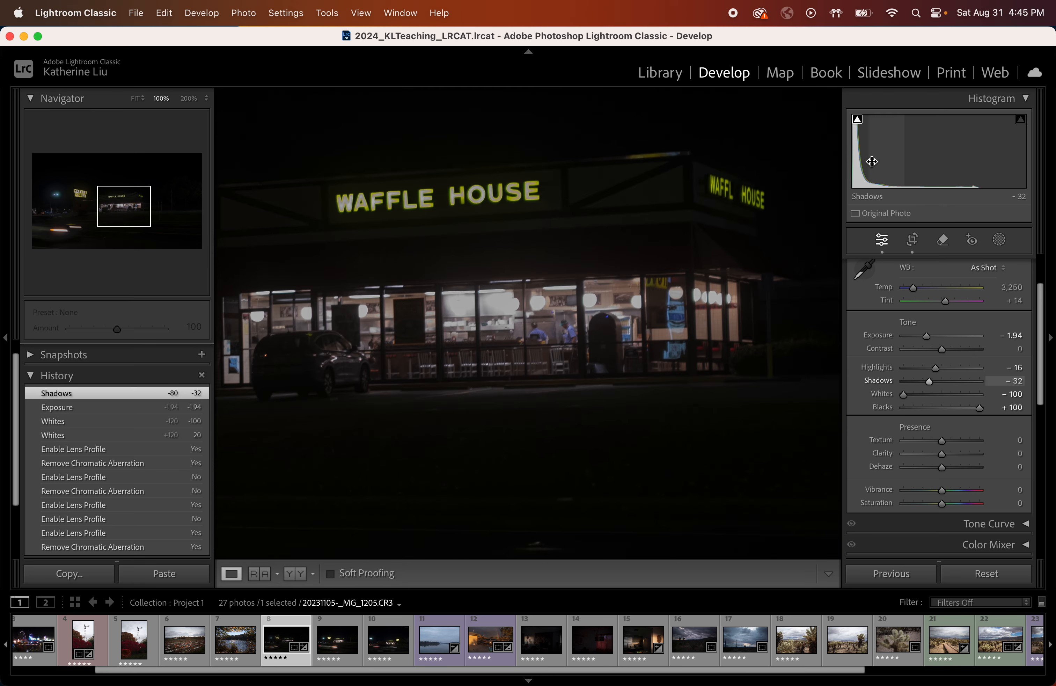
Step: Return to the Whites +20 history state and lower the Whites to −100 again through the histogram
{"action": "left_click", "coordinate": [84, 435]}
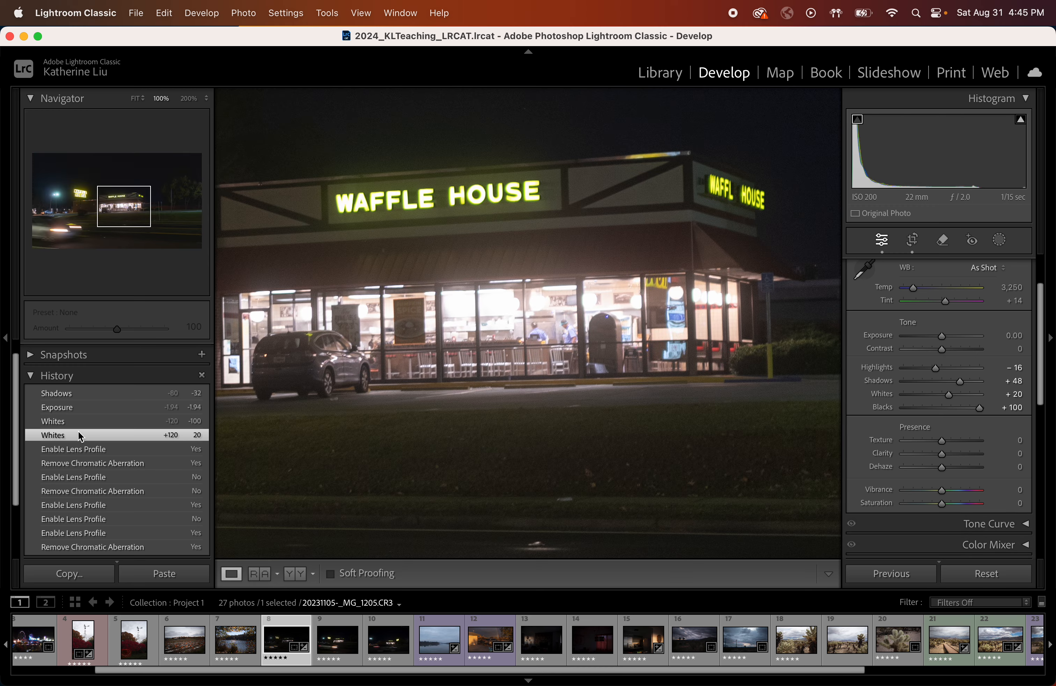
{"action": "left_click_drag", "start_coordinate": [1016, 158], "coordinate": [970, 158]}
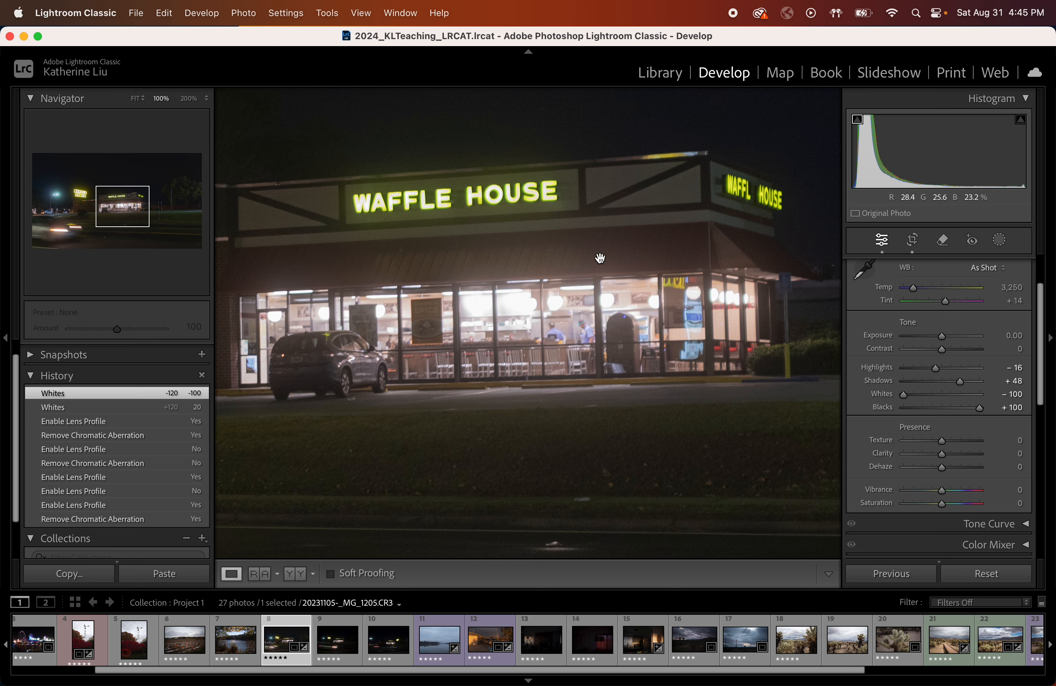
{"action": "key", "text": "super+minus"}
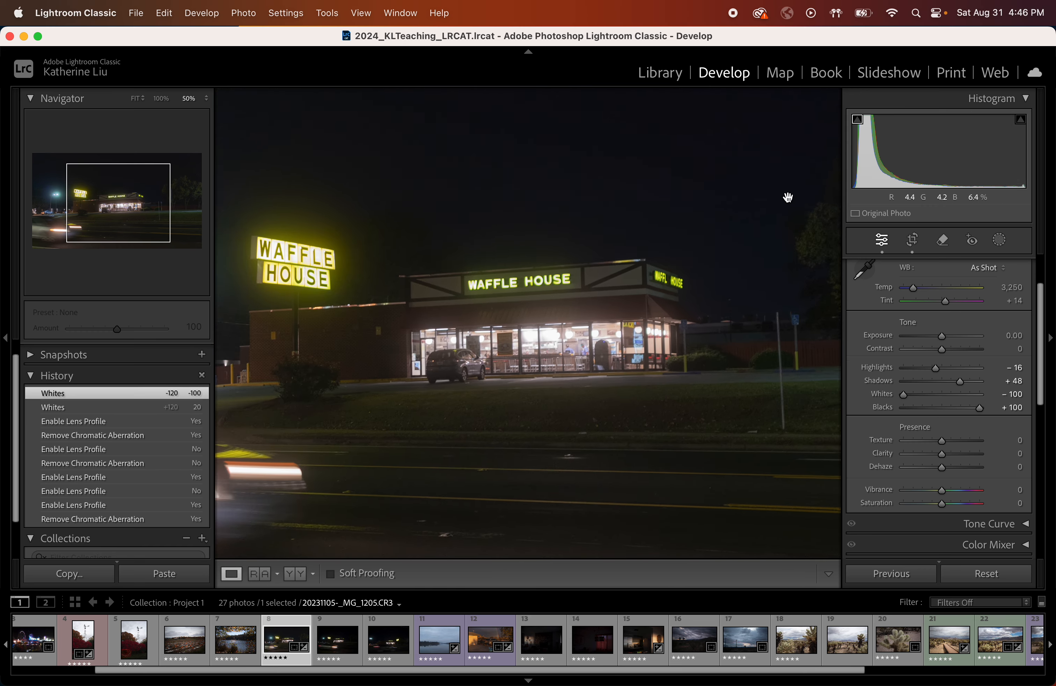
Step: Raise the Shadows to +99 and the Exposure to +0.84 through the histogram and view the whole photo
{"action": "key", "text": "super+minus"}
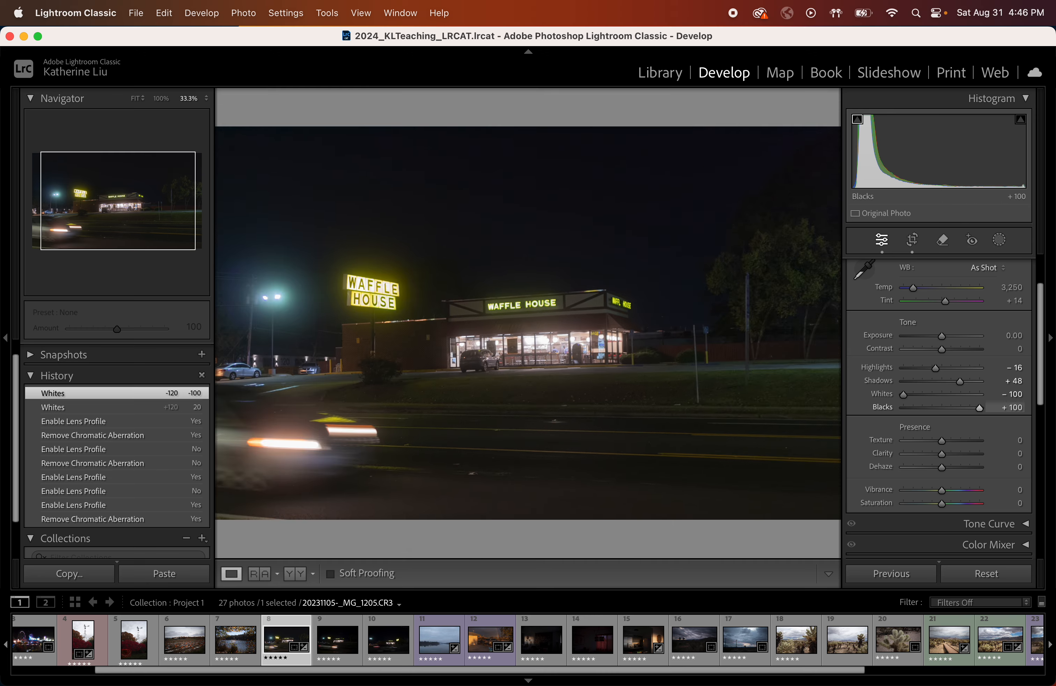
{"action": "left_click_drag", "start_coordinate": [895, 162], "coordinate": [910, 159]}
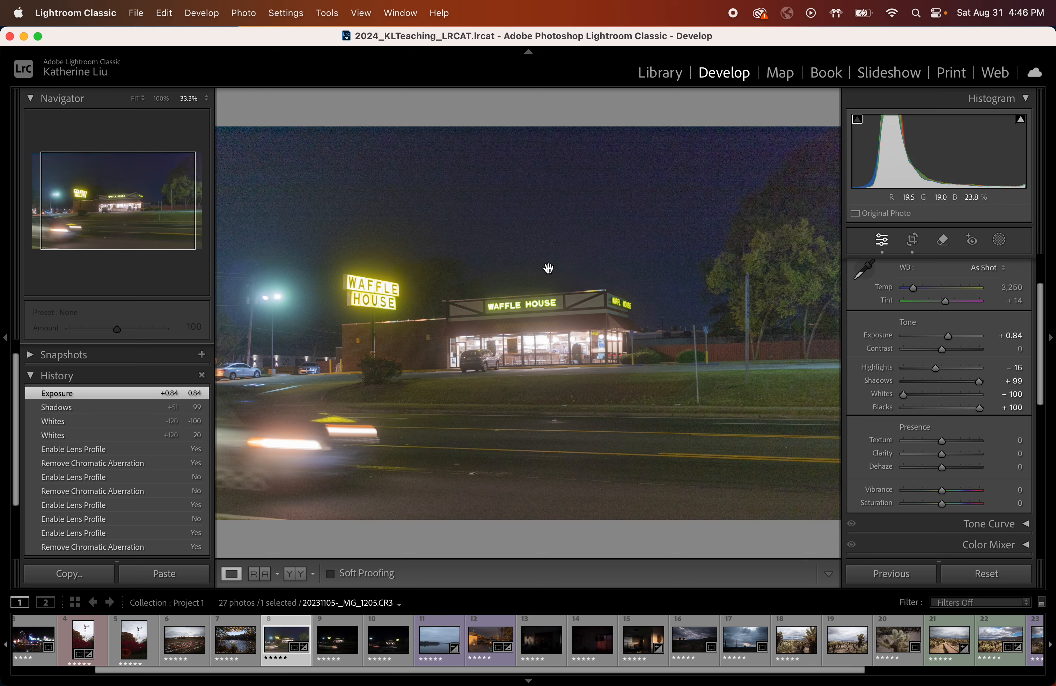
{"action": "left_click", "coordinate": [567, 294]}
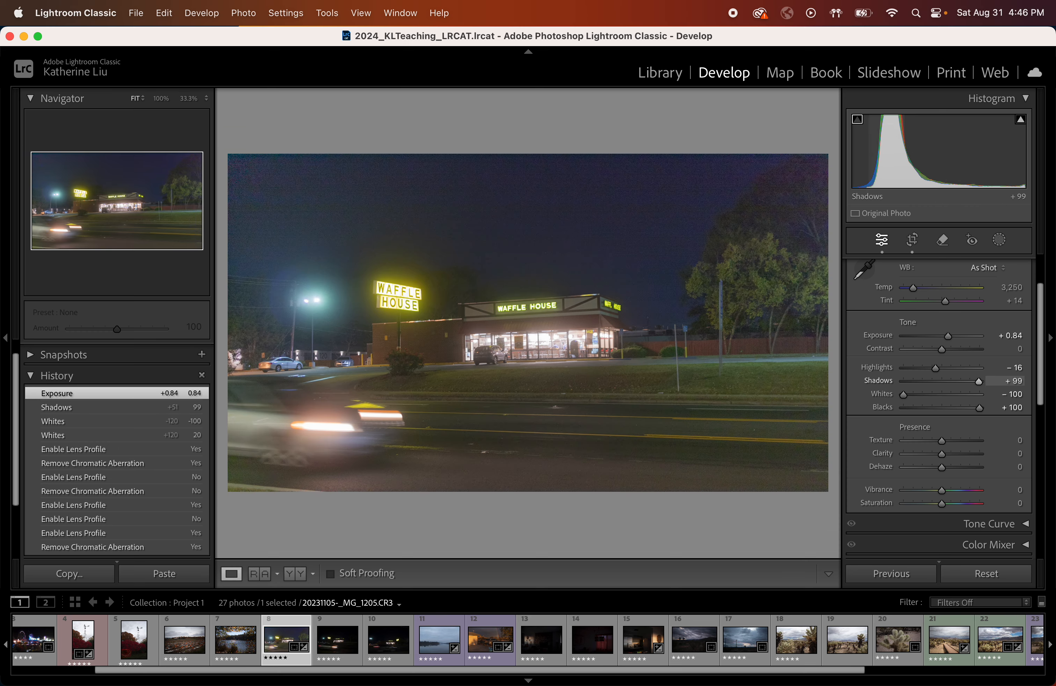
Step: Compare the Exposure and Whites history states, then restore the latest Enable Lens Profile state
{"action": "left_click", "coordinate": [88, 445]}
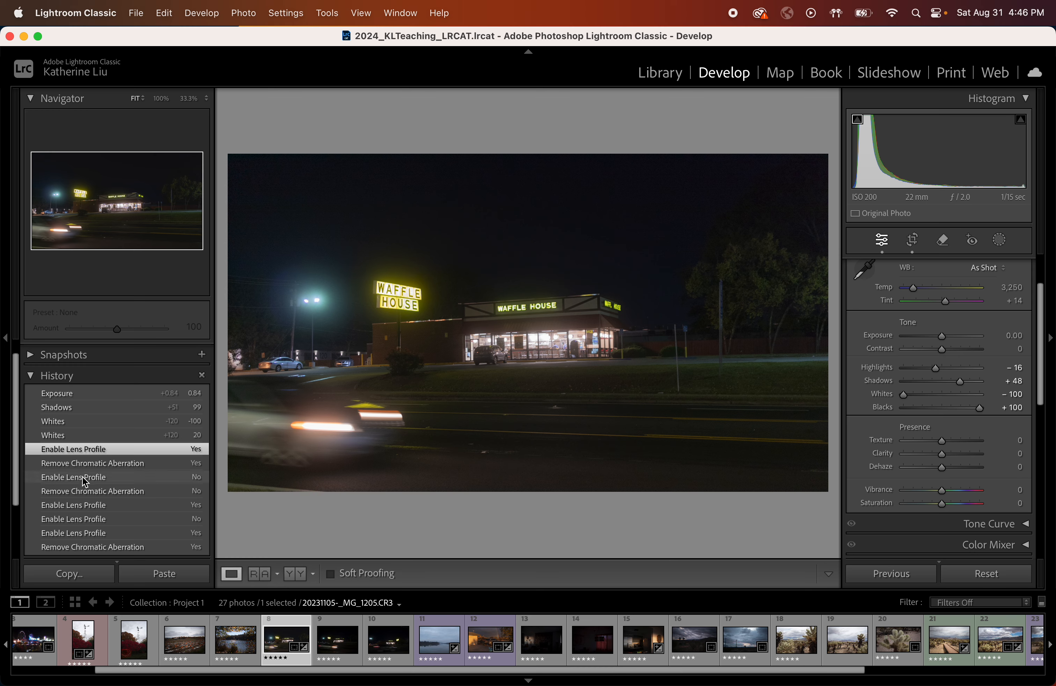
{"action": "left_click", "coordinate": [79, 394]}
{"action": "left_click", "coordinate": [80, 419]}
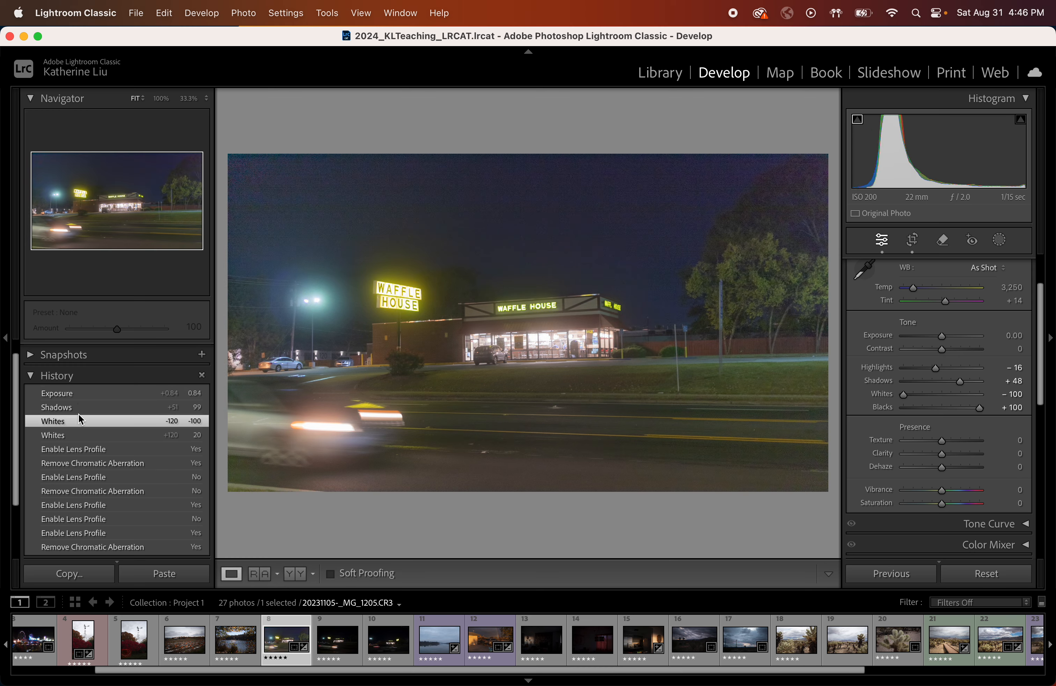
{"action": "left_click", "coordinate": [72, 438]}
{"action": "left_click", "coordinate": [72, 449]}
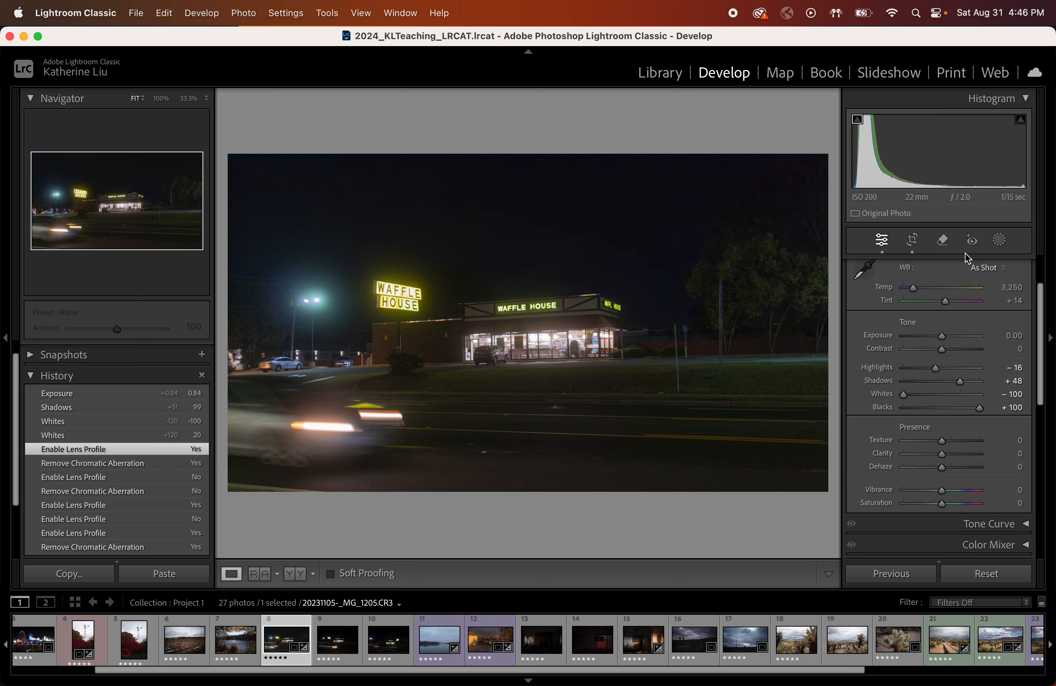
Step: Set the Highlights to −40 and compare the result with earlier history states, ending on the Highlights state
{"action": "left_click_drag", "start_coordinate": [935, 368], "coordinate": [926, 368]}
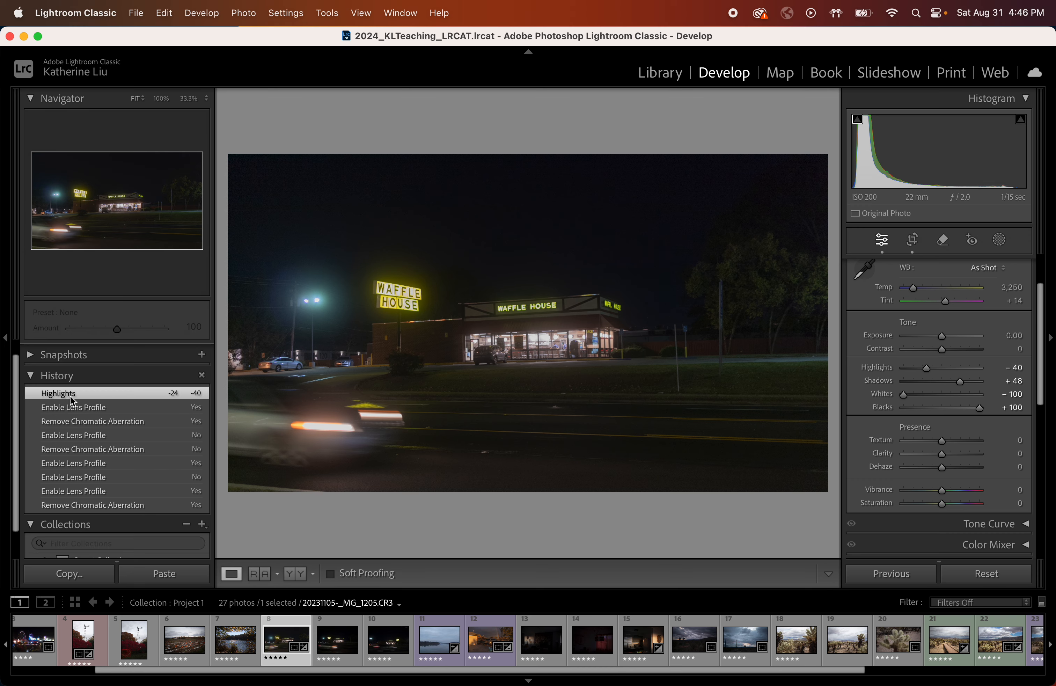
{"action": "left_click", "coordinate": [80, 406]}
{"action": "left_click", "coordinate": [80, 435]}
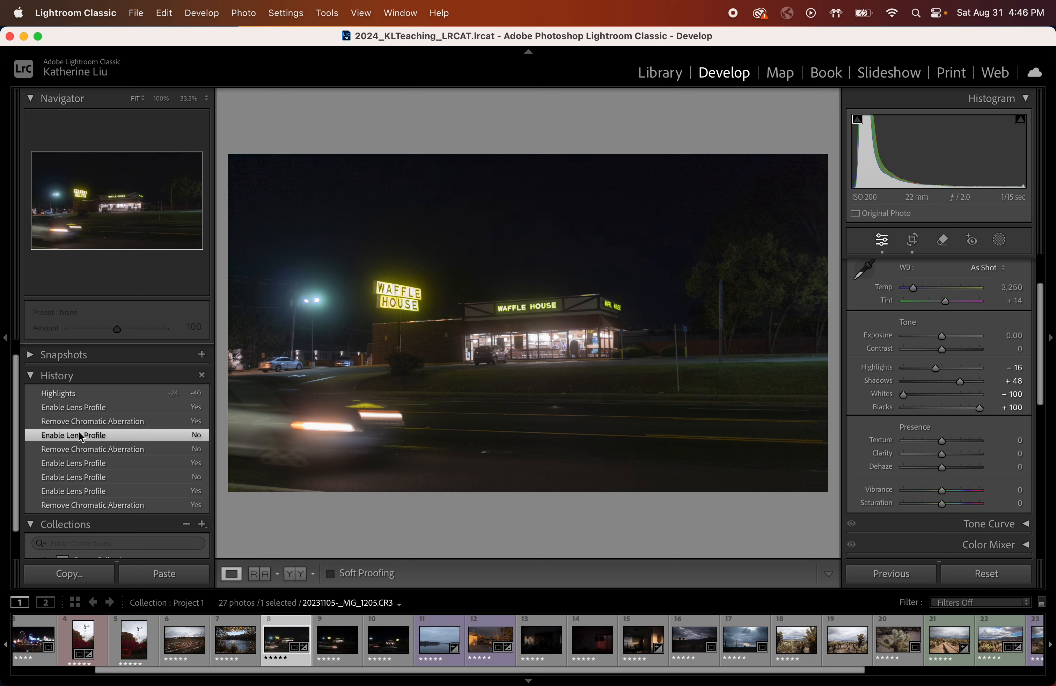
{"action": "left_click", "coordinate": [79, 448]}
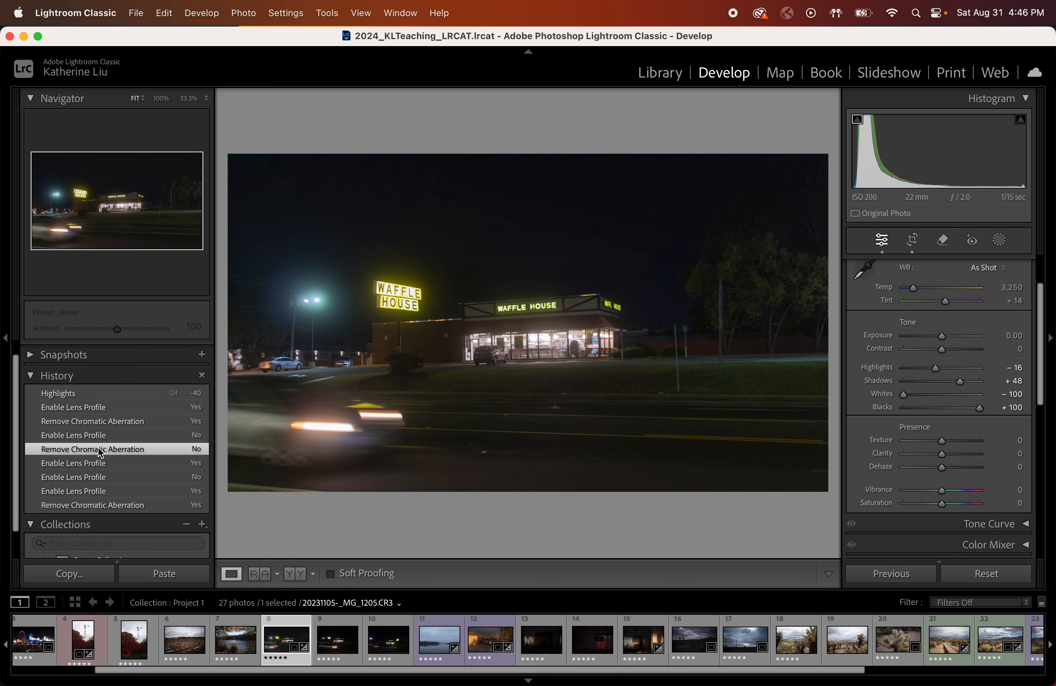
{"action": "left_click", "coordinate": [82, 395]}
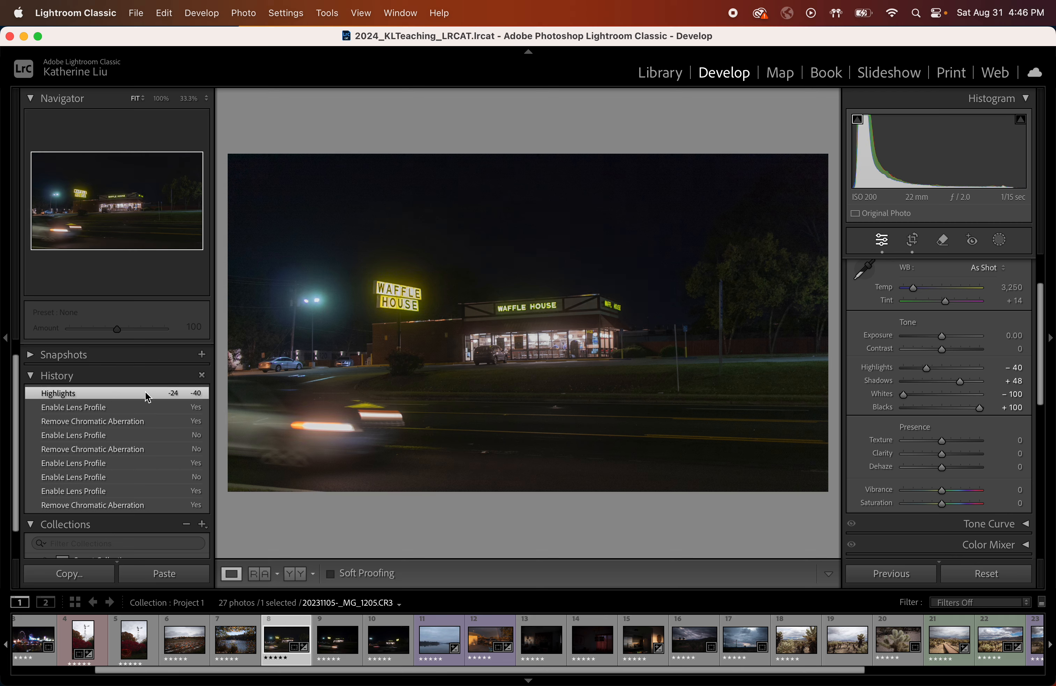
{"action": "left_click", "coordinate": [146, 412]}
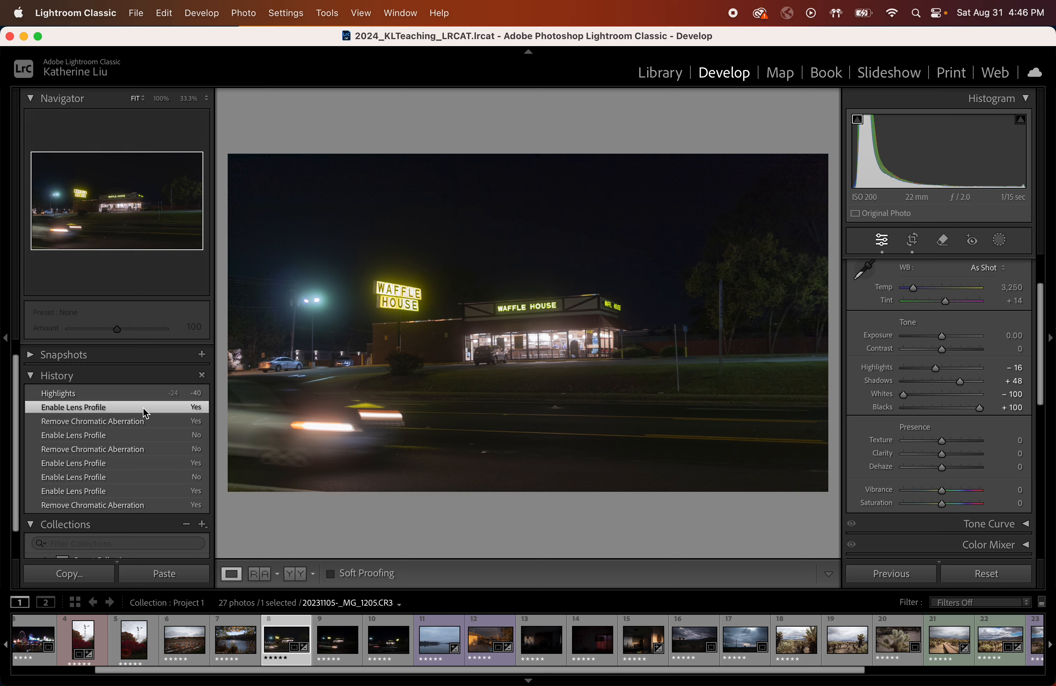
{"action": "left_click", "coordinate": [147, 394]}
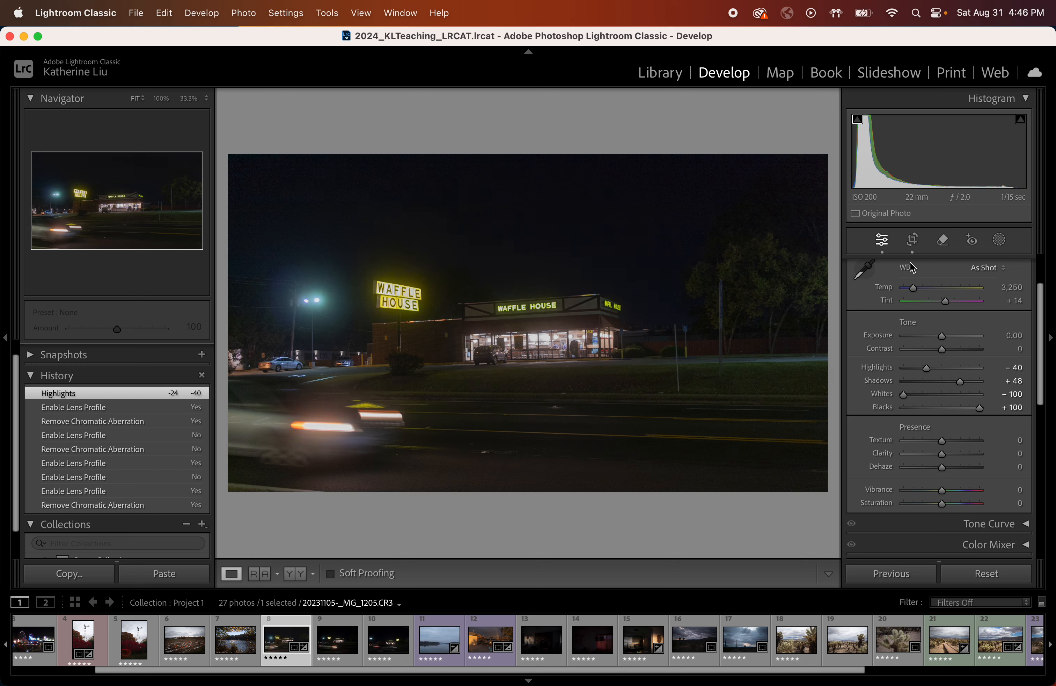
Step: Raise the Shadows to +92 through the histogram, then discard it by clearing the history above the Highlights step
{"action": "left_click_drag", "start_coordinate": [900, 161], "coordinate": [918, 159]}
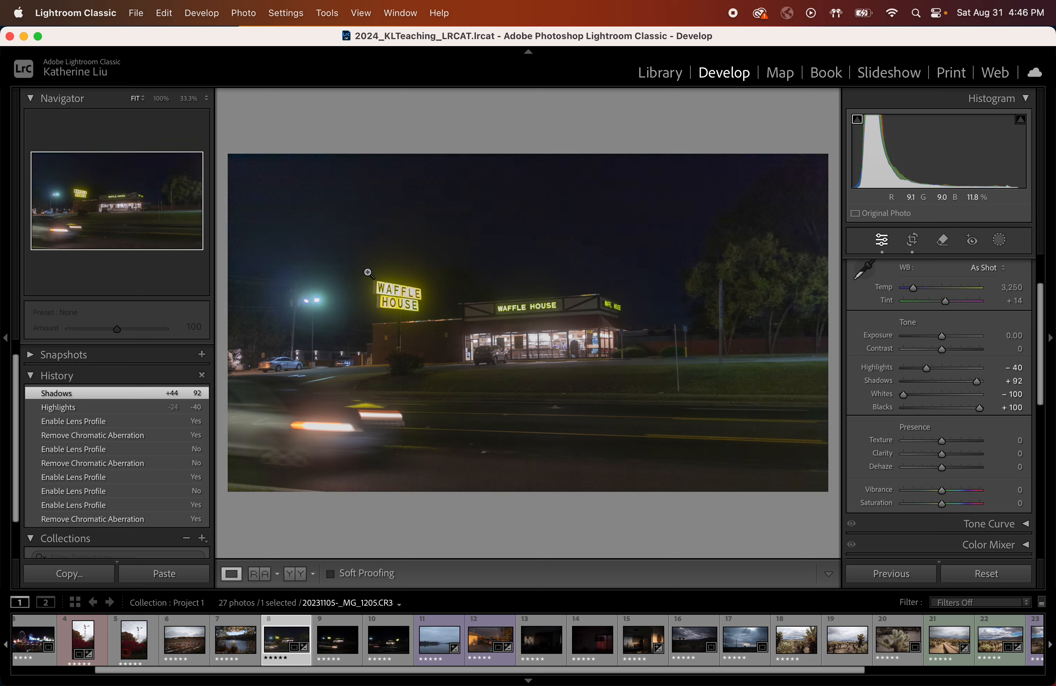
{"action": "left_click", "coordinate": [134, 407]}
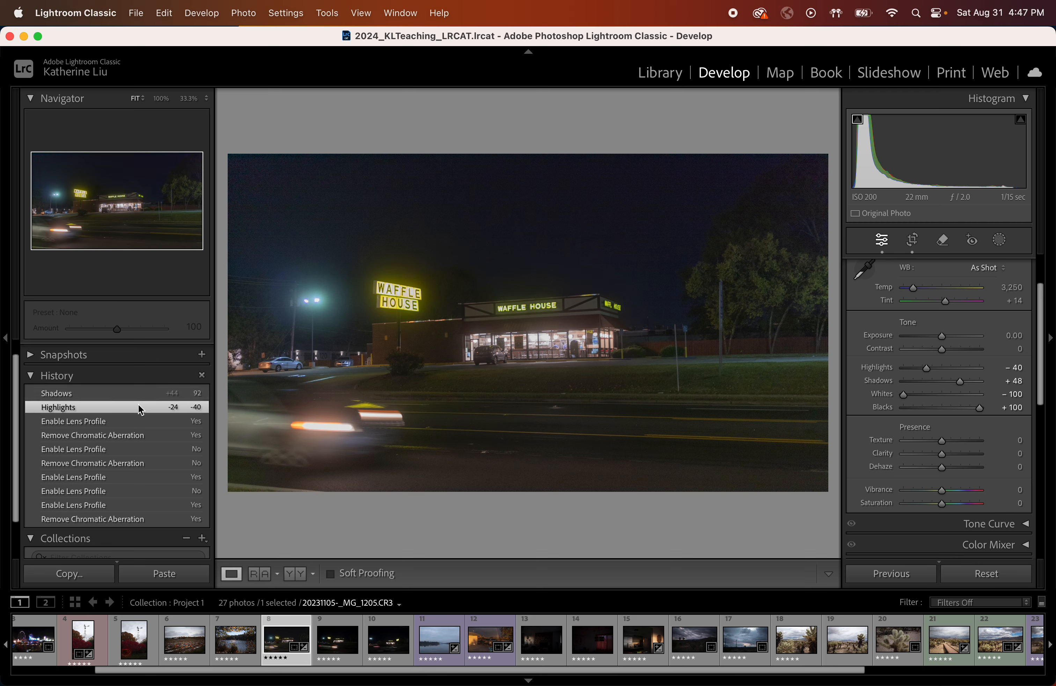
{"action": "right_click", "coordinate": [136, 406]}
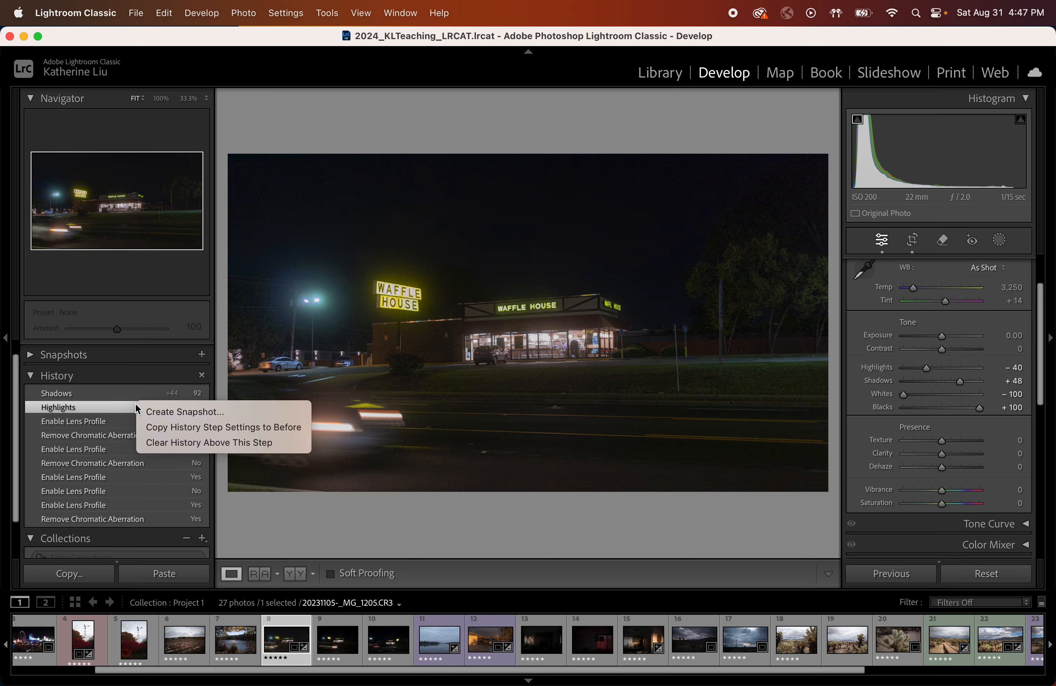
{"action": "left_click", "coordinate": [159, 446]}
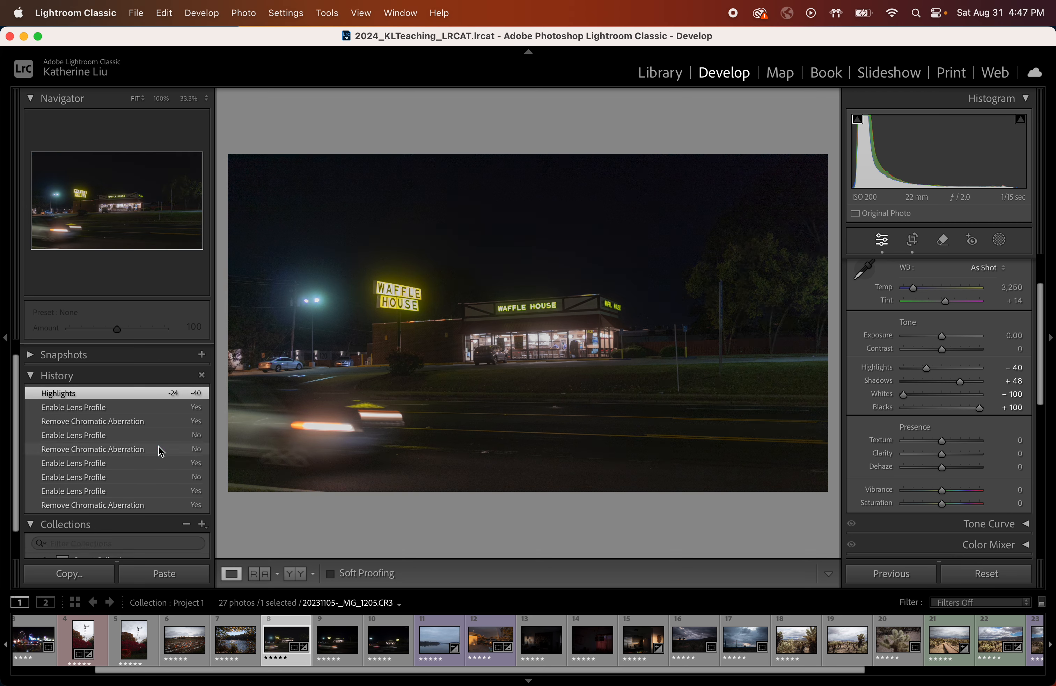
Step: Restore the earliest Remove Chromatic Aberration history state of the Waffle House photo and clear the history above it
{"action": "left_click", "coordinate": [95, 505]}
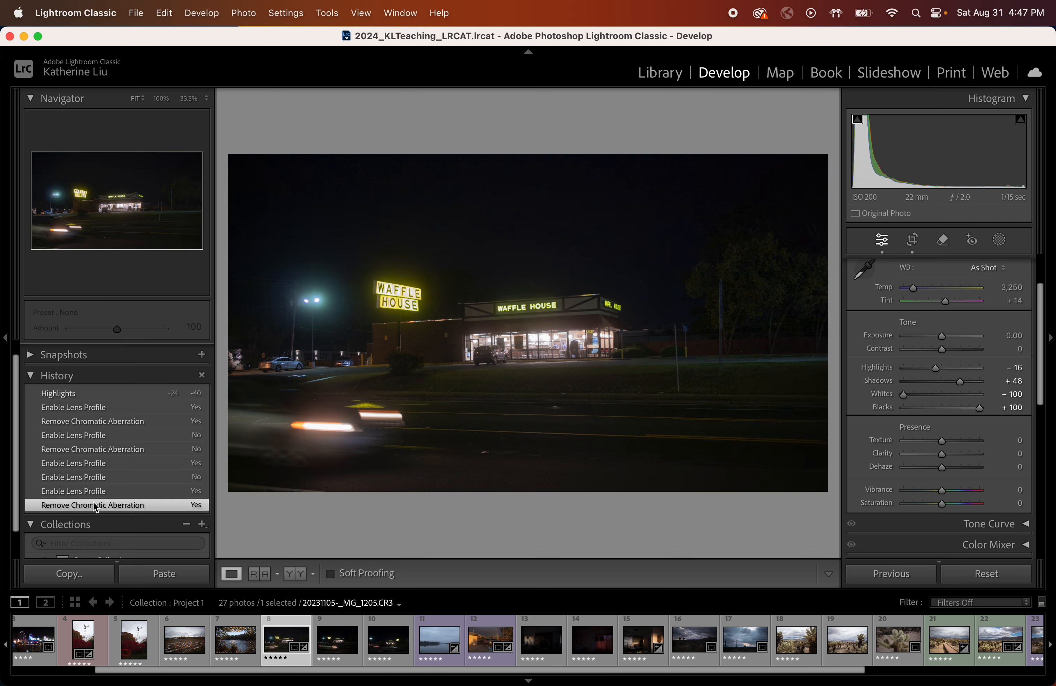
{"action": "right_click", "coordinate": [94, 503]}
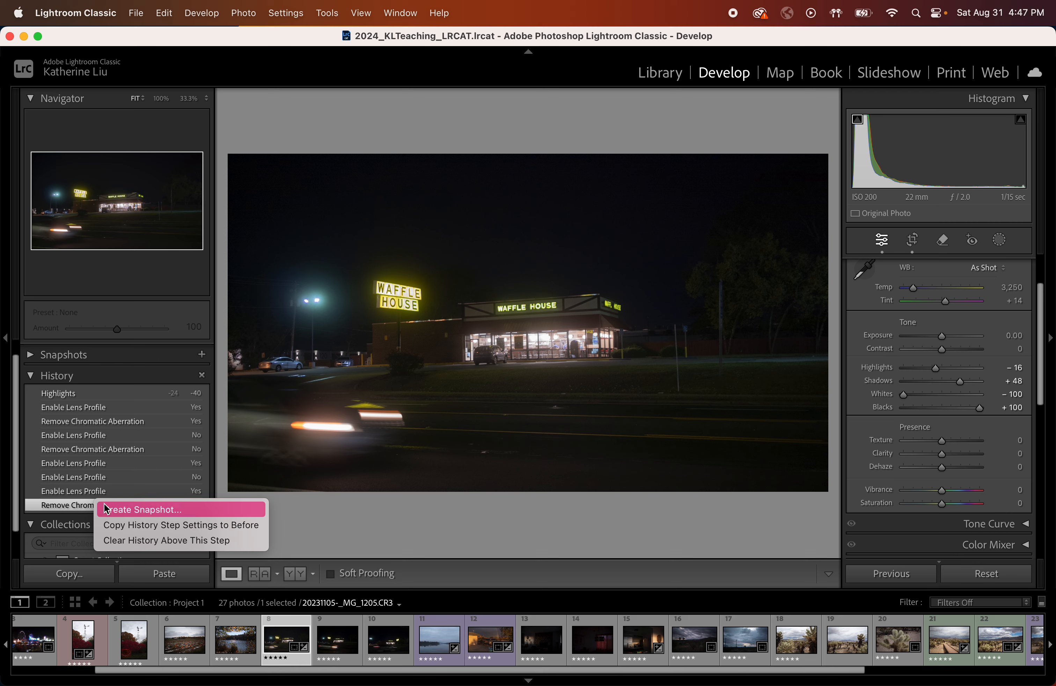
{"action": "left_click", "coordinate": [126, 542]}
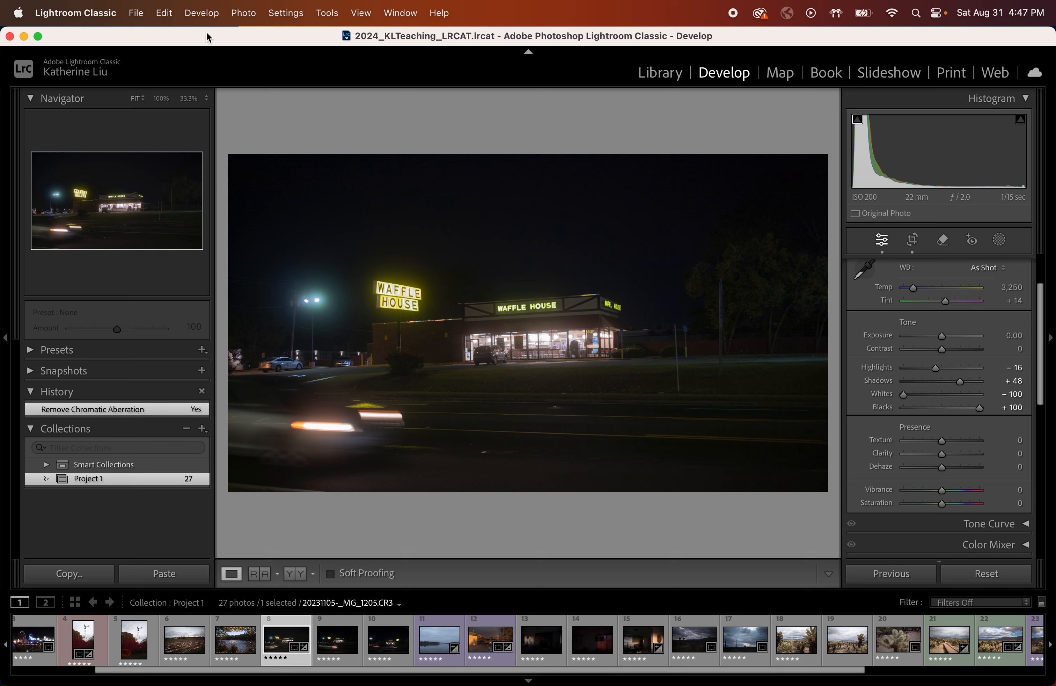
{"action": "left_click", "coordinate": [164, 13]}
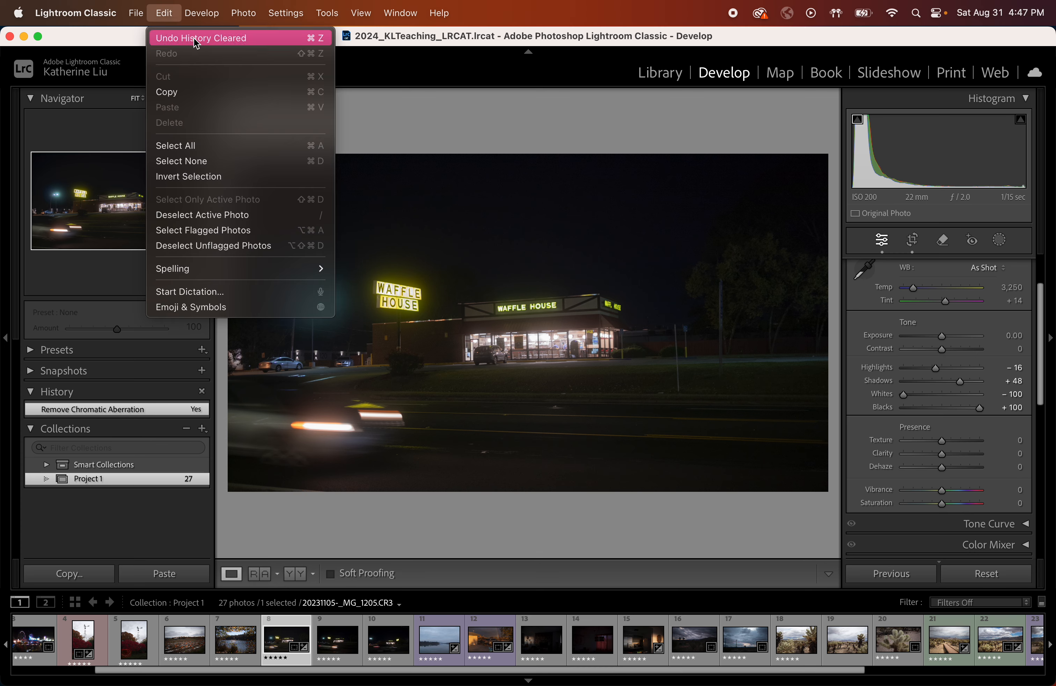
{"action": "left_click", "coordinate": [155, 346]}
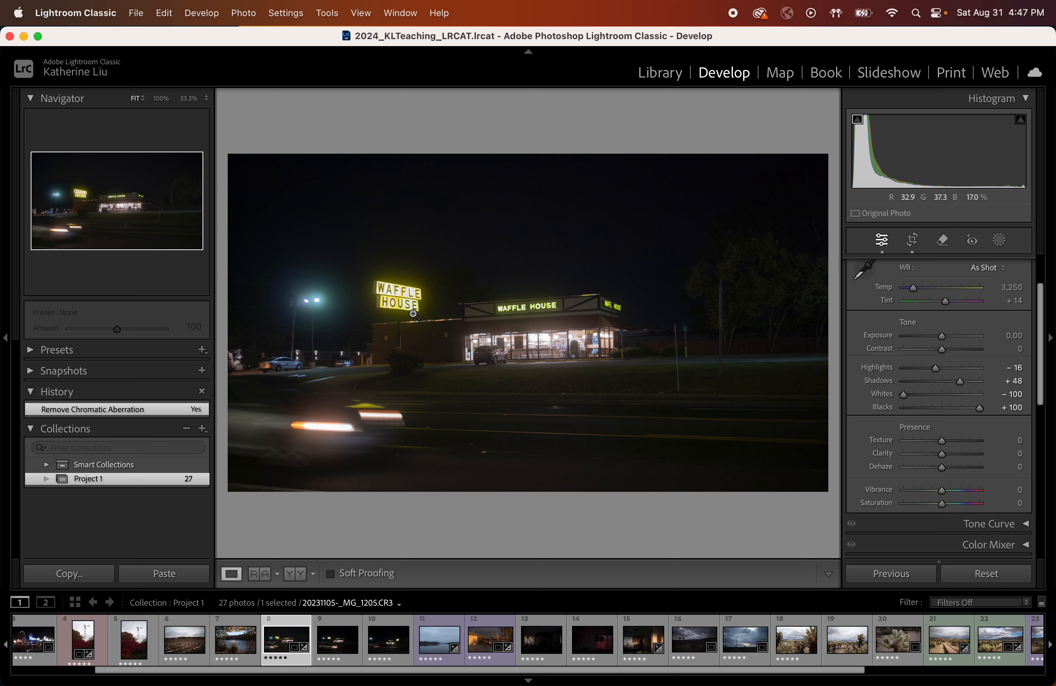
Step: Enable the lens profile corrections for the Waffle House photo
{"action": "scroll", "coordinate": [872, 388], "scroll_direction": "down", "scroll_amount": 6}
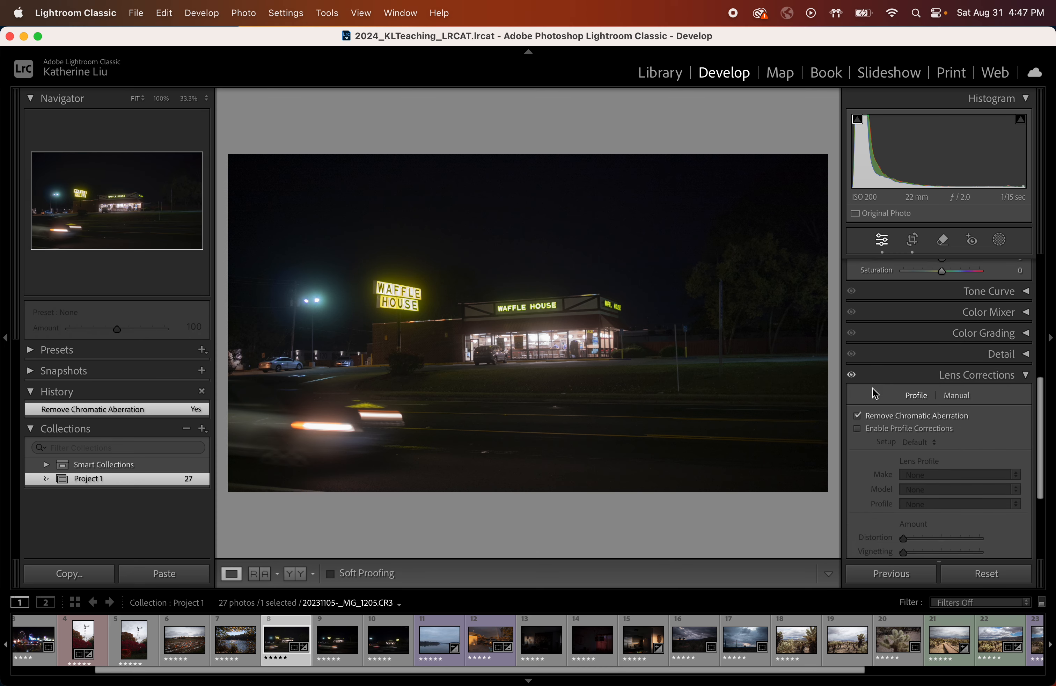
{"action": "scroll", "coordinate": [872, 401], "scroll_direction": "up", "scroll_amount": 1}
{"action": "left_click", "coordinate": [864, 445]}
{"action": "scroll", "coordinate": [880, 436], "scroll_direction": "up", "scroll_amount": 5}
{"action": "scroll", "coordinate": [882, 437], "scroll_direction": "up", "scroll_amount": 4}
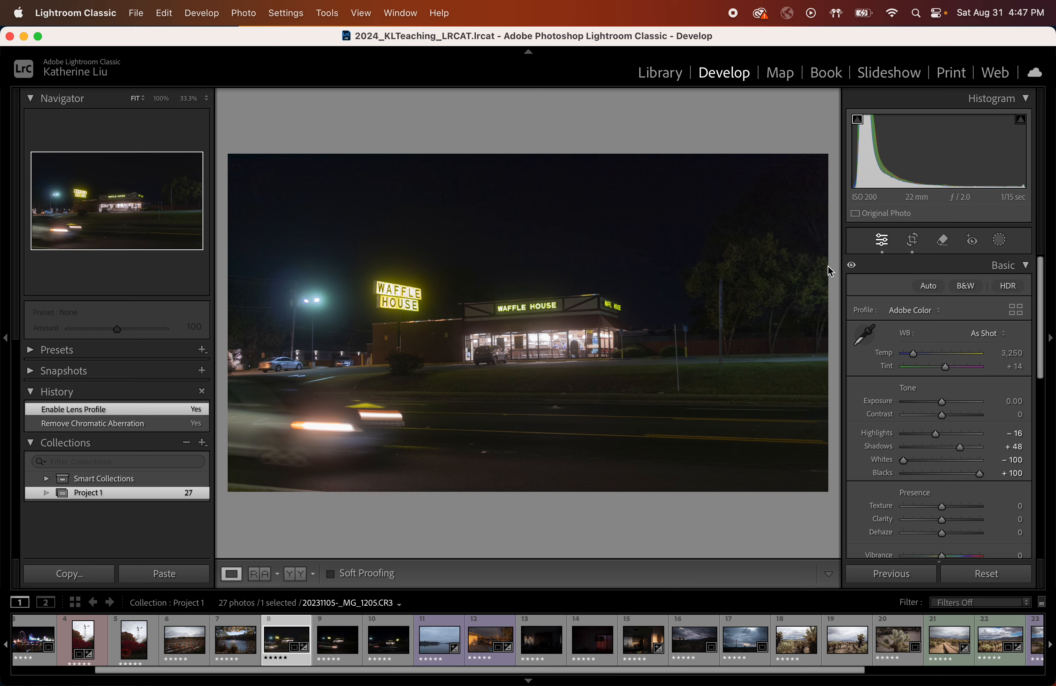
Step: Open the Pacific Park night photo and set its Blacks to +5, Whites to −97 and Highlights to −16
{"action": "scroll", "coordinate": [185, 648], "scroll_direction": "up", "scroll_amount": 2}
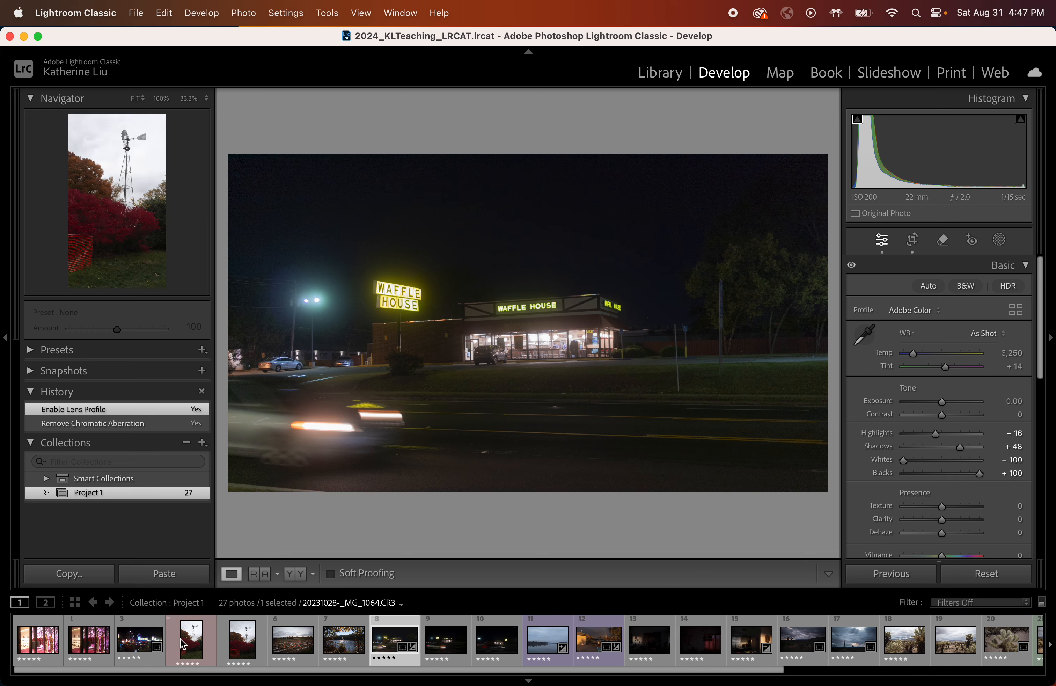
{"action": "left_click", "coordinate": [140, 641]}
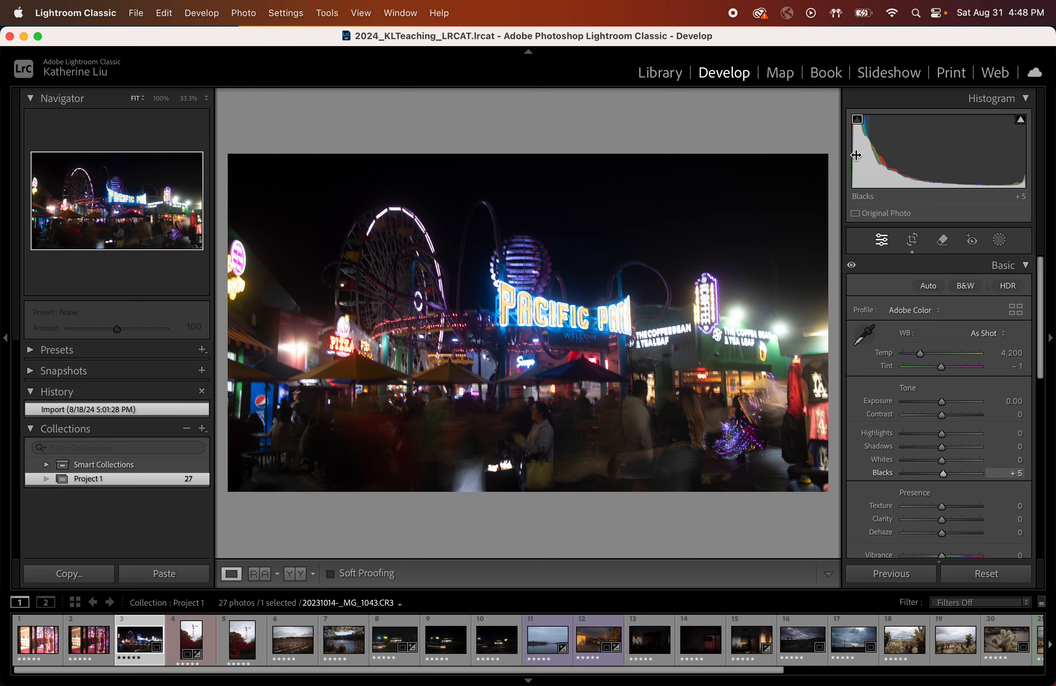
{"action": "left_click_drag", "start_coordinate": [855, 155], "coordinate": [856, 152]}
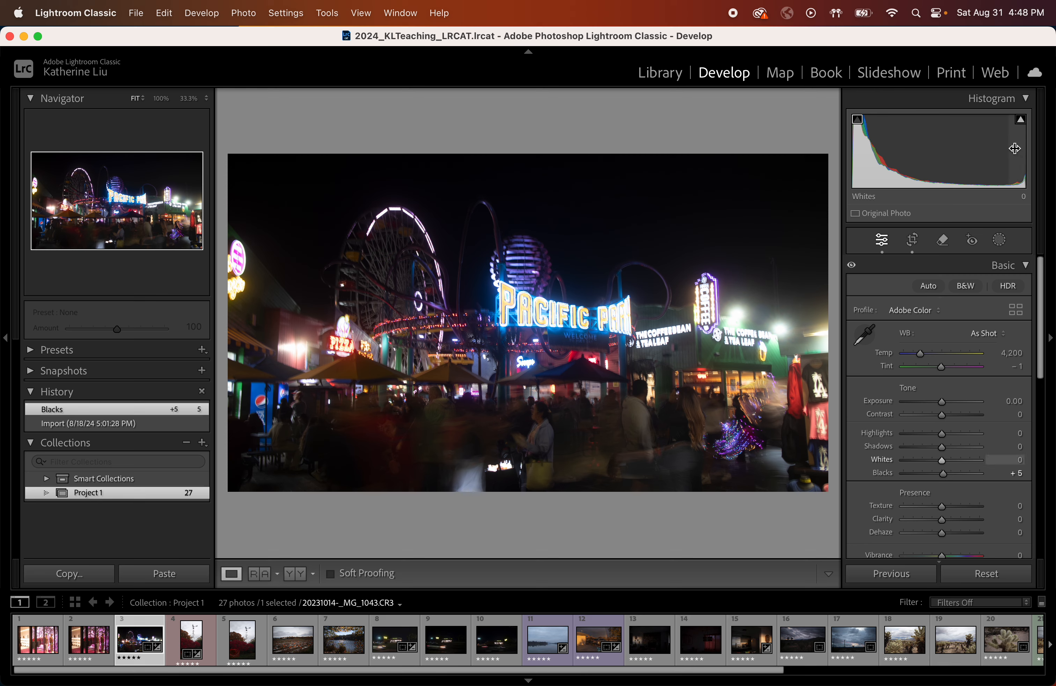
{"action": "left_click_drag", "start_coordinate": [941, 460], "coordinate": [905, 461]}
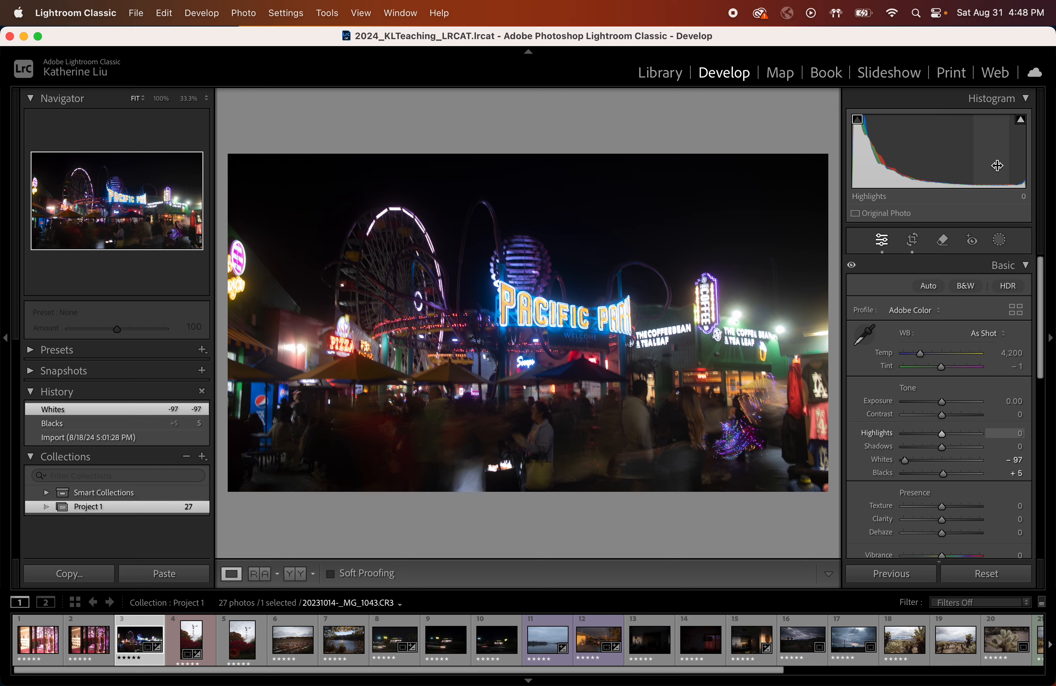
{"action": "left_click_drag", "start_coordinate": [941, 433], "coordinate": [936, 434]}
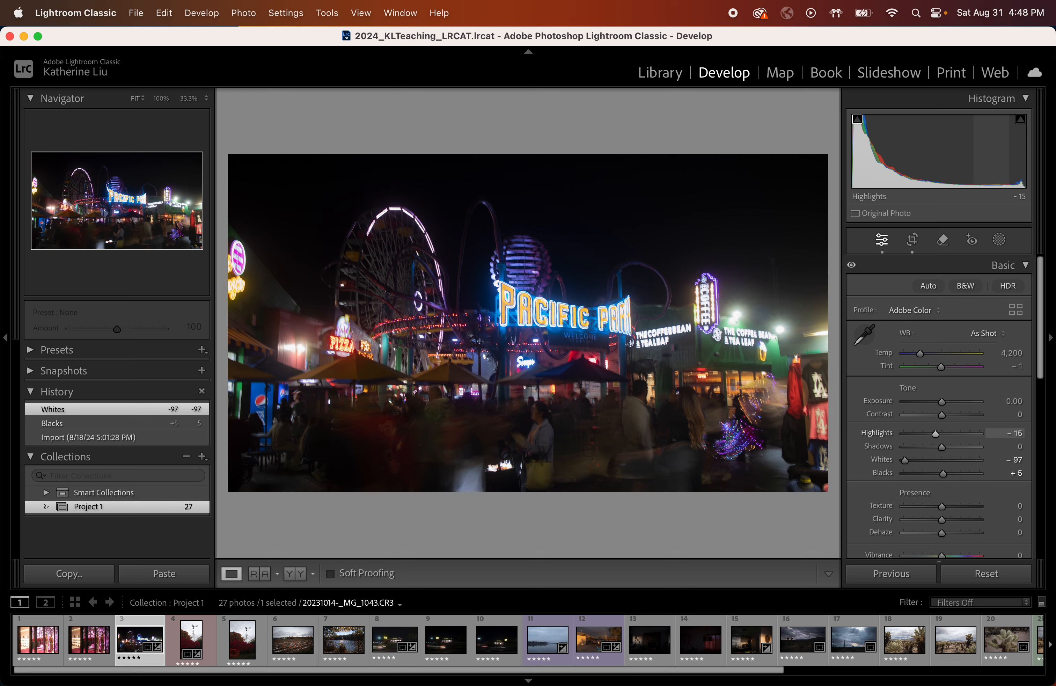
{"action": "left_click_drag", "start_coordinate": [1004, 159], "coordinate": [1004, 160]}
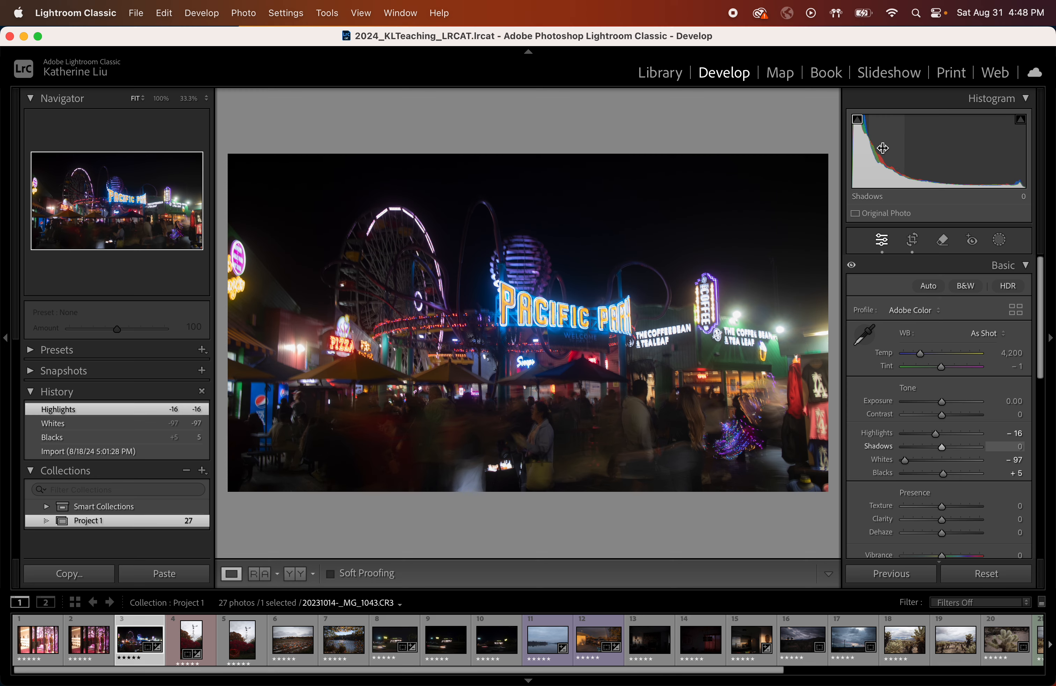
Step: Raise the Pacific Park photo's Exposure to +1.22 and bring its Shadows to +38 through the histogram
{"action": "left_click_drag", "start_coordinate": [942, 447], "coordinate": [962, 446]}
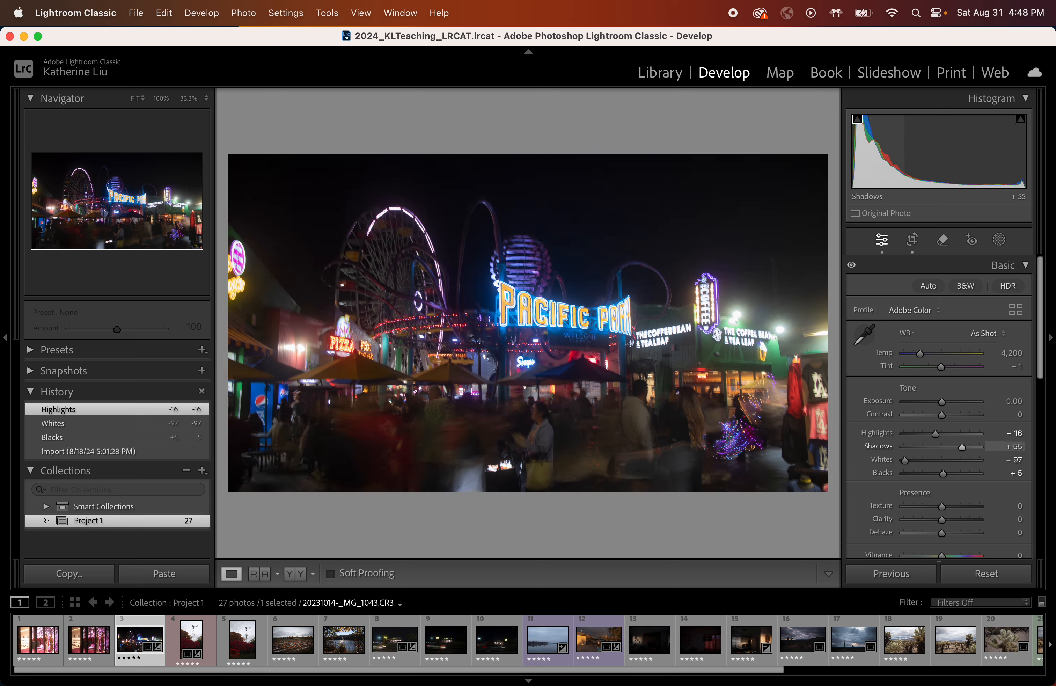
{"action": "left_click_drag", "start_coordinate": [888, 158], "coordinate": [887, 158]}
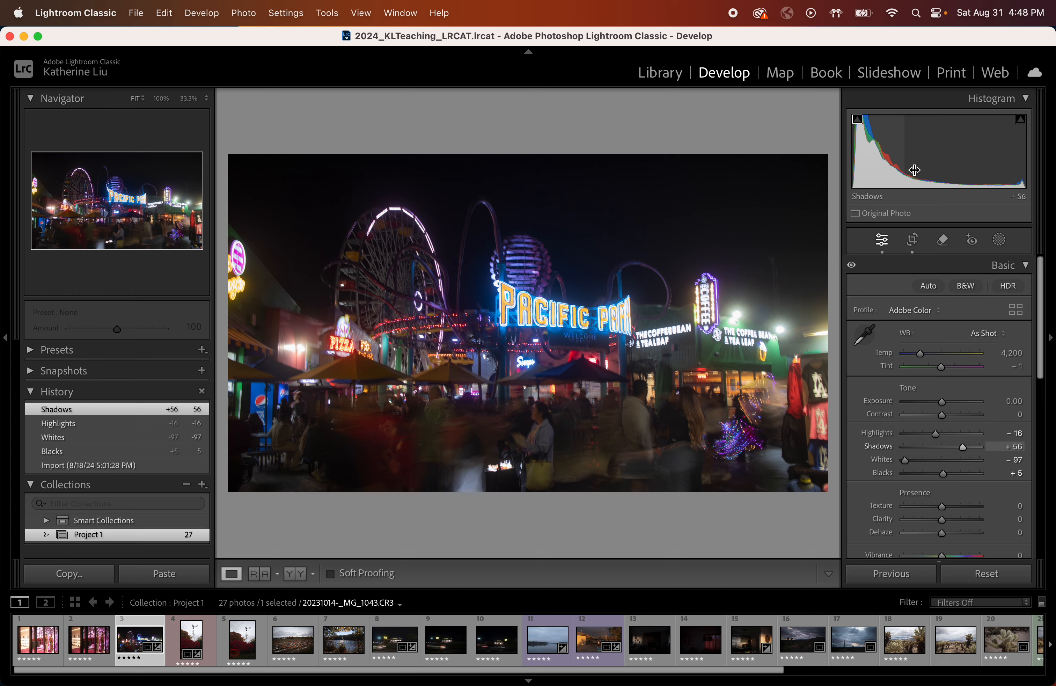
{"action": "mouse_move", "coordinate": [921, 150]}
{"action": "left_mouse_down"}
{"action": "mouse_move", "coordinate": [974, 150]}
{"action": "mouse_move", "coordinate": [937, 150]}
{"action": "left_mouse_up"}
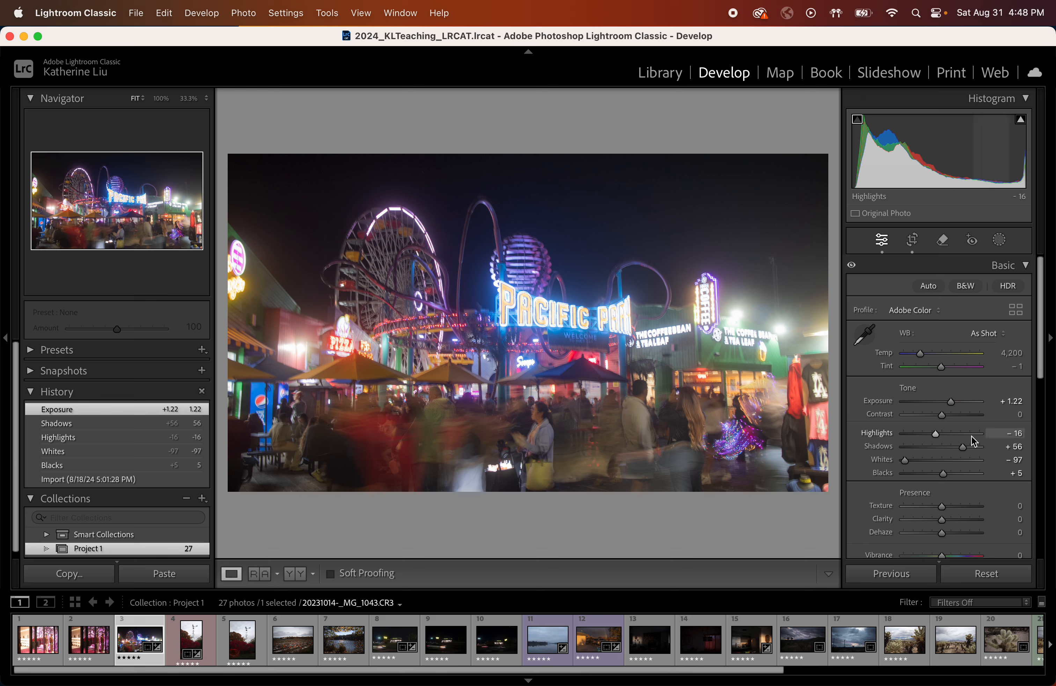
{"action": "left_click_drag", "start_coordinate": [906, 168], "coordinate": [887, 166]}
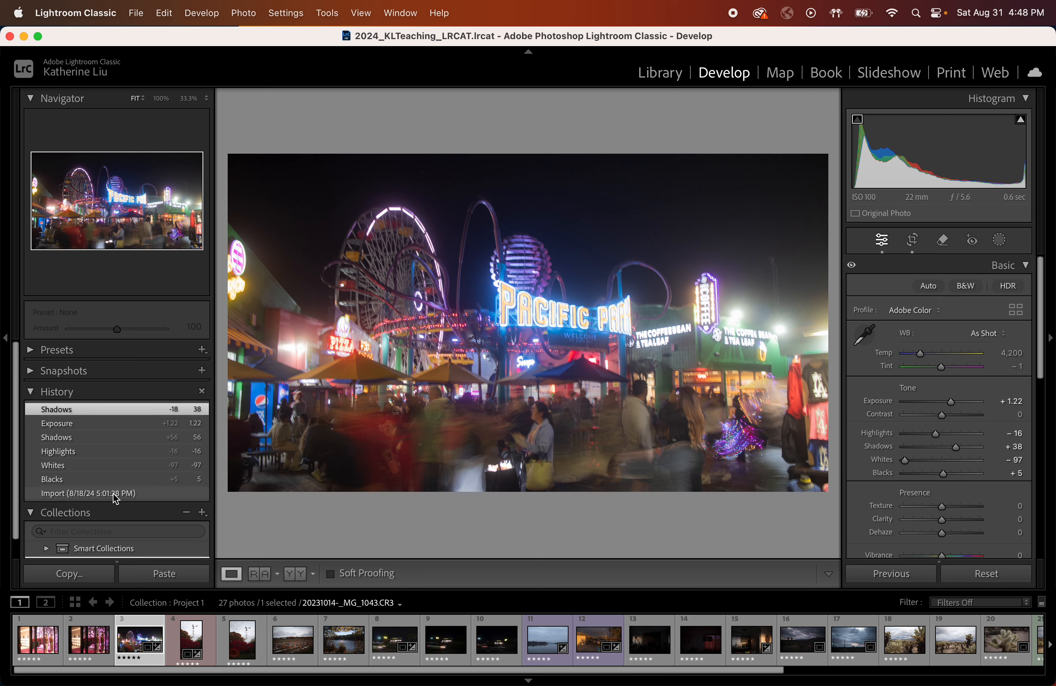
Step: Restore the Pacific Park photo's Import history state and reset all its develop settings, including the crop
{"action": "left_click", "coordinate": [114, 493]}
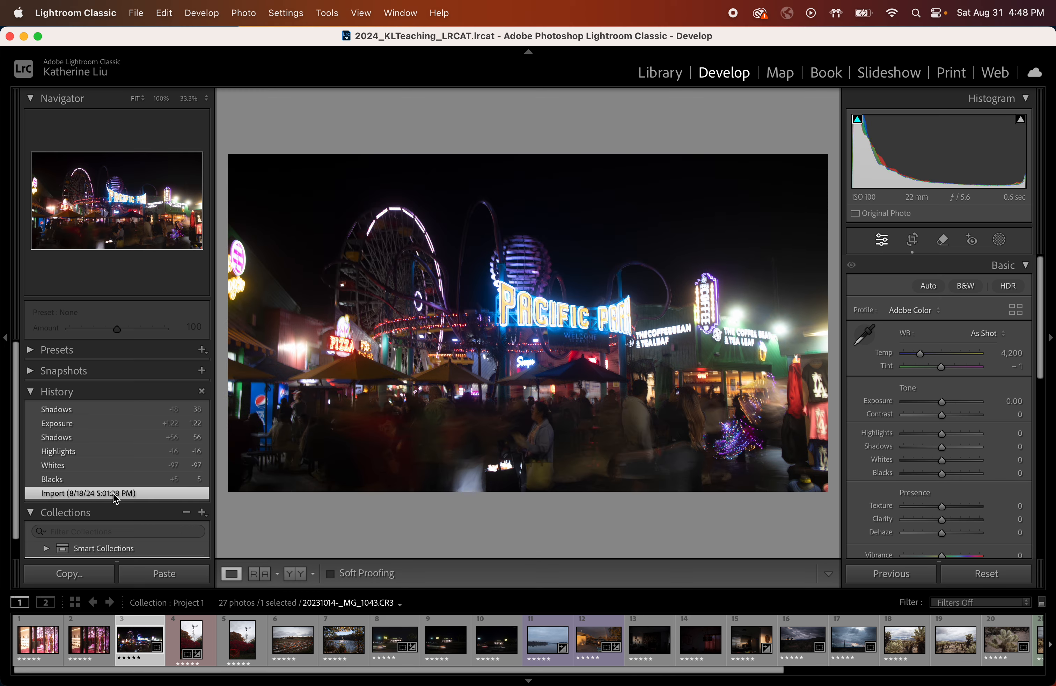
{"action": "right_click", "coordinate": [115, 495]}
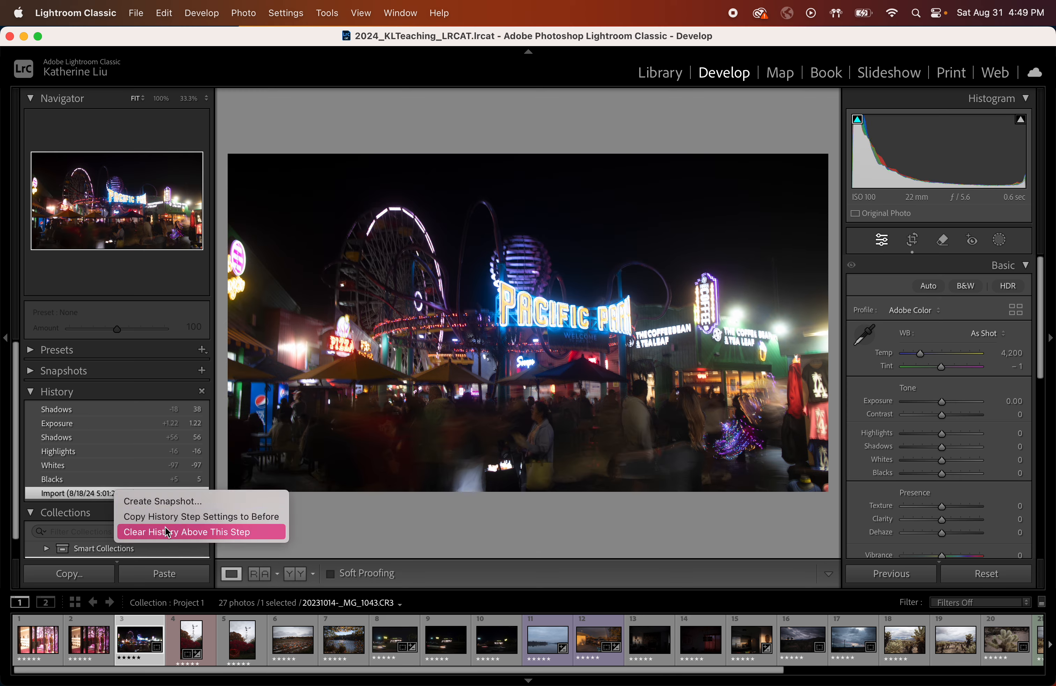
{"action": "left_click", "coordinate": [139, 453]}
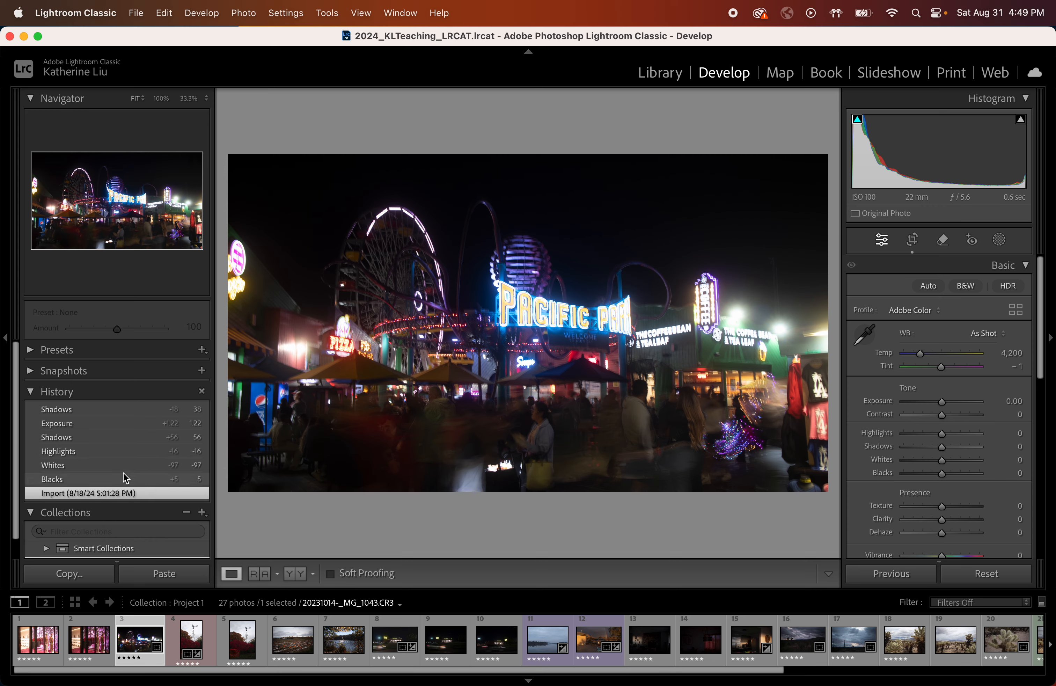
{"action": "left_click", "coordinate": [1005, 579]}
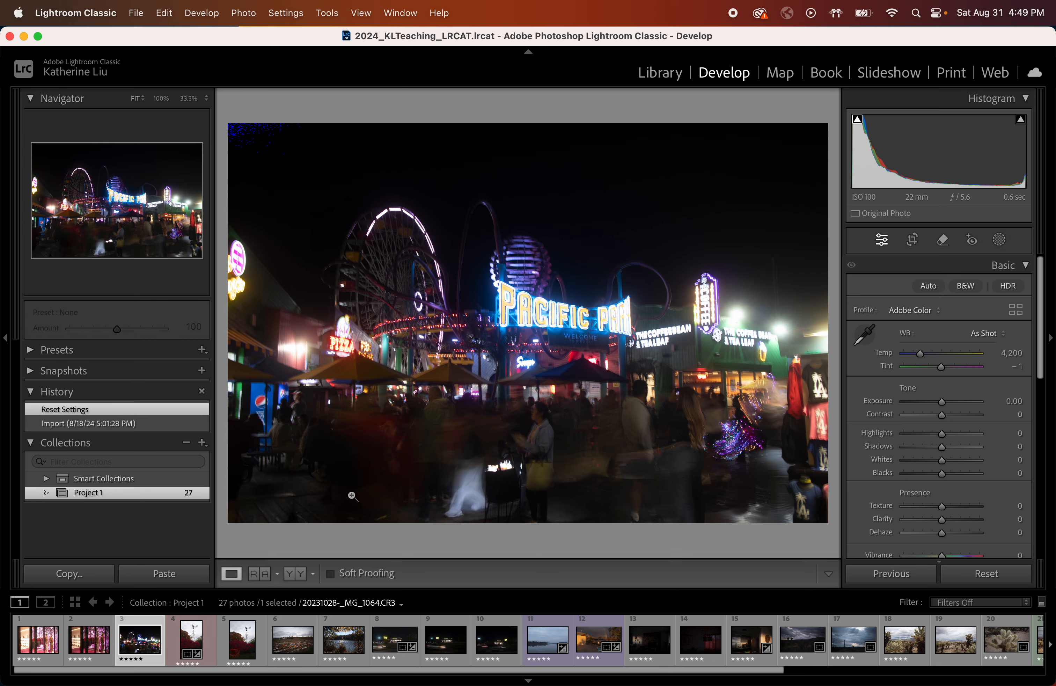
Step: Enable chromatic aberration removal and lens profile corrections for the Pacific Park photo
{"action": "scroll", "coordinate": [897, 399], "scroll_direction": "down", "scroll_amount": 5}
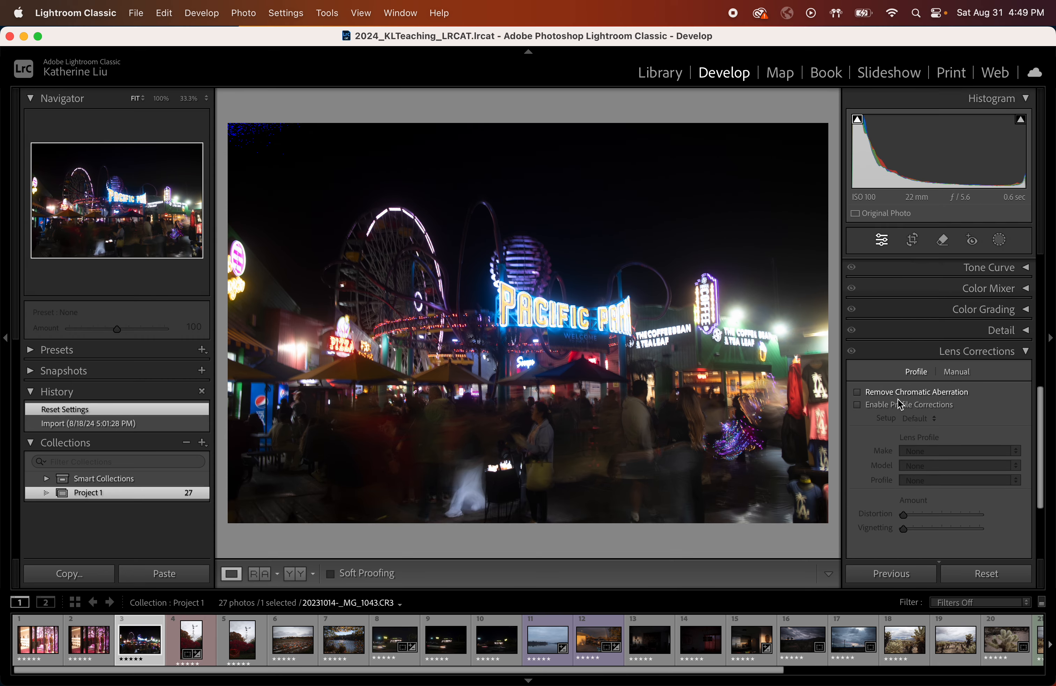
{"action": "left_click", "coordinate": [858, 378]}
{"action": "left_click", "coordinate": [857, 391]}
Step: Lower the Whites to −100 and the Highlights to −9 through the histogram, and review the Basic and Lens Corrections settings
{"action": "scroll", "coordinate": [872, 389], "scroll_direction": "up", "scroll_amount": 10}
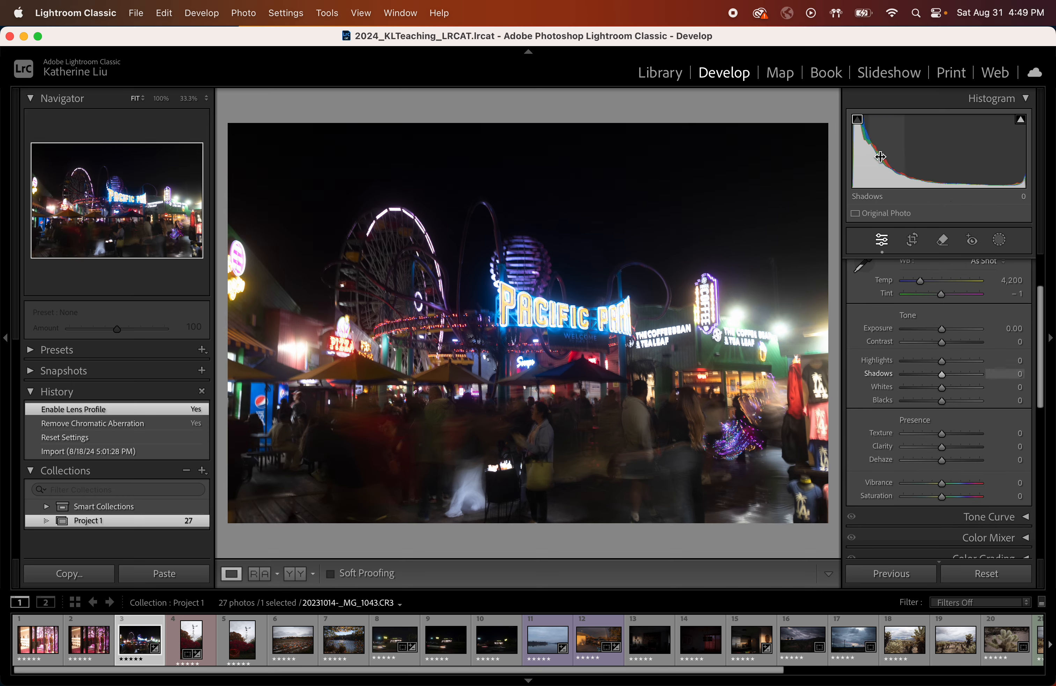
{"action": "left_click_drag", "start_coordinate": [1017, 155], "coordinate": [991, 155]}
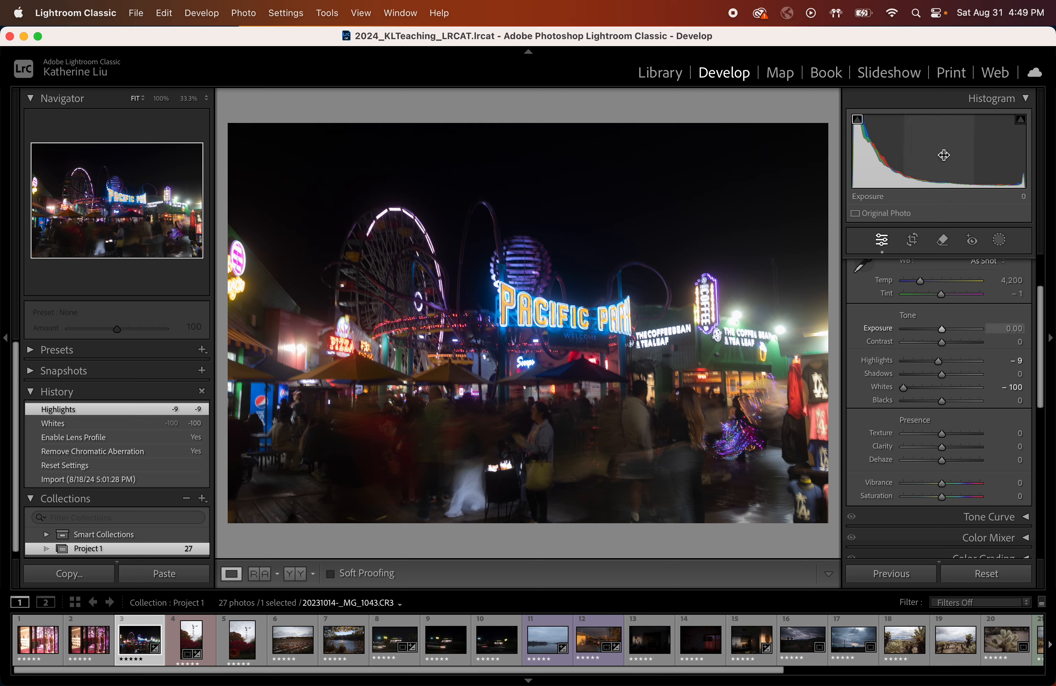
{"action": "scroll", "coordinate": [938, 347], "scroll_direction": "up", "scroll_amount": 3}
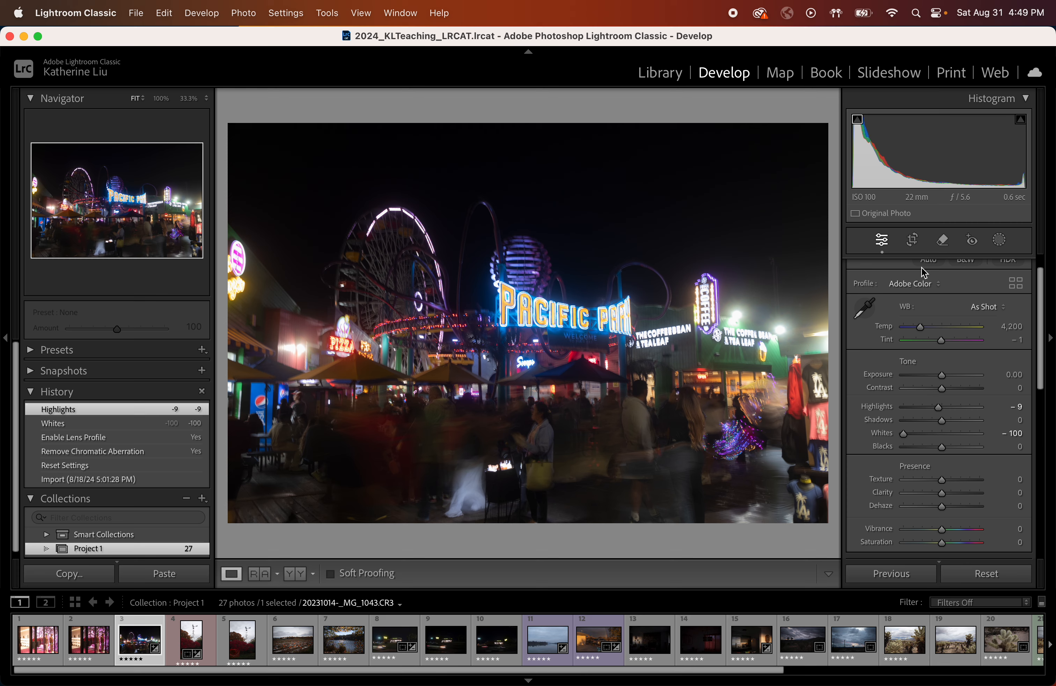
{"action": "scroll", "coordinate": [928, 298], "scroll_direction": "down", "scroll_amount": 3}
{"action": "scroll", "coordinate": [928, 299], "scroll_direction": "up", "scroll_amount": 4}
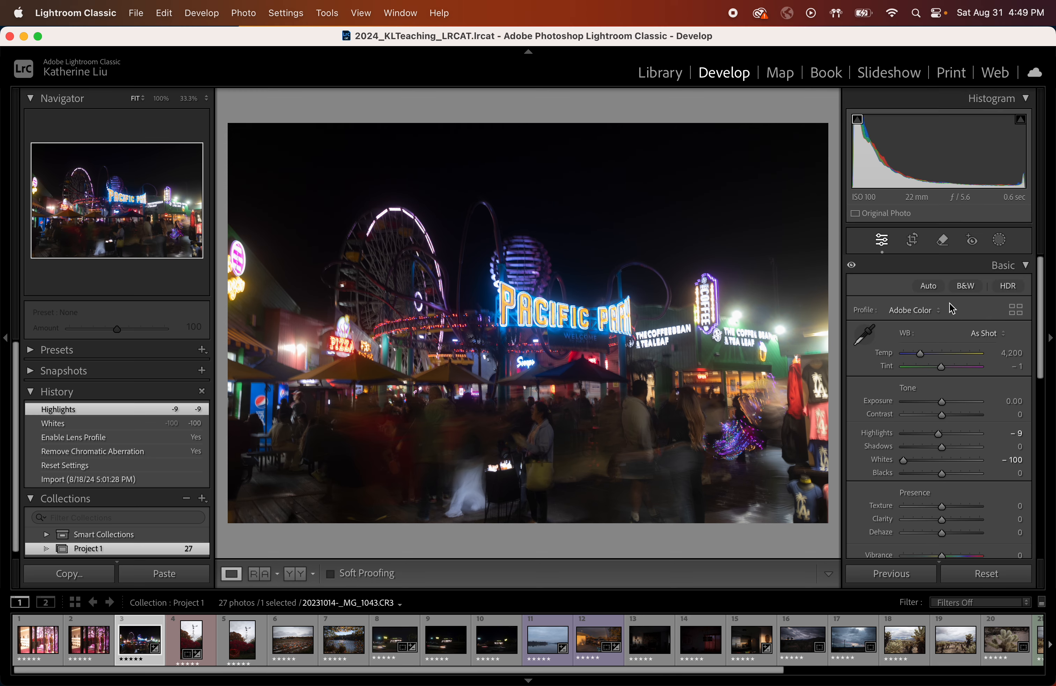
{"action": "scroll", "coordinate": [951, 309], "scroll_direction": "down", "scroll_amount": 5}
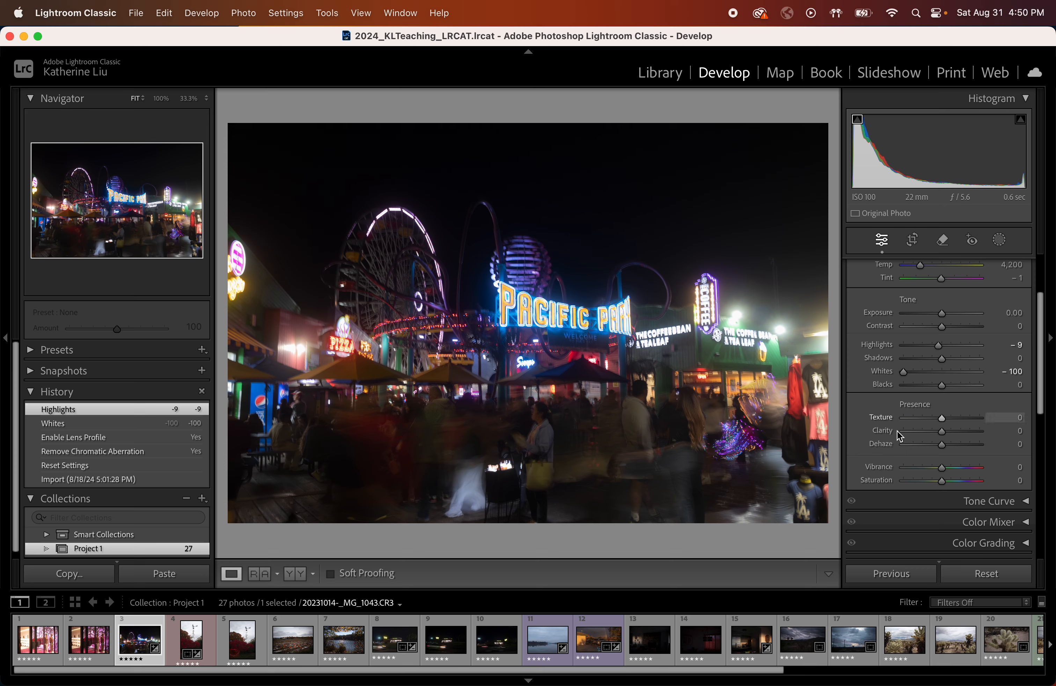
{"action": "scroll", "coordinate": [957, 399], "scroll_direction": "down", "scroll_amount": 12}
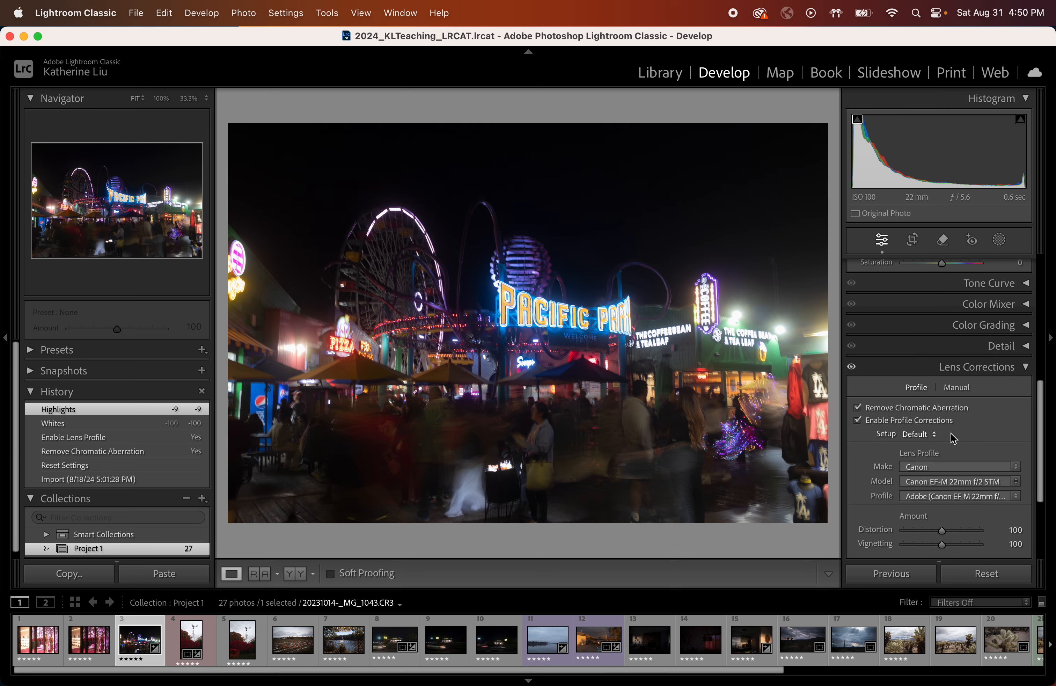
{"action": "scroll", "coordinate": [951, 434], "scroll_direction": "up", "scroll_amount": 2}
{"action": "scroll", "coordinate": [951, 438], "scroll_direction": "up", "scroll_amount": 10}
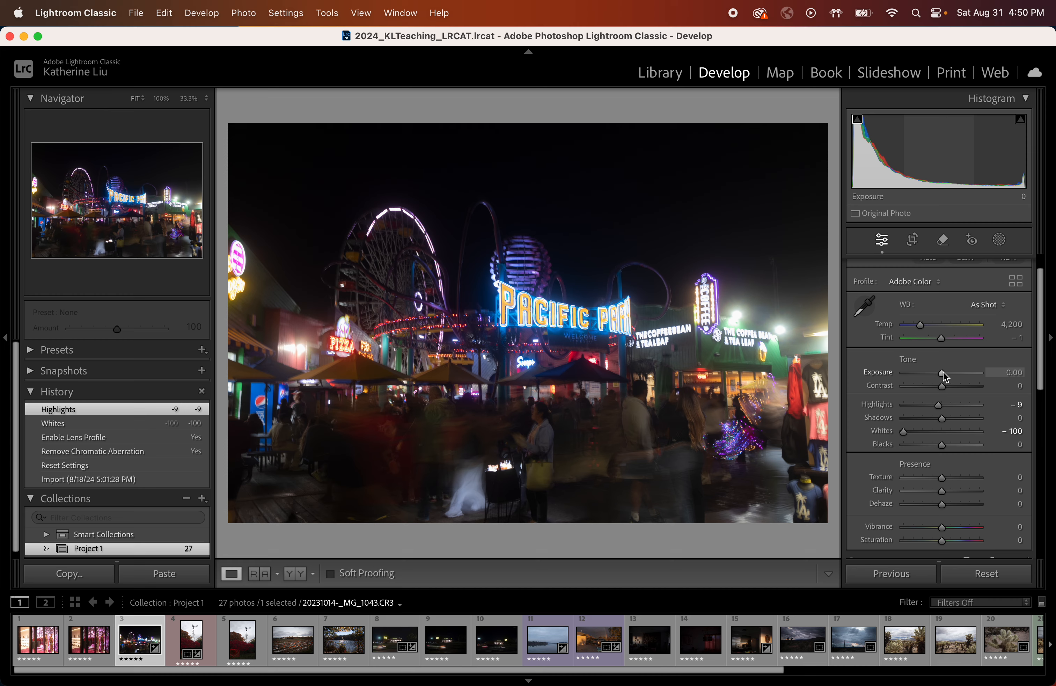
Step: Raise the Exposure to +0.60 with its slider and refine it to exactly +0.50 by value
{"action": "mouse_move", "coordinate": [943, 372]}
{"action": "left_mouse_down"}
{"action": "mouse_move", "coordinate": [959, 372]}
{"action": "mouse_move", "coordinate": [923, 370]}
{"action": "mouse_move", "coordinate": [941, 371]}
{"action": "left_mouse_up"}
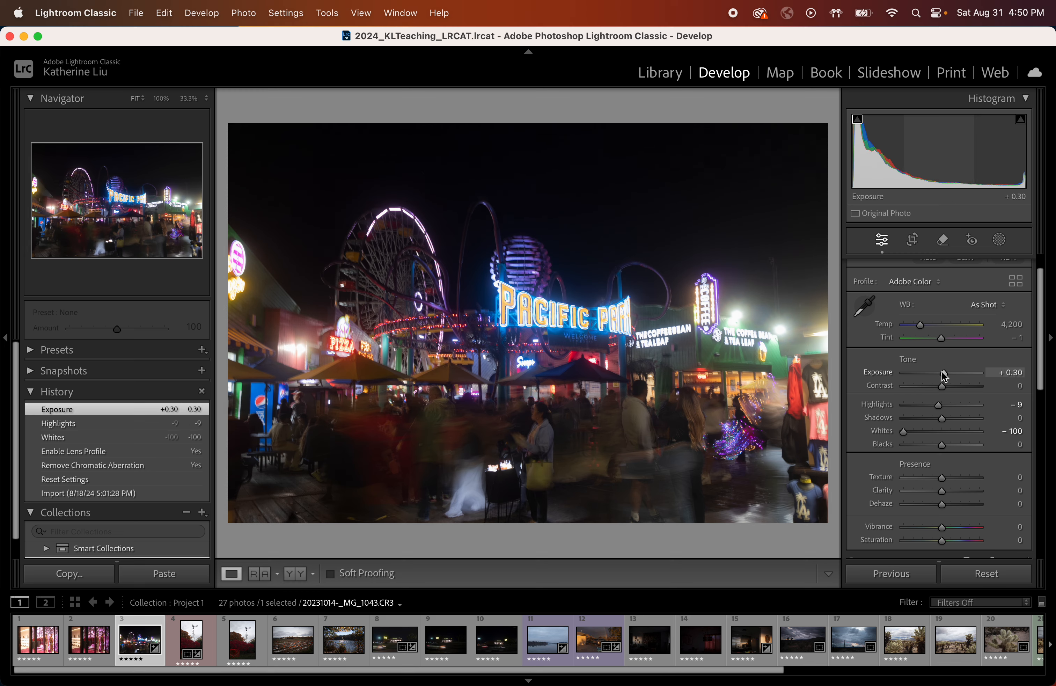
{"action": "left_click_drag", "start_coordinate": [942, 372], "coordinate": [945, 370]}
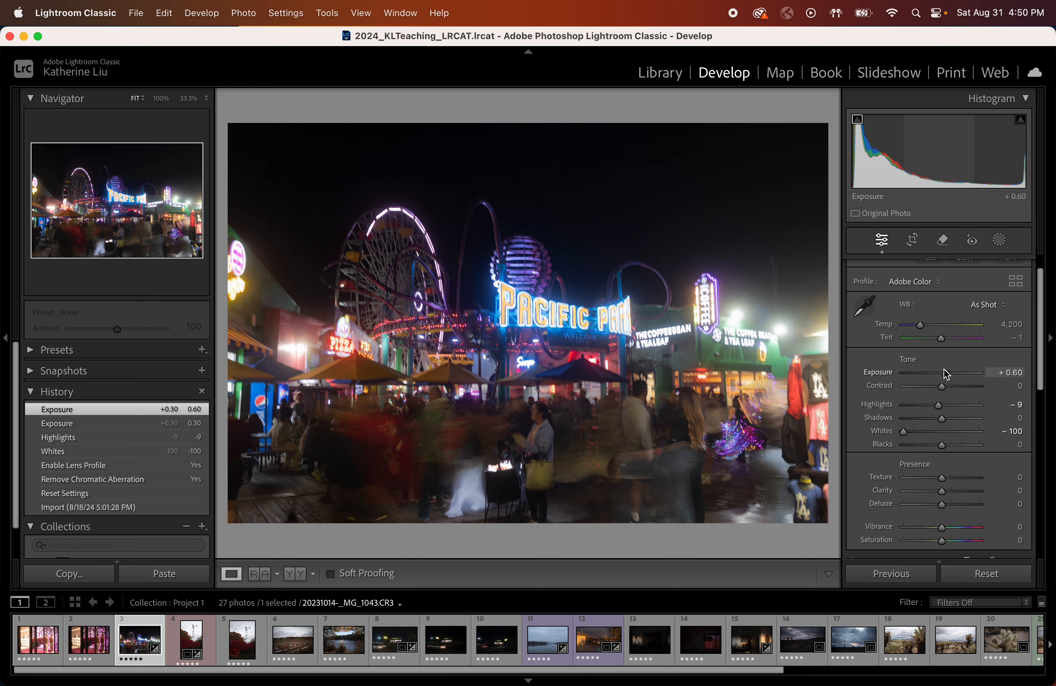
{"action": "left_click", "coordinate": [1013, 375]}
{"action": "key", "text": "BackSpace"}
{"action": "type", "text": ".5"}
{"action": "key", "text": "Return"}
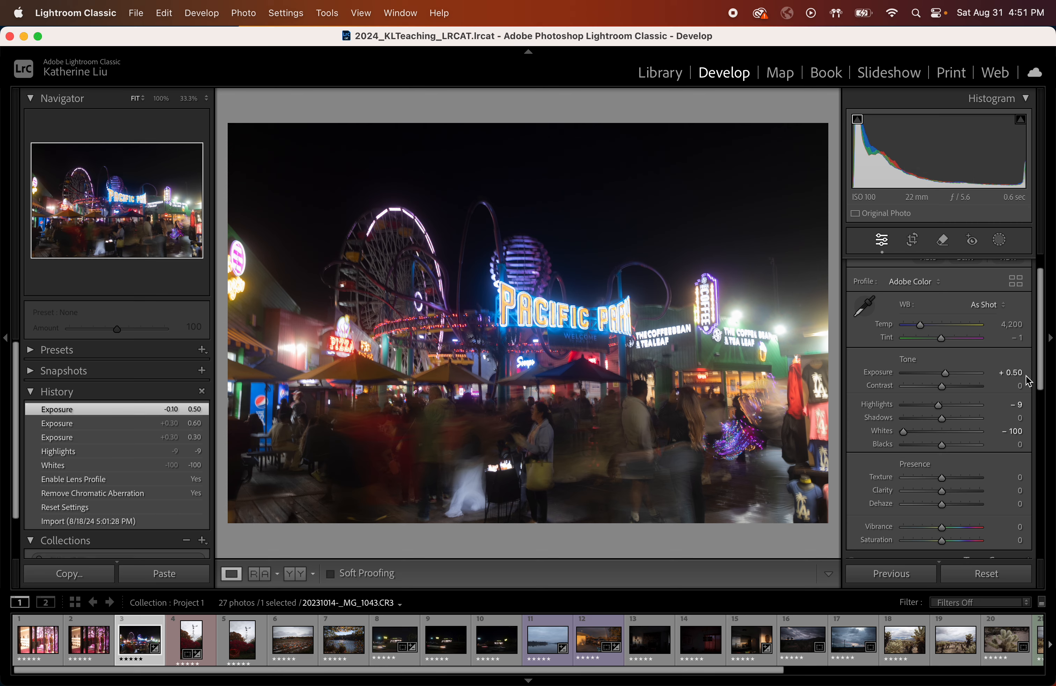
Step: Set the Pacific Park photo's Exposure to exactly −0.50
{"action": "left_click", "coordinate": [1018, 372]}
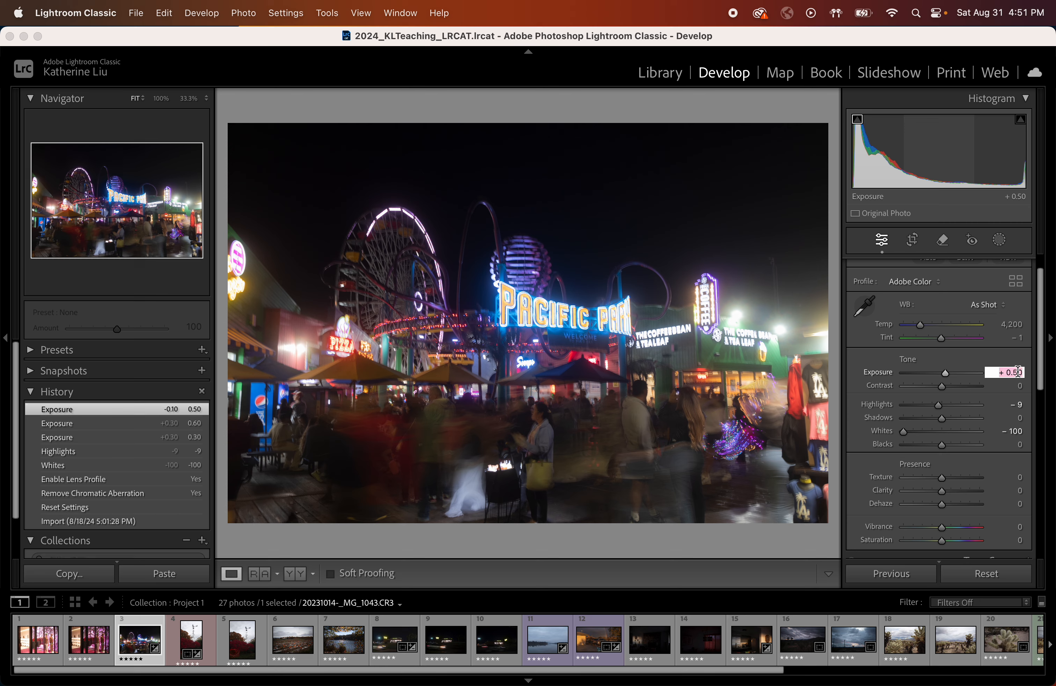
{"action": "type", "text": "- "}
{"action": "type", "text": "0.5"}
{"action": "key", "text": "Return"}
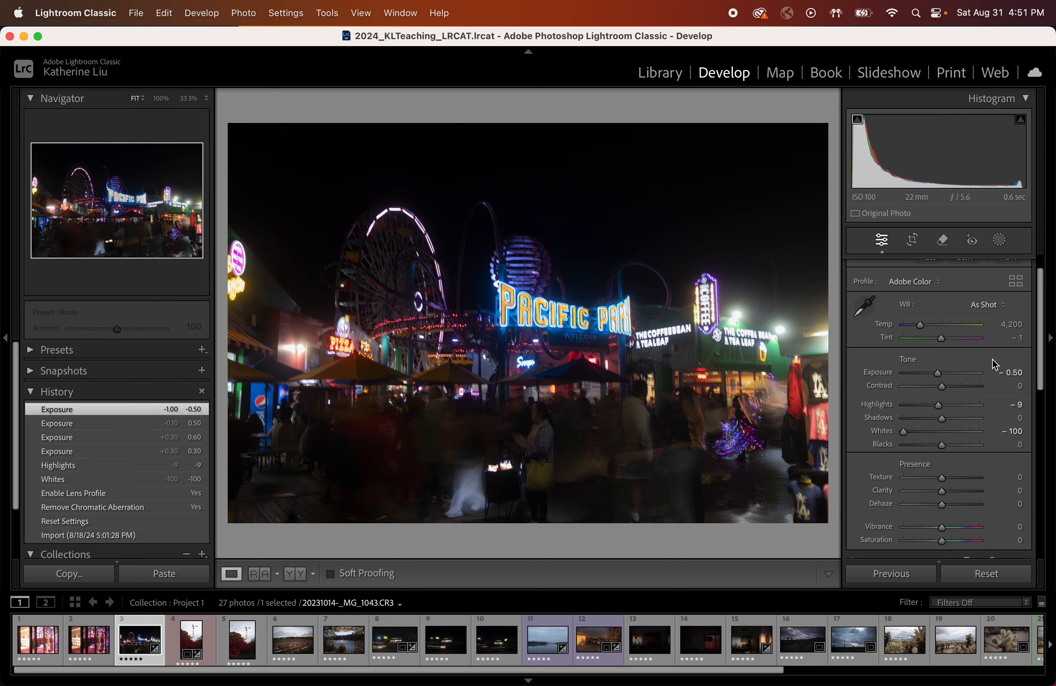
Step: Set the Pacific Park photo's Exposure by value, first to +0.05 and finally to −0.05
{"action": "left_click", "coordinate": [1009, 372]}
{"action": "key", "text": "BackSpace"}
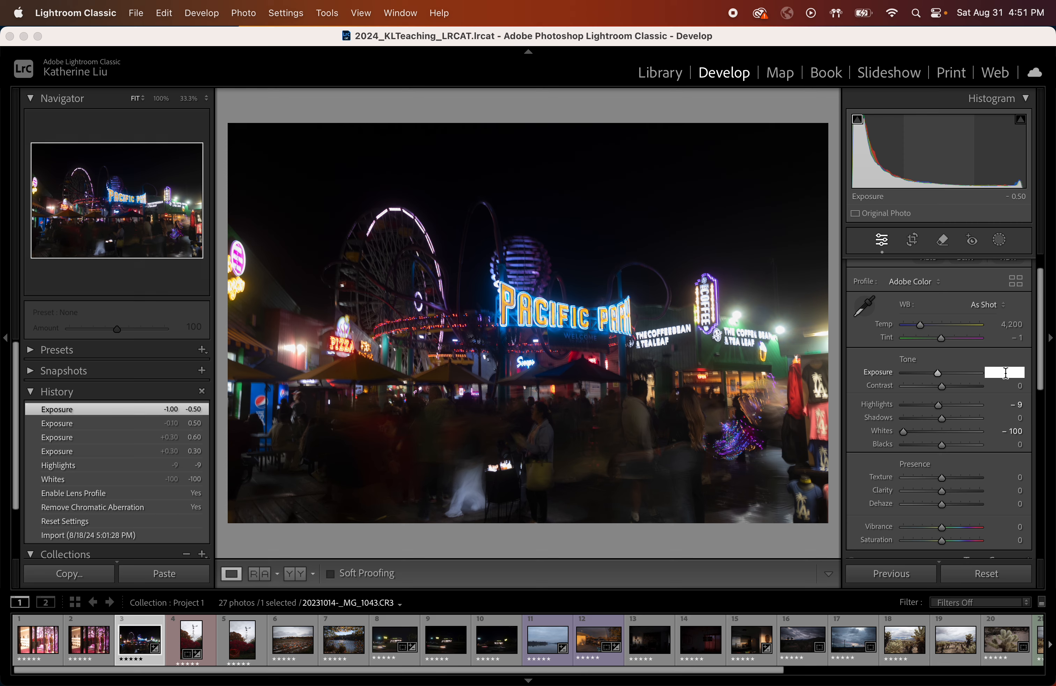
{"action": "type", "text": ".05"}
{"action": "key", "text": "Return"}
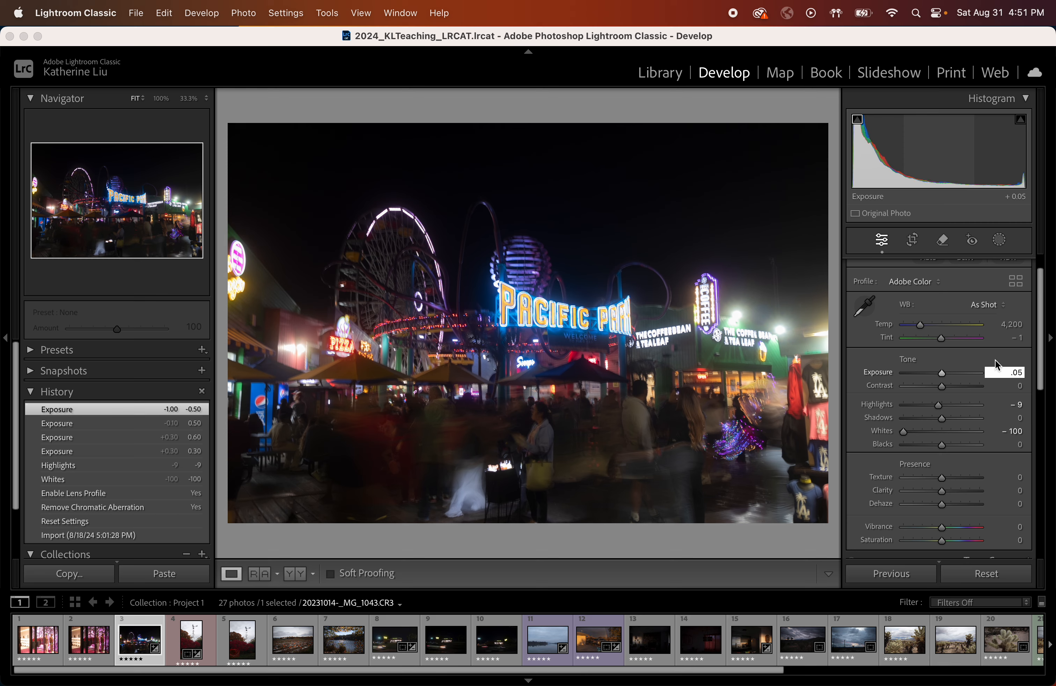
{"action": "left_click", "coordinate": [1015, 374]}
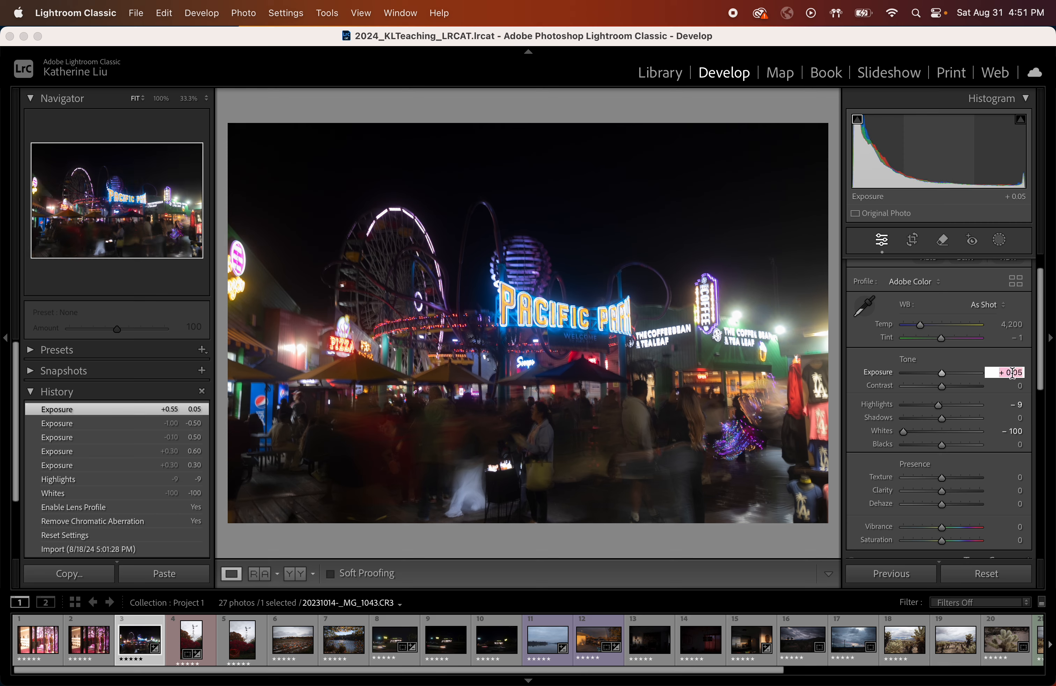
{"action": "type", "text": "- 0.05"}
{"action": "key", "text": "Return"}
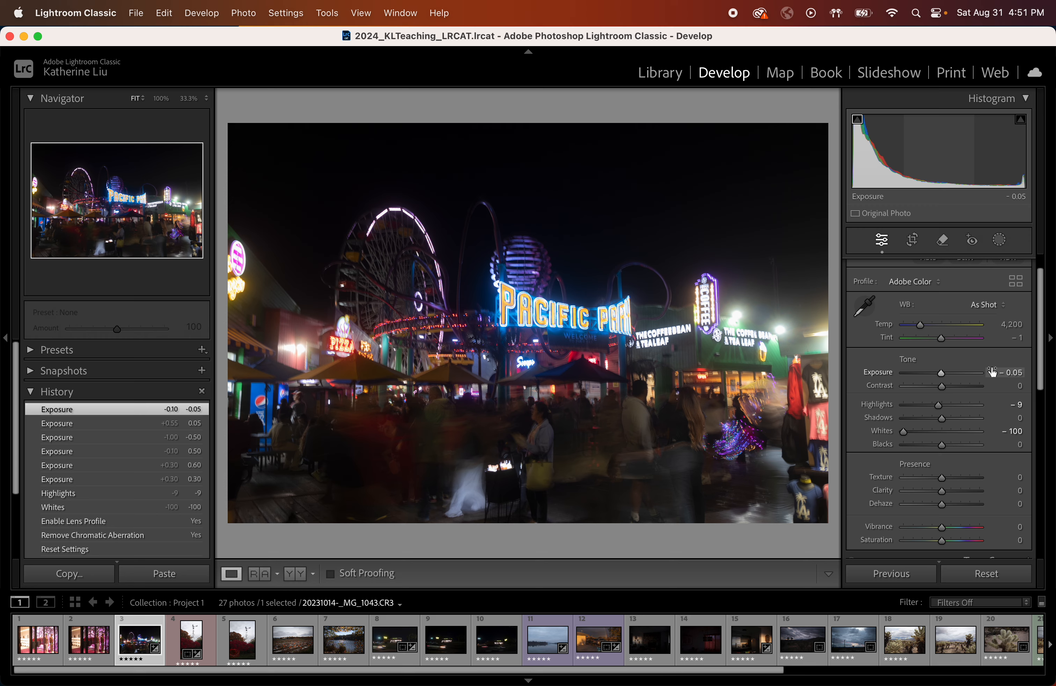
Step: Try several brighter Exposure settings up to +3.40 with the slider, restoring the Exposure to its default of 0.00
{"action": "mouse_move", "coordinate": [941, 373]}
{"action": "left_mouse_down"}
{"action": "mouse_move", "coordinate": [954, 373]}
{"action": "mouse_move", "coordinate": [944, 375]}
{"action": "left_mouse_up"}
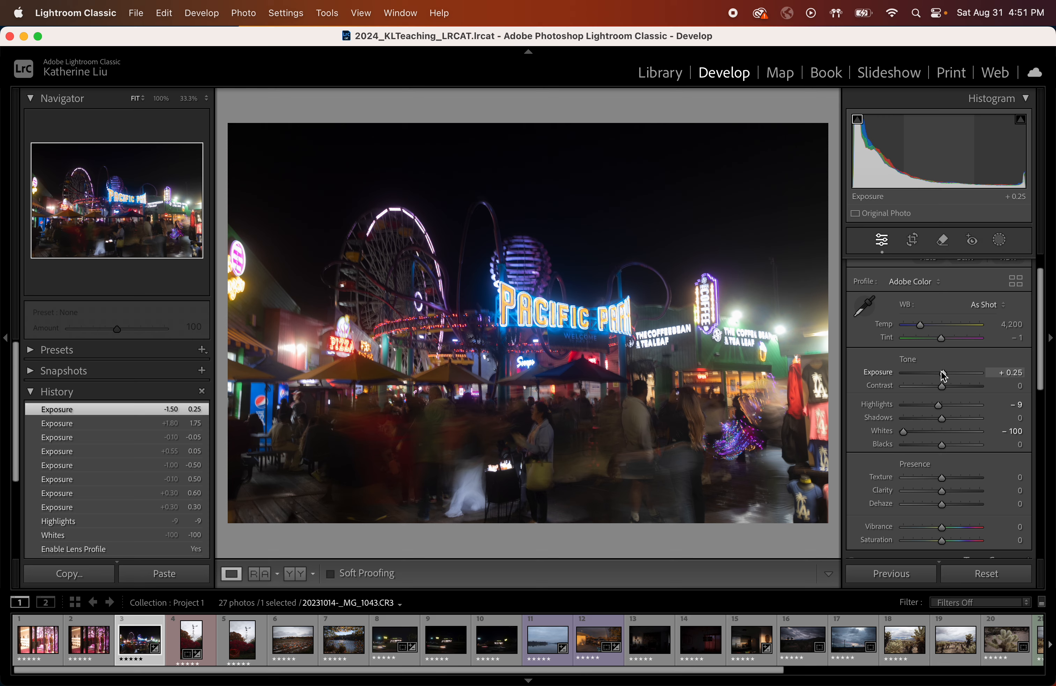
{"action": "left_click_drag", "start_coordinate": [942, 373], "coordinate": [965, 369]}
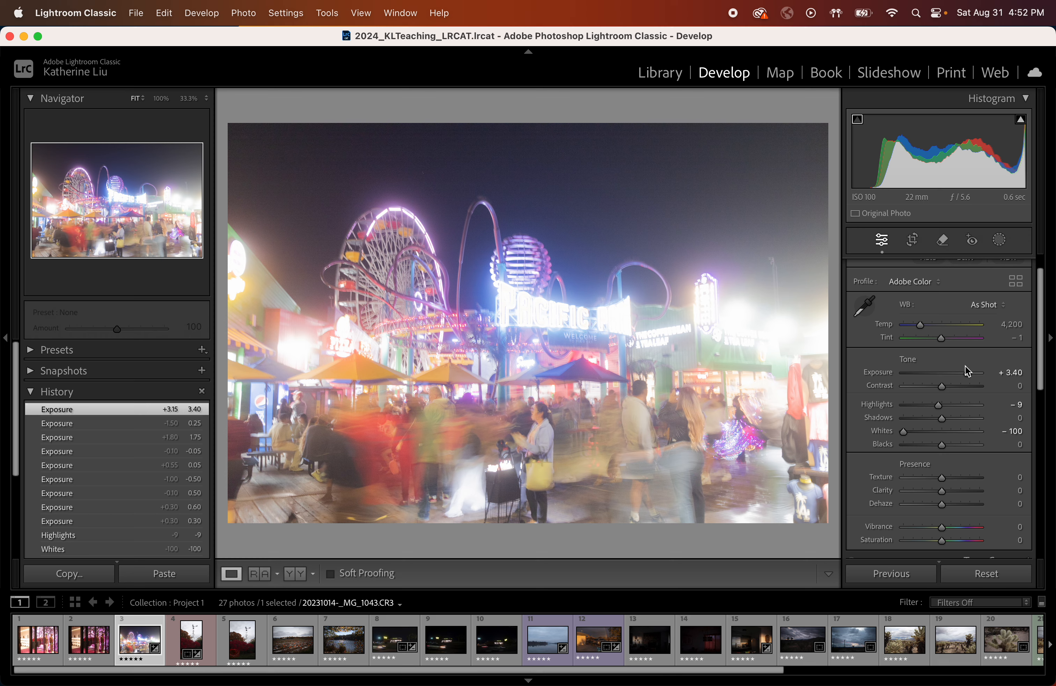
{"action": "mouse_move", "coordinate": [964, 366]}
{"action": "left_mouse_down"}
{"action": "mouse_move", "coordinate": [950, 373]}
{"action": "mouse_move", "coordinate": [965, 371]}
{"action": "left_mouse_up"}
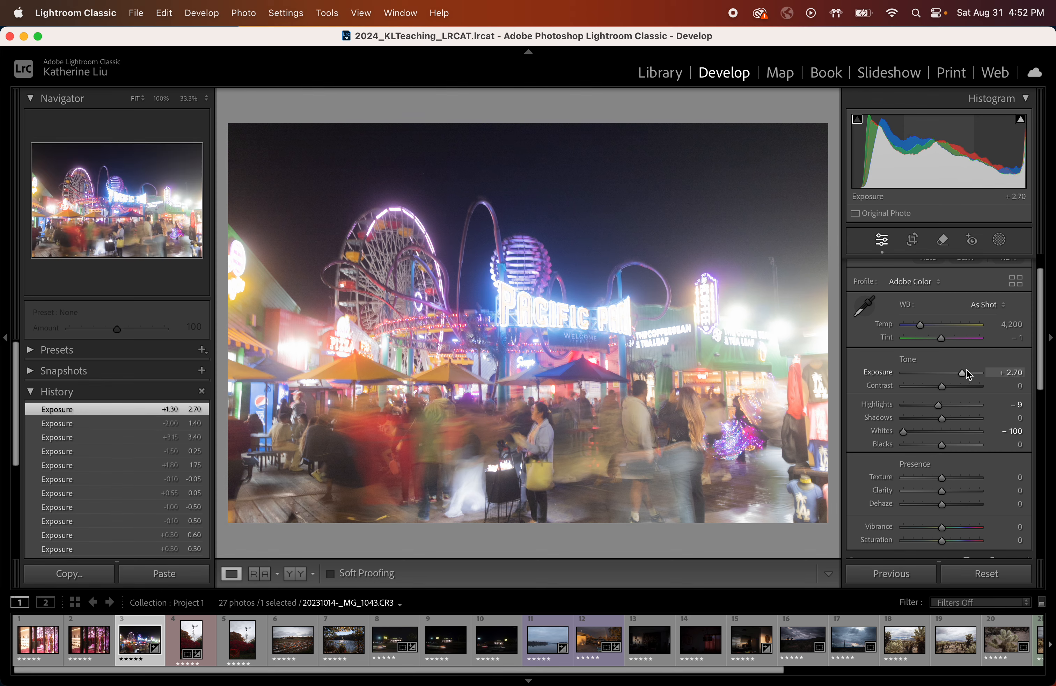
{"action": "double_click", "coordinate": [883, 378]}
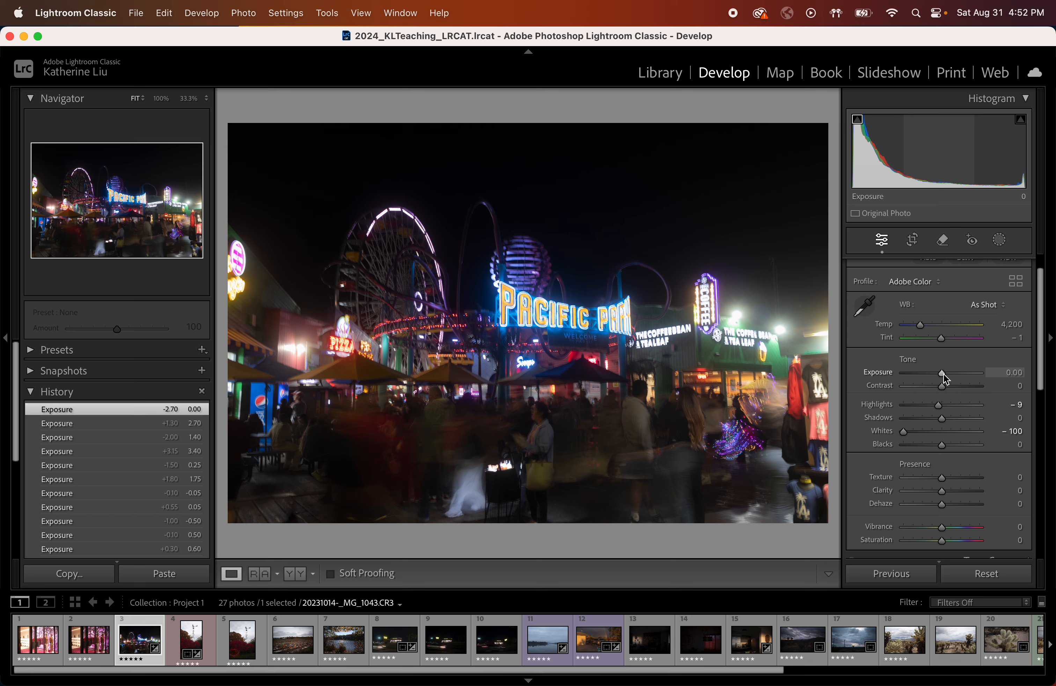
{"action": "mouse_move", "coordinate": [950, 375]}
{"action": "left_mouse_down"}
{"action": "mouse_move", "coordinate": [936, 373]}
{"action": "mouse_move", "coordinate": [967, 374]}
{"action": "left_mouse_up"}
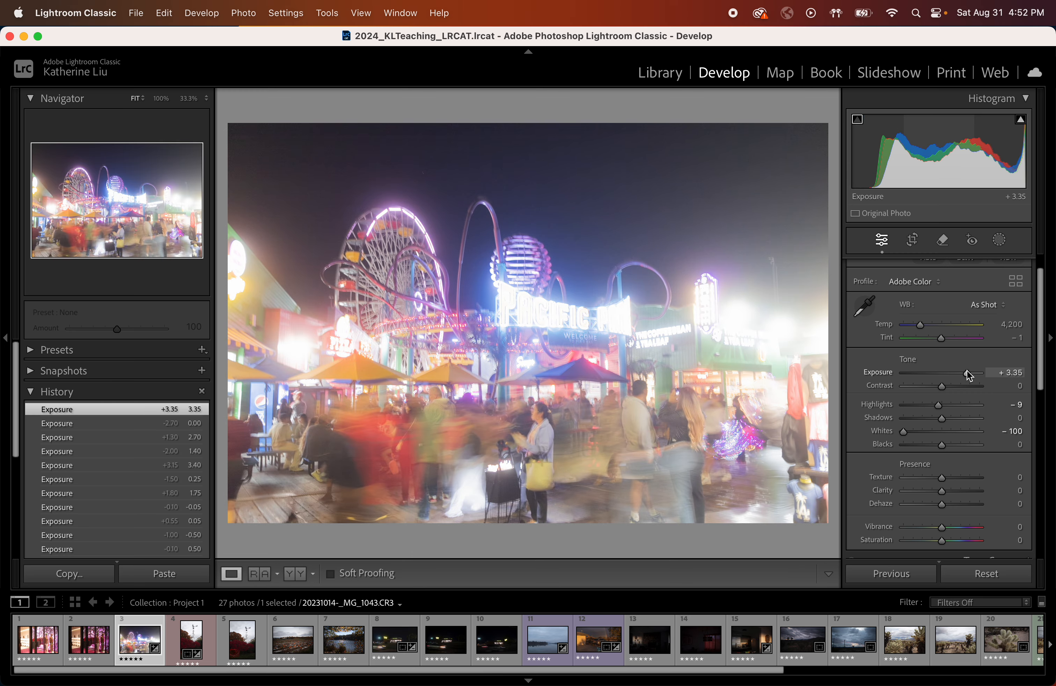
{"action": "double_click", "coordinate": [882, 378]}
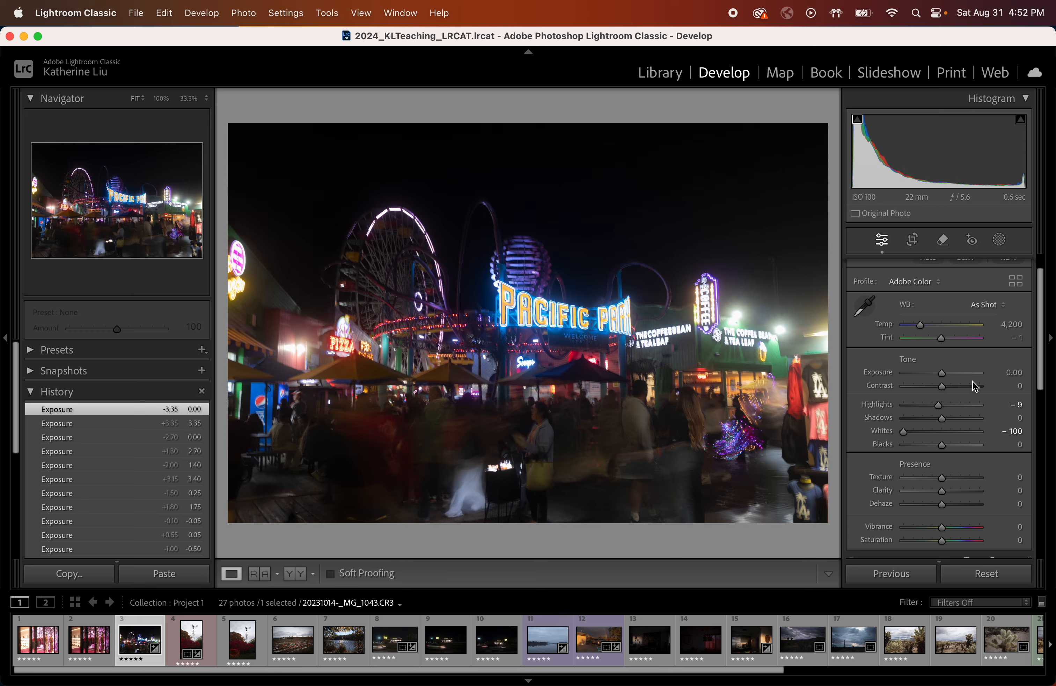
Step: Try Exposure +2.75, Contrast −69, Shadows +45 and Highlights −47 on the Pacific Park photo, and reset all its develop settings
{"action": "left_click_drag", "start_coordinate": [938, 377], "coordinate": [917, 386]}
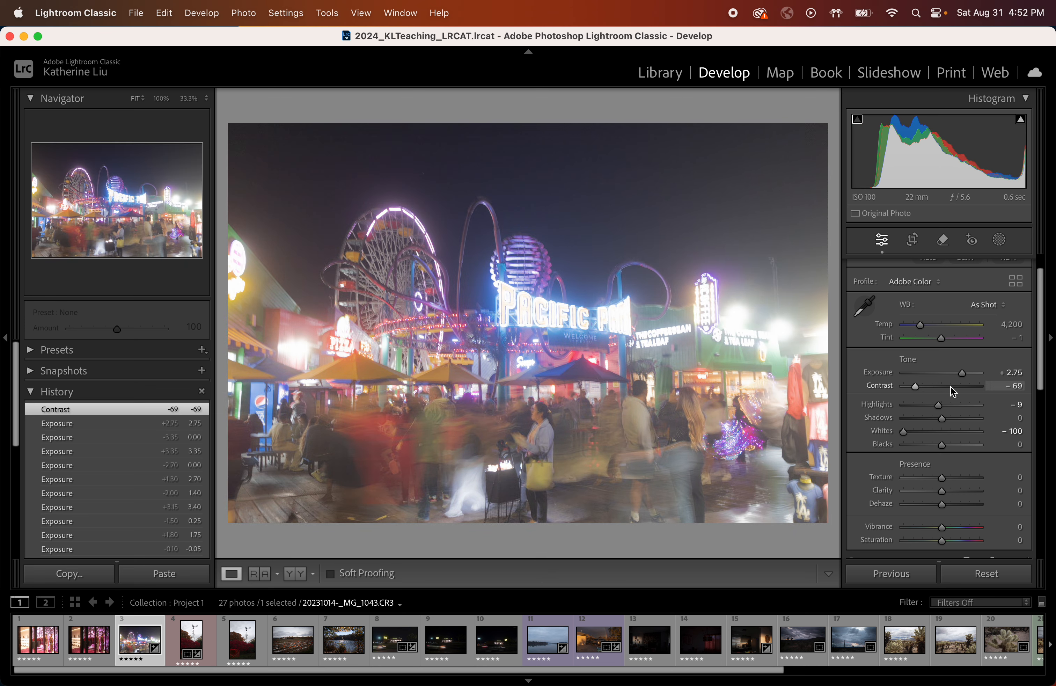
{"action": "mouse_move", "coordinate": [942, 417]}
{"action": "left_mouse_down"}
{"action": "mouse_move", "coordinate": [957, 419]}
{"action": "mouse_move", "coordinate": [928, 408]}
{"action": "left_mouse_up"}
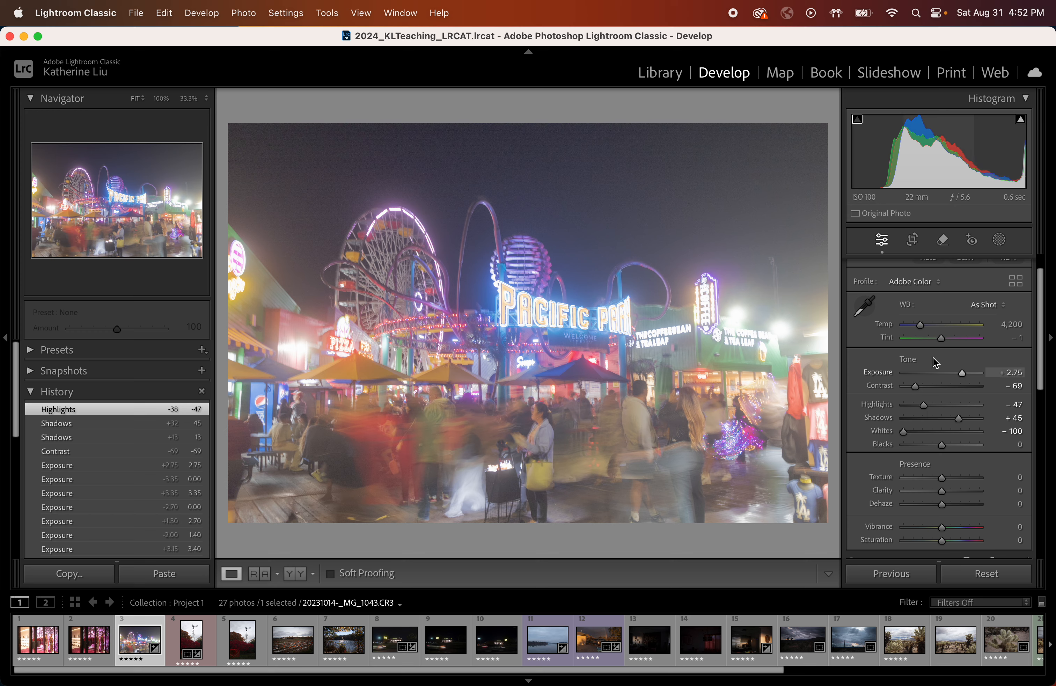
{"action": "key", "text": "super+shift+r"}
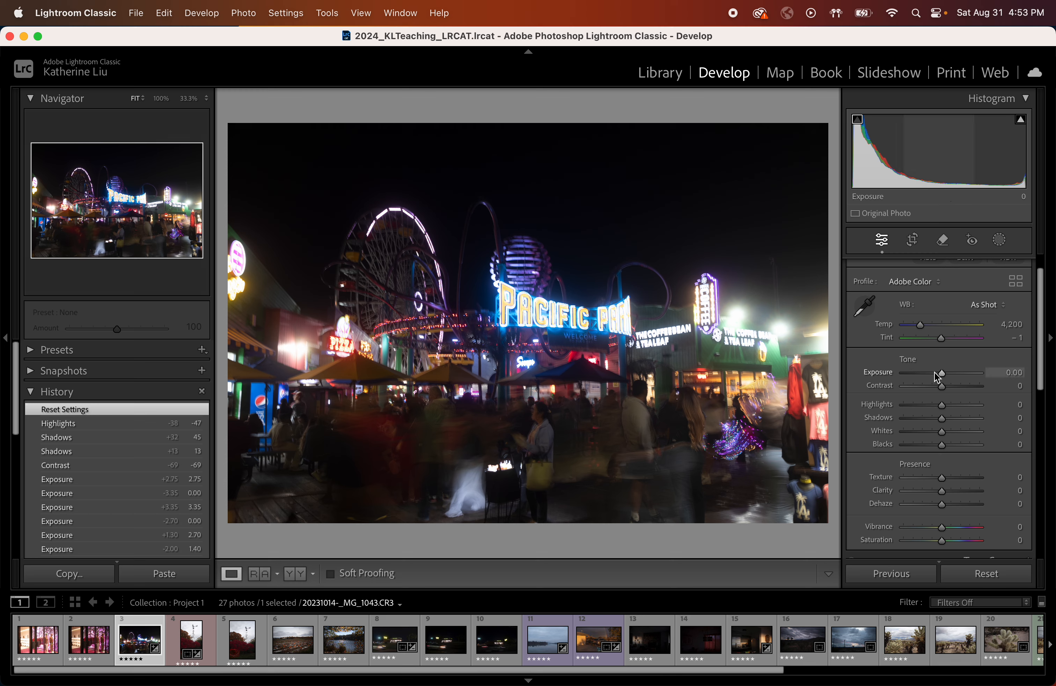
Step: Lower the Whites to −28 and Highlights to −21 through the histogram, and raise the Exposure to +0.40 and Contrast to +11
{"action": "left_click_drag", "start_coordinate": [1013, 155], "coordinate": [996, 155]}
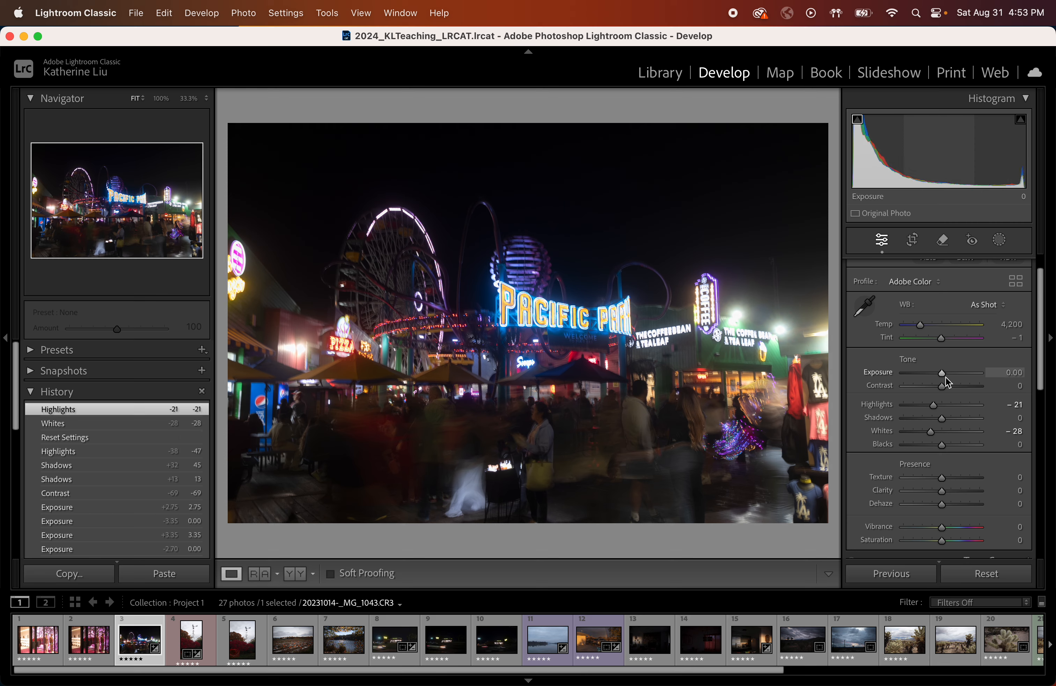
{"action": "left_click_drag", "start_coordinate": [944, 375], "coordinate": [946, 374]}
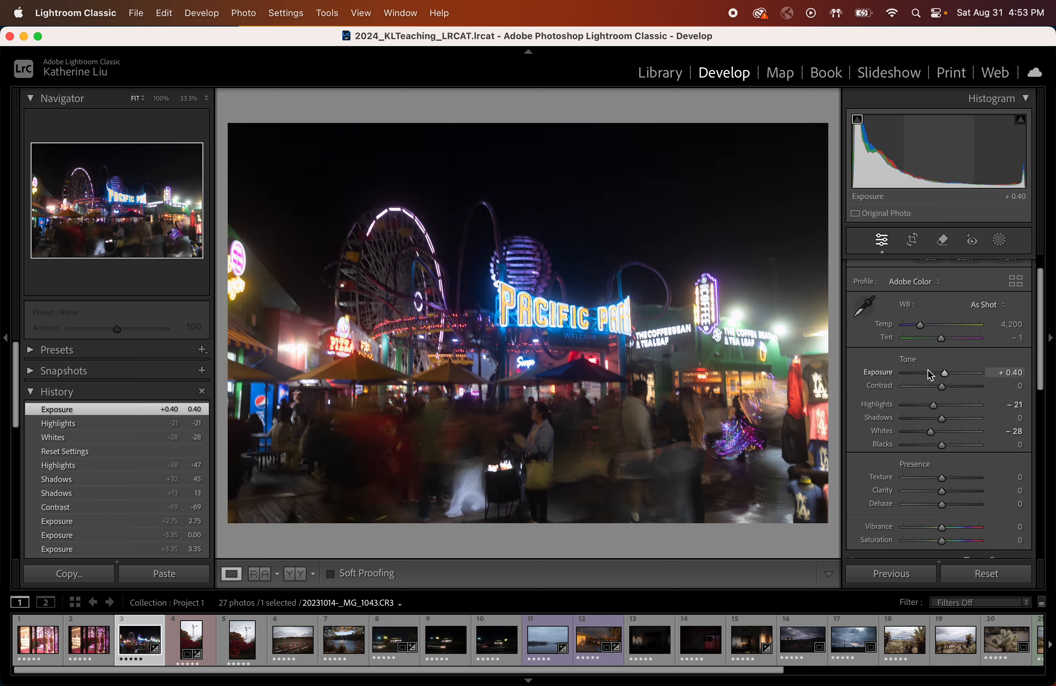
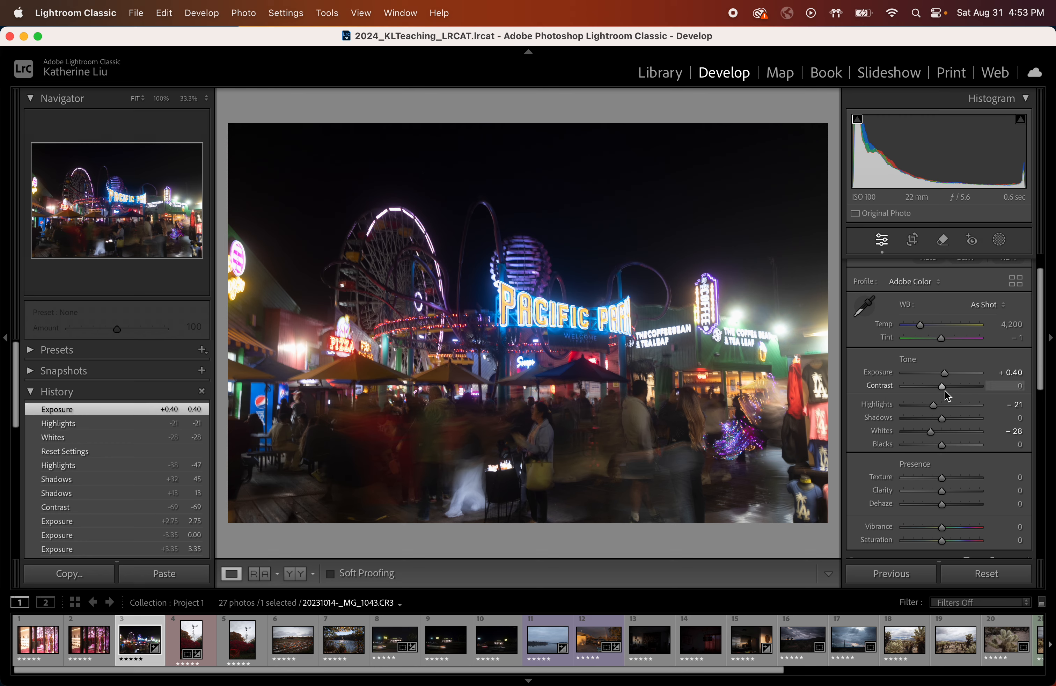
{"action": "mouse_move", "coordinate": [940, 386]}
{"action": "left_mouse_down"}
{"action": "mouse_move", "coordinate": [957, 384]}
{"action": "mouse_move", "coordinate": [867, 397]}
{"action": "mouse_move", "coordinate": [944, 387]}
{"action": "left_mouse_up"}
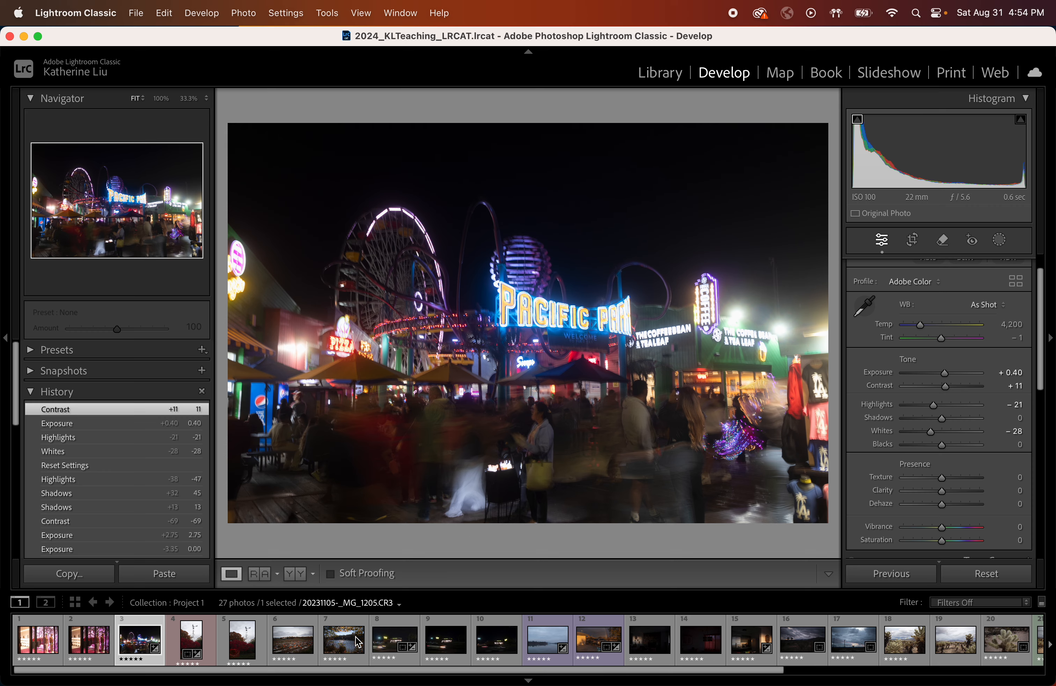
Step: Select the desert photo 20240221-_MG_1490.CR3 and enable its chromatic aberration removal and lens profile corrections
{"action": "scroll", "coordinate": [779, 641], "scroll_direction": "down", "scroll_amount": 3}
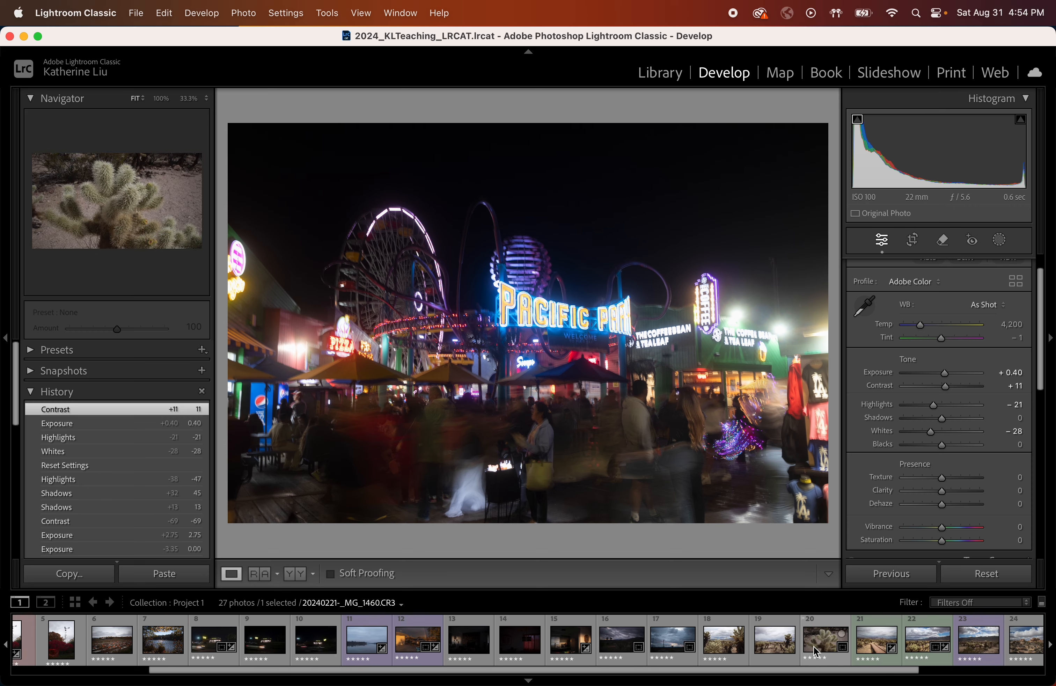
{"action": "left_click", "coordinate": [783, 651]}
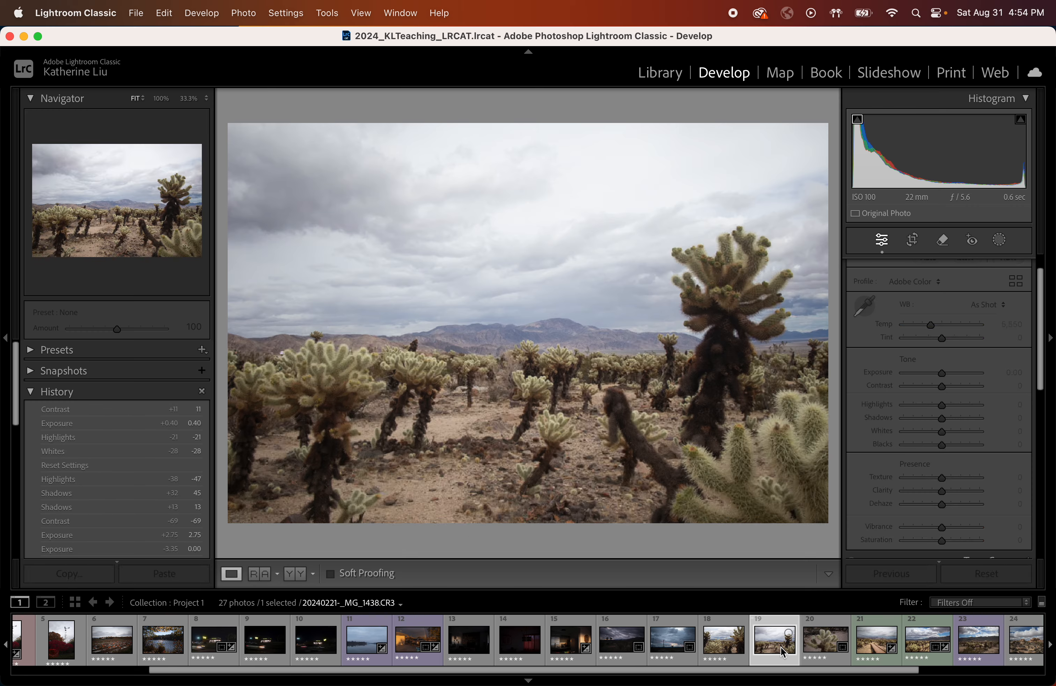
{"action": "scroll", "coordinate": [783, 651], "scroll_direction": "right", "scroll_amount": 1}
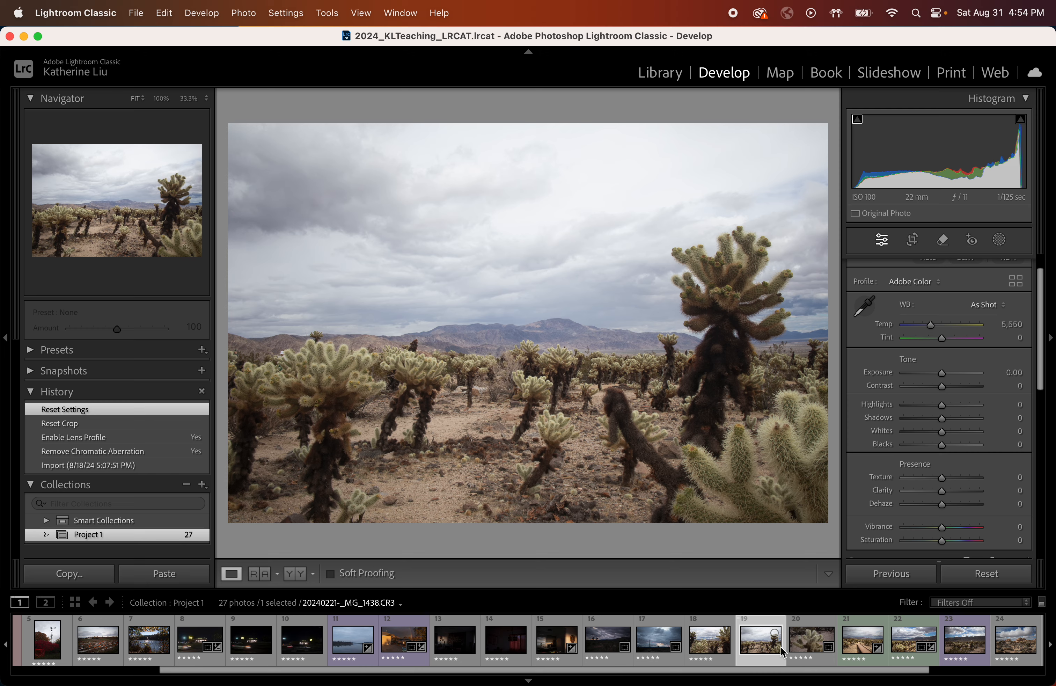
{"action": "left_click", "coordinate": [711, 646]}
{"action": "scroll", "coordinate": [712, 645], "scroll_direction": "right", "scroll_amount": 3}
{"action": "left_click", "coordinate": [933, 664]}
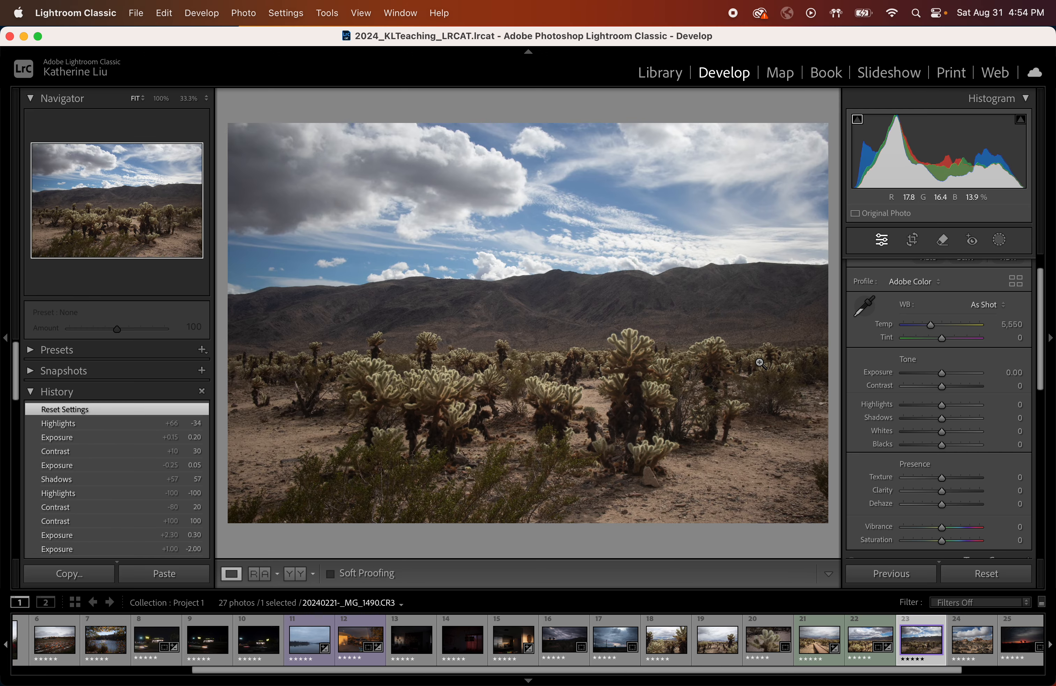
{"action": "scroll", "coordinate": [1007, 392], "scroll_direction": "down", "scroll_amount": 10}
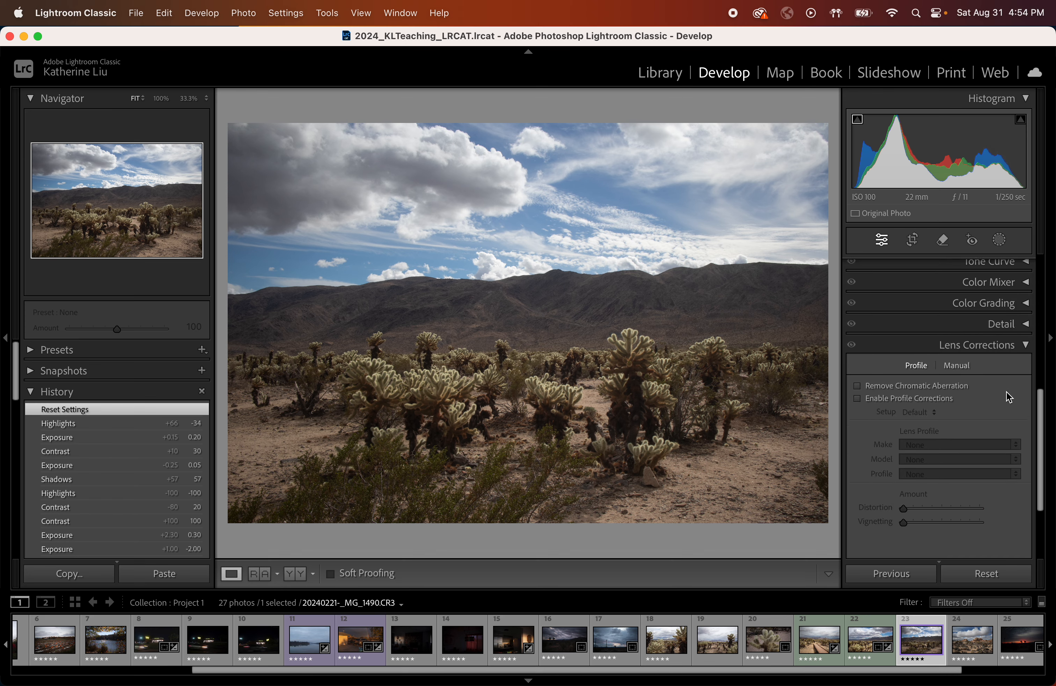
{"action": "left_click", "coordinate": [857, 392]}
{"action": "left_click", "coordinate": [858, 405]}
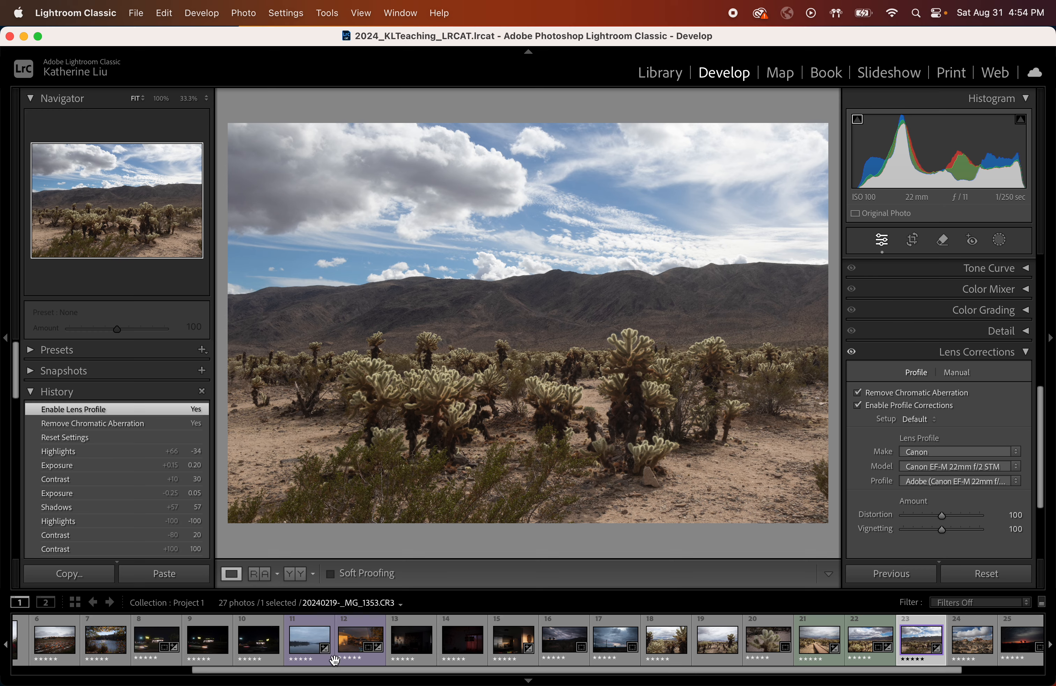
Step: Examine the Waffle House night photo's histogram and shadow clipping, and compare it with the bright cactus photo 20240221-_MG_1438.CR3
{"action": "left_click", "coordinate": [217, 649]}
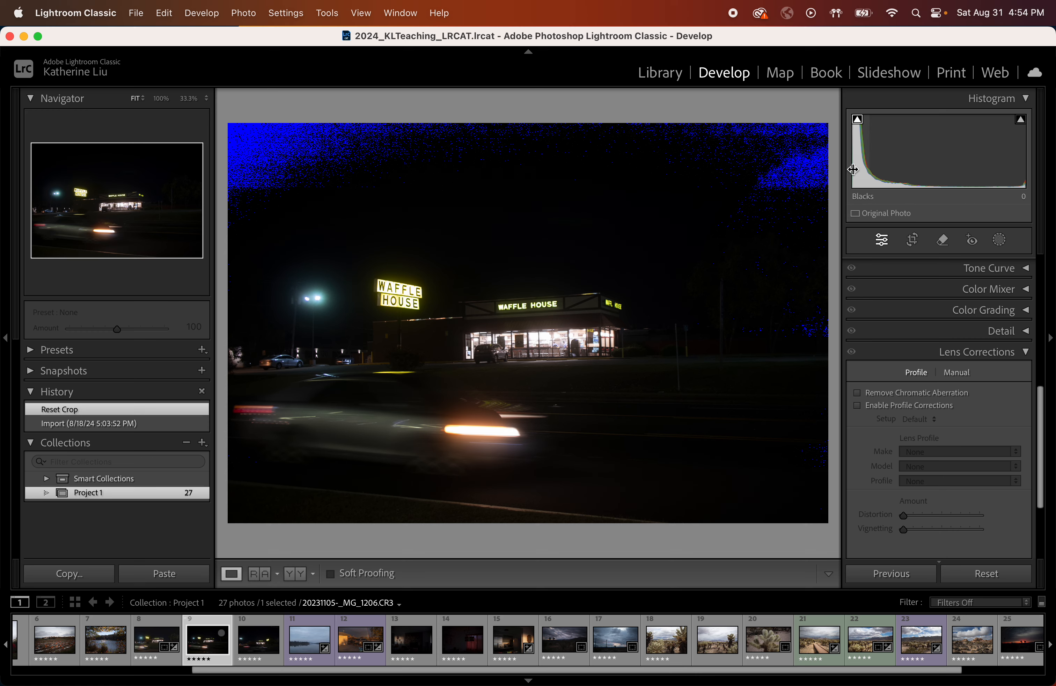
{"action": "left_click", "coordinate": [709, 647]}
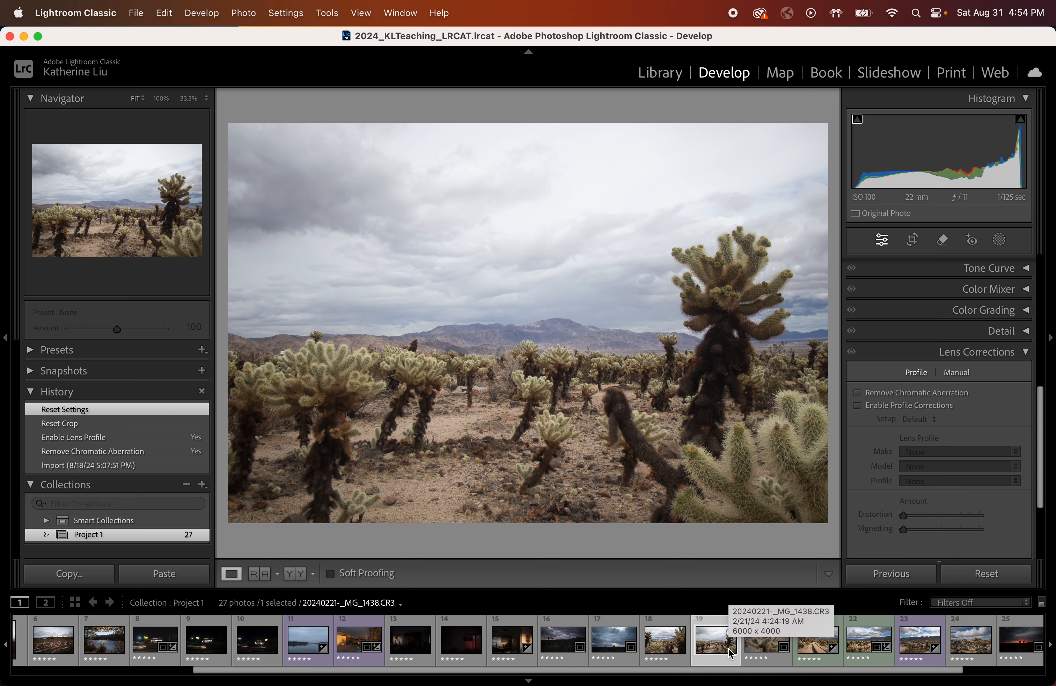
{"action": "scroll", "coordinate": [731, 653], "scroll_direction": "down", "scroll_amount": 2}
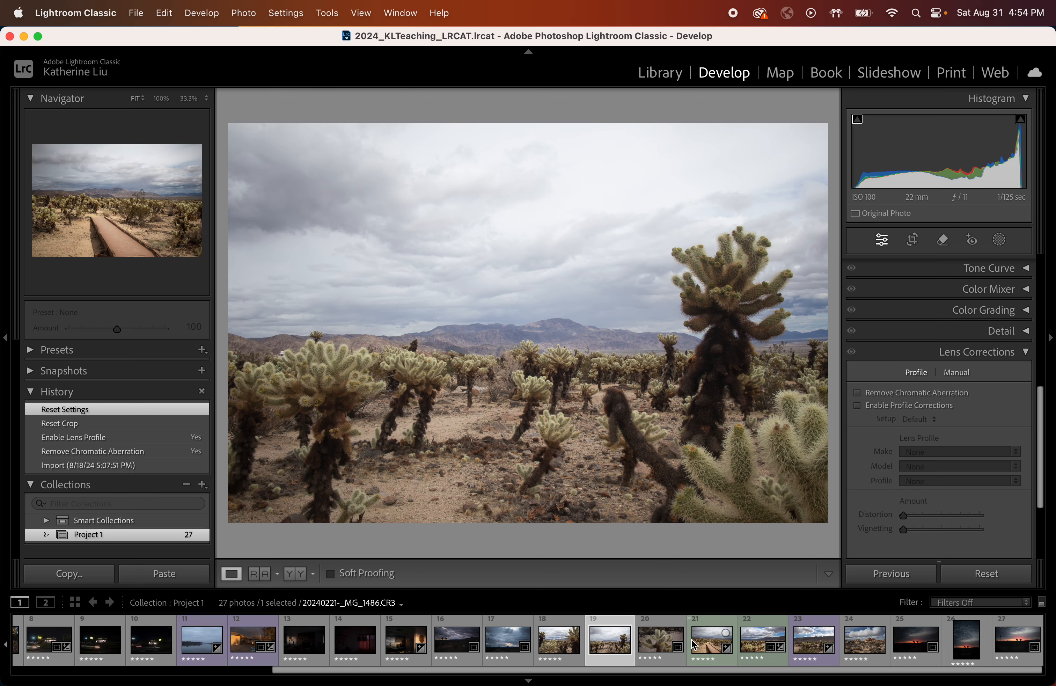
Step: Compare the histograms of photos 20240221-_MG_1490.CR3, 20231105-_MG_1210.CR3 and 20240221-_MG_1438.CR3
{"action": "left_click", "coordinate": [811, 649]}
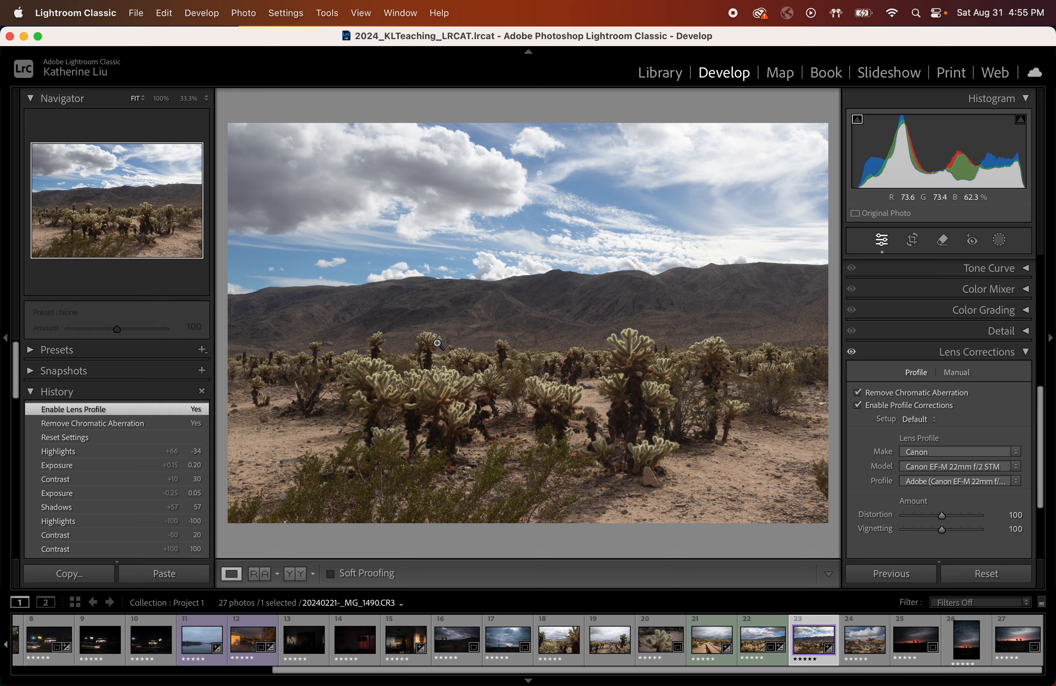
{"action": "left_click", "coordinate": [151, 646]}
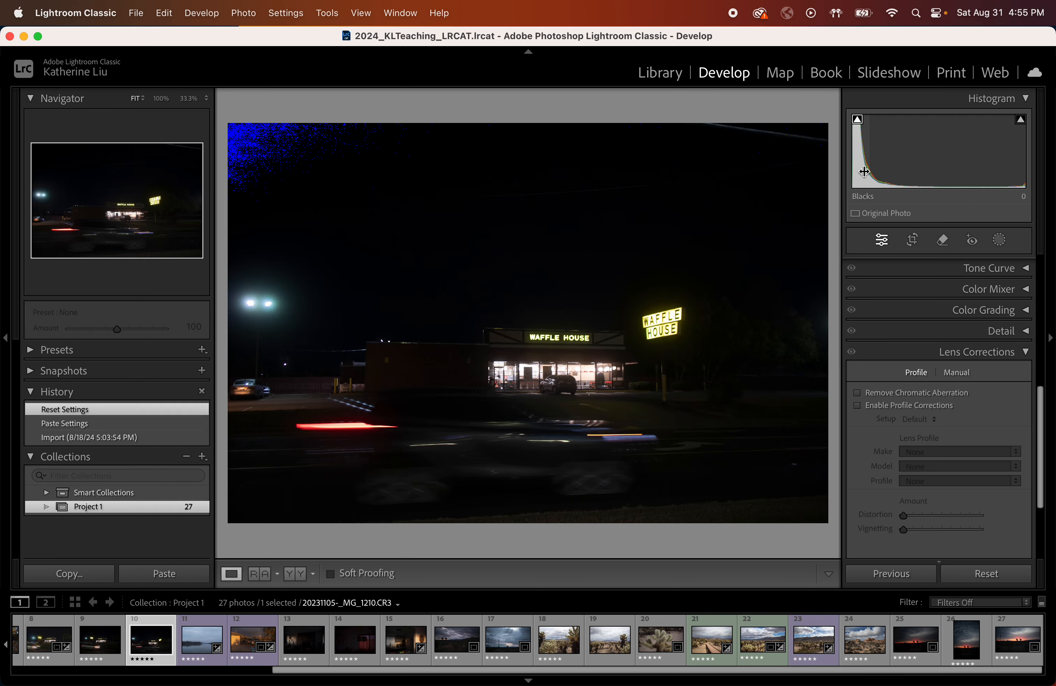
{"action": "left_click", "coordinate": [617, 651]}
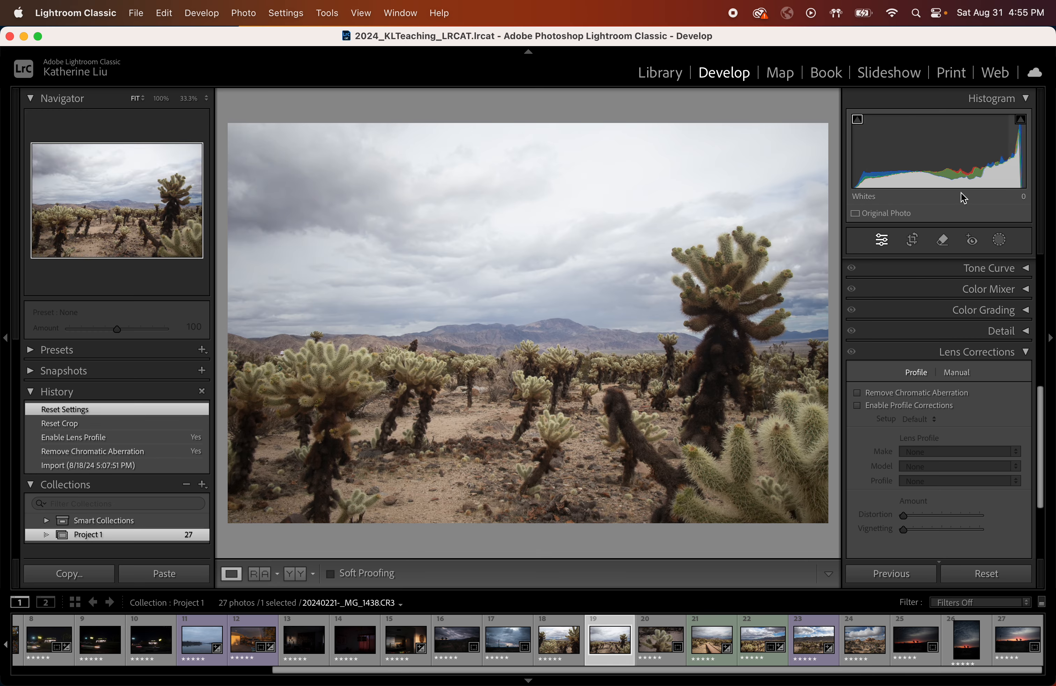
Step: Select the desert photo 20240221-_MG_1490.CR3 and bring up its Basic tone adjustments
{"action": "left_click", "coordinate": [812, 654]}
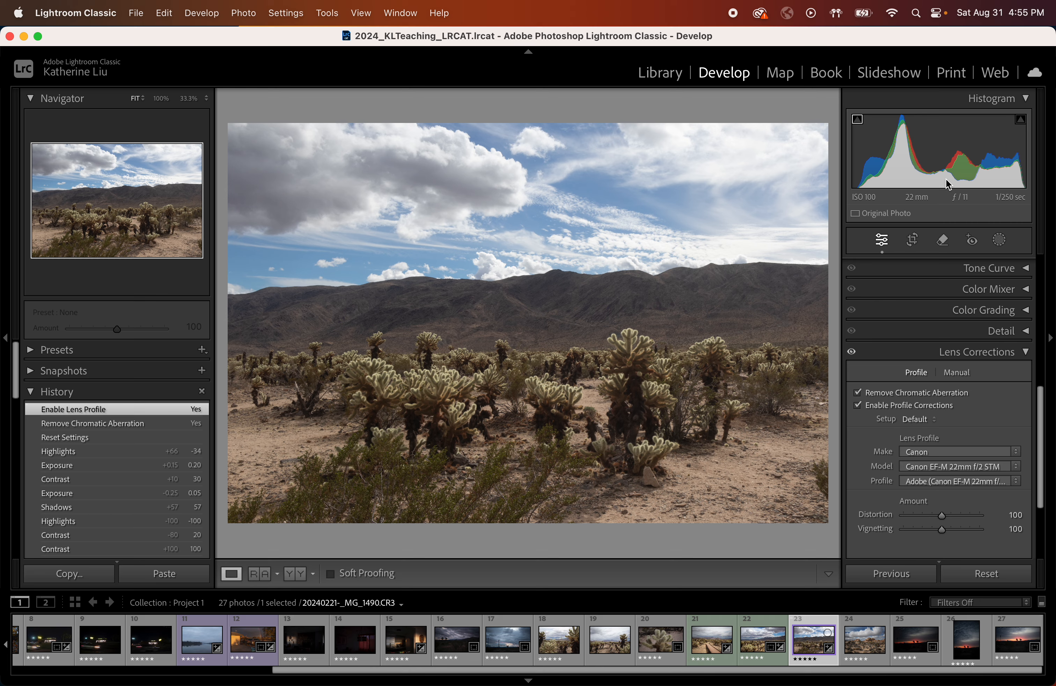
{"action": "scroll", "coordinate": [942, 317], "scroll_direction": "up", "scroll_amount": 5}
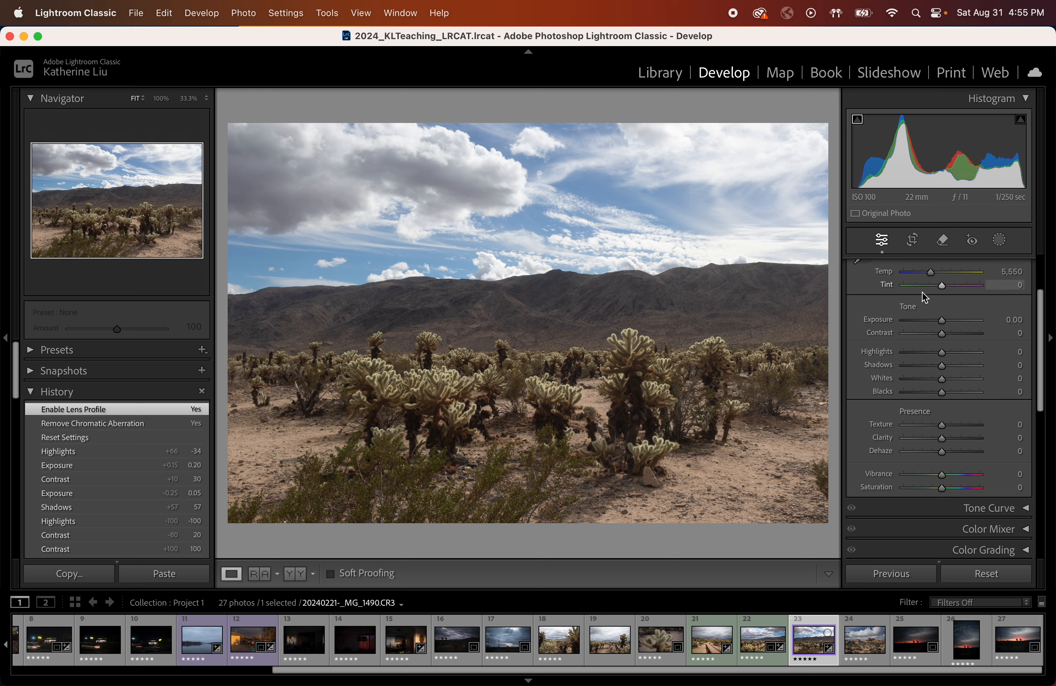
{"action": "scroll", "coordinate": [925, 290], "scroll_direction": "up", "scroll_amount": 2}
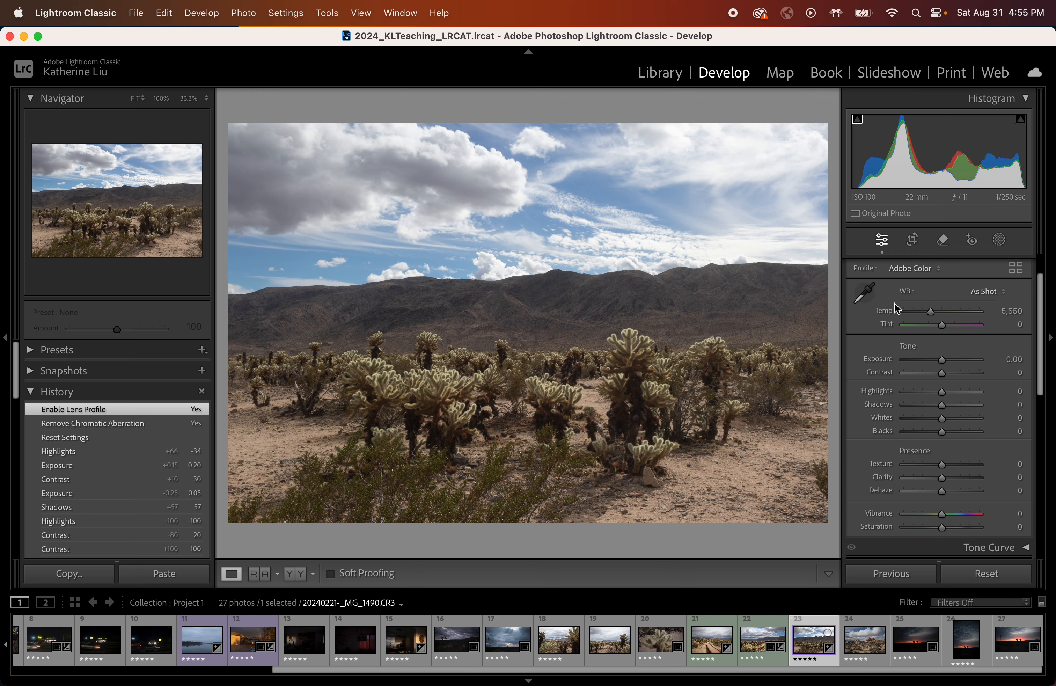
{"action": "scroll", "coordinate": [894, 302], "scroll_direction": "down", "scroll_amount": 10}
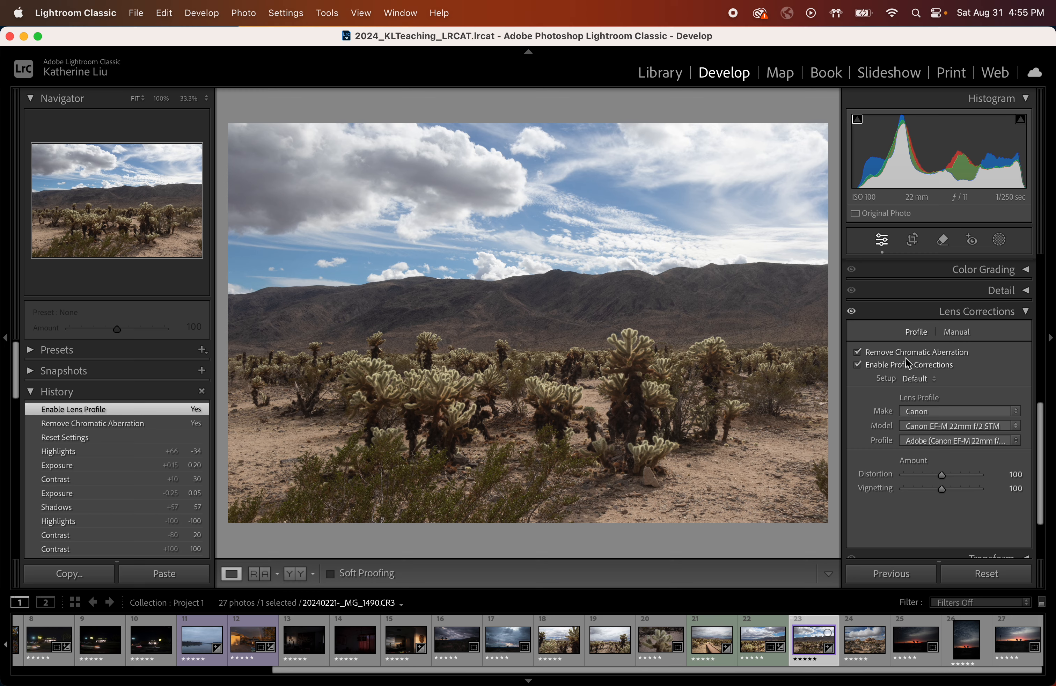
{"action": "scroll", "coordinate": [940, 371], "scroll_direction": "up", "scroll_amount": 10}
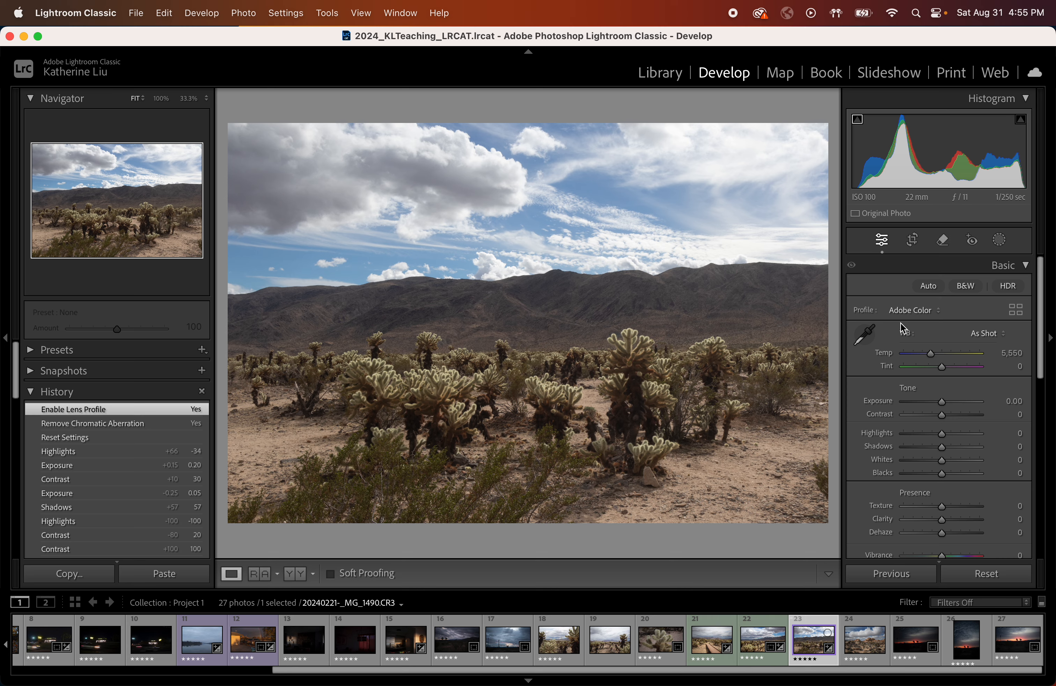
{"action": "scroll", "coordinate": [904, 328], "scroll_direction": "down", "scroll_amount": 3}
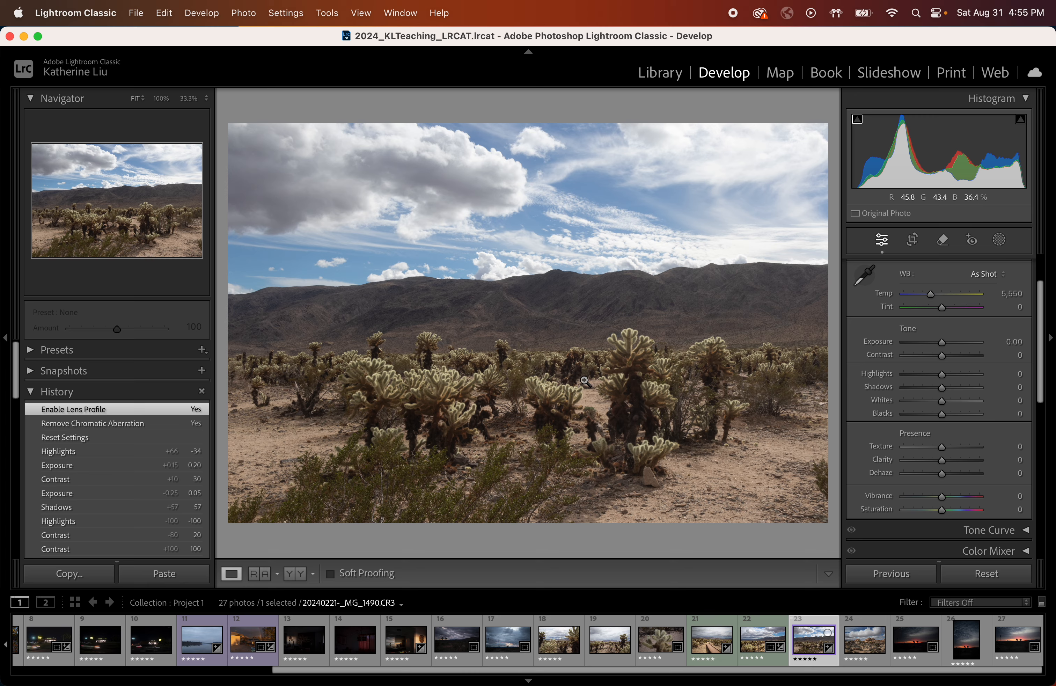
Step: Inspect the dark areas of the cacti at up to 200% magnification and return to the whole photo at 25%
{"action": "left_click", "coordinate": [562, 437]}
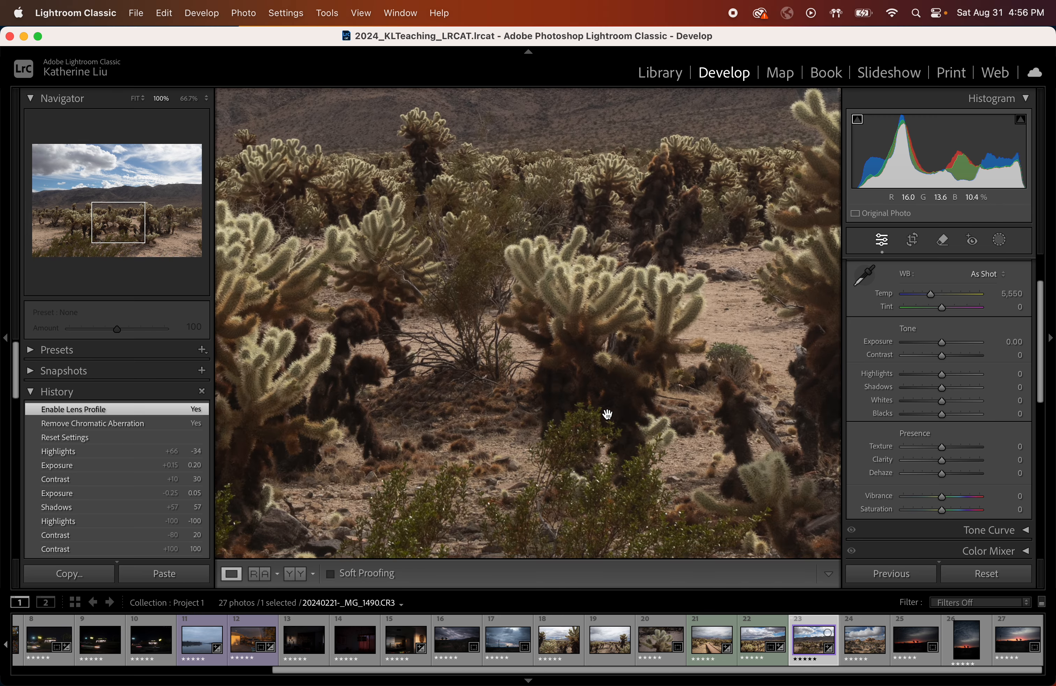
{"action": "key", "text": "super+minus"}
{"action": "key", "text": "super+minus"}
{"action": "key", "text": "super+equal"}
{"action": "key", "text": "super+equal"}
{"action": "key", "text": "super+equal"}
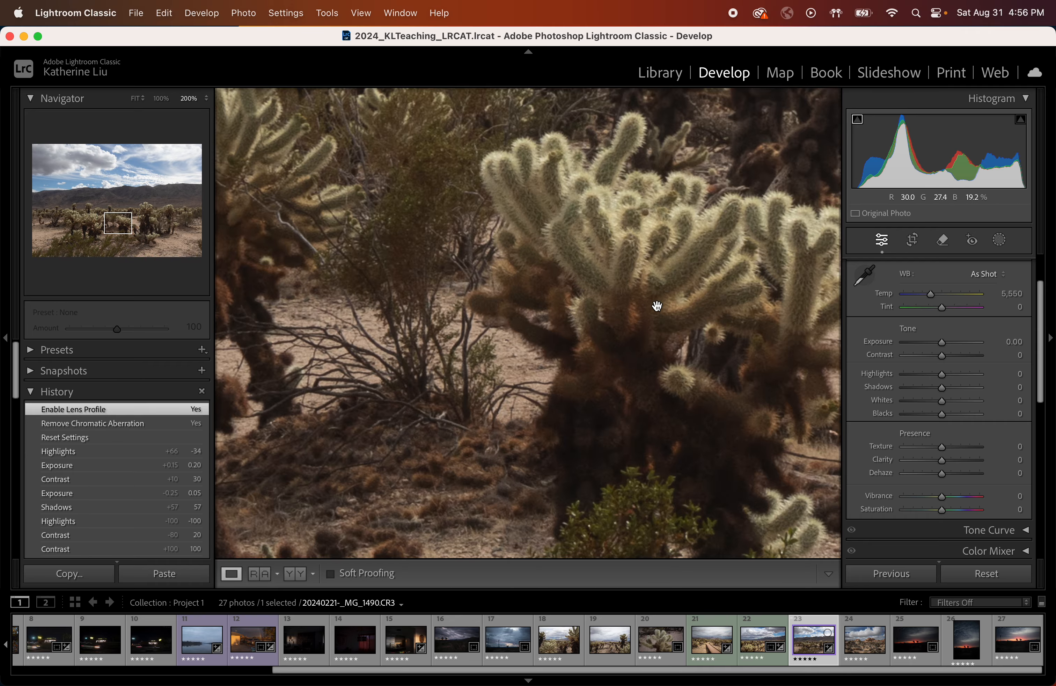
{"action": "key", "text": "super+minus"}
{"action": "key", "text": "super+minus"}
{"action": "key", "text": "super+minus"}
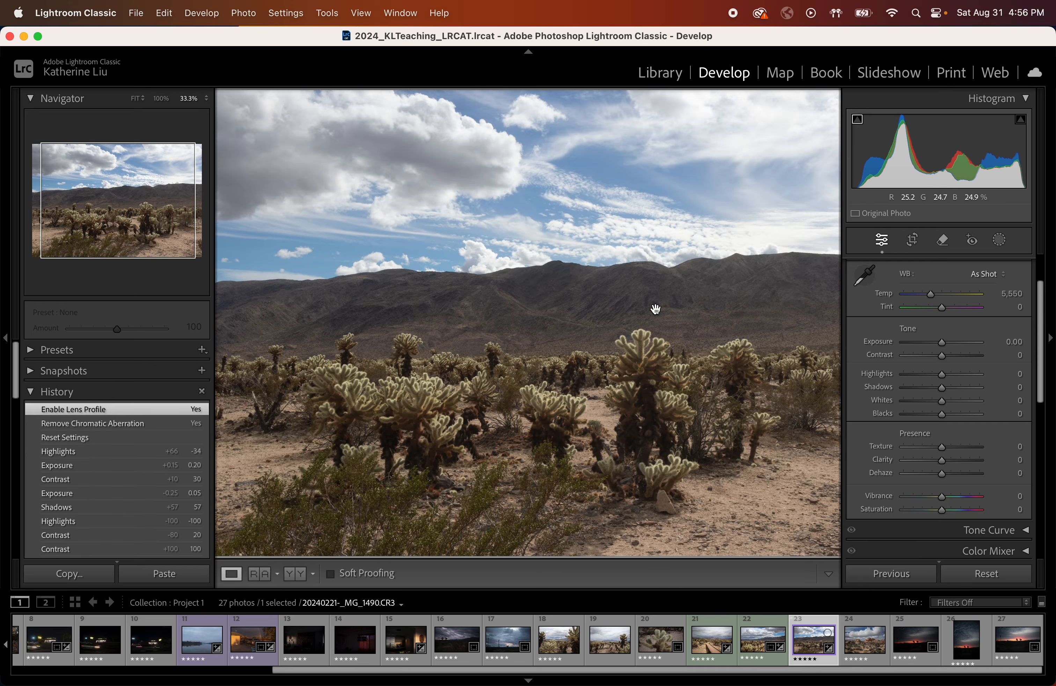
{"action": "key", "text": "super+minus"}
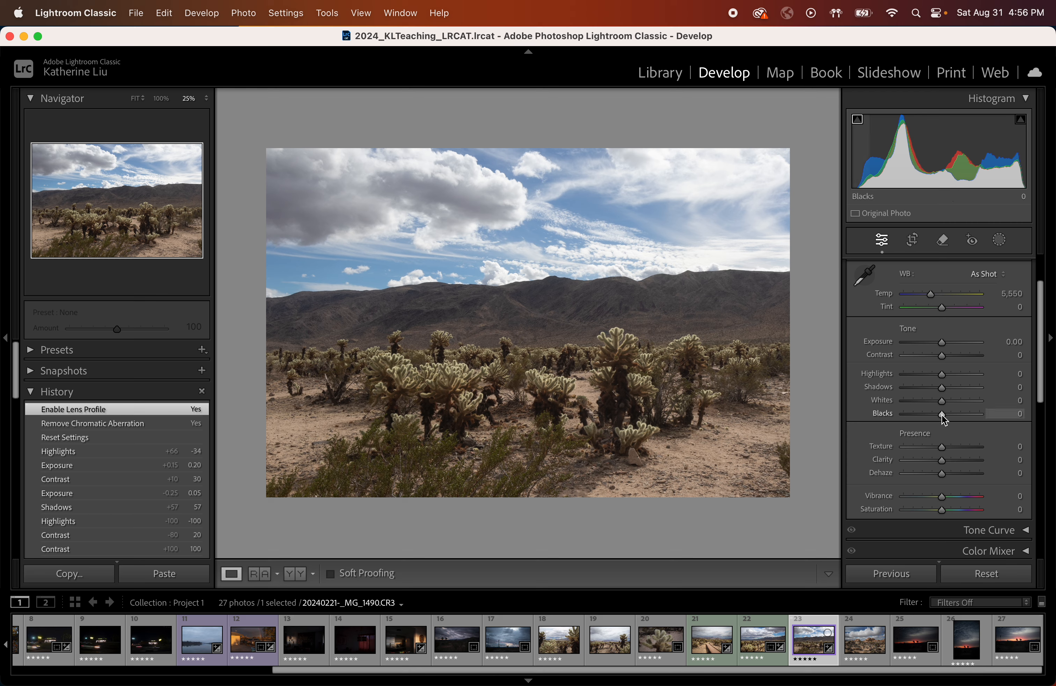
Step: Try raising the Blacks to +33 and reset them to 0
{"action": "left_click_drag", "start_coordinate": [943, 417], "coordinate": [955, 416]}
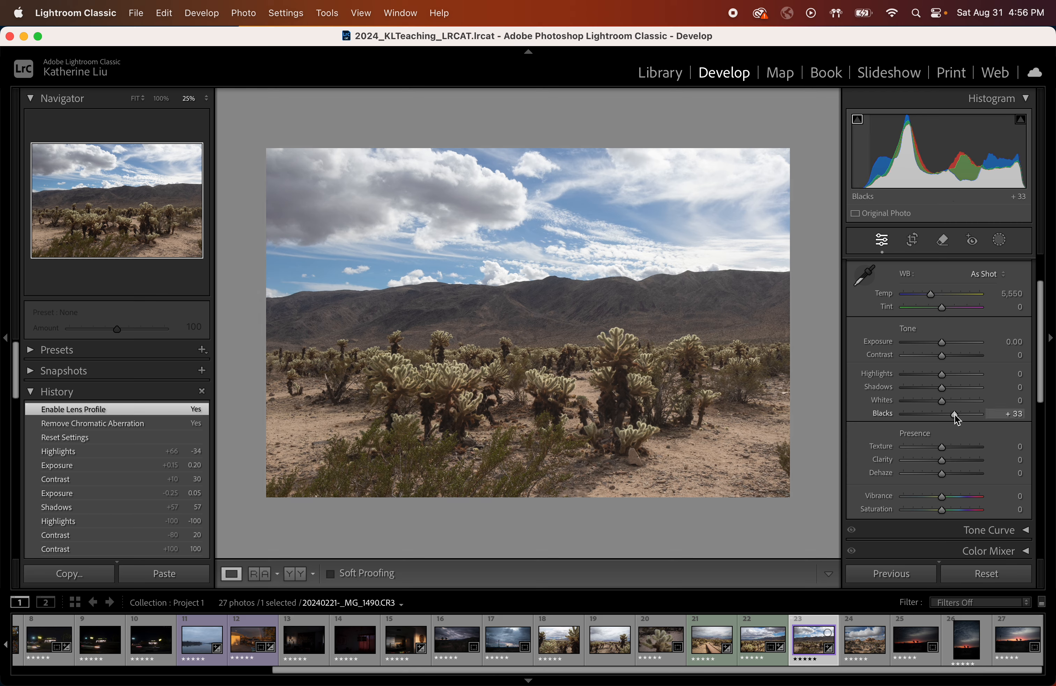
{"action": "double_click", "coordinate": [902, 417]}
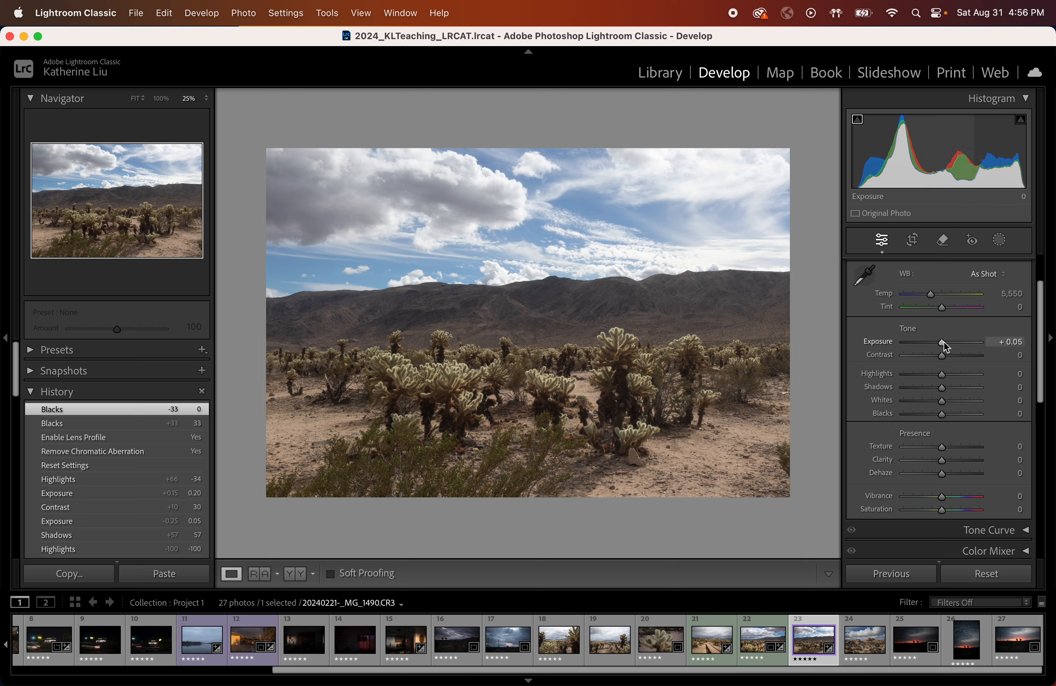
Step: Raise the Exposure to +0.35 and set the Whites to +6 using the highlight clipping preview
{"action": "left_click_drag", "start_coordinate": [944, 342], "coordinate": [945, 340]}
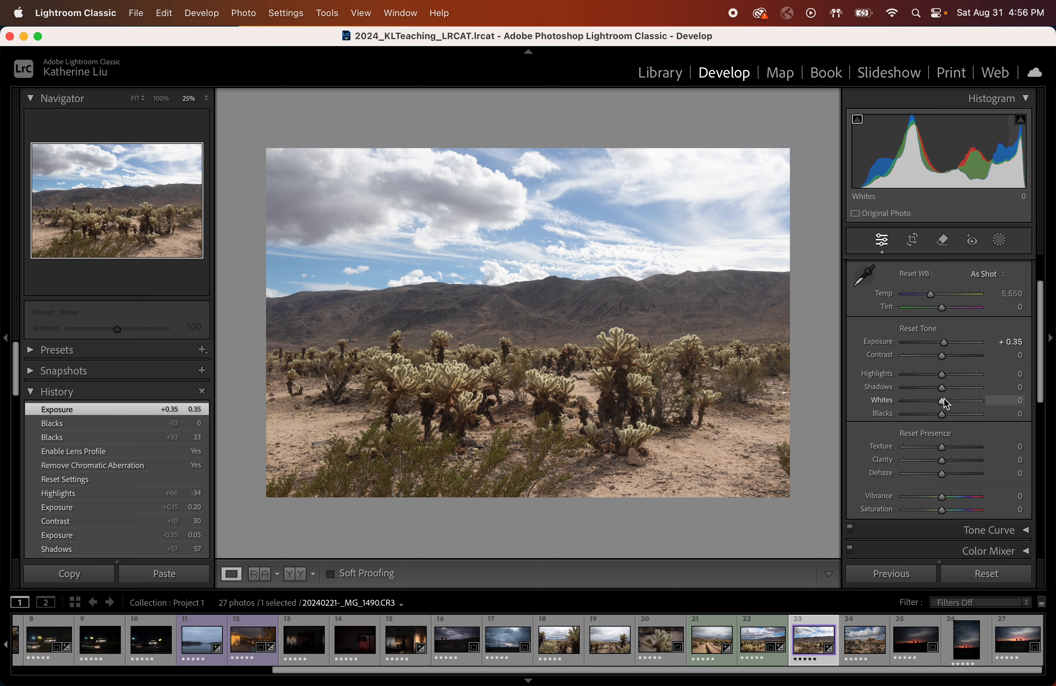
{"action": "left_click_drag", "start_coordinate": [942, 400], "coordinate": [985, 397]}
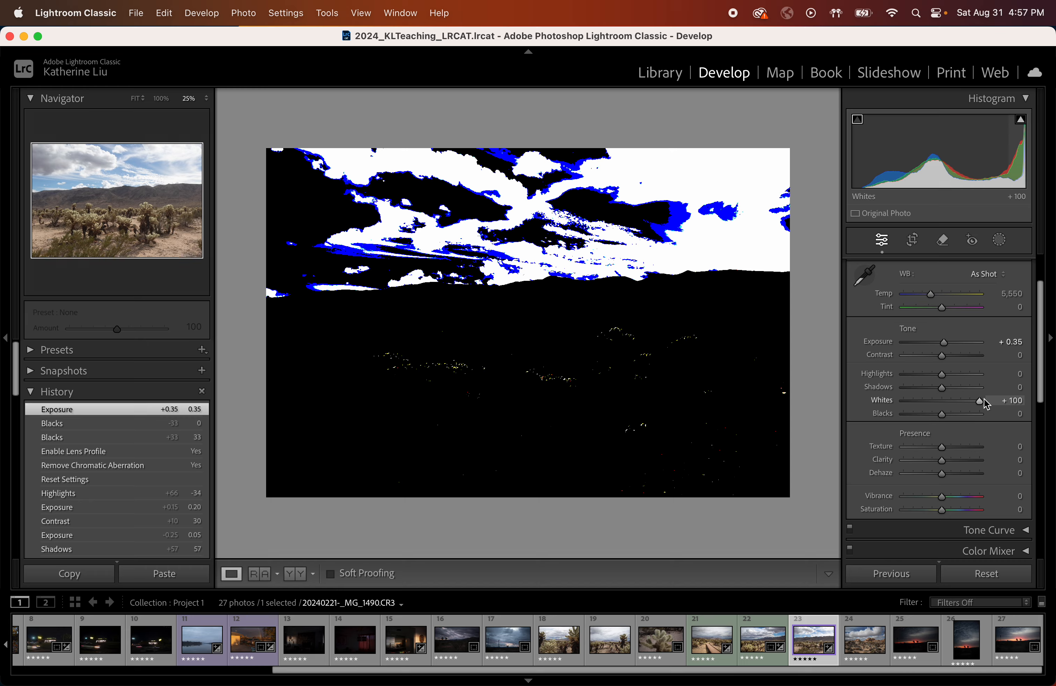
{"action": "left_click_drag", "start_coordinate": [980, 399], "coordinate": [947, 402]}
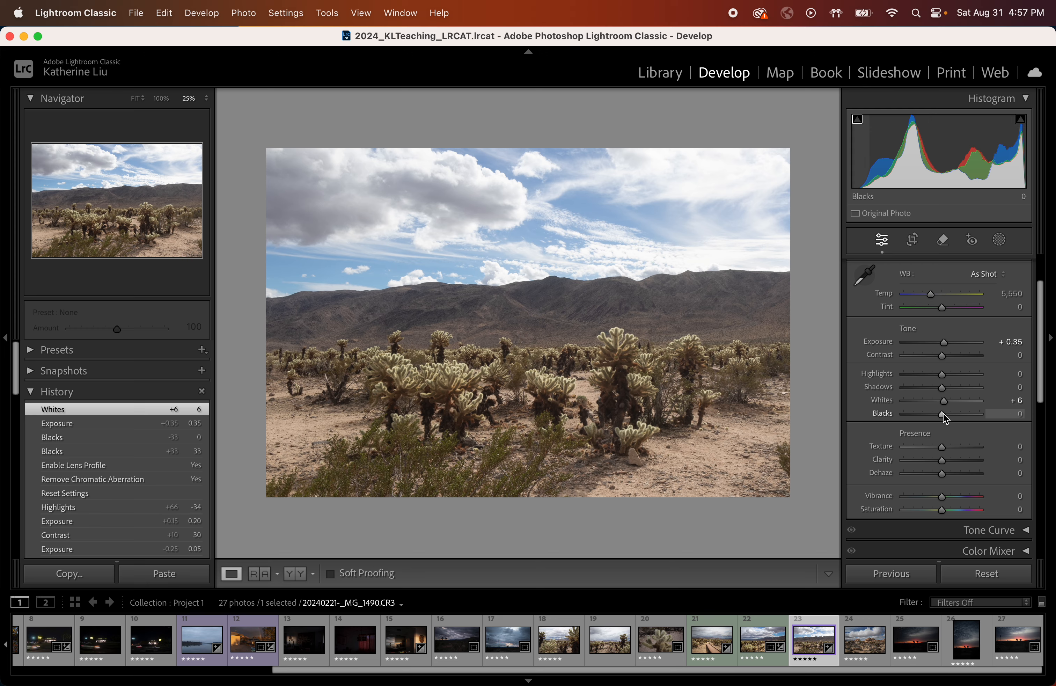
Step: Lower the Blacks to -25 using the shadow clipping preview
{"action": "left_click_drag", "start_coordinate": [943, 415], "coordinate": [878, 414]}
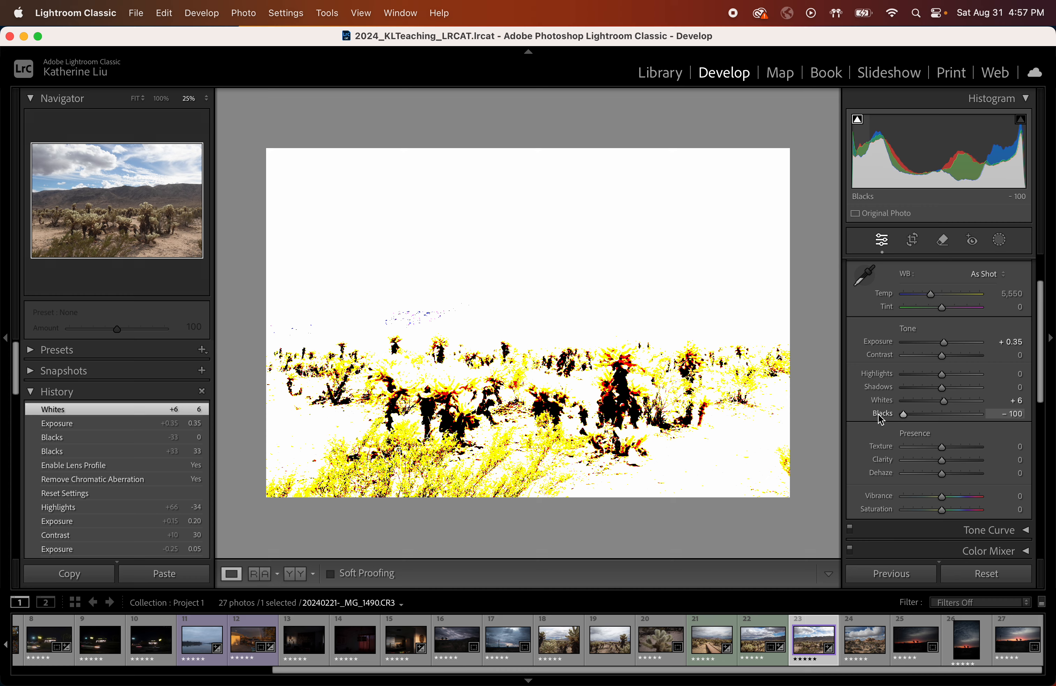
{"action": "left_click_drag", "start_coordinate": [908, 417], "coordinate": [932, 417]}
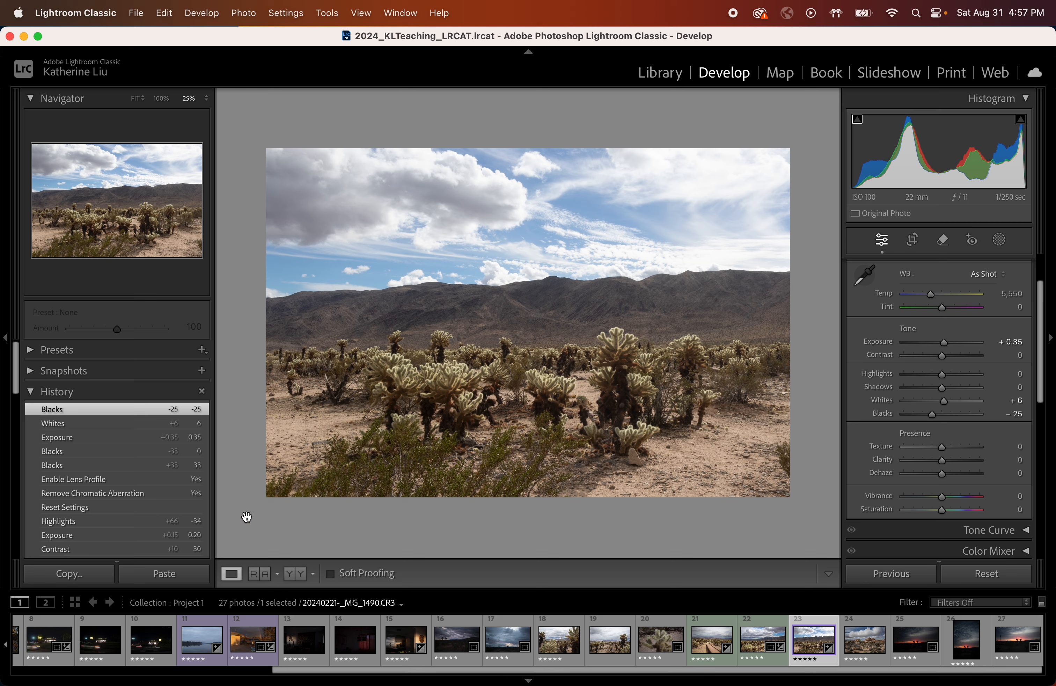
Step: Compare the photo before and after the tone edits side by side, with both whole images shown at 12.5%
{"action": "key", "text": "y"}
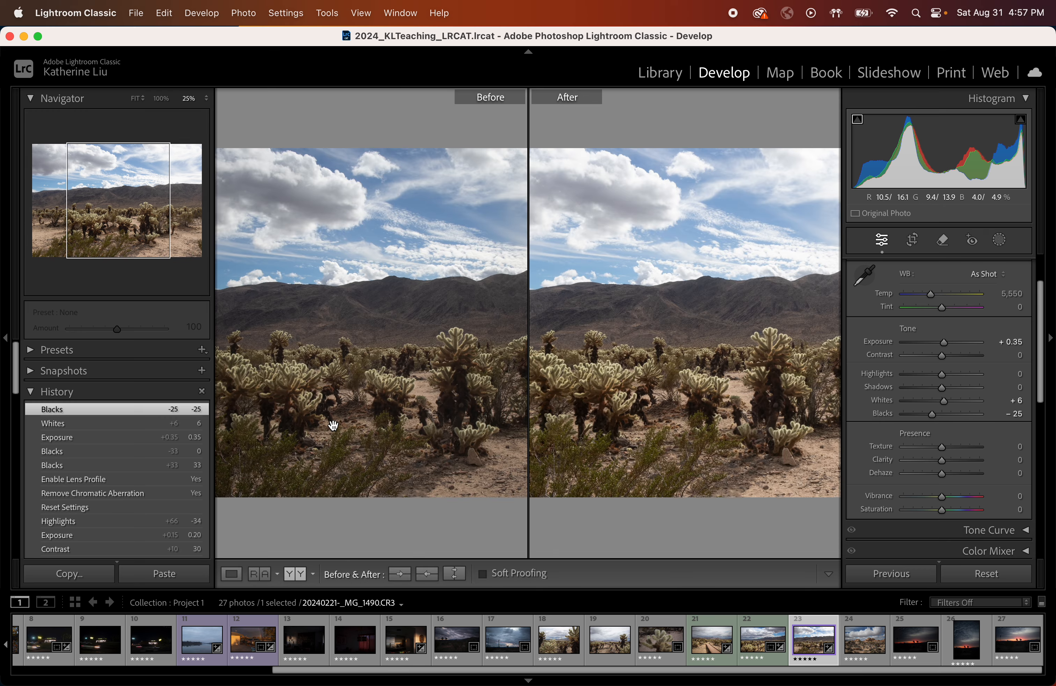
{"action": "left_click", "coordinate": [313, 573]}
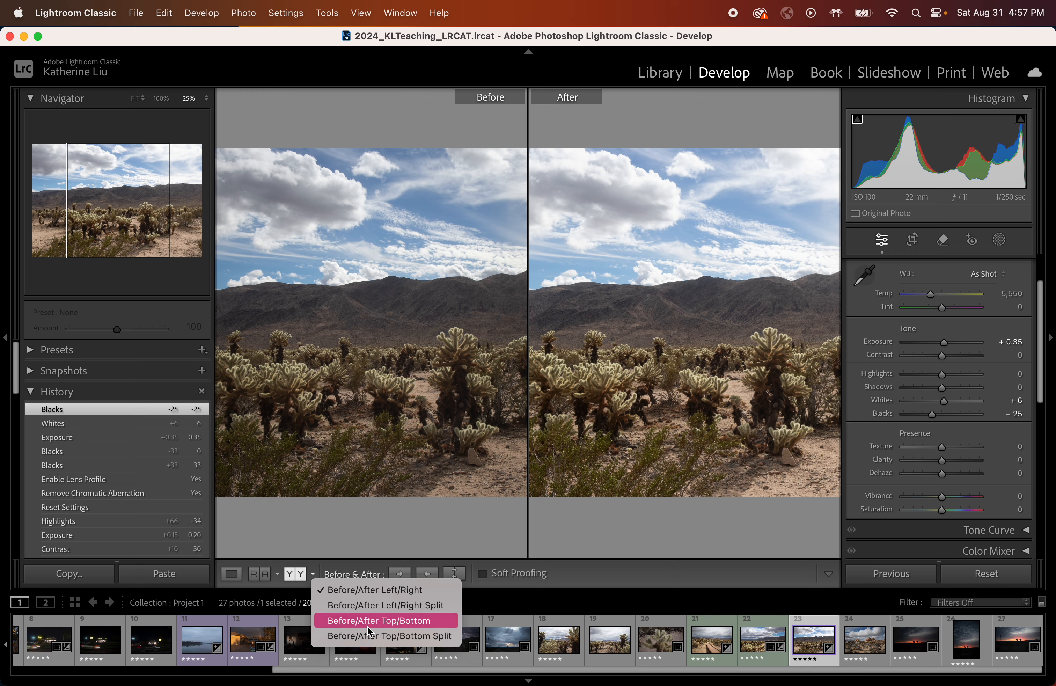
{"action": "left_click", "coordinate": [375, 590]}
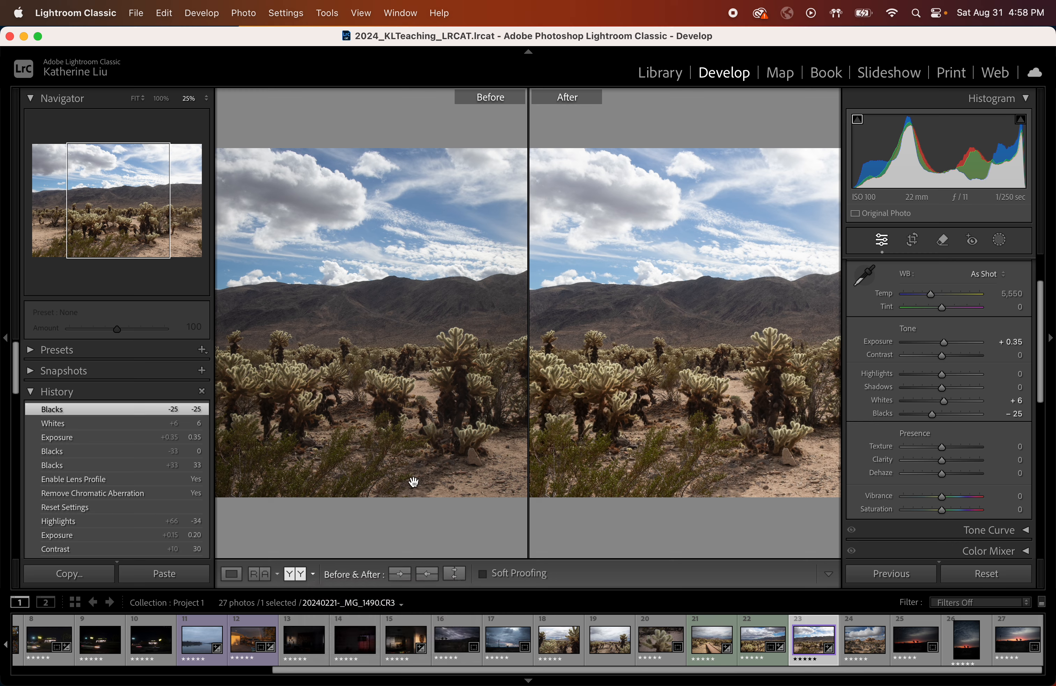
{"action": "key", "text": "super+minus"}
{"action": "key", "text": "super+minus"}
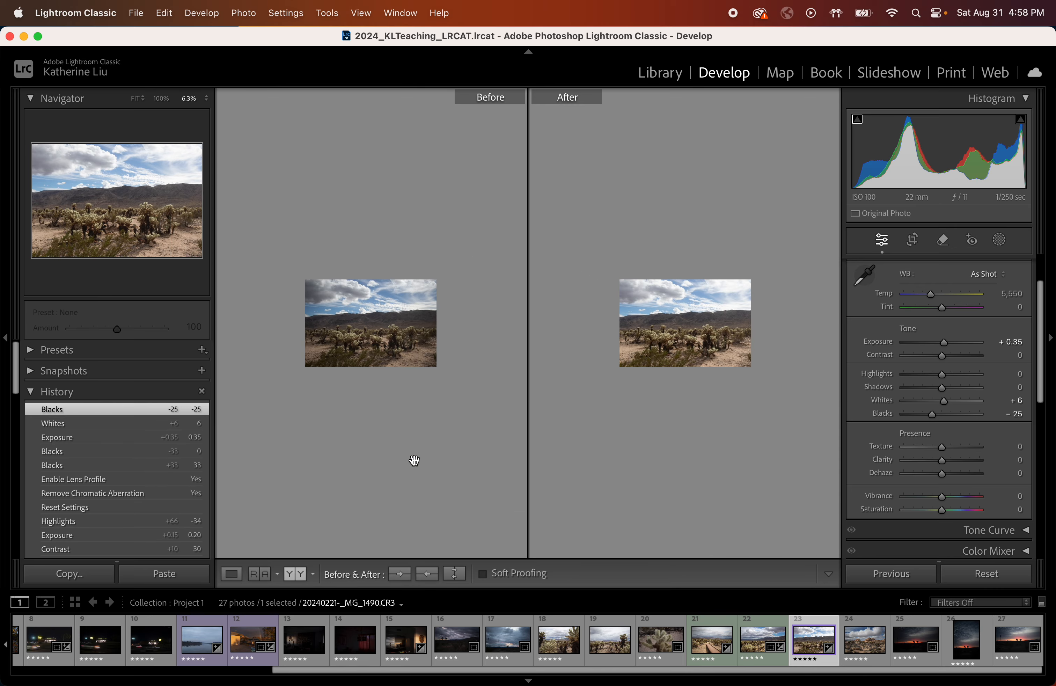
{"action": "key", "text": "super+equal"}
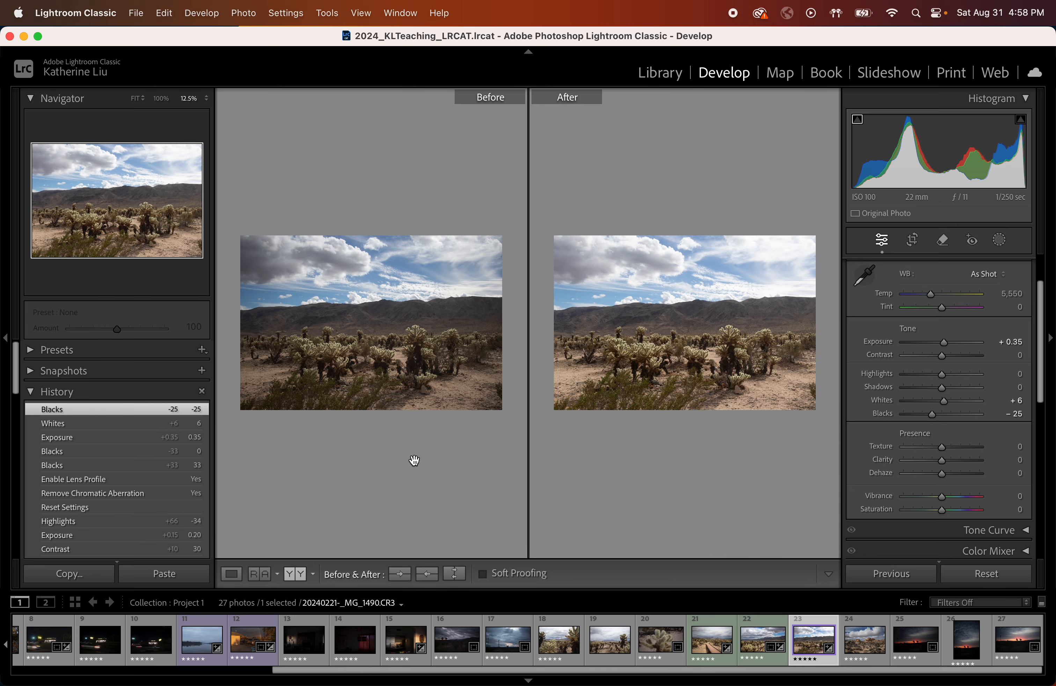
Step: Compare the edits in the left/right split and top/bottom before/after layouts, finishing in the left/right layout
{"action": "left_click", "coordinate": [306, 577]}
{"action": "left_click", "coordinate": [311, 576]}
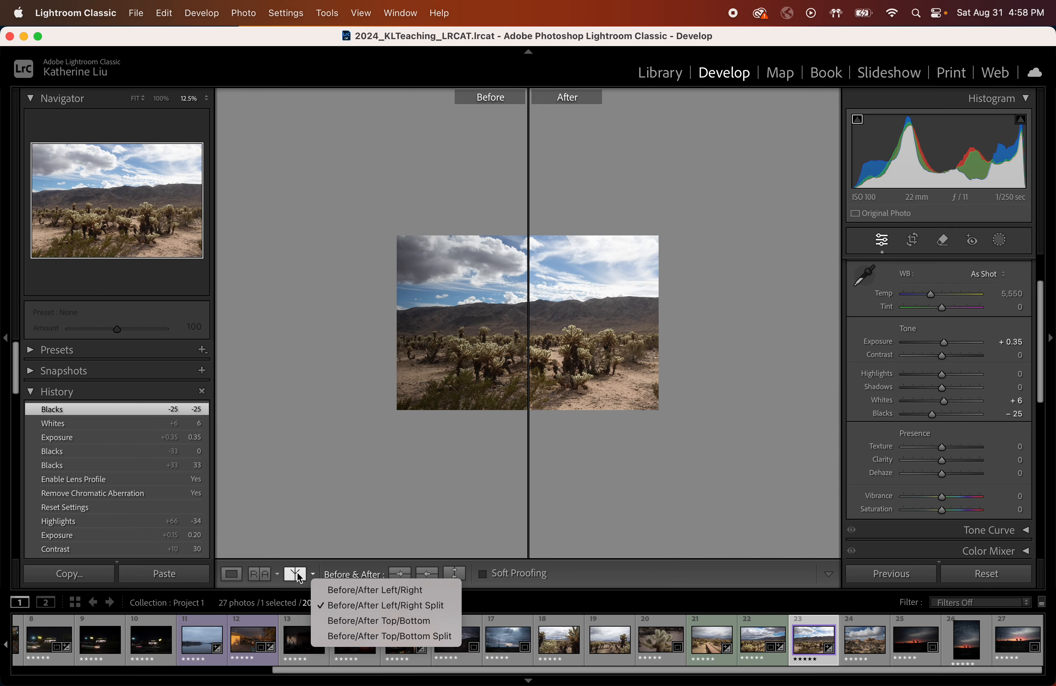
{"action": "left_click", "coordinate": [334, 620]}
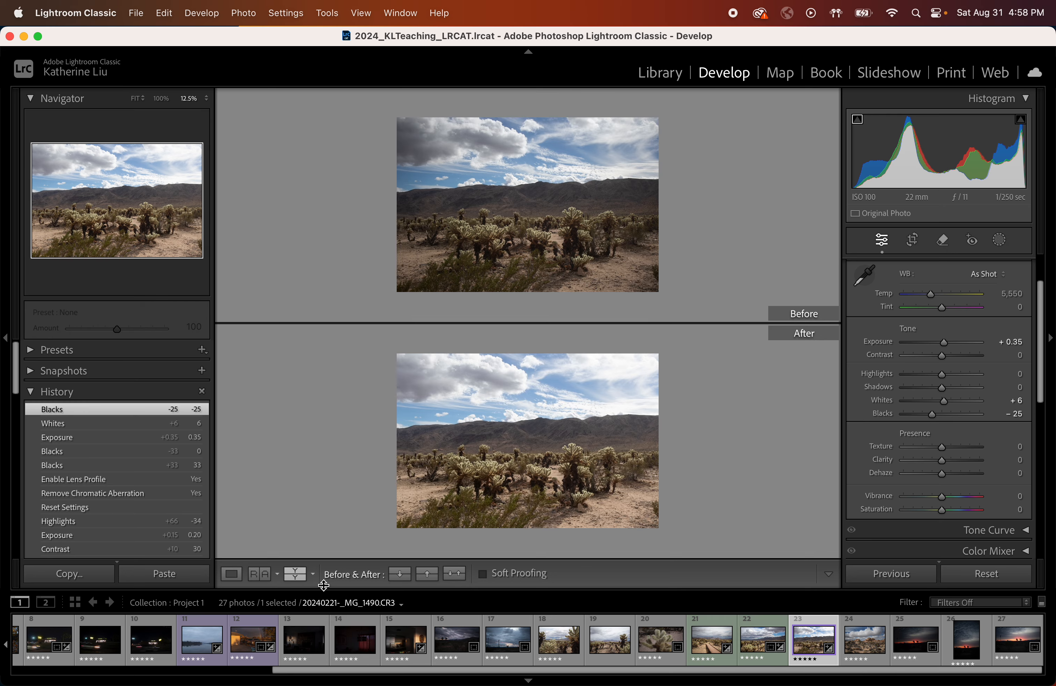
{"action": "left_click", "coordinate": [299, 581]}
{"action": "left_click", "coordinate": [299, 582]}
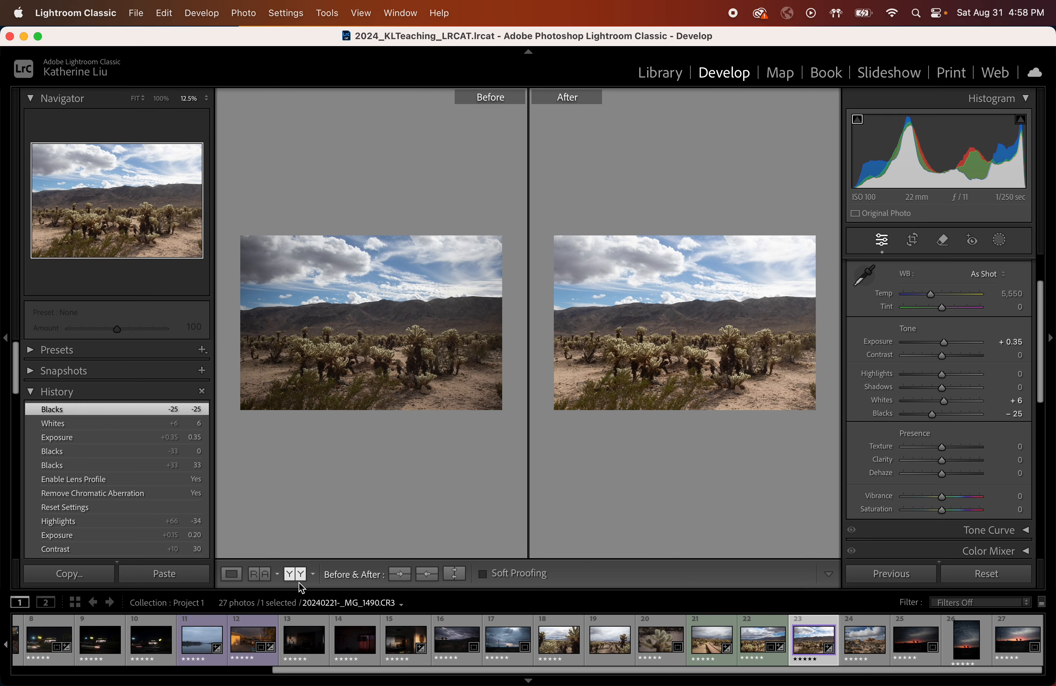
{"action": "left_click", "coordinate": [298, 581]}
{"action": "left_click", "coordinate": [298, 582]}
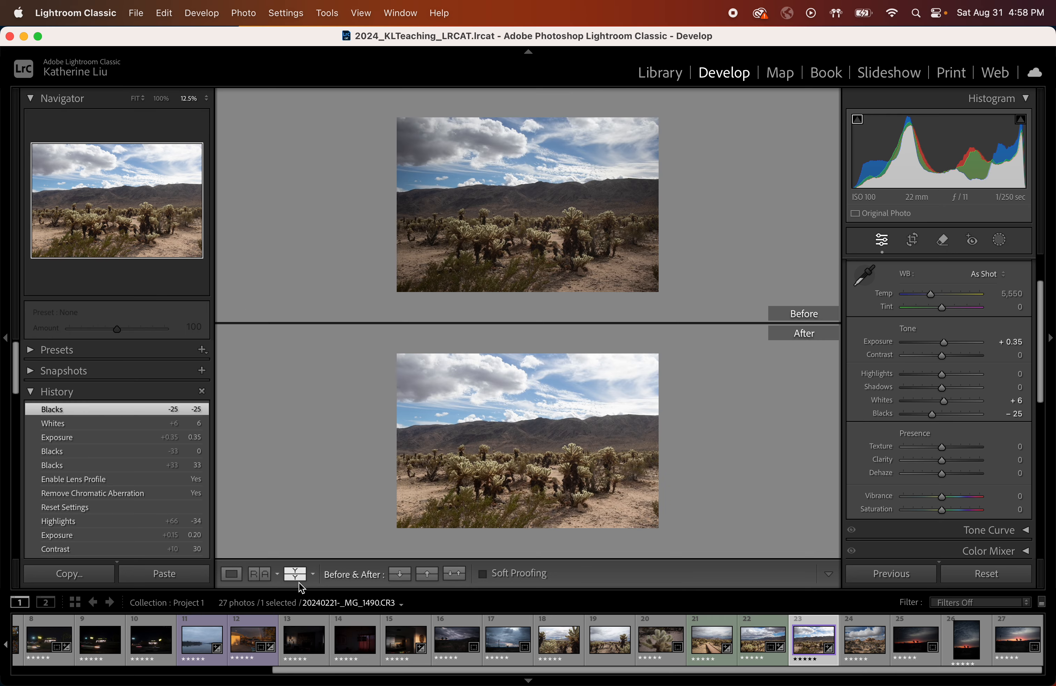
{"action": "left_click", "coordinate": [299, 581]}
{"action": "left_click", "coordinate": [299, 582]}
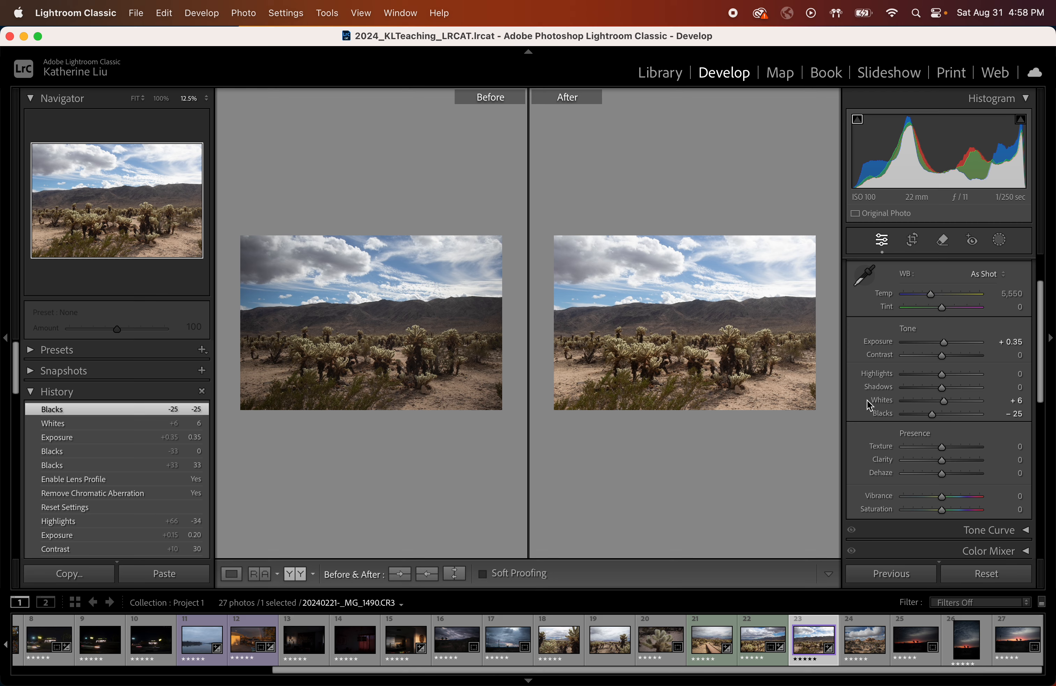
Step: Return to the single-photo view at 25% and briefly check the before/after comparison once more
{"action": "left_click", "coordinate": [300, 574]}
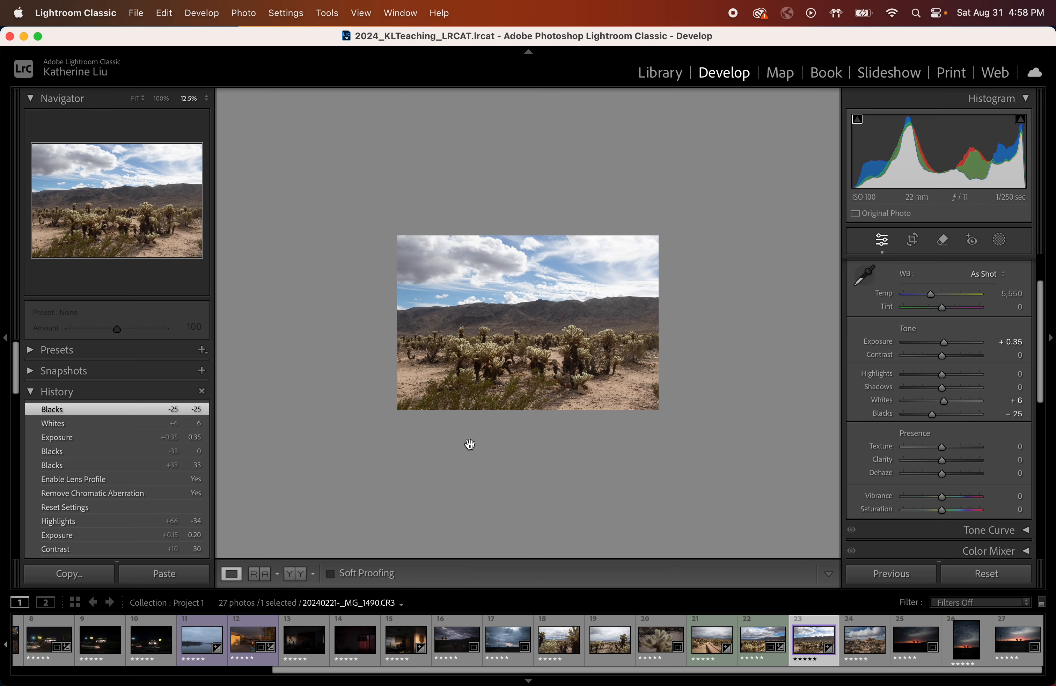
{"action": "left_click", "coordinate": [552, 338]}
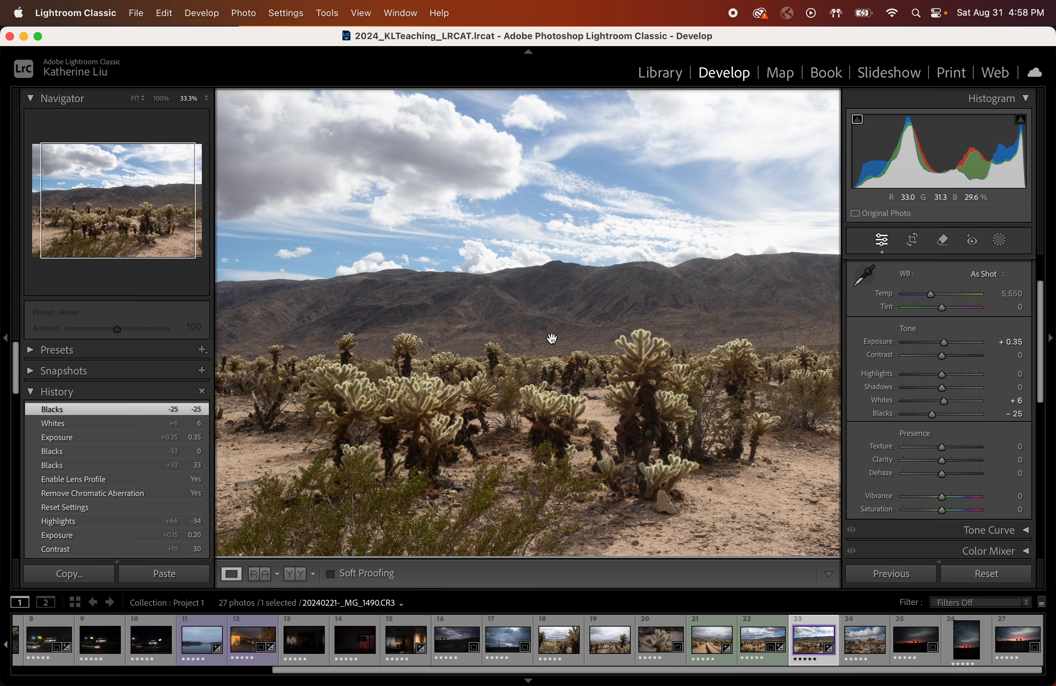
{"action": "left_click", "coordinate": [552, 339]}
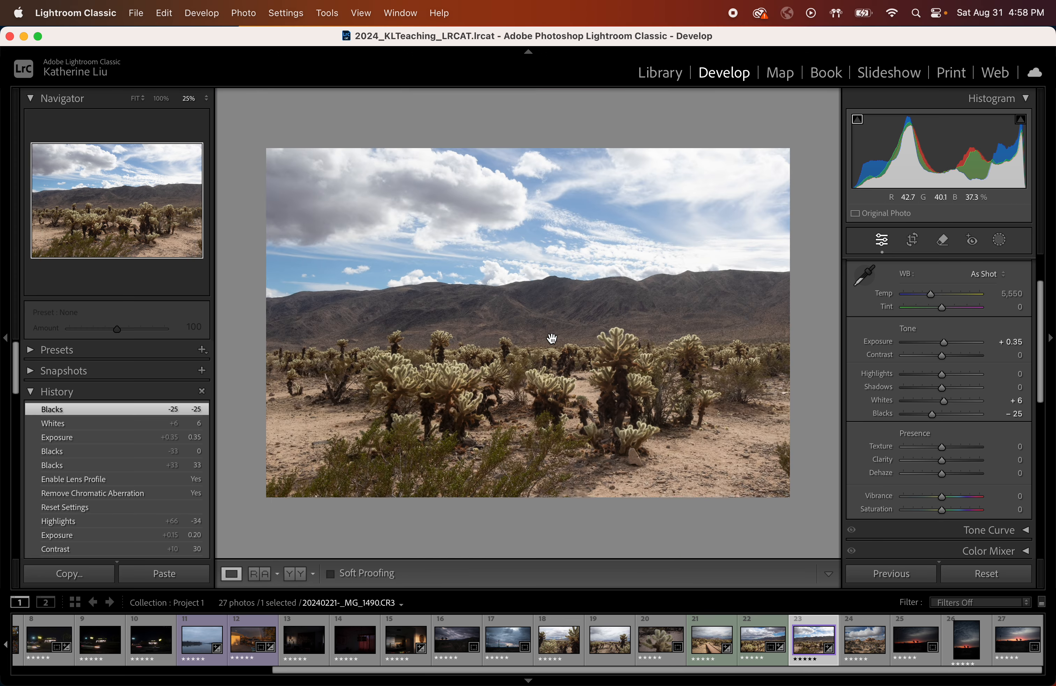
{"action": "key", "text": "y"}
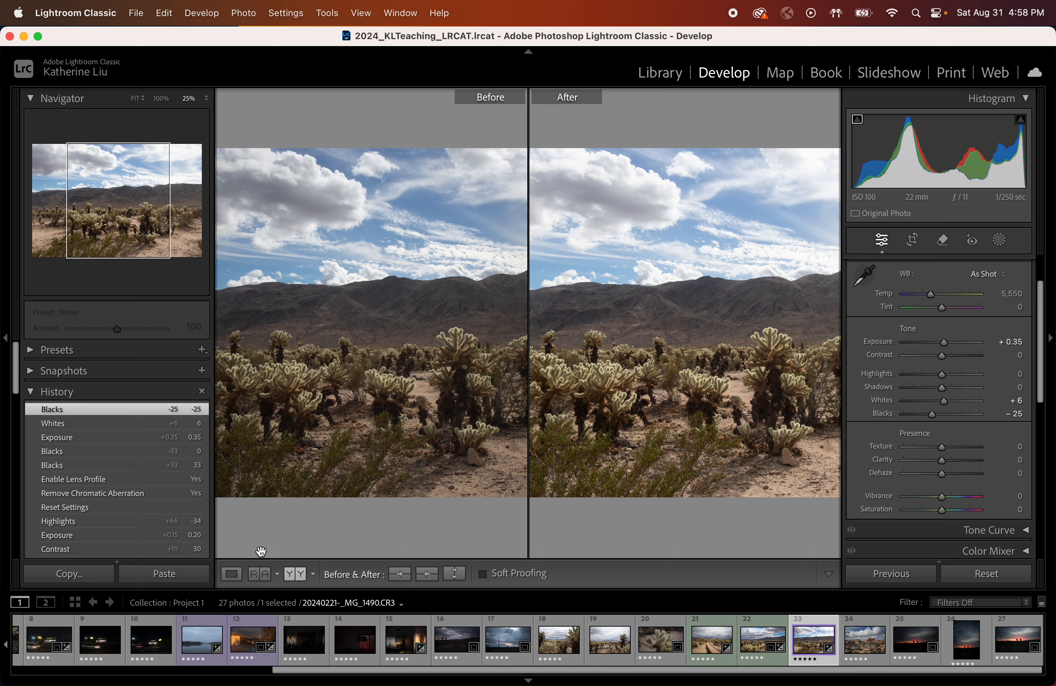
{"action": "key", "text": "y"}
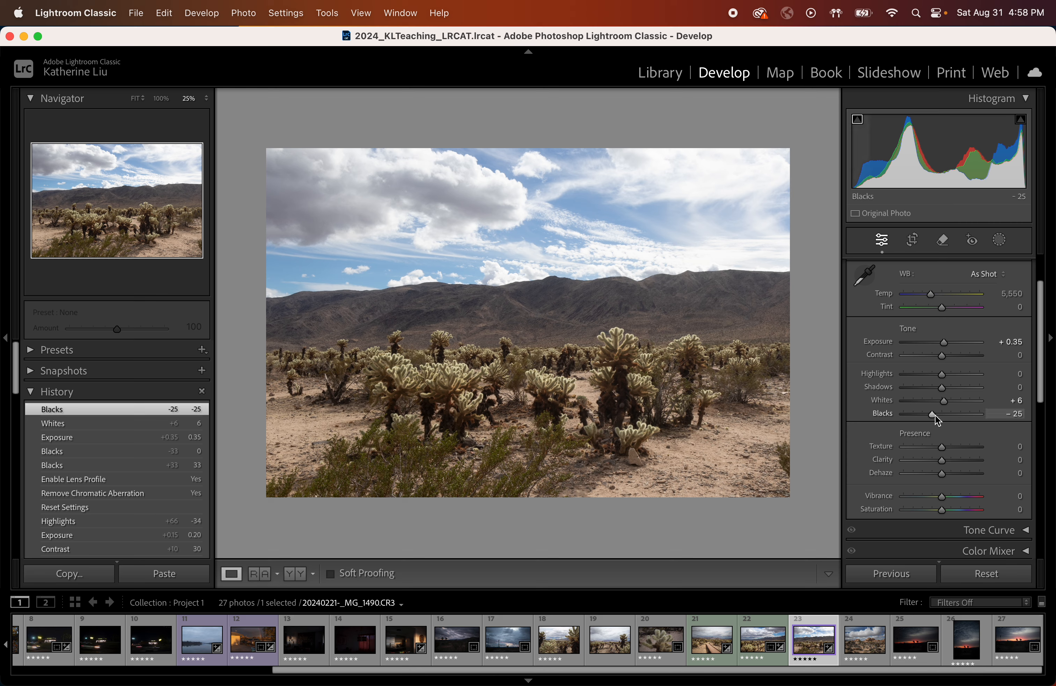
Step: Test the Blacks at both brighter and darker extremes using the shadow clipping preview, and set them to +10
{"action": "left_click_drag", "start_coordinate": [933, 417], "coordinate": [953, 419]}
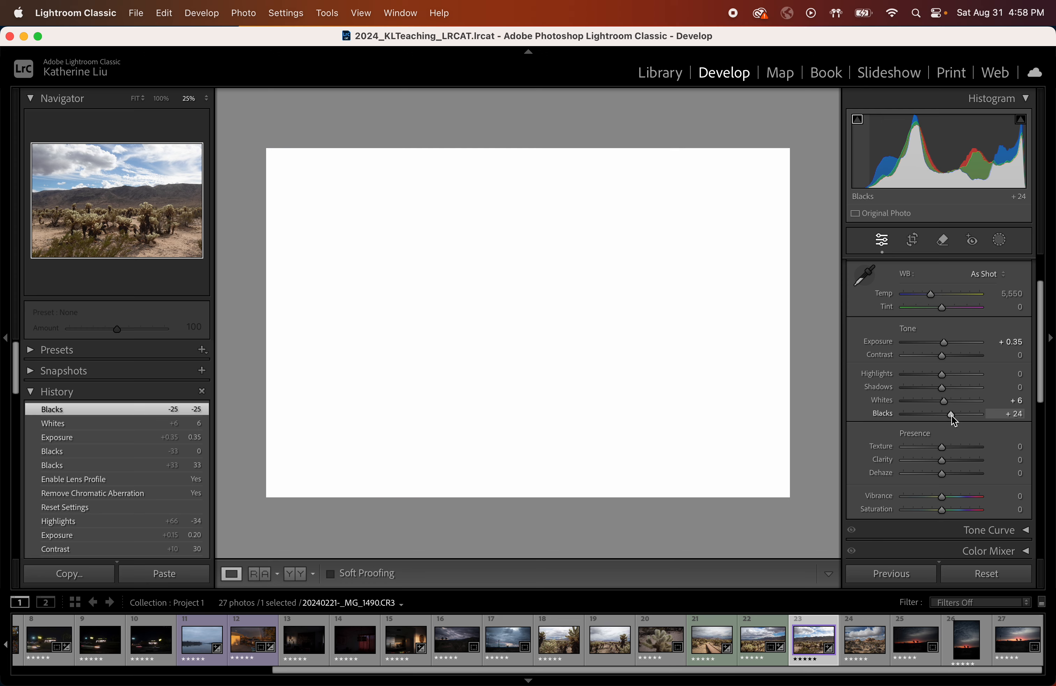
{"action": "left_click_drag", "start_coordinate": [951, 415], "coordinate": [902, 422]}
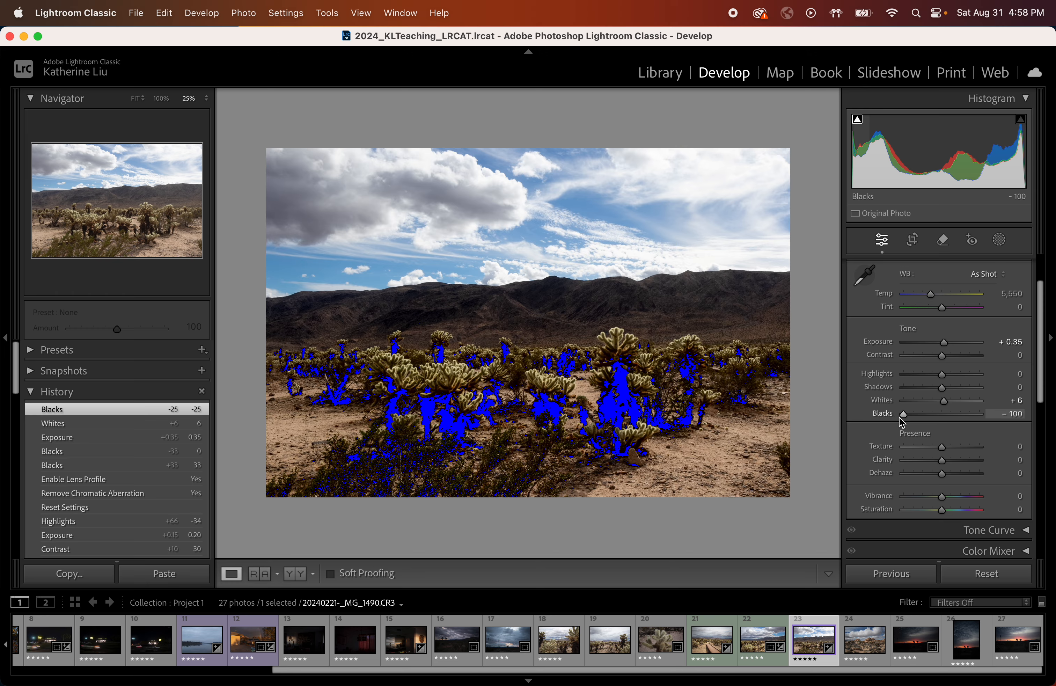
{"action": "left_click_drag", "start_coordinate": [902, 422], "coordinate": [947, 412]}
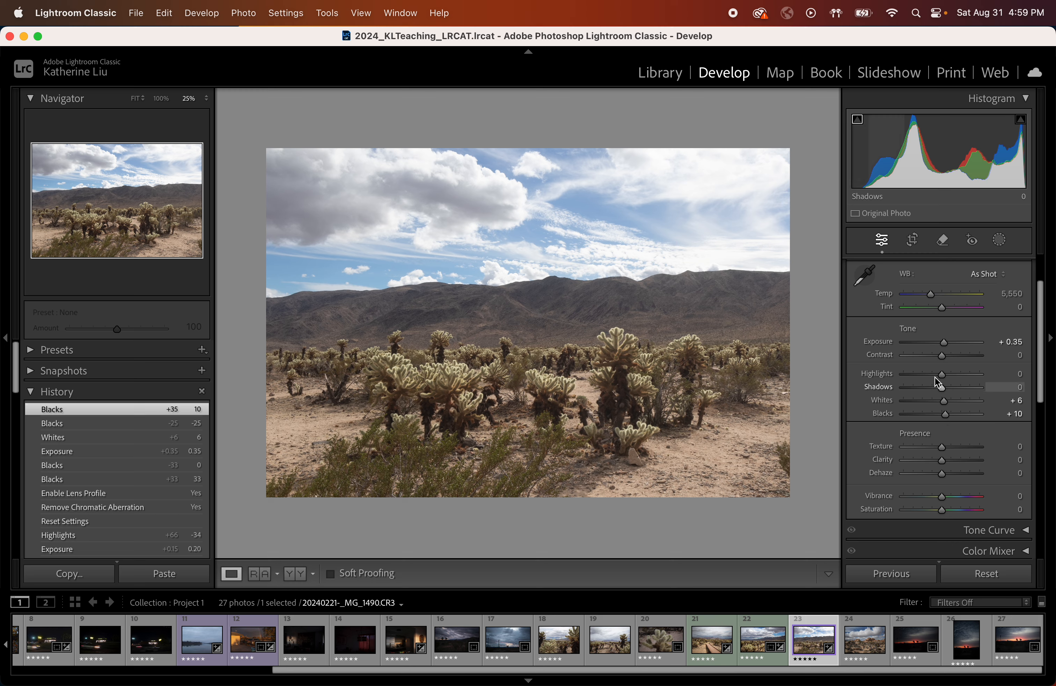
Step: Test the Contrast at its maximum of +100, and bring it down to +30
{"action": "left_click_drag", "start_coordinate": [943, 357], "coordinate": [1040, 355]}
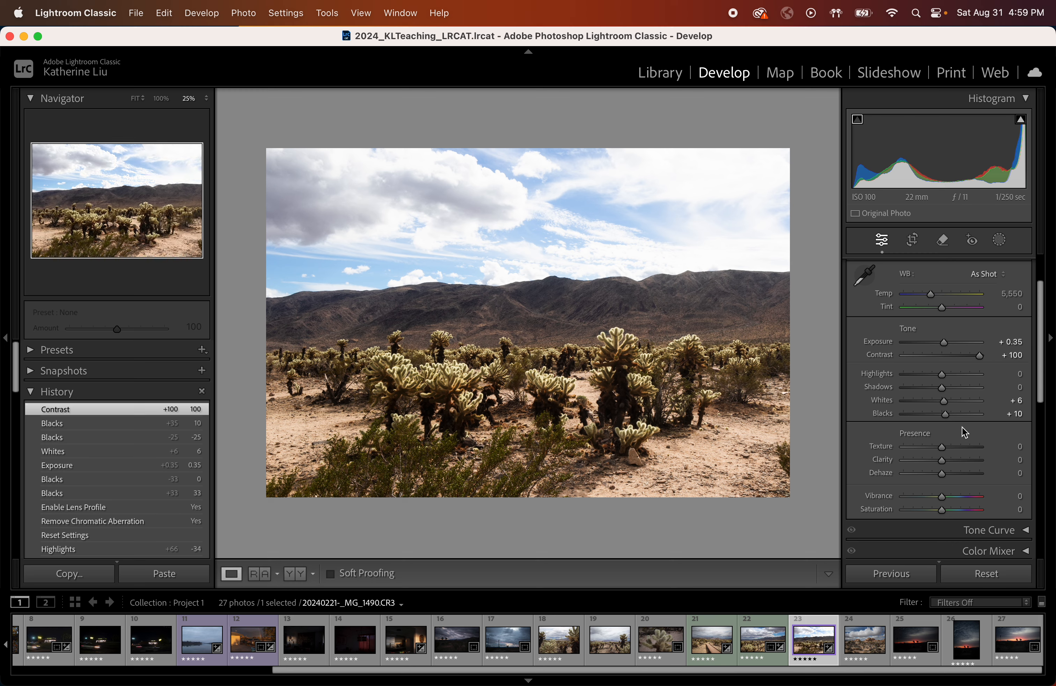
{"action": "scroll", "coordinate": [962, 427], "scroll_direction": "down", "scroll_amount": 2}
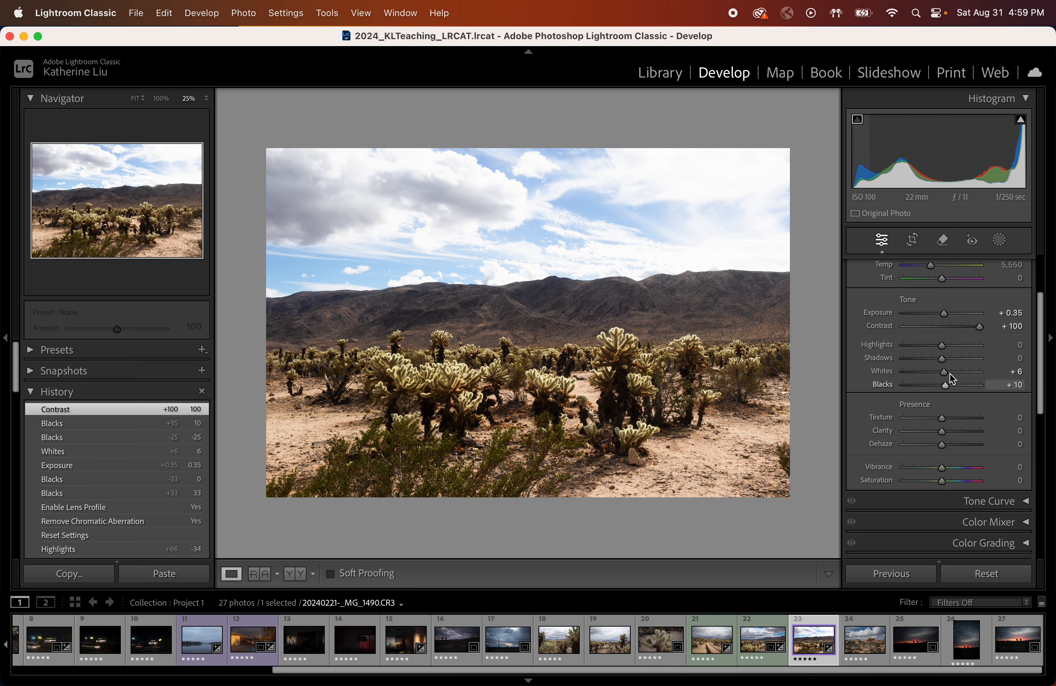
{"action": "scroll", "coordinate": [983, 437], "scroll_direction": "up", "scroll_amount": 4}
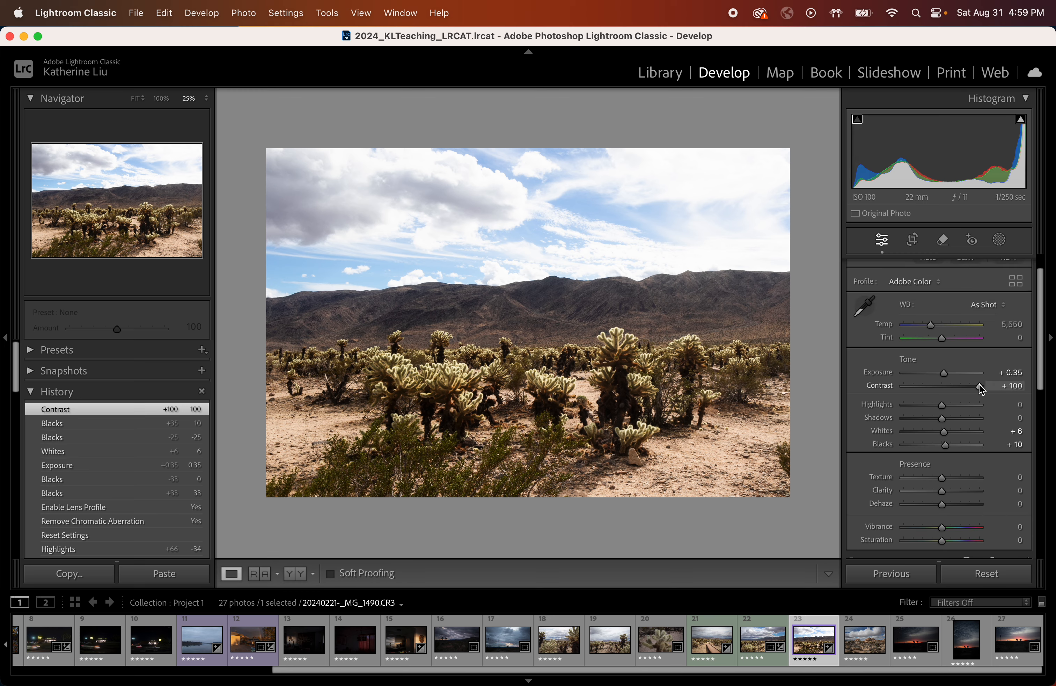
{"action": "left_click_drag", "start_coordinate": [979, 387], "coordinate": [953, 387]}
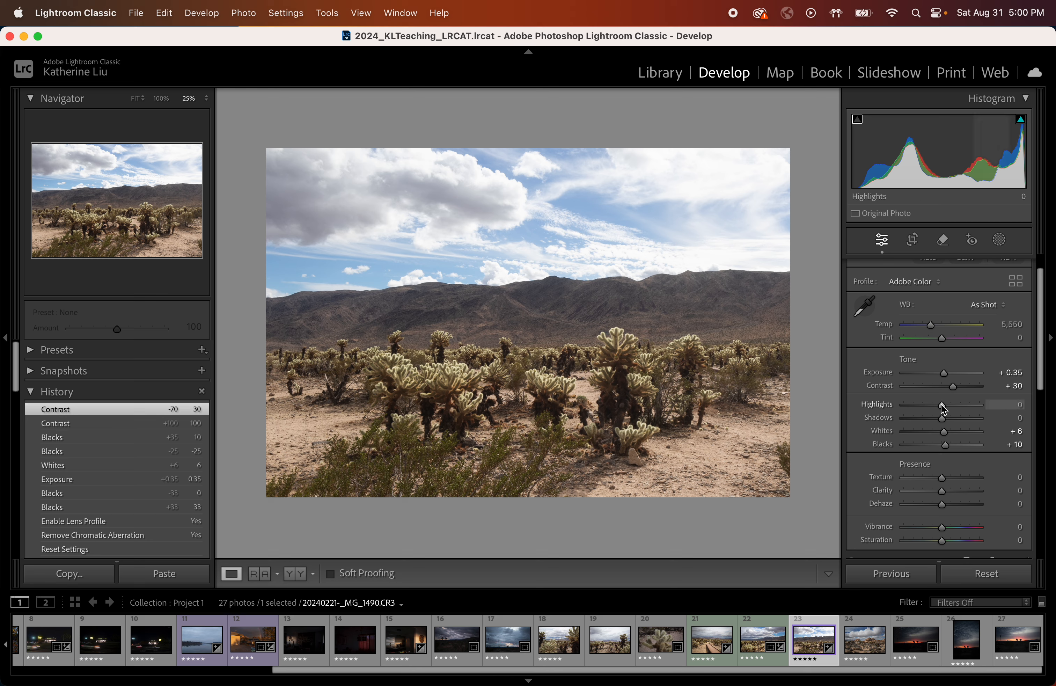
Step: Turn on the highlight clipping warning, test Highlights at +100, and settle them at -19
{"action": "left_click_drag", "start_coordinate": [945, 404], "coordinate": [1023, 419]}
{"action": "left_click", "coordinate": [1021, 124]}
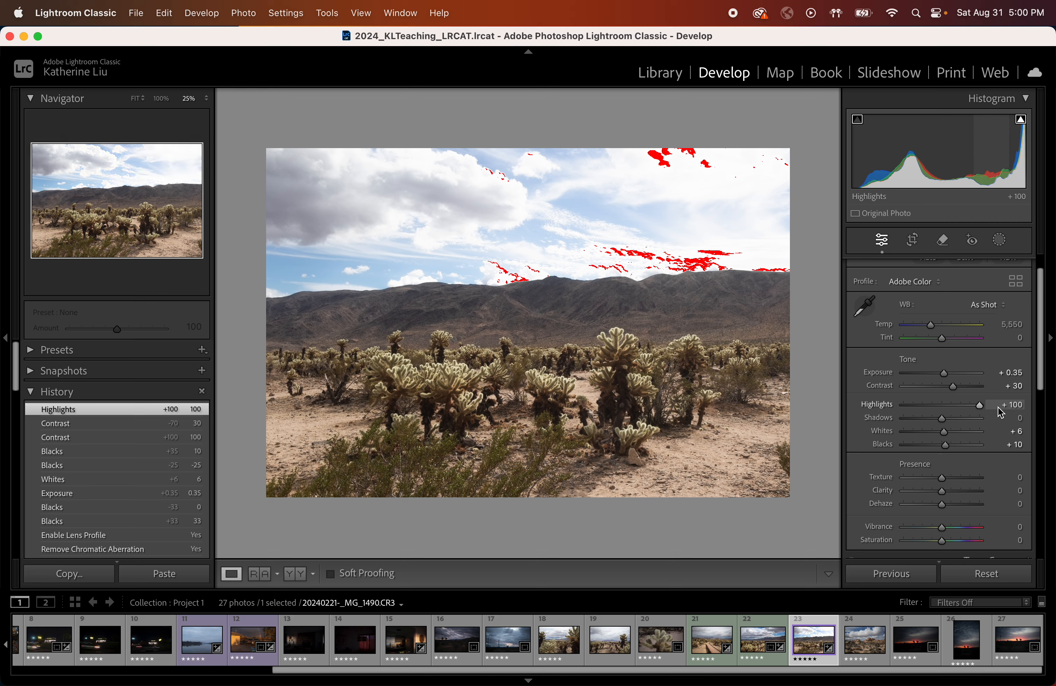
{"action": "left_click_drag", "start_coordinate": [998, 407], "coordinate": [934, 405]}
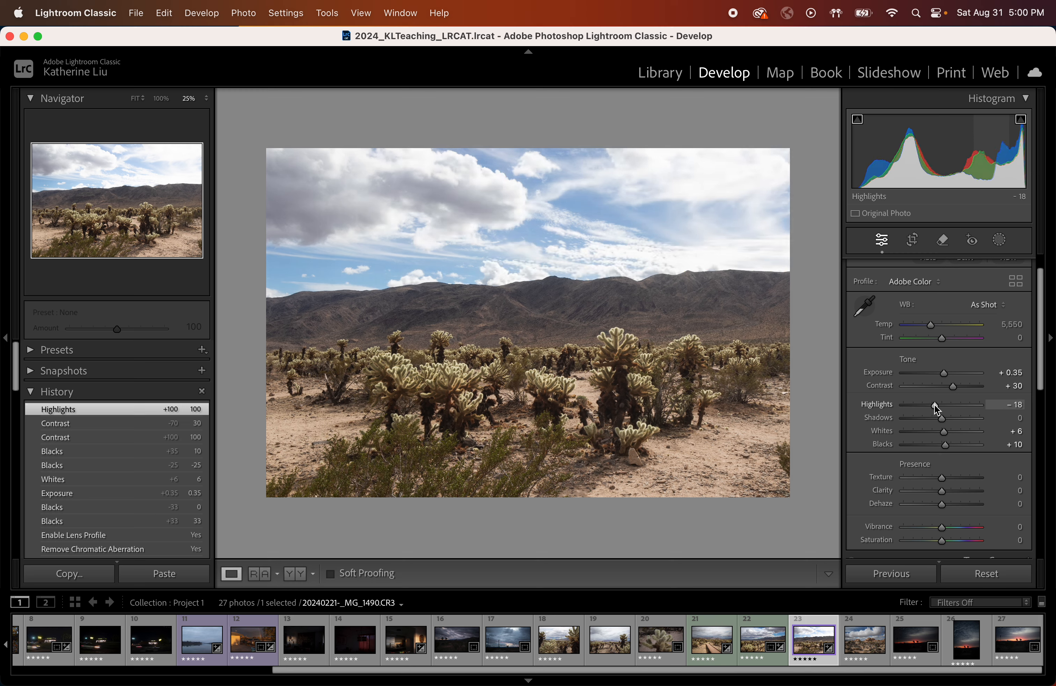
{"action": "mouse_move", "coordinate": [934, 406]}
{"action": "left_mouse_down"}
{"action": "mouse_move", "coordinate": [950, 402]}
{"action": "mouse_move", "coordinate": [936, 398]}
{"action": "left_mouse_up"}
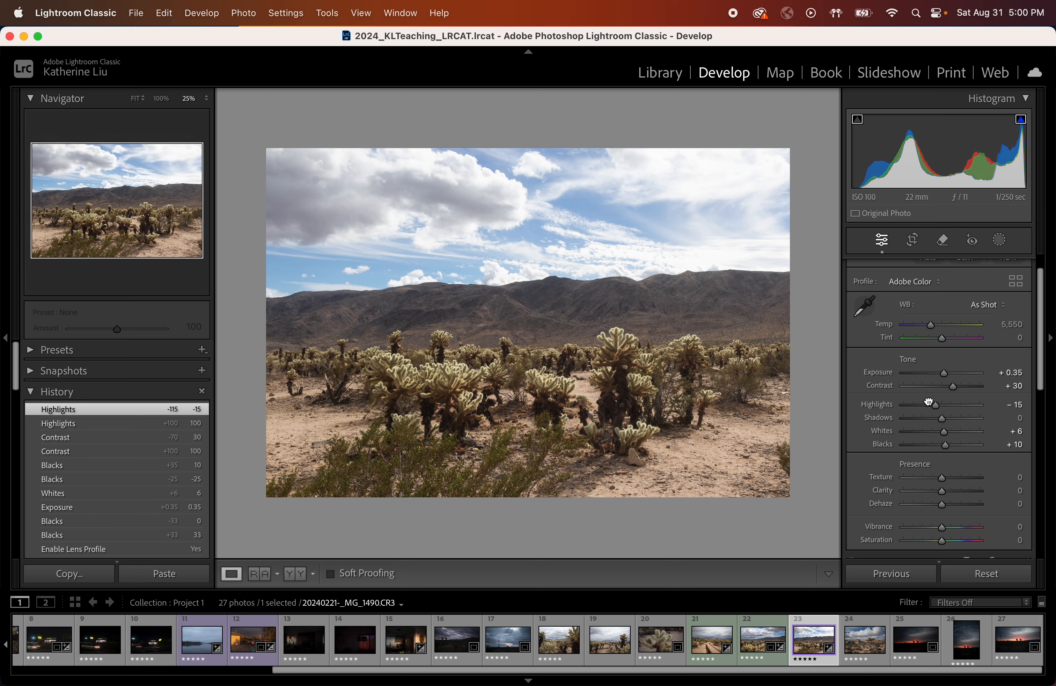
{"action": "left_click_drag", "start_coordinate": [935, 405], "coordinate": [933, 406]}
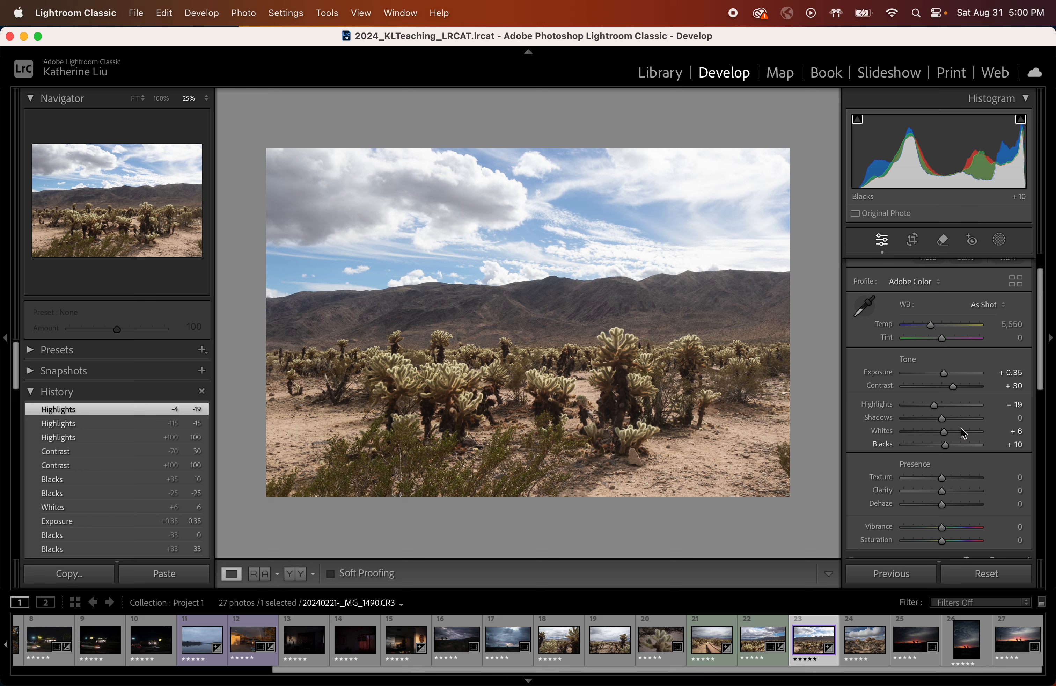
Step: Raise the Shadows to +32 and continue up to the maximum of +100
{"action": "left_click_drag", "start_coordinate": [940, 419], "coordinate": [953, 419]}
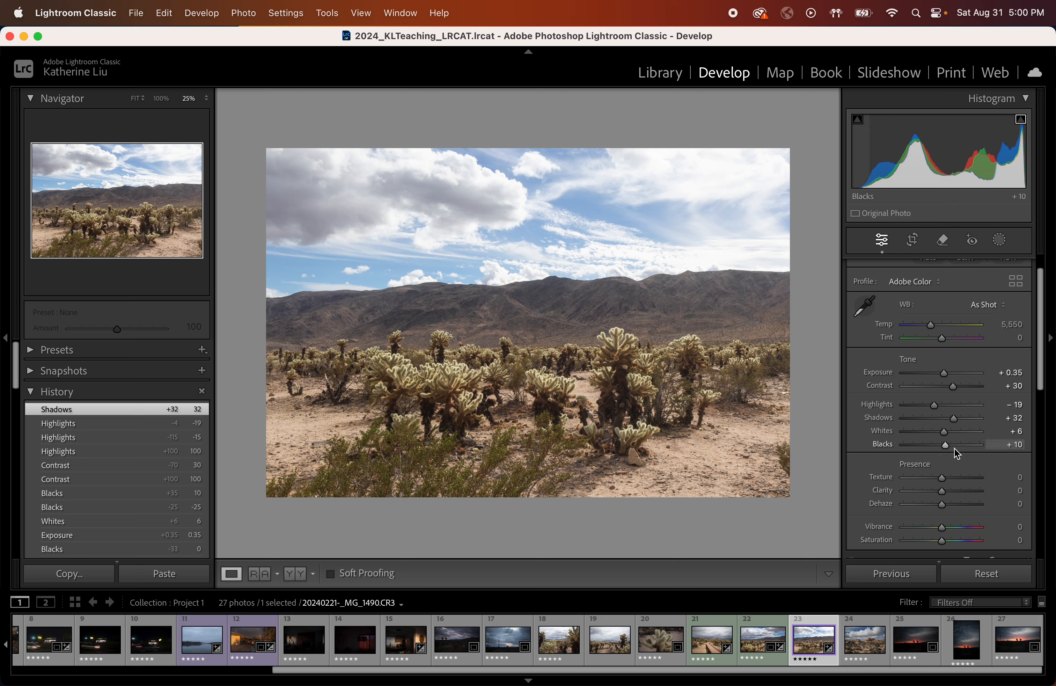
{"action": "left_click_drag", "start_coordinate": [954, 422], "coordinate": [1030, 408]}
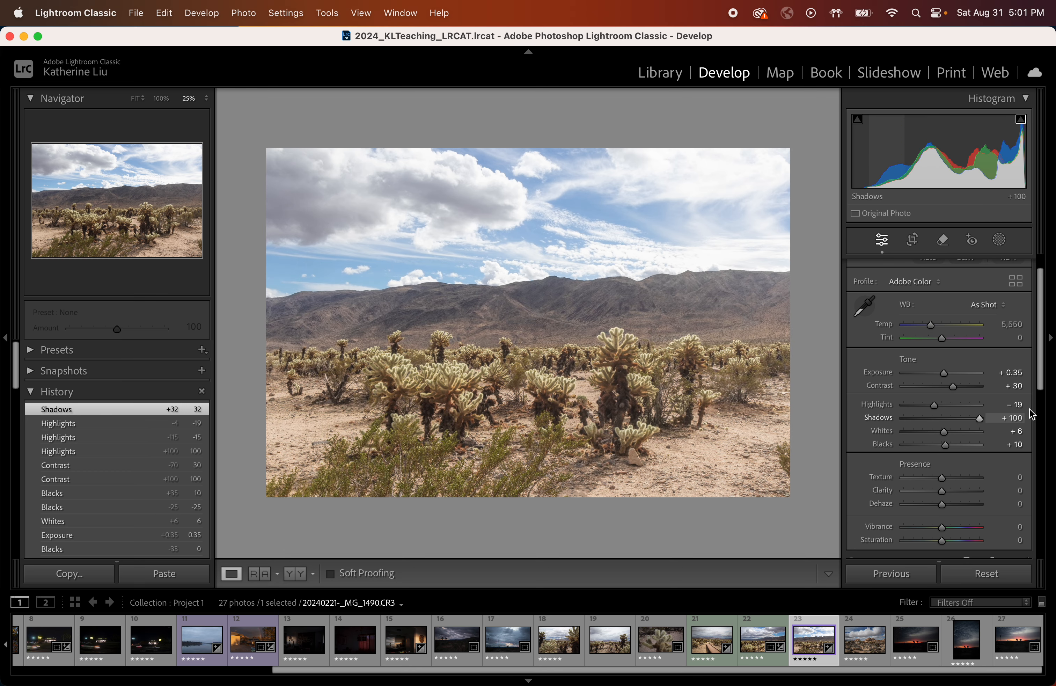
{"action": "left_click_drag", "start_coordinate": [1032, 414], "coordinate": [1031, 414]}
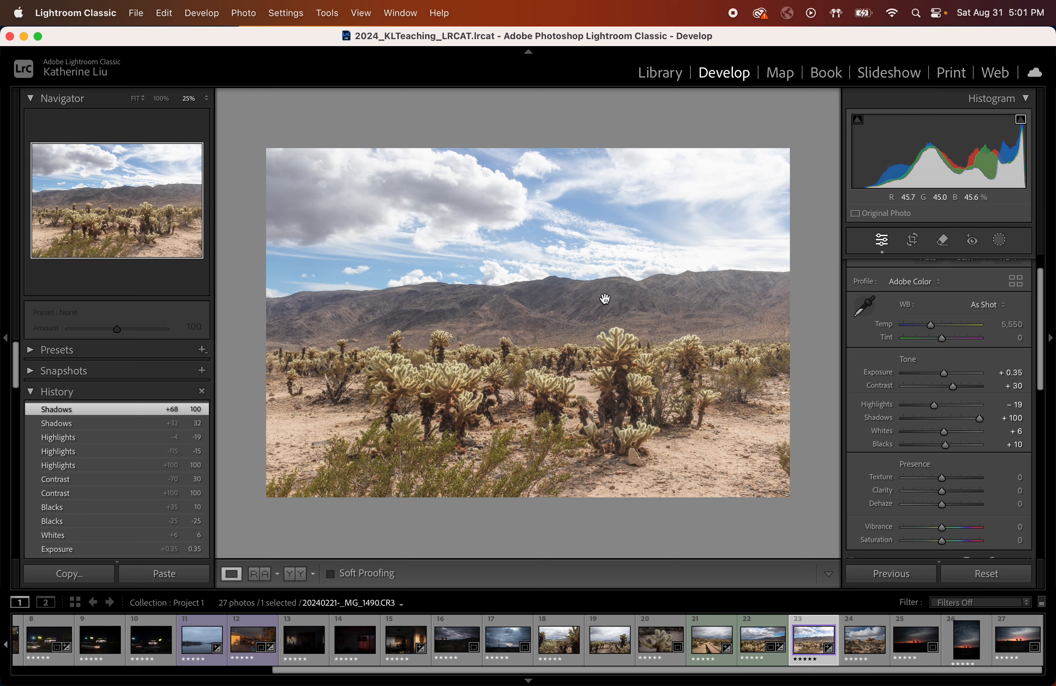
Step: Compare the photo before and after side by side at 12.5%, and return to the single-photo view at 25%
{"action": "key", "text": "y"}
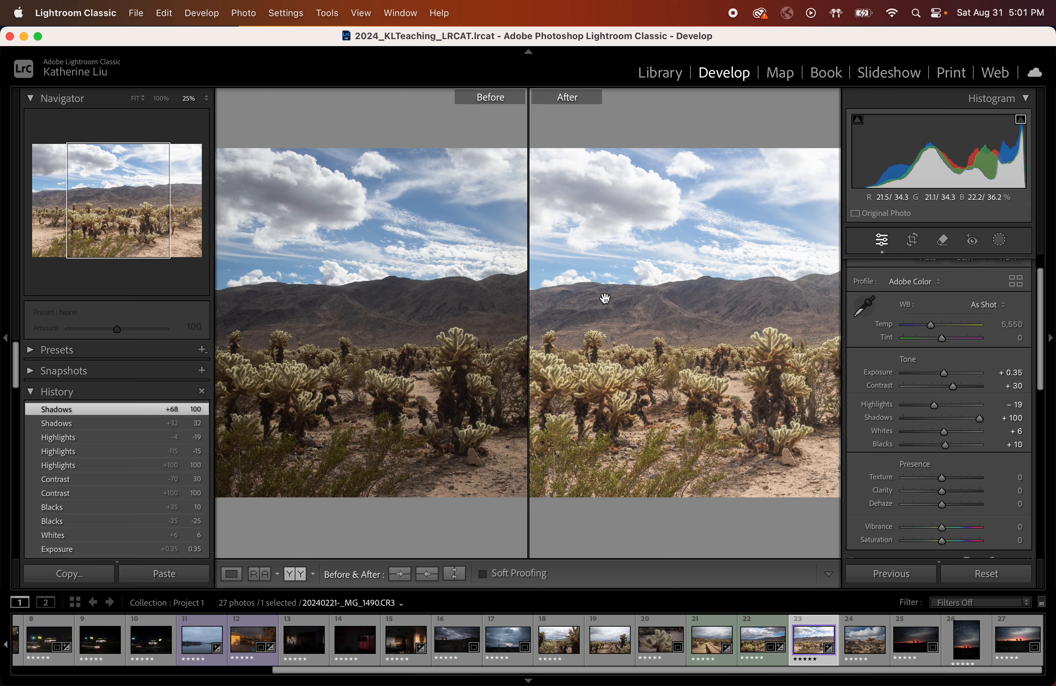
{"action": "key", "text": "super+minus"}
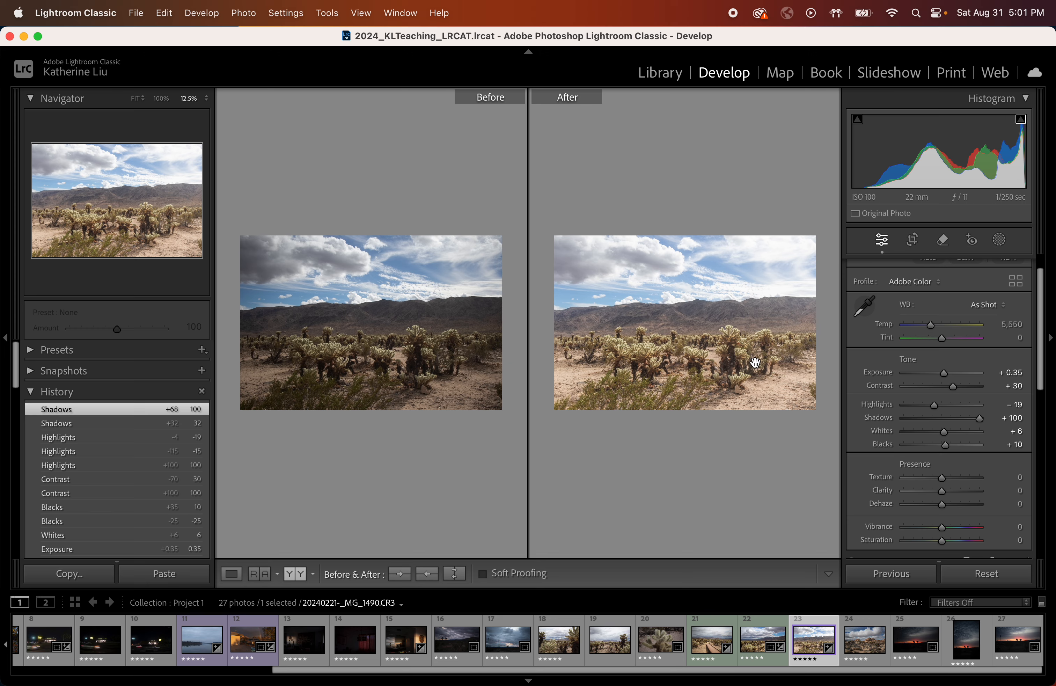
{"action": "key", "text": "y"}
{"action": "left_click", "coordinate": [628, 334]}
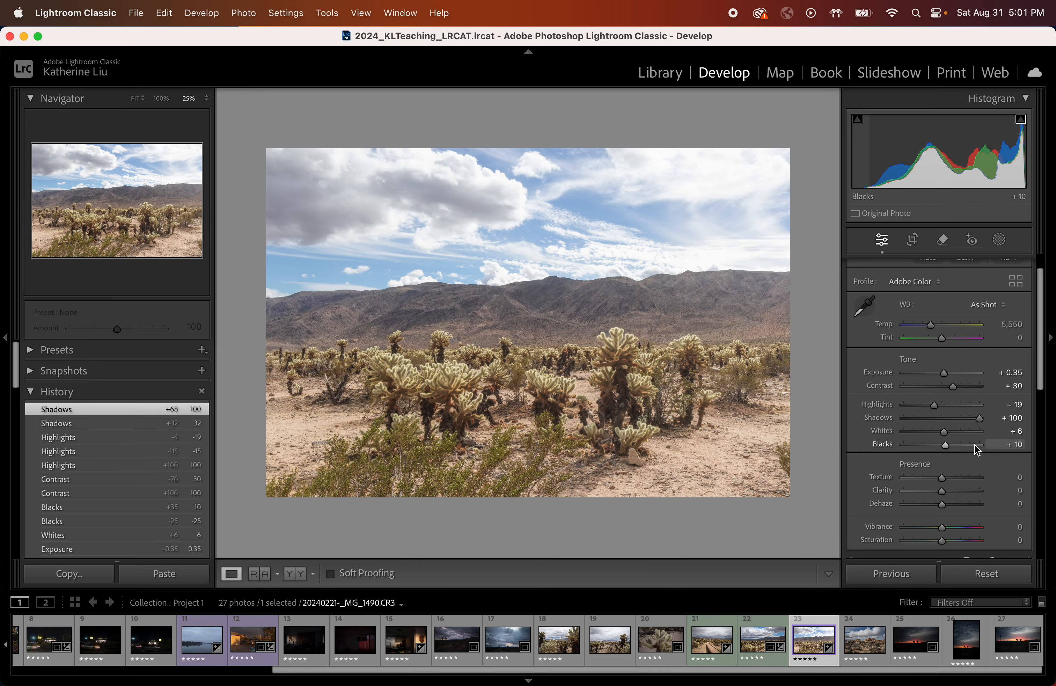
Step: Try Shadows at +49 against the original side by side, restore +100, and return to the single-photo view at 25%
{"action": "mouse_move", "coordinate": [980, 420]}
{"action": "left_mouse_down"}
{"action": "mouse_move", "coordinate": [934, 419]}
{"action": "mouse_move", "coordinate": [961, 414]}
{"action": "left_mouse_up"}
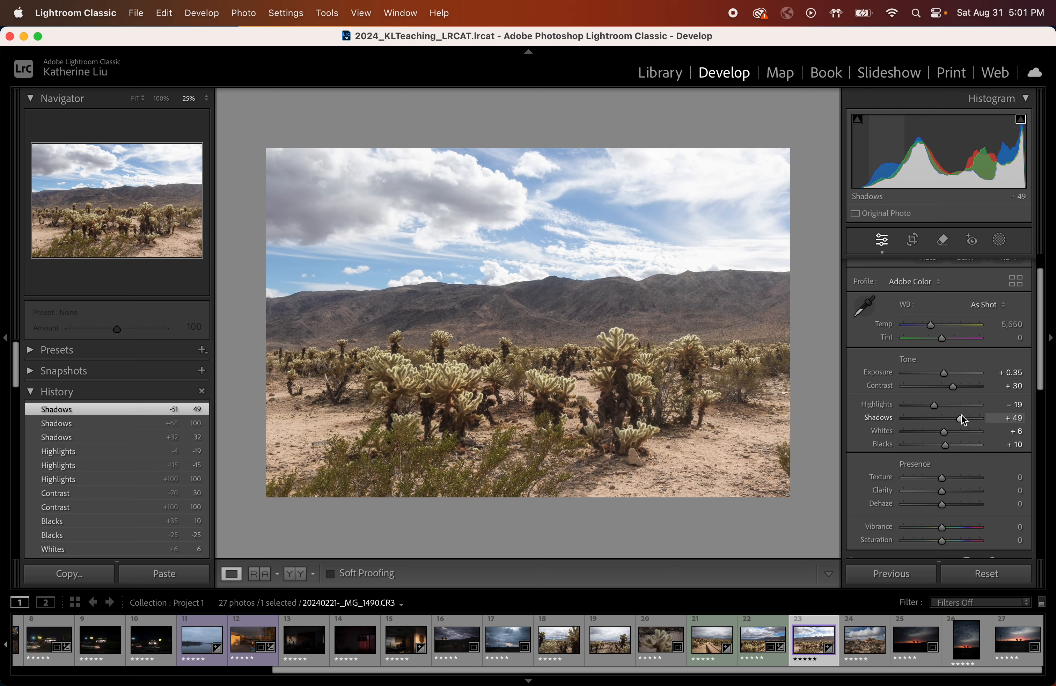
{"action": "key", "text": "y"}
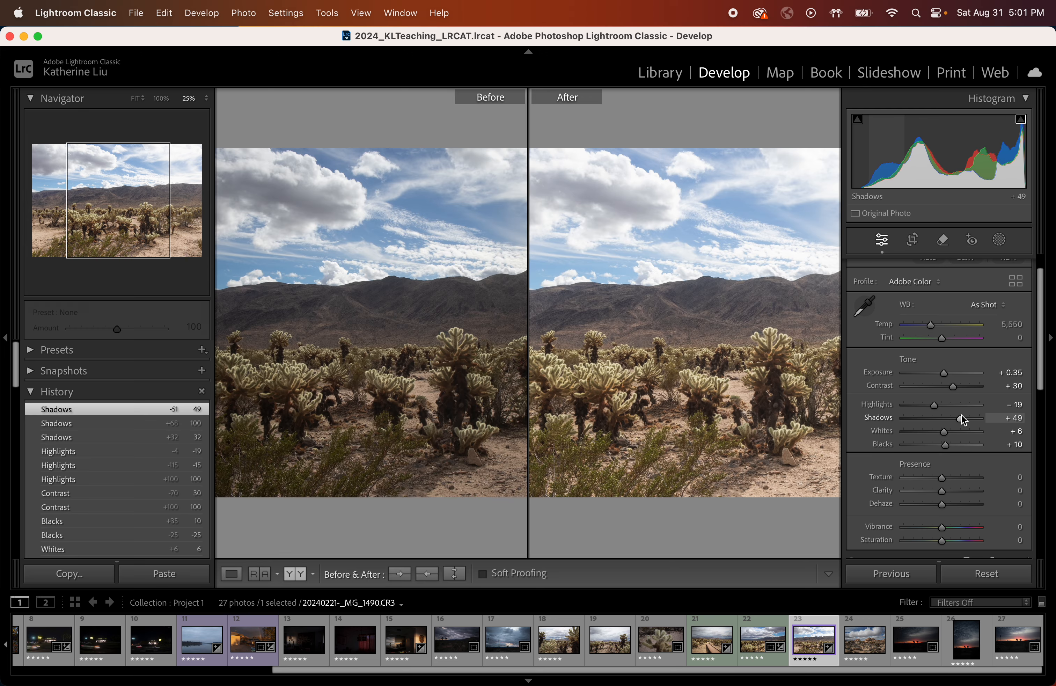
{"action": "left_click", "coordinate": [488, 414]}
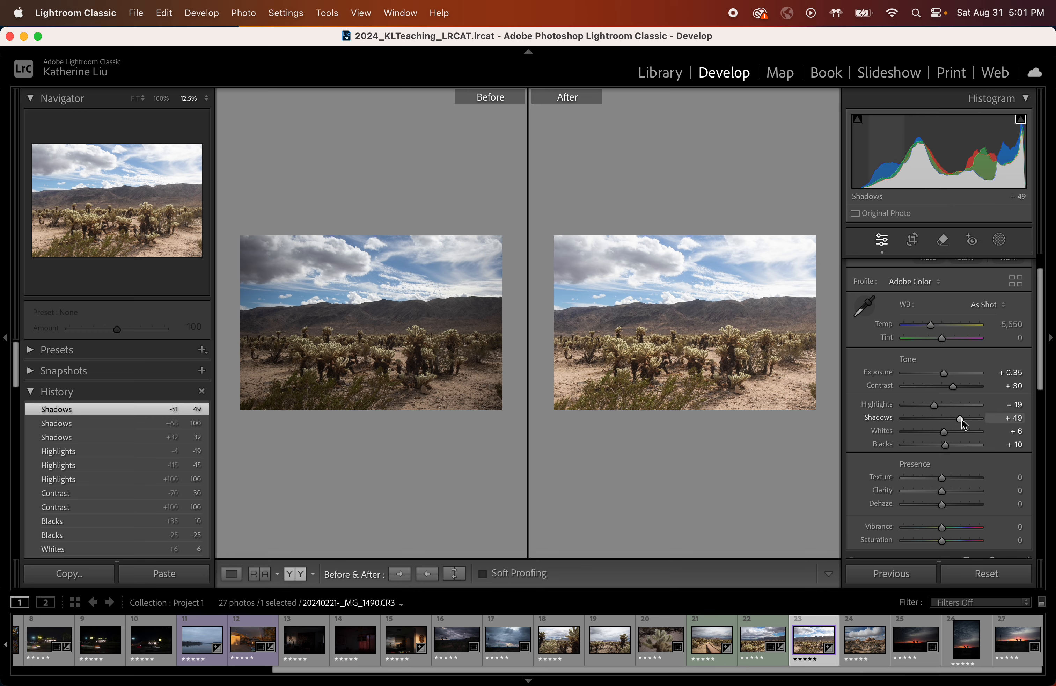
{"action": "left_click_drag", "start_coordinate": [961, 419], "coordinate": [1015, 420]}
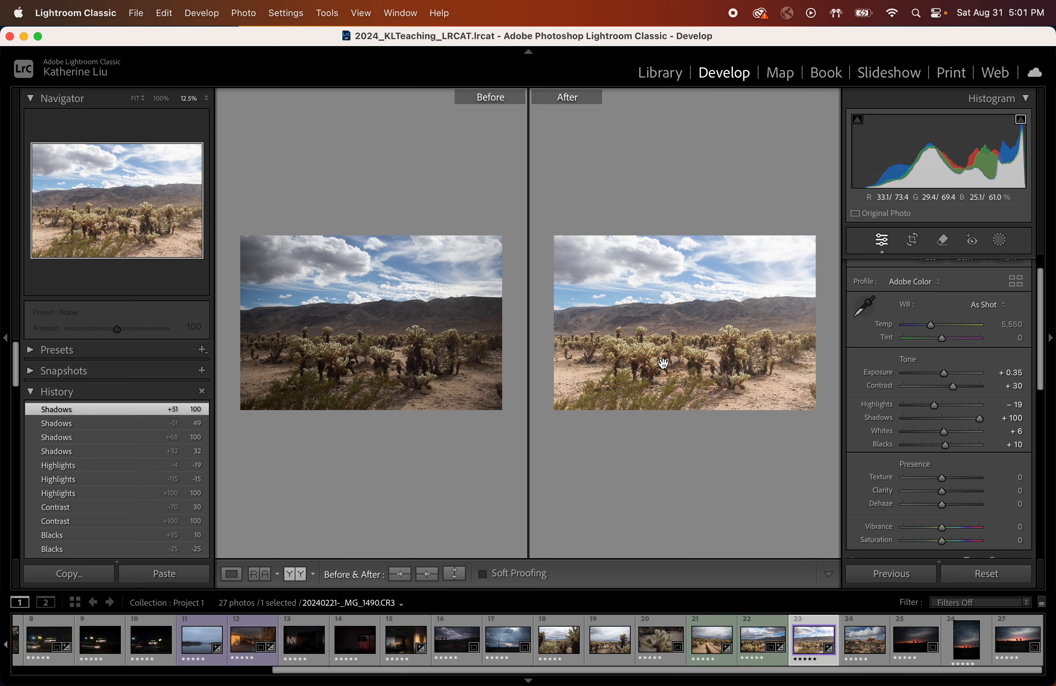
{"action": "key", "text": "y"}
{"action": "key", "text": "super+equal"}
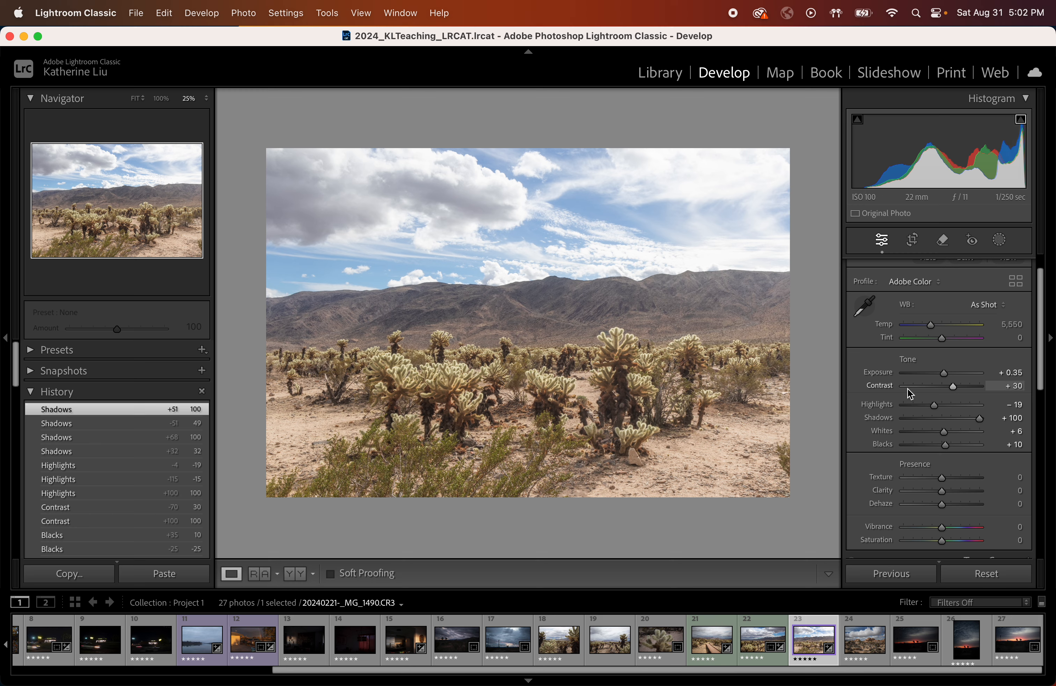
Step: Lower Exposure to +0.20, check it against the preceding history state, and reduce Highlights to -58
{"action": "left_click_drag", "start_coordinate": [945, 376], "coordinate": [944, 378]}
{"action": "left_click", "coordinate": [154, 425]}
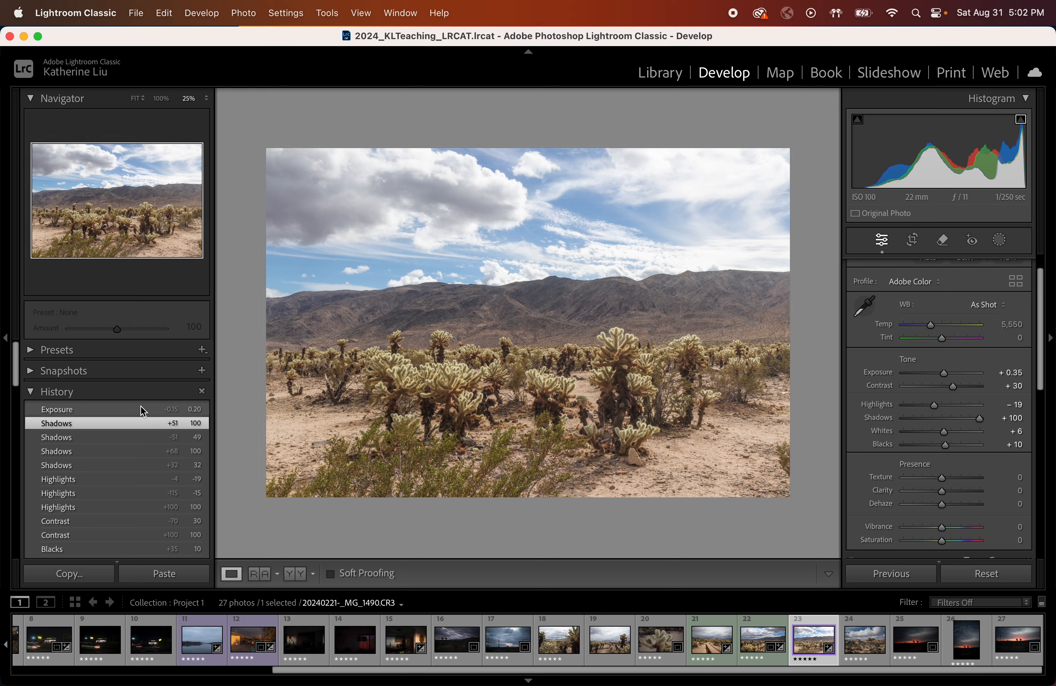
{"action": "left_click", "coordinate": [144, 410]}
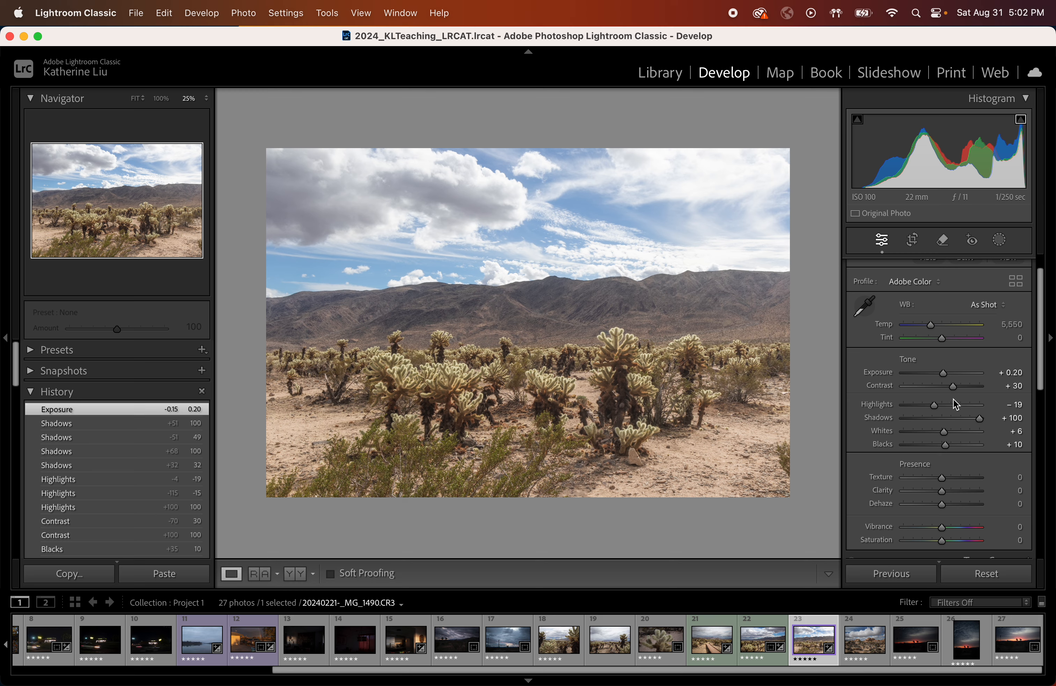
{"action": "left_click_drag", "start_coordinate": [934, 406], "coordinate": [919, 403]}
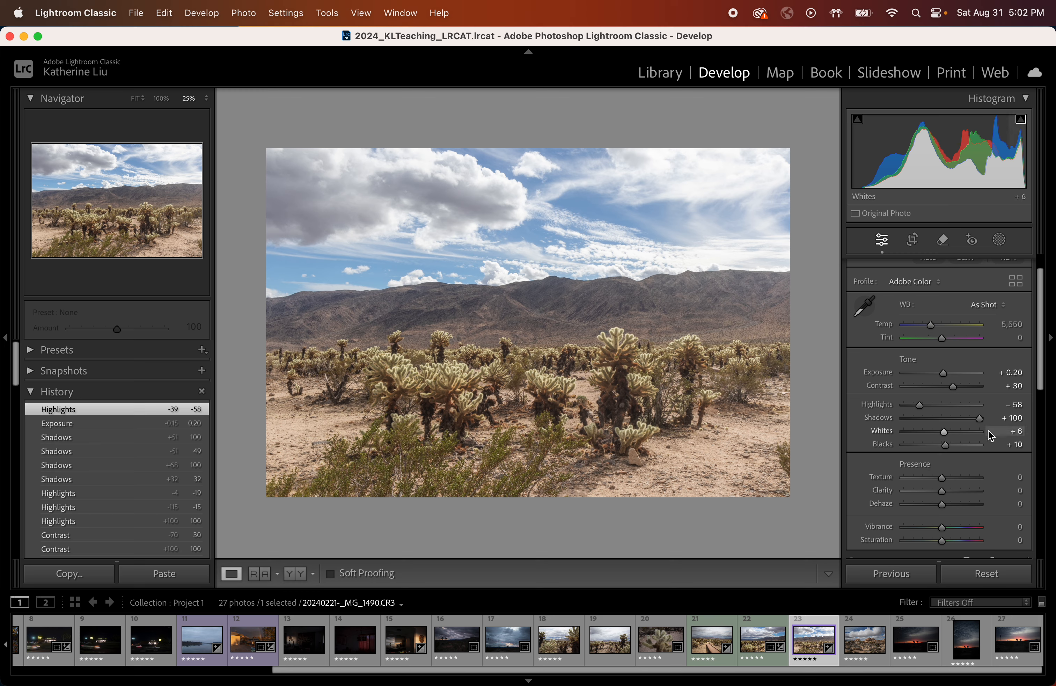
Step: Switch to the blue lake photo 20231223-_MG_1293.CR3 and enable Remove Chromatic Aberration for it
{"action": "scroll", "coordinate": [941, 402], "scroll_direction": "down", "scroll_amount": 2}
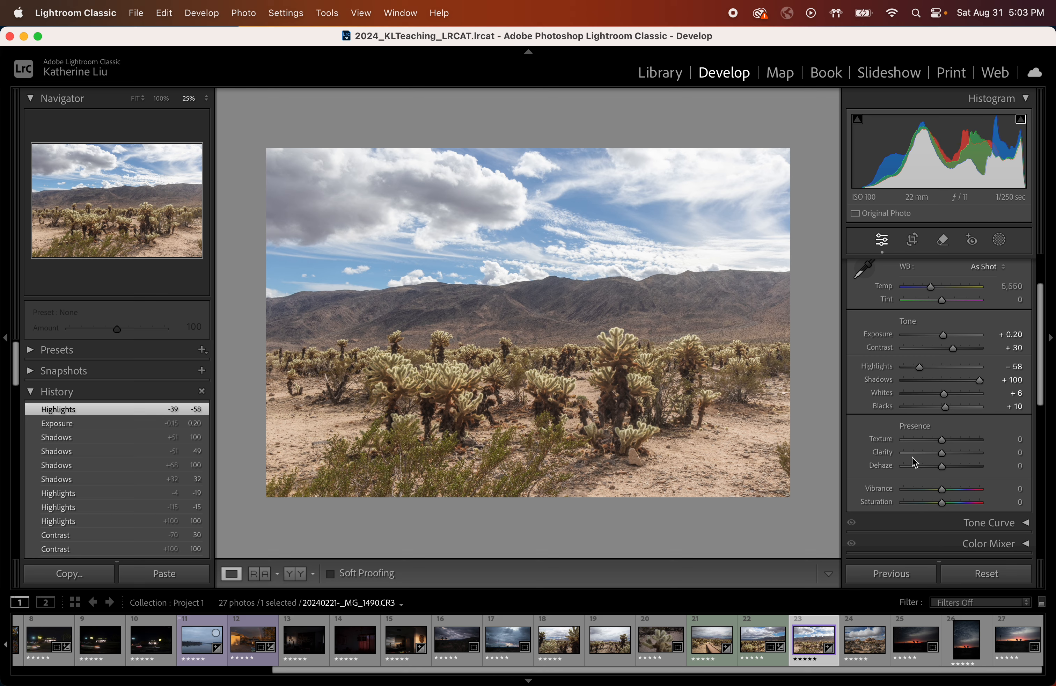
{"action": "left_click", "coordinate": [205, 629]}
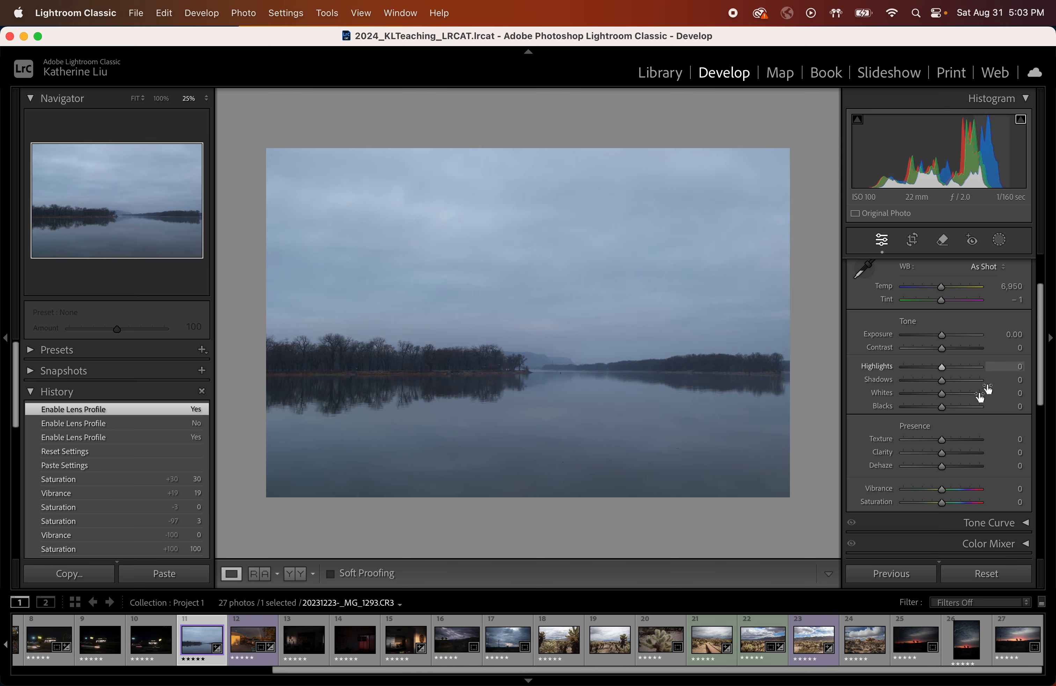
{"action": "scroll", "coordinate": [936, 435], "scroll_direction": "down", "scroll_amount": 10}
{"action": "left_click", "coordinate": [858, 352]}
{"action": "scroll", "coordinate": [925, 348], "scroll_direction": "up", "scroll_amount": 10}
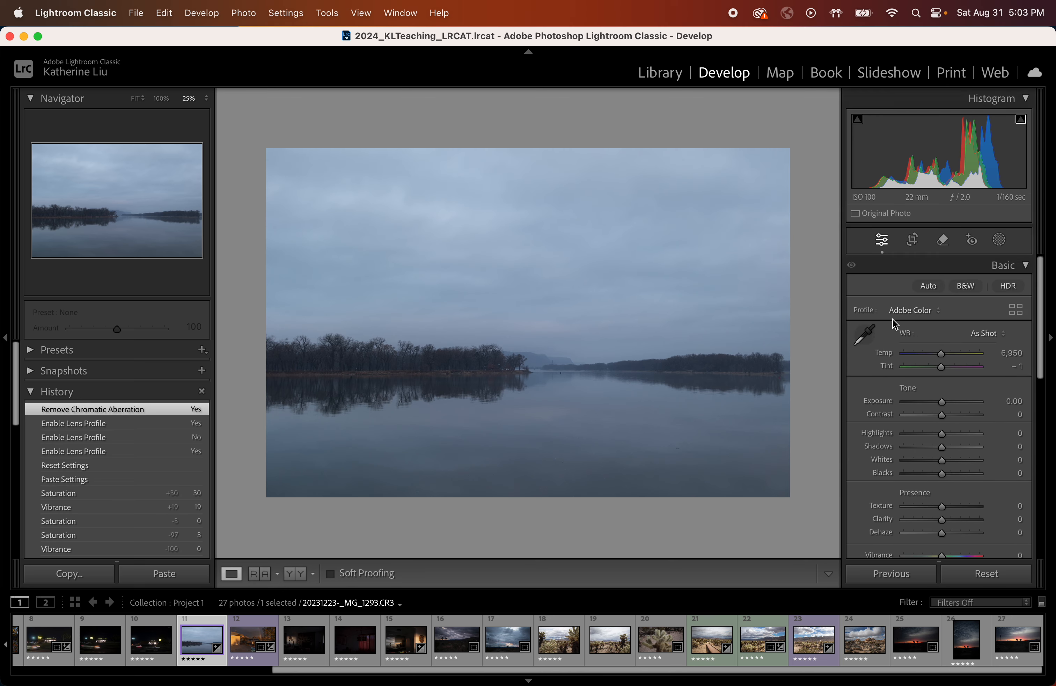
Step: Set the lake photo's Exposure to +0.50, Contrast to +13, Highlights to +21 and Shadows to -15
{"action": "scroll", "coordinate": [892, 318], "scroll_direction": "down", "scroll_amount": 3}
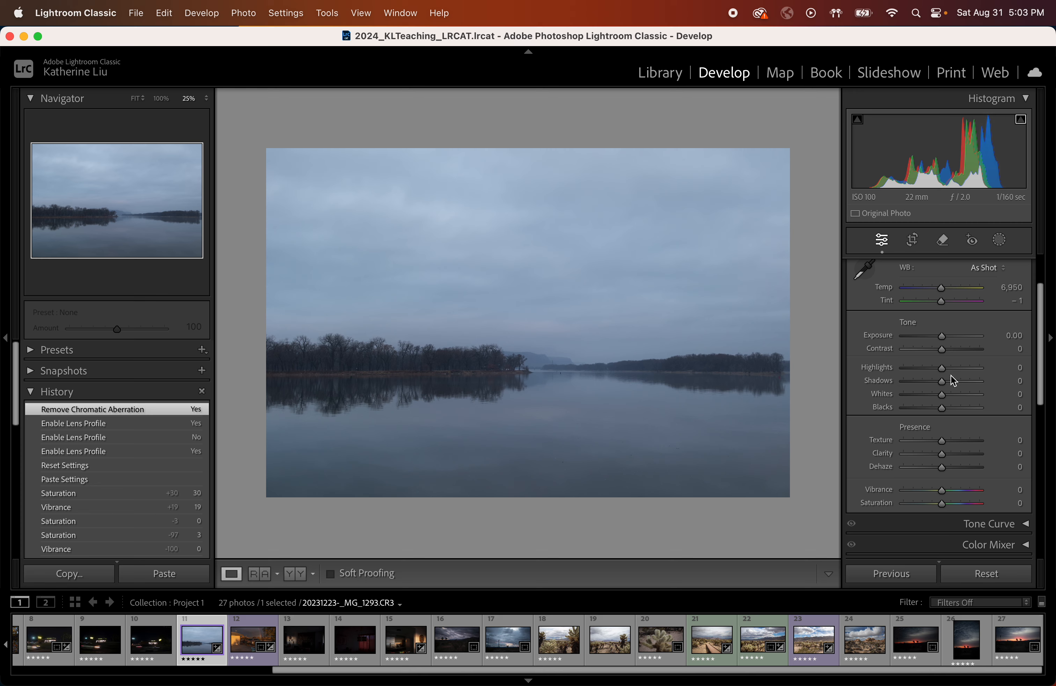
{"action": "left_click_drag", "start_coordinate": [947, 335], "coordinate": [952, 338]}
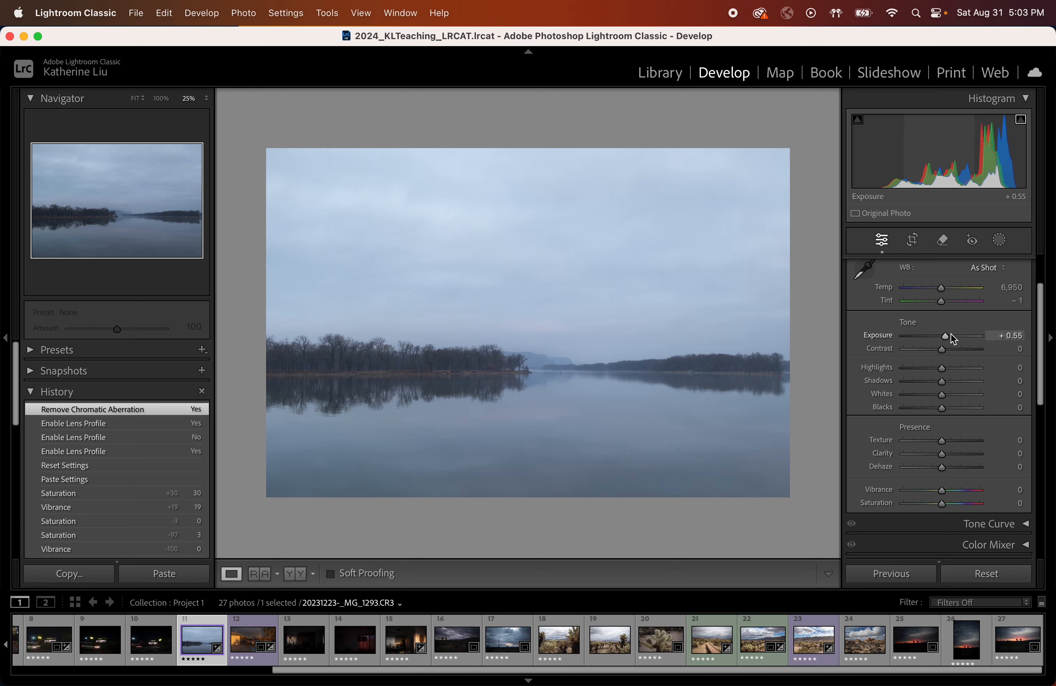
{"action": "left_click_drag", "start_coordinate": [944, 346], "coordinate": [948, 346]}
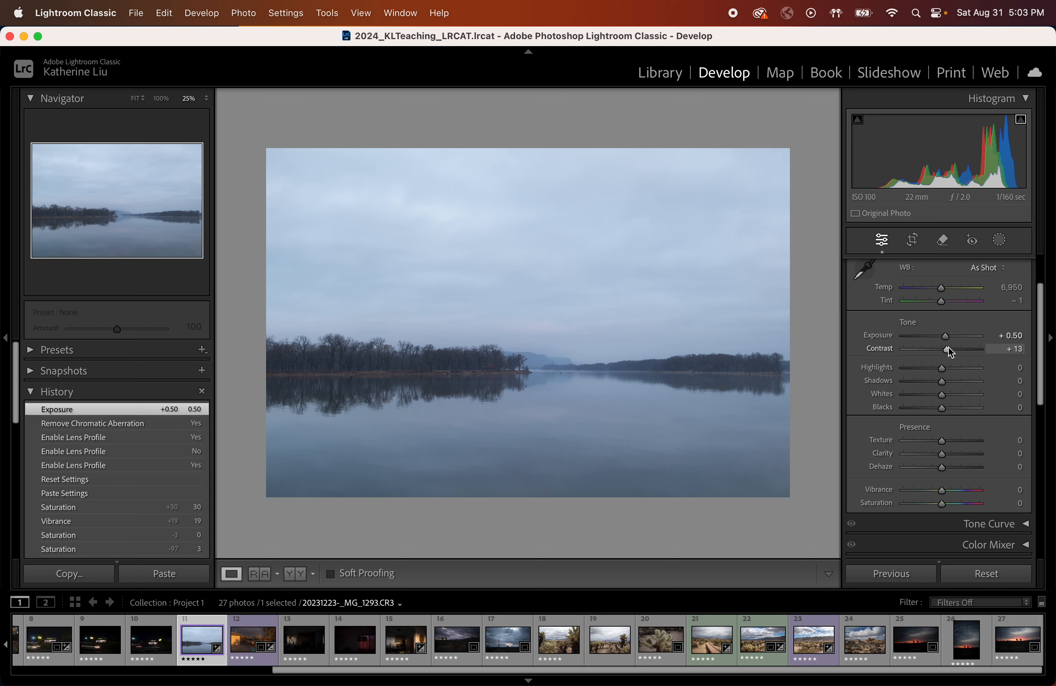
{"action": "mouse_move", "coordinate": [942, 368]}
{"action": "left_mouse_down"}
{"action": "mouse_move", "coordinate": [918, 370]}
{"action": "mouse_move", "coordinate": [956, 371]}
{"action": "mouse_move", "coordinate": [951, 379]}
{"action": "mouse_move", "coordinate": [893, 389]}
{"action": "mouse_move", "coordinate": [977, 388]}
{"action": "mouse_move", "coordinate": [937, 390]}
{"action": "left_mouse_up"}
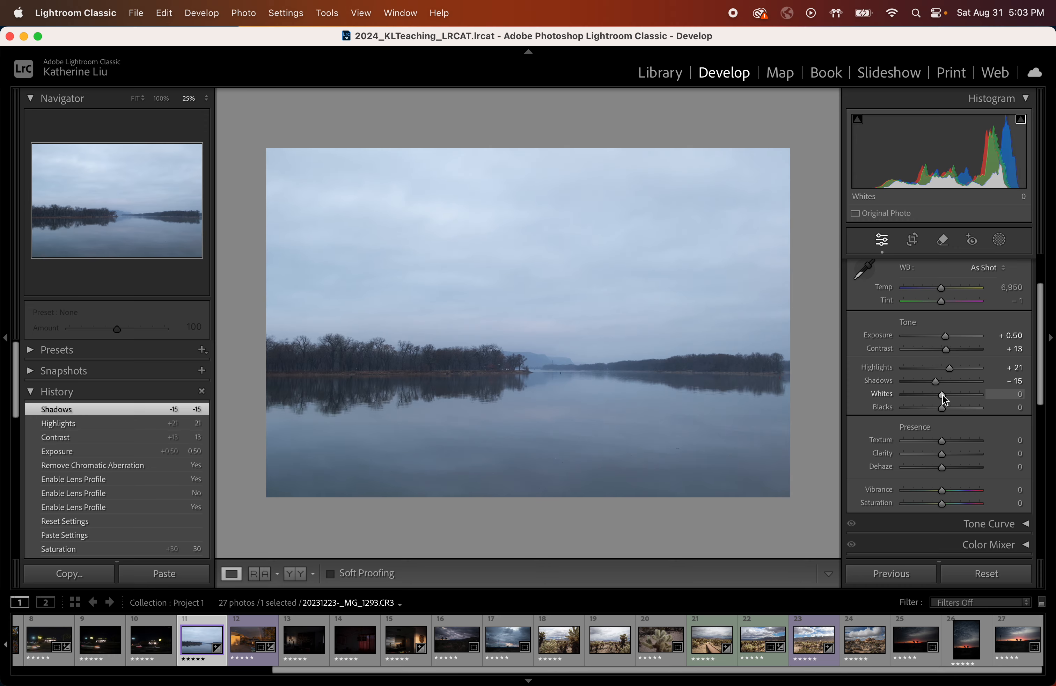
Step: Set the lake photo's Blacks to -82, Whites to +42 by adjusting the histogram, and Contrast to -10
{"action": "left_click_drag", "start_coordinate": [942, 394], "coordinate": [911, 407]}
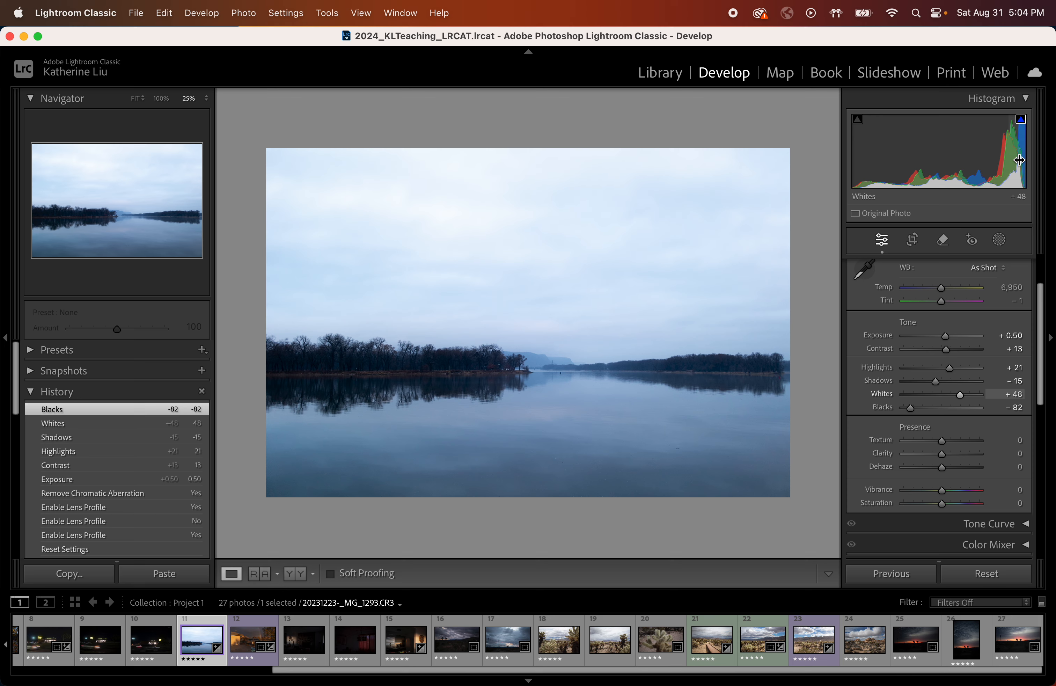
{"action": "left_click_drag", "start_coordinate": [1019, 160], "coordinate": [1013, 160]}
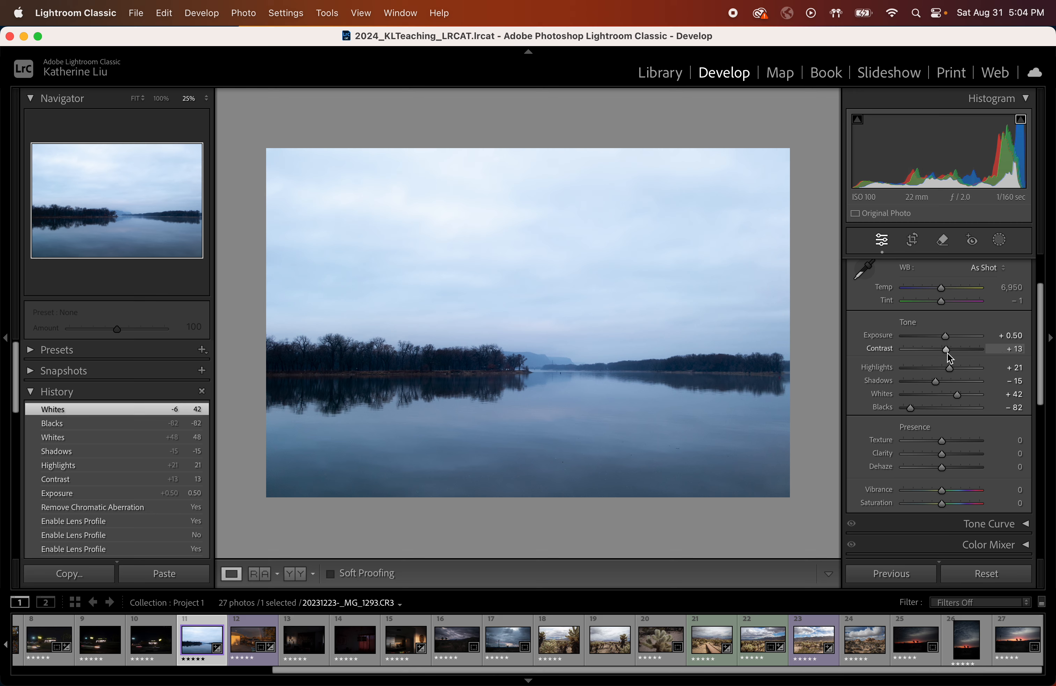
{"action": "left_click_drag", "start_coordinate": [947, 350], "coordinate": [939, 349]}
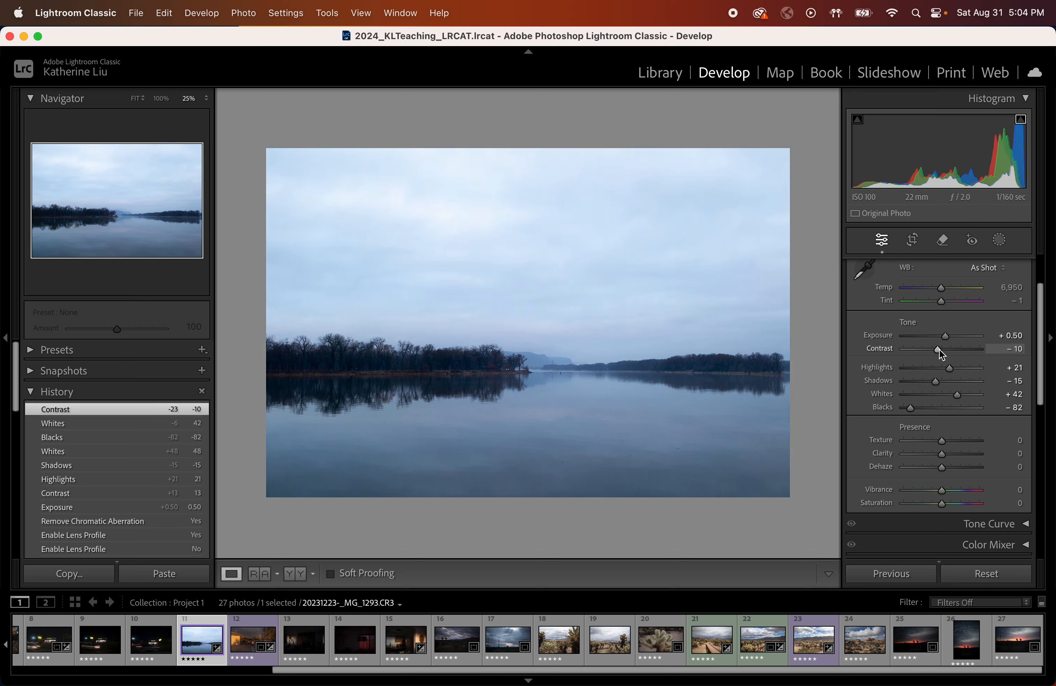
Step: Raise the lake photo's Exposure to +0.55
{"action": "left_click_drag", "start_coordinate": [947, 336], "coordinate": [945, 338]}
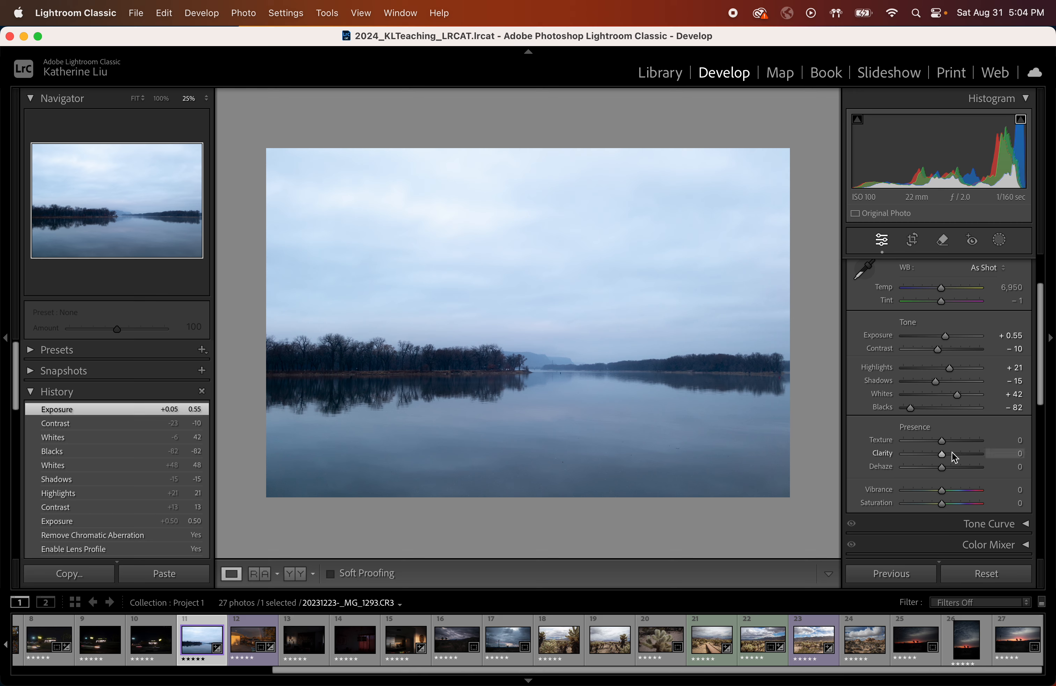
Step: Try Texture at +100 and inspect the tree line and water at 100% zoom
{"action": "left_click_drag", "start_coordinate": [944, 439], "coordinate": [1040, 444]}
{"action": "left_click", "coordinate": [940, 444]}
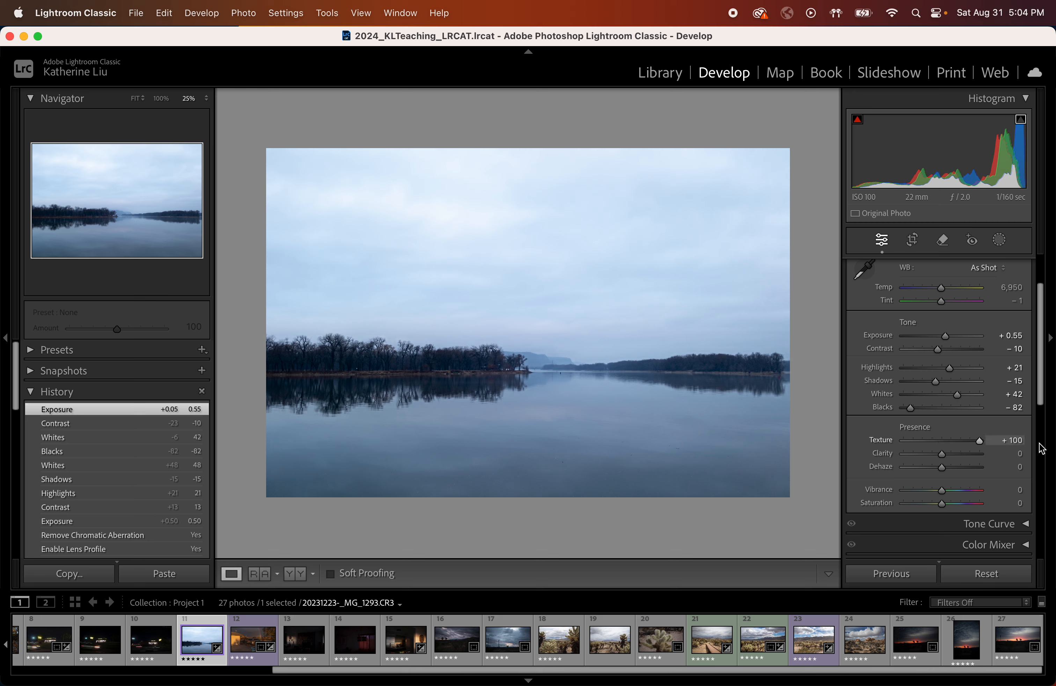
{"action": "left_click", "coordinate": [585, 377]}
{"action": "key", "text": "super+="}
{"action": "key", "text": "super+="}
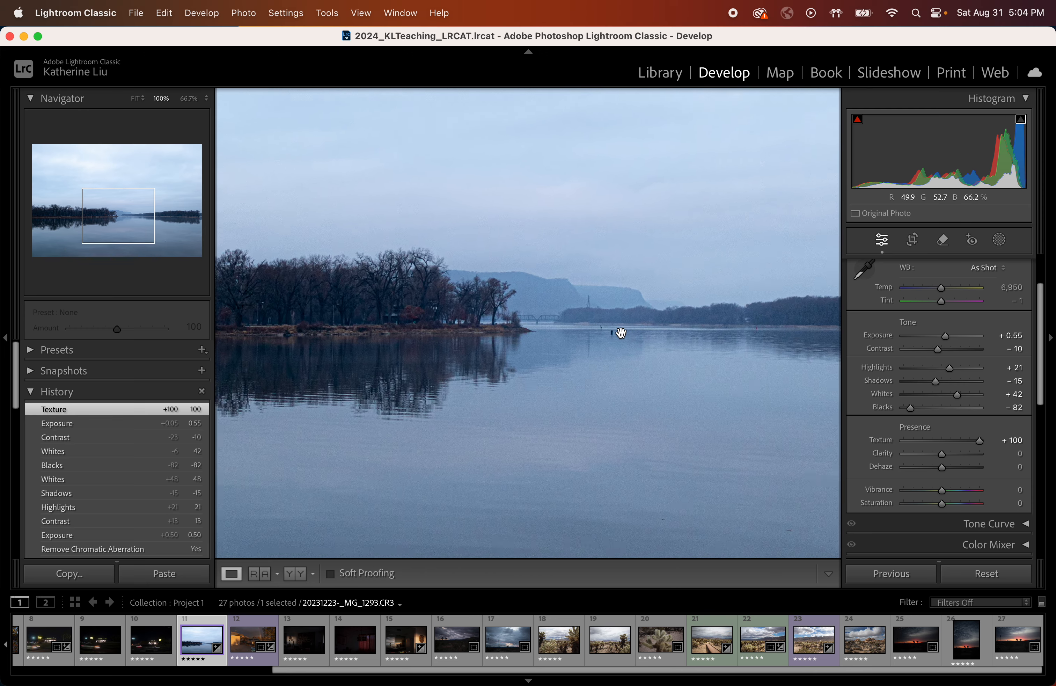
{"action": "key", "text": "super+minus"}
{"action": "key", "text": "super+minus"}
{"action": "key", "text": "super+minus"}
{"action": "key", "text": "super+minus"}
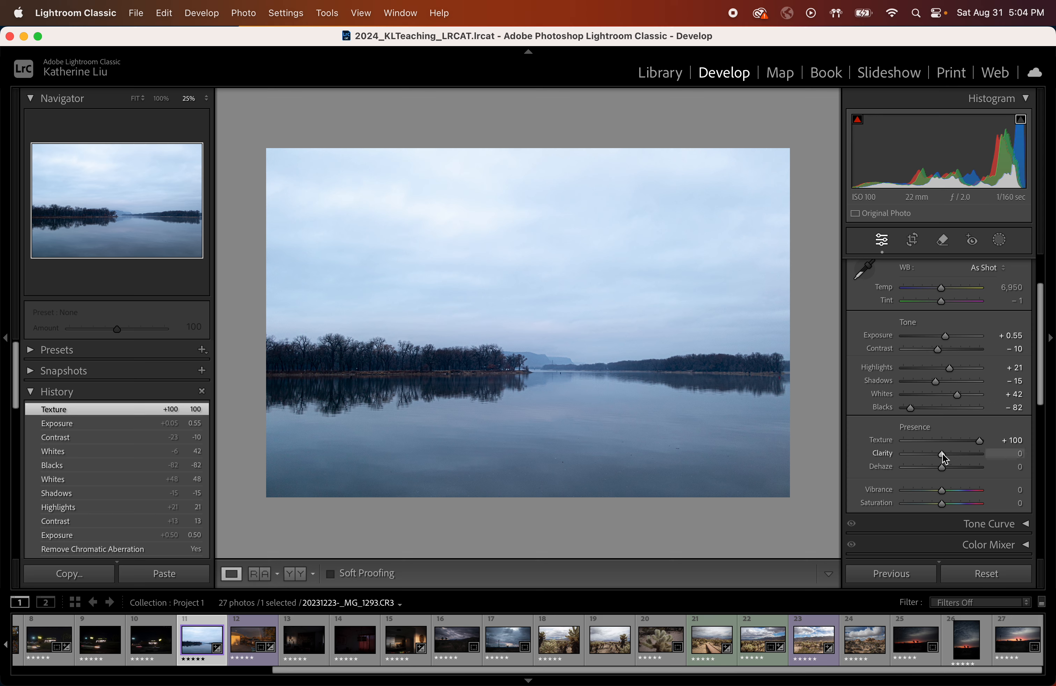
Step: Try Clarity at +100, compare the photo before and after side by side, and reset Texture and Clarity to 0
{"action": "left_click_drag", "start_coordinate": [942, 452], "coordinate": [1038, 463]}
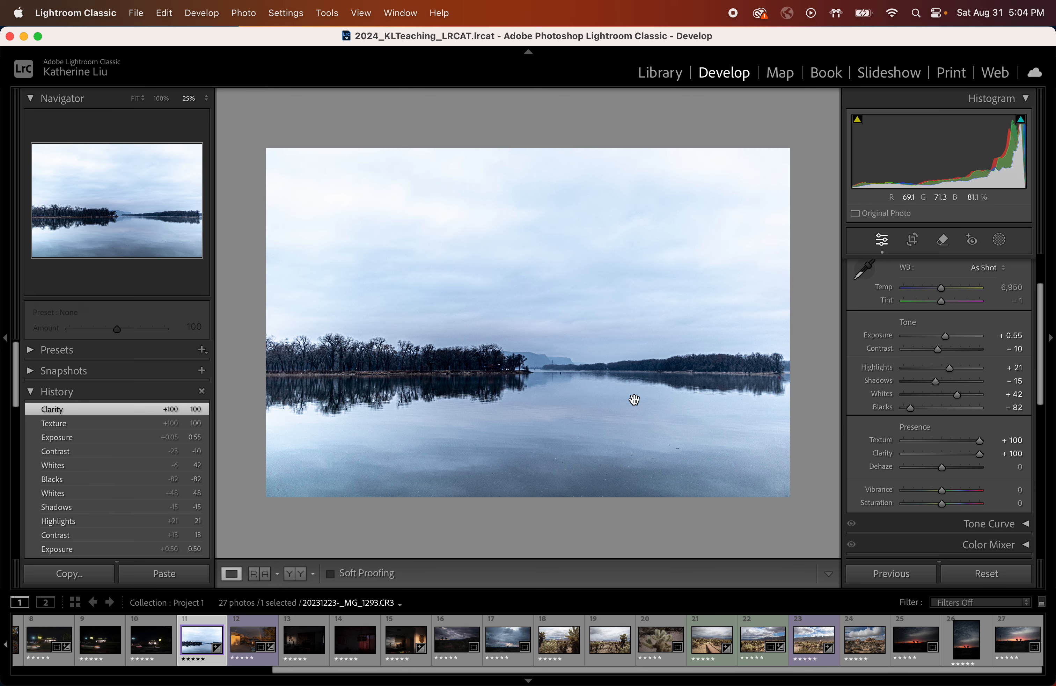
{"action": "key", "text": "y"}
{"action": "key", "text": "super+minus"}
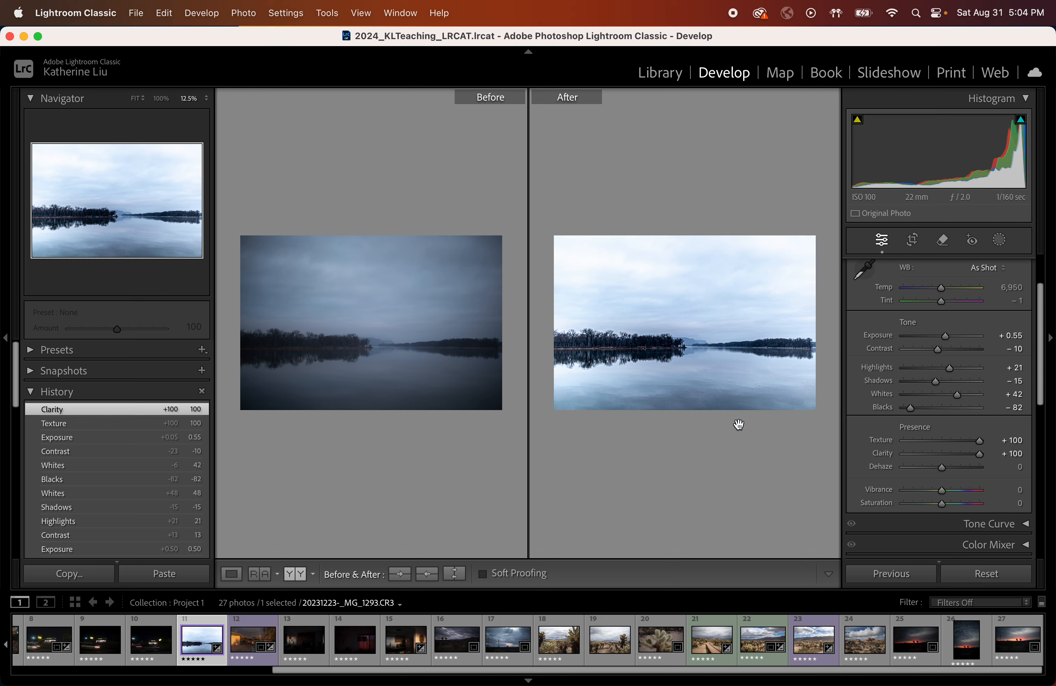
{"action": "double_click", "coordinate": [886, 440]}
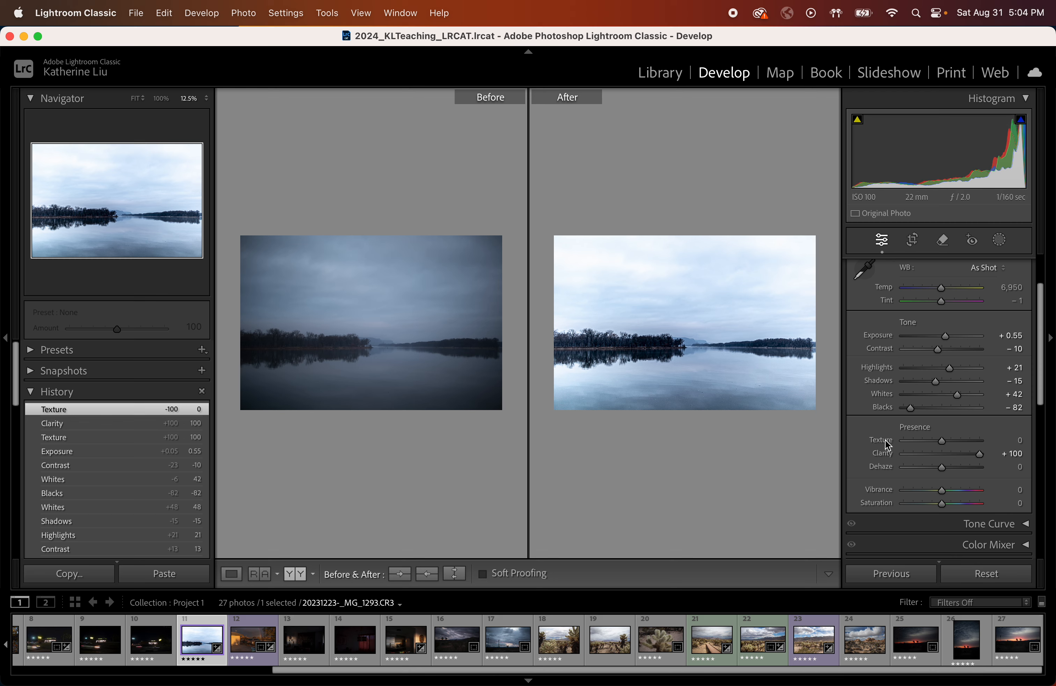
{"action": "double_click", "coordinate": [886, 457]}
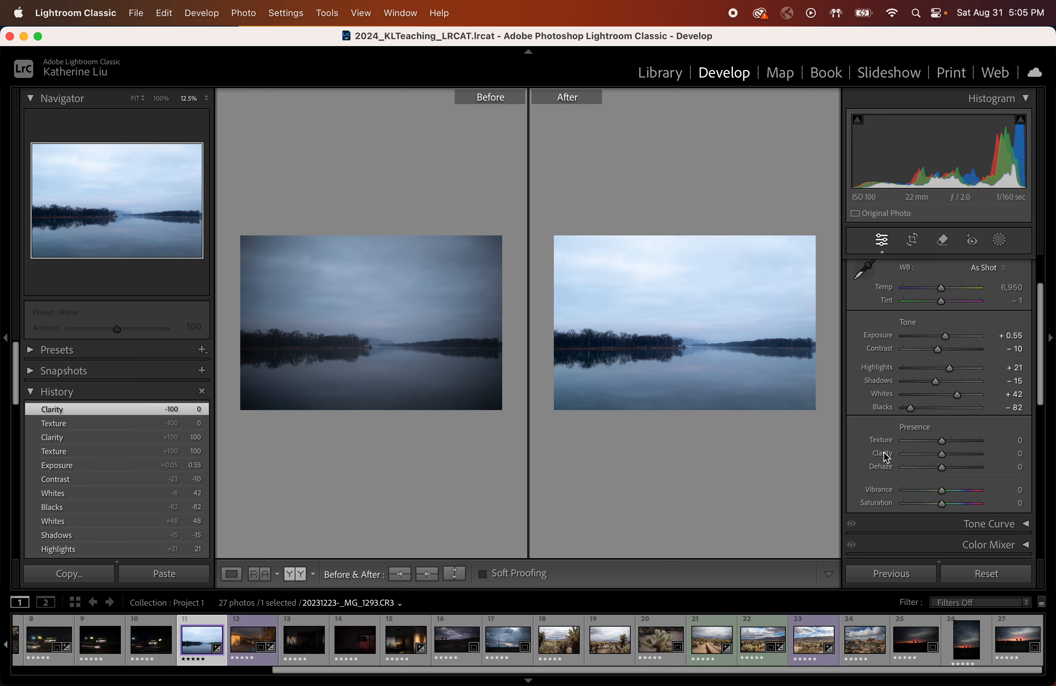
Step: Try Clarity at +100 and -100 in the before/after comparison, and reset it to 0 in the single-photo view
{"action": "left_click_drag", "start_coordinate": [941, 455], "coordinate": [1026, 456]}
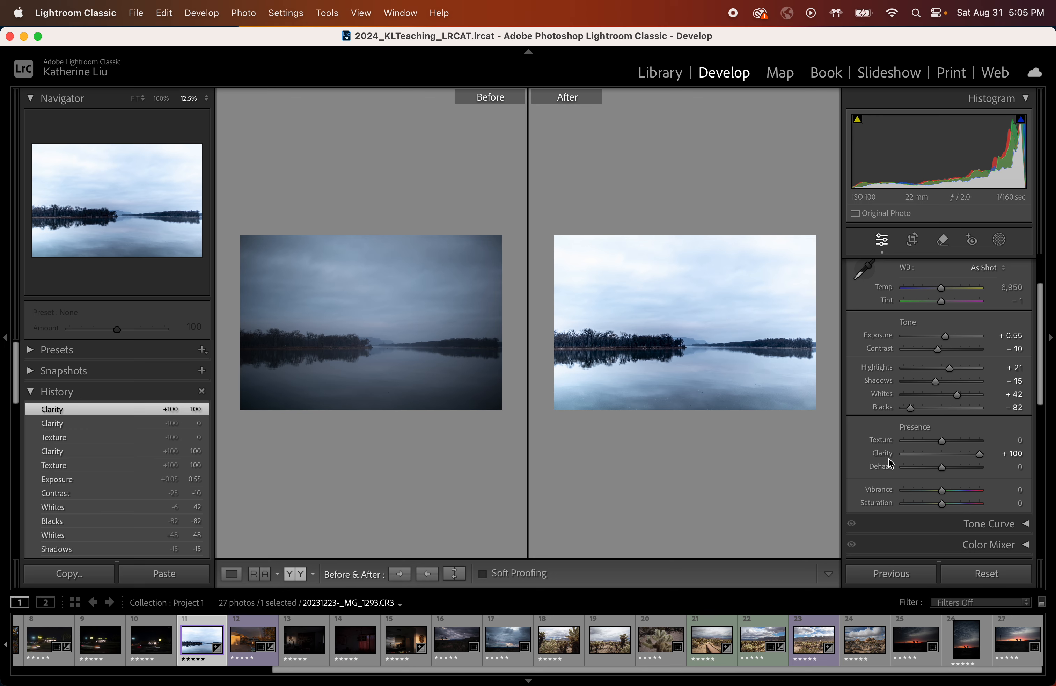
{"action": "left_click_drag", "start_coordinate": [889, 460], "coordinate": [829, 459]}
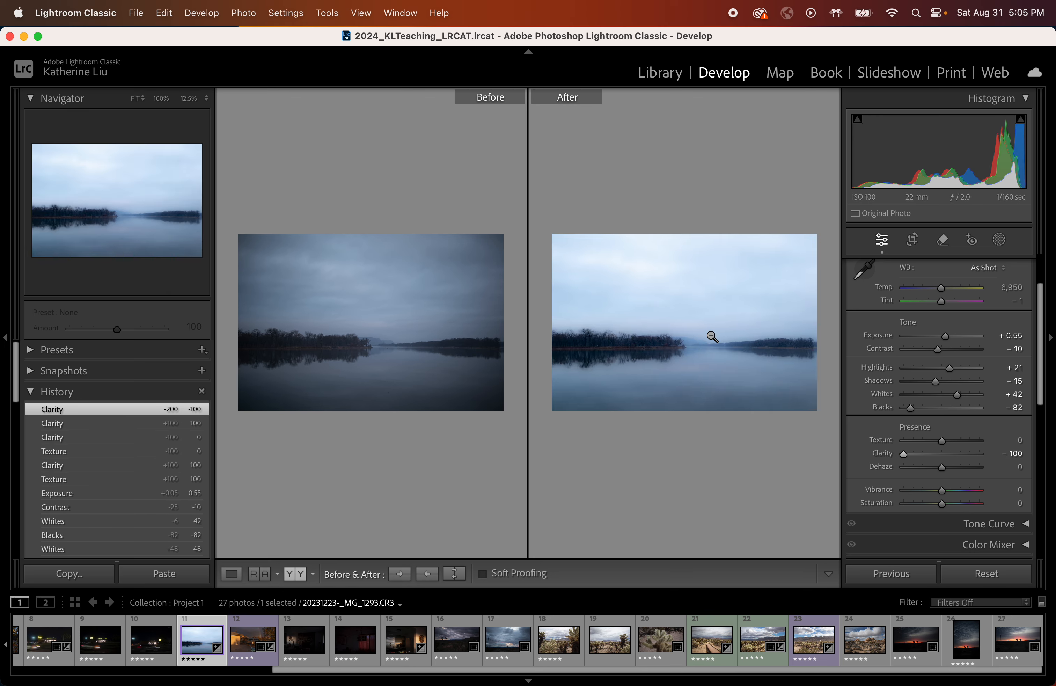
{"action": "key", "text": "y"}
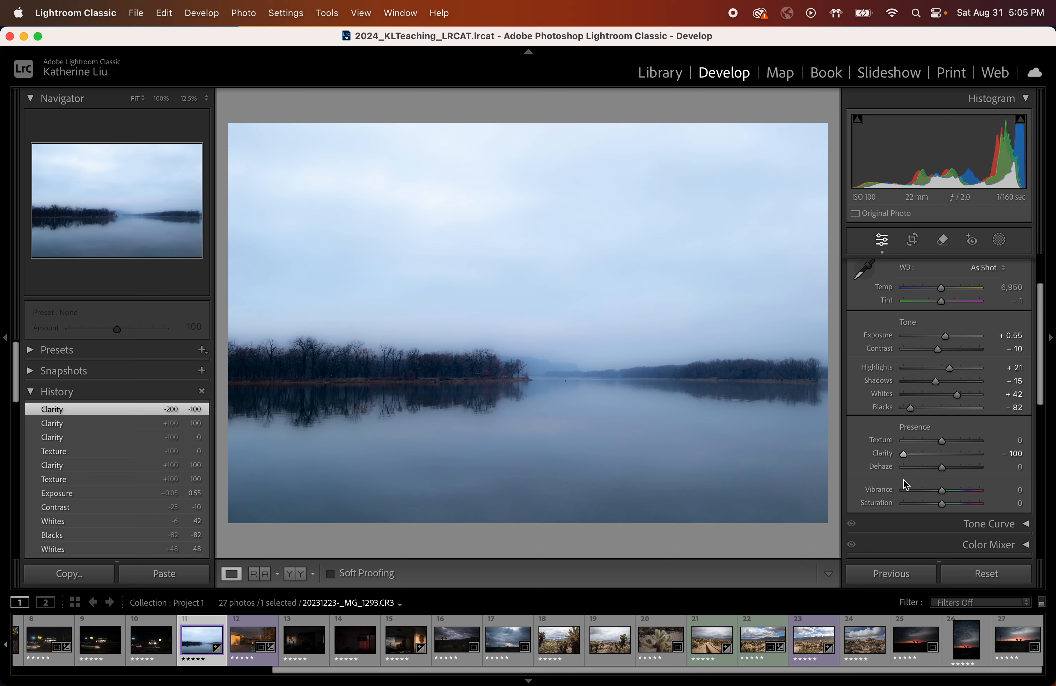
{"action": "double_click", "coordinate": [884, 457]}
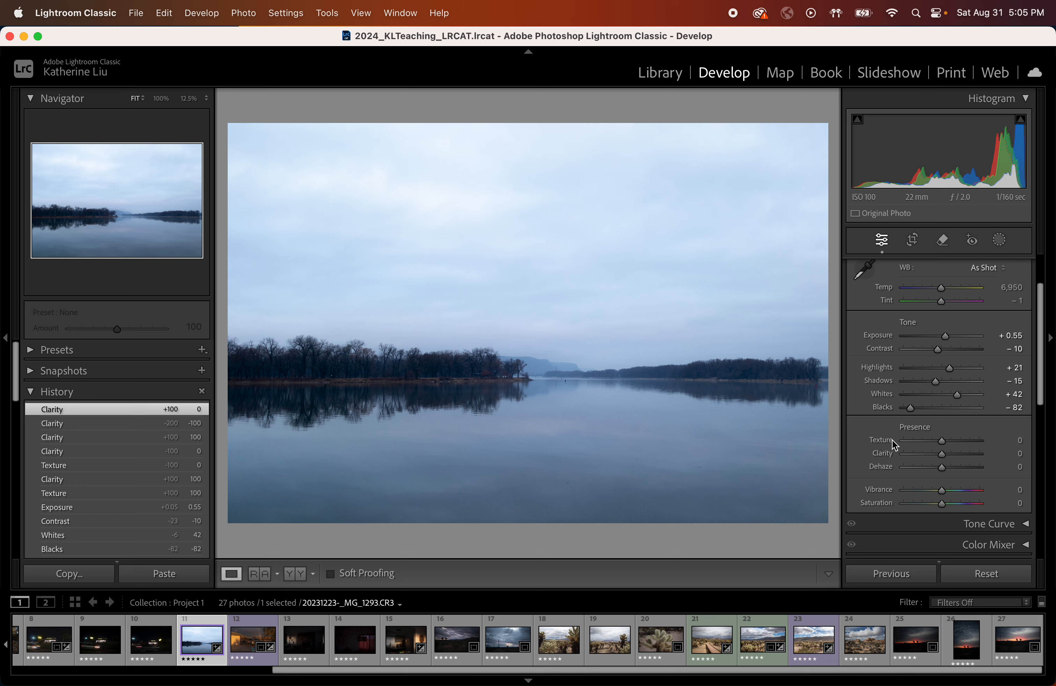
Step: Set Texture to +20, try Clarity at +7, and reset Clarity to 0
{"action": "mouse_move", "coordinate": [942, 441]}
{"action": "left_mouse_down"}
{"action": "mouse_move", "coordinate": [1008, 444]}
{"action": "mouse_move", "coordinate": [800, 447]}
{"action": "mouse_move", "coordinate": [1031, 441]}
{"action": "mouse_move", "coordinate": [939, 442]}
{"action": "mouse_move", "coordinate": [947, 442]}
{"action": "left_mouse_up"}
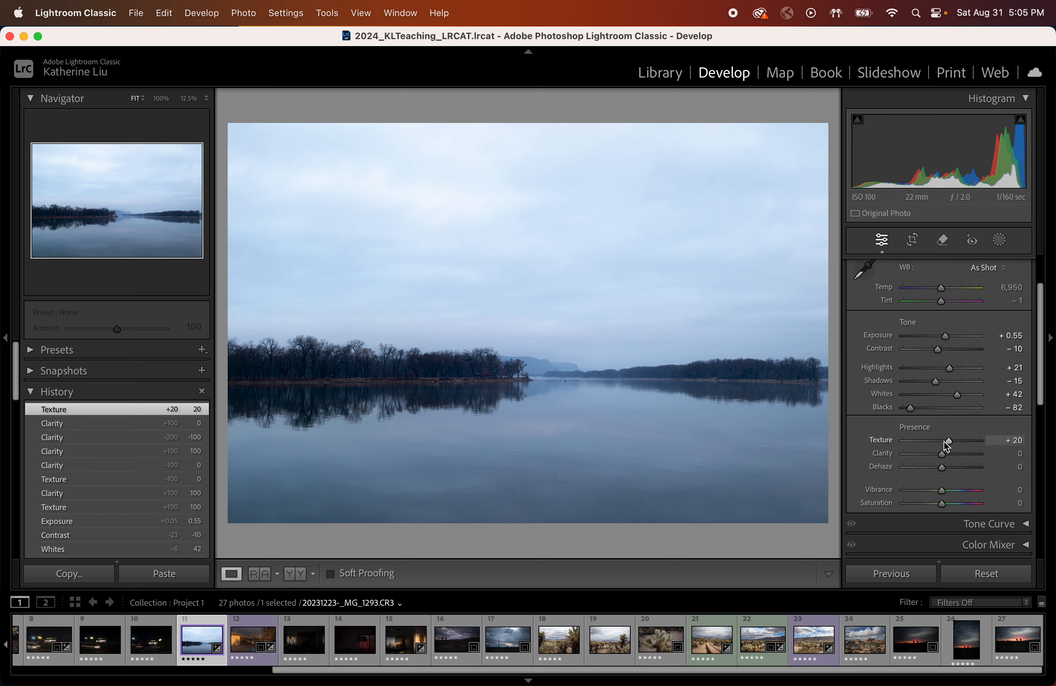
{"action": "mouse_move", "coordinate": [942, 454]}
{"action": "left_mouse_down"}
{"action": "mouse_move", "coordinate": [983, 453]}
{"action": "mouse_move", "coordinate": [943, 460]}
{"action": "left_mouse_up"}
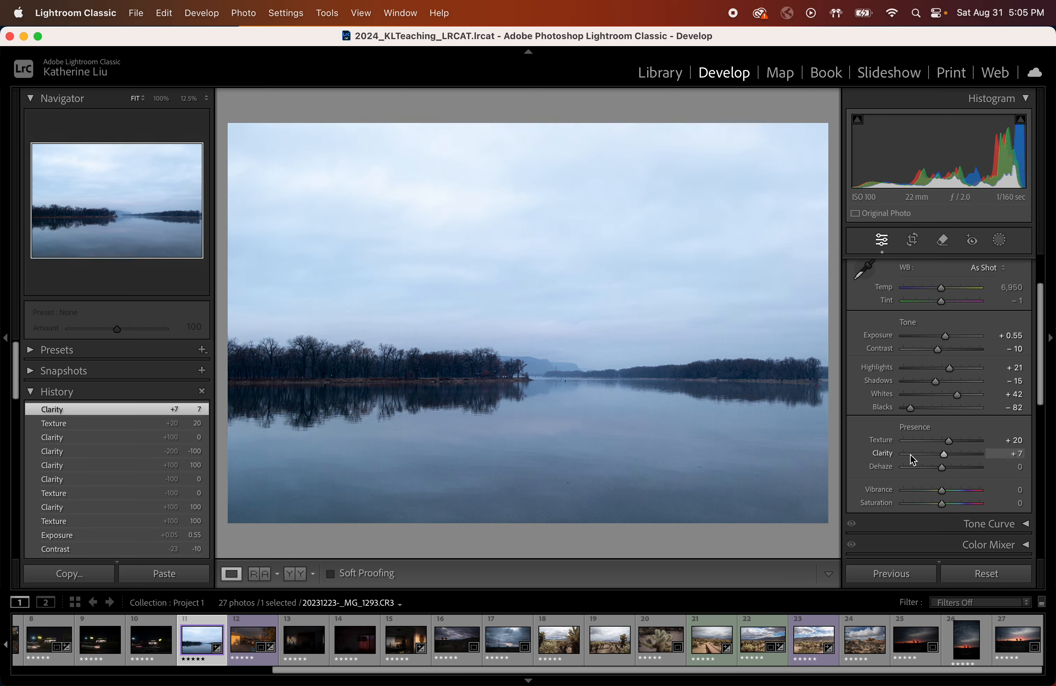
{"action": "double_click", "coordinate": [888, 454]}
Step: Try Dehaze at -1, +21 and +24, and reset the whole Presence group
{"action": "mouse_move", "coordinate": [940, 467]}
{"action": "left_mouse_down"}
{"action": "mouse_move", "coordinate": [995, 467]}
{"action": "mouse_move", "coordinate": [905, 474]}
{"action": "mouse_move", "coordinate": [940, 477]}
{"action": "left_mouse_up"}
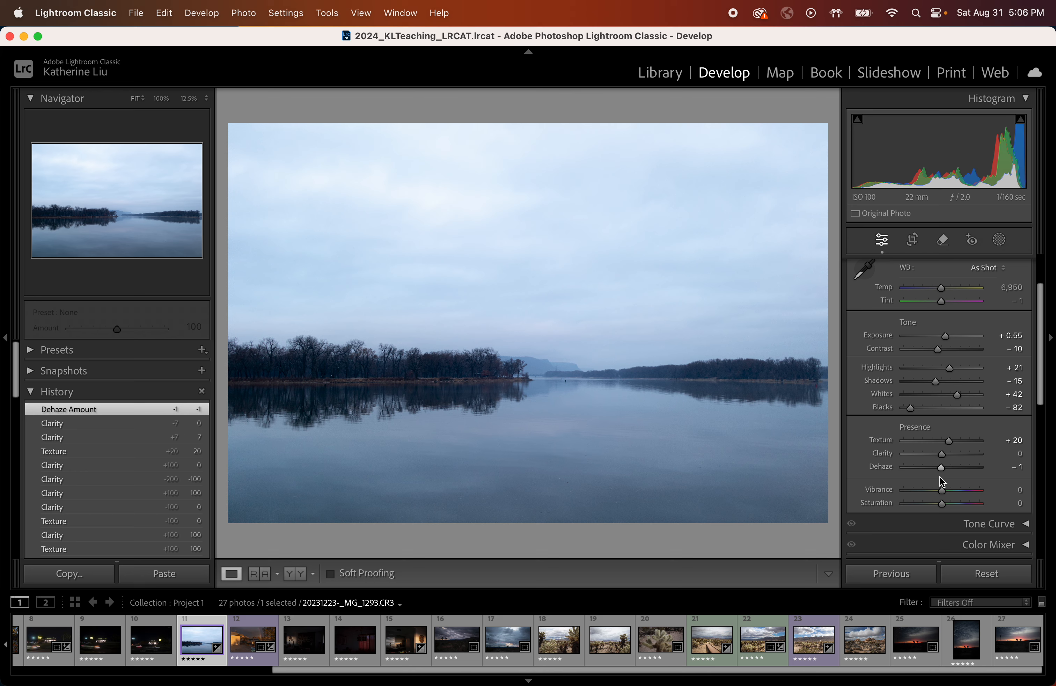
{"action": "mouse_move", "coordinate": [940, 466]}
{"action": "left_mouse_down"}
{"action": "mouse_move", "coordinate": [926, 469]}
{"action": "mouse_move", "coordinate": [953, 472]}
{"action": "mouse_move", "coordinate": [942, 468]}
{"action": "left_mouse_up"}
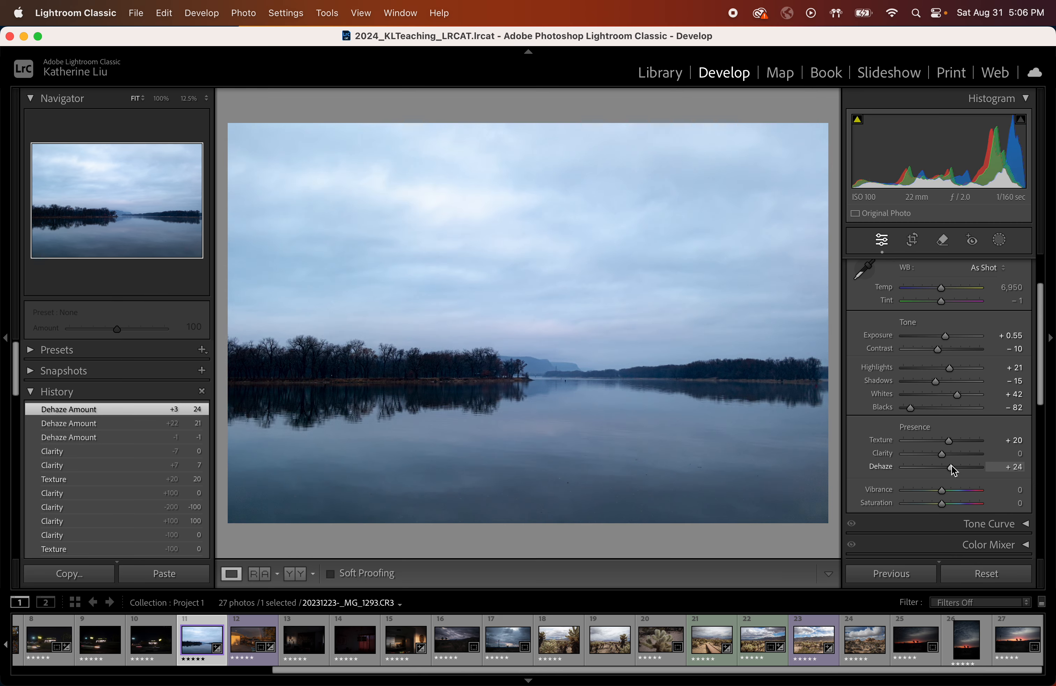
{"action": "double_click", "coordinate": [917, 422]}
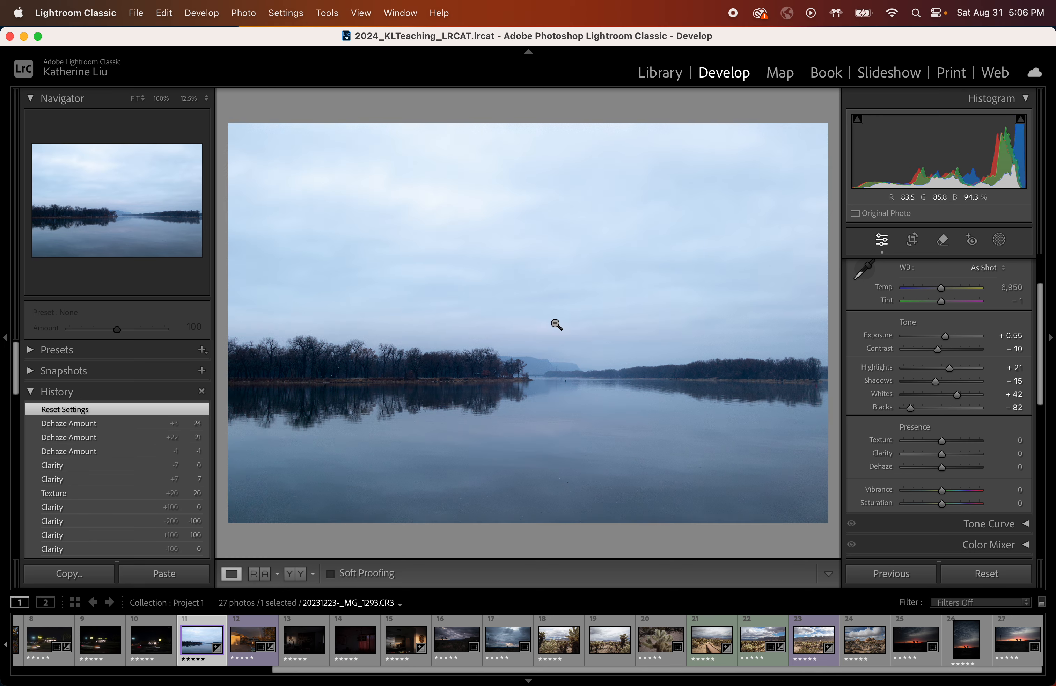
Step: Try Texture +2, Clarity -7 and Dehaze +33 on the lake photo, and reset the Presence group
{"action": "left_click_drag", "start_coordinate": [942, 440], "coordinate": [954, 467]}
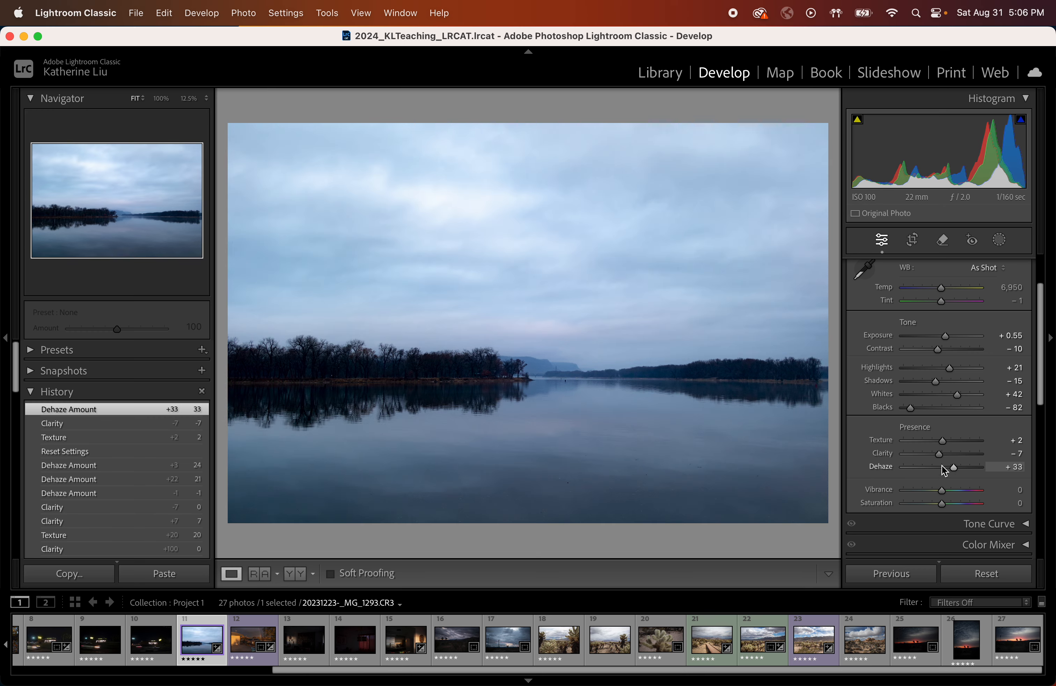
{"action": "double_click", "coordinate": [889, 443]}
{"action": "double_click", "coordinate": [889, 456]}
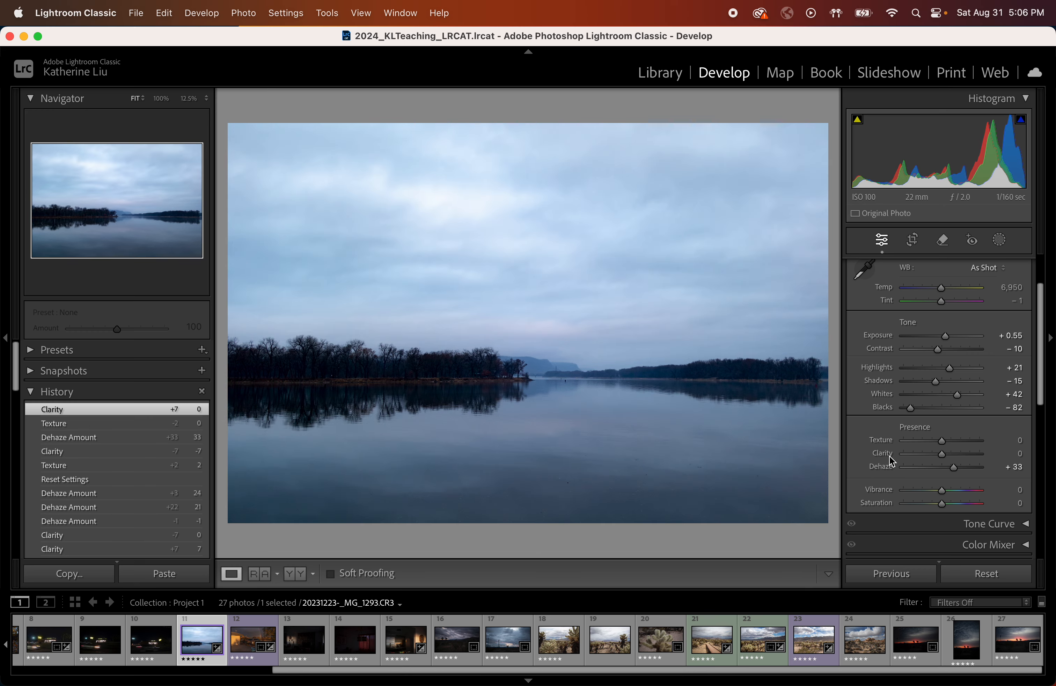
{"action": "double_click", "coordinate": [920, 428]}
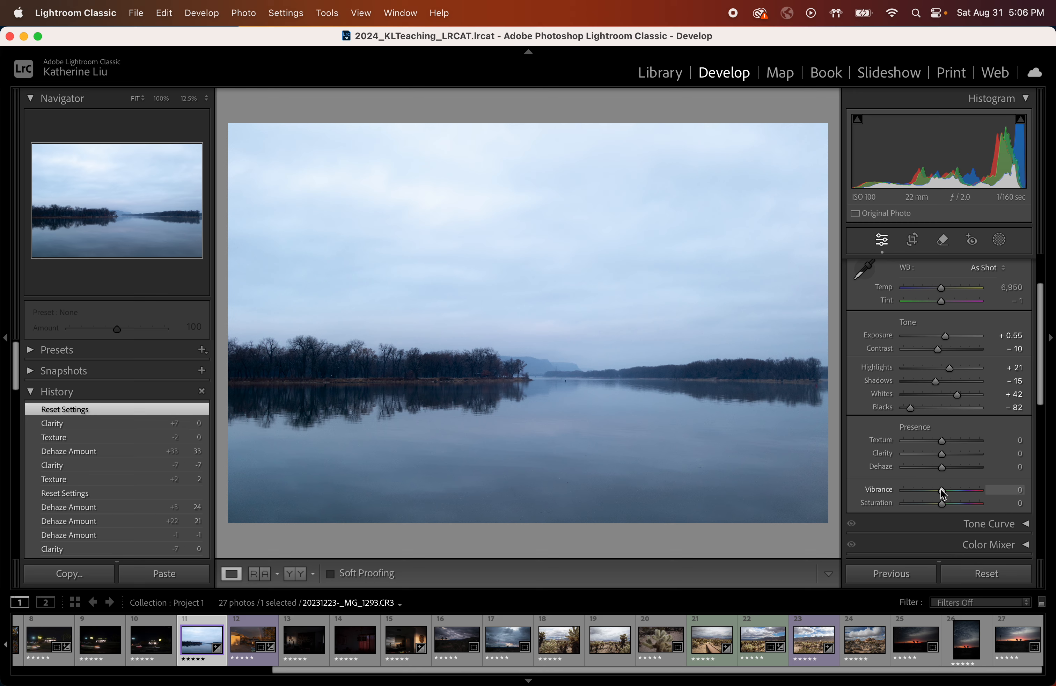
Step: Try Vibrance at +20, and replace it with a numeric entry of .15
{"action": "left_click_drag", "start_coordinate": [941, 489], "coordinate": [948, 492]}
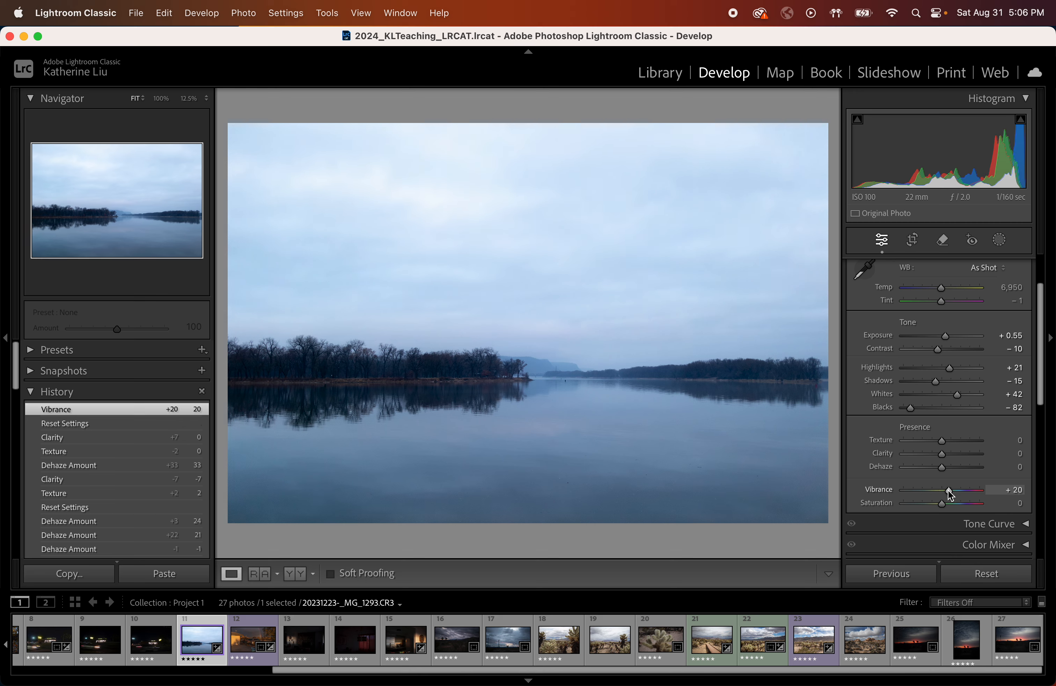
{"action": "left_click", "coordinate": [1011, 491]}
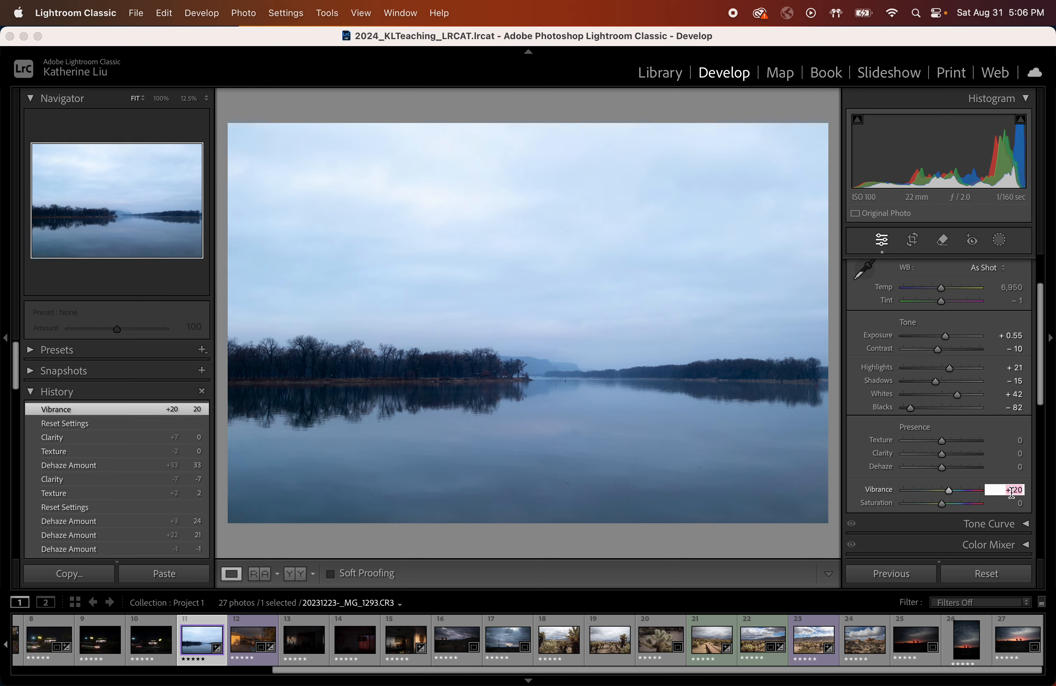
{"action": "key", "text": "BackSpace"}
{"action": "type", "text": "1"}
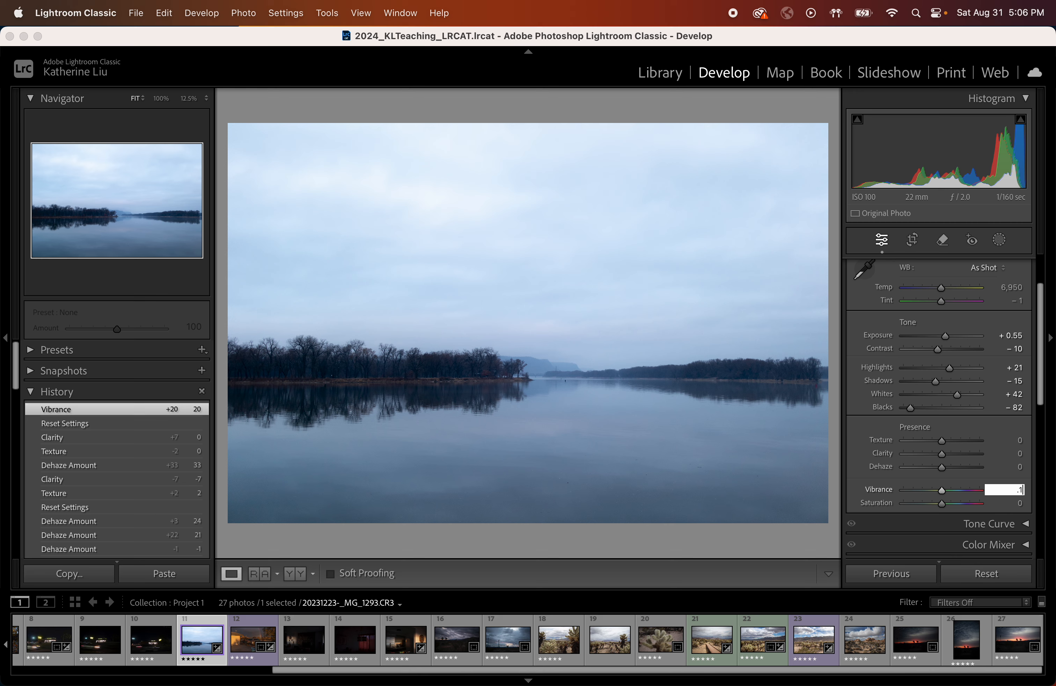
{"action": "type", "text": "5"}
{"action": "key", "text": "Return"}
Step: Retry .15 as the Vibrance amount, and enter .5 in its place
{"action": "left_click", "coordinate": [999, 488]}
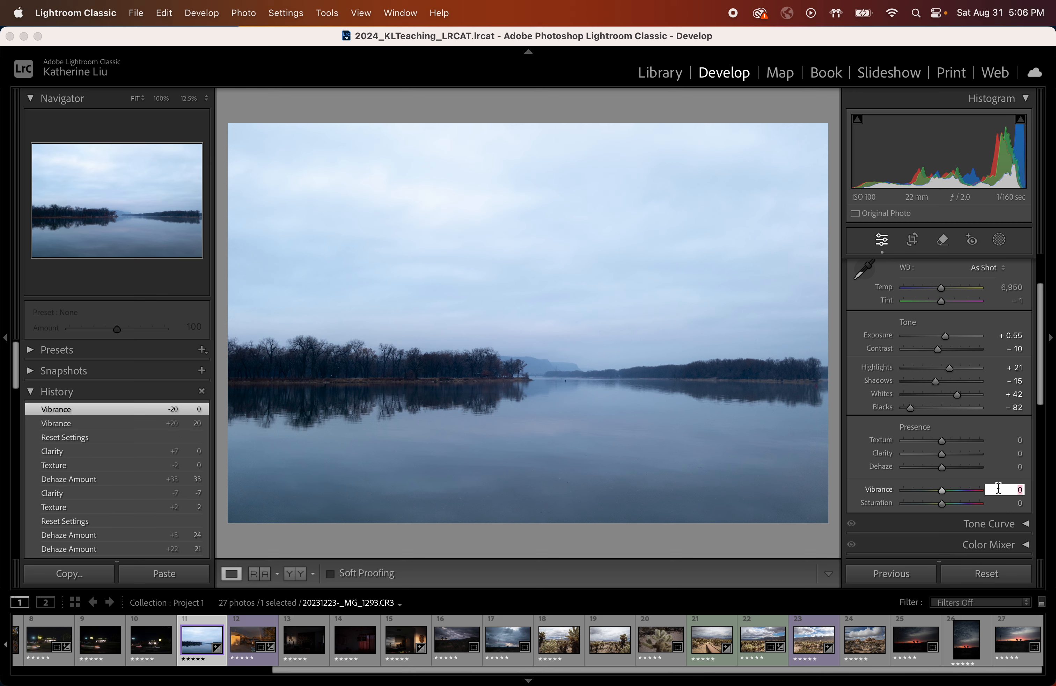
{"action": "type", "text": "."}
{"action": "left_click", "coordinate": [1004, 503]}
{"action": "left_click", "coordinate": [1009, 488]}
{"action": "type", "text": ".15"}
{"action": "key", "text": "Return"}
{"action": "left_click", "coordinate": [1014, 490]}
{"action": "type", "text": ".15"}
{"action": "key", "text": "Return"}
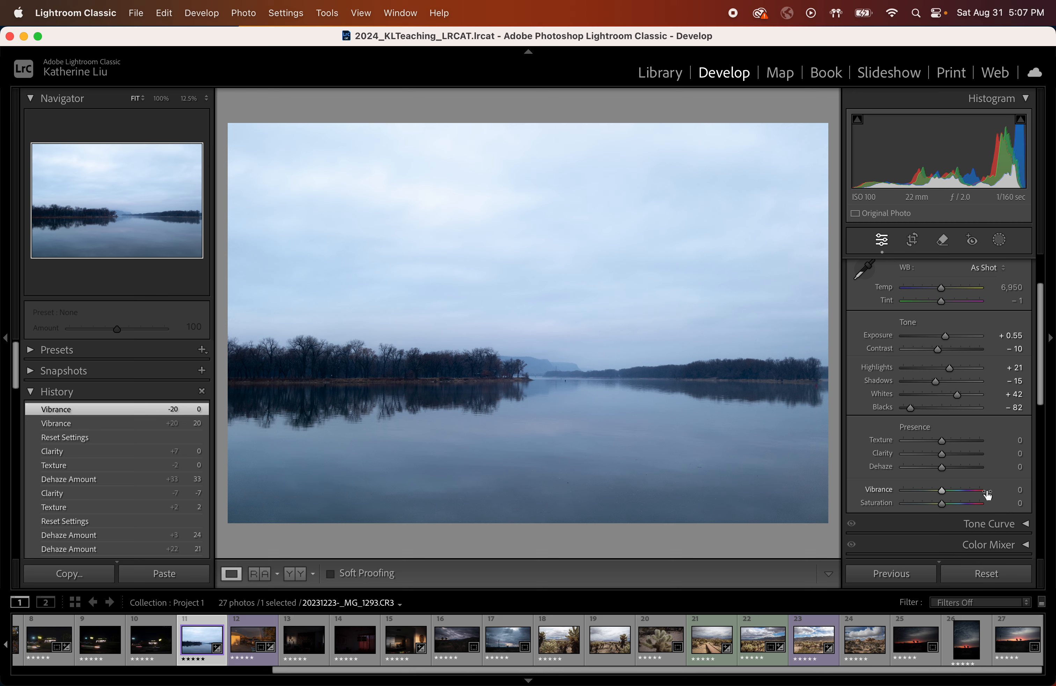
{"action": "left_click", "coordinate": [1012, 489]}
{"action": "type", "text": "1"}
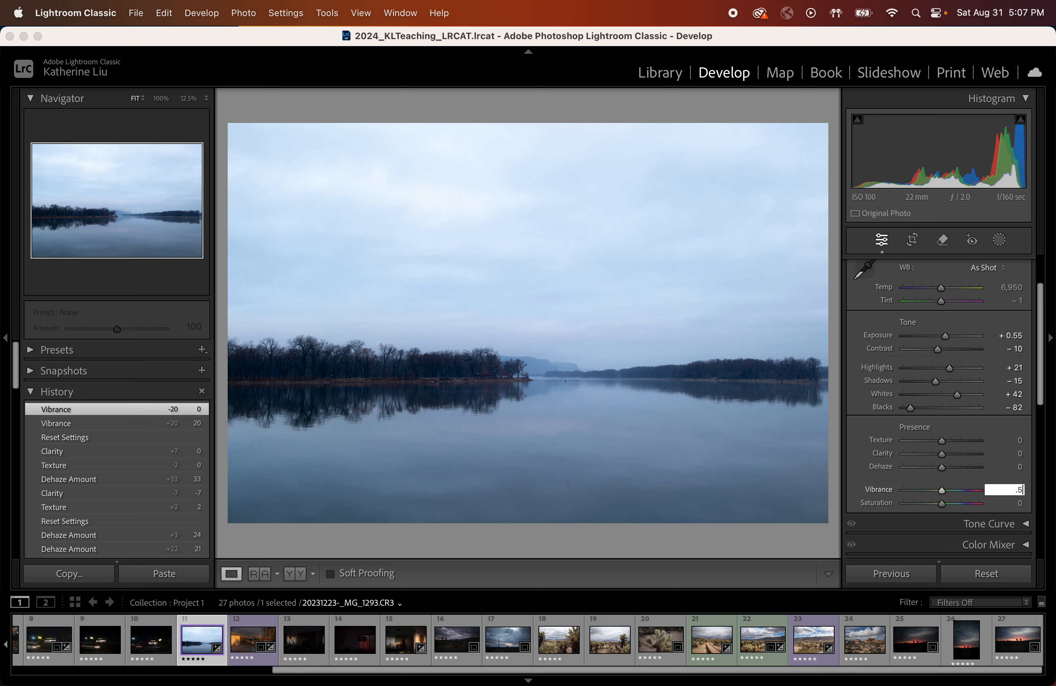
{"action": "key", "text": "Return"}
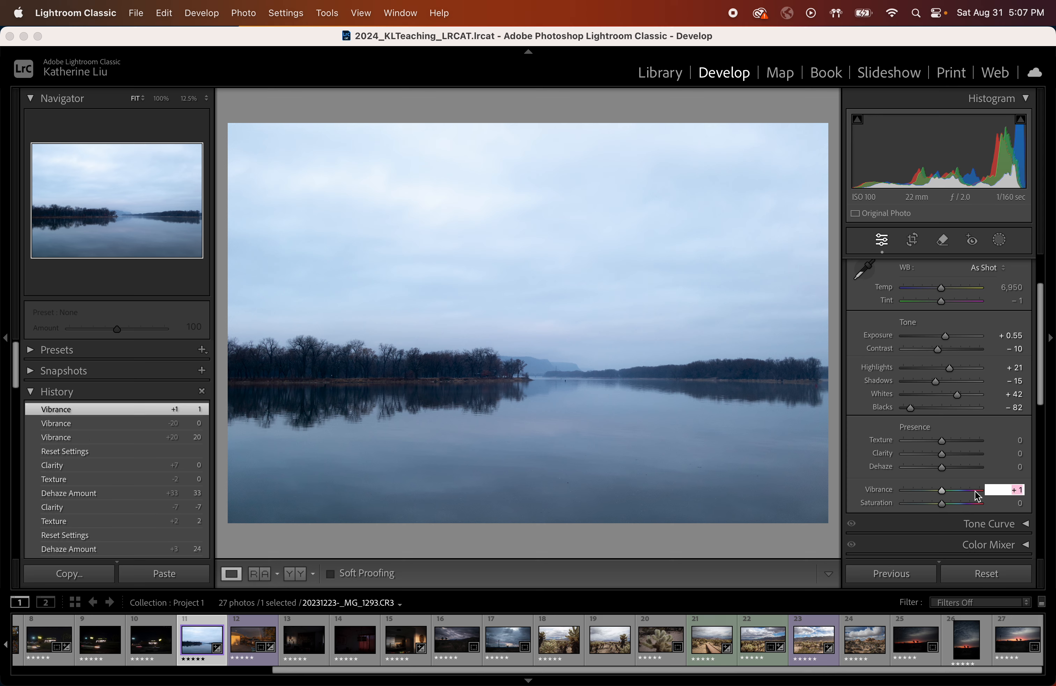
Step: Try Vibrance at +3, +14 and +12, and enter 5 as its value
{"action": "mouse_move", "coordinate": [948, 486]}
{"action": "left_mouse_down"}
{"action": "mouse_move", "coordinate": [960, 493]}
{"action": "mouse_move", "coordinate": [943, 495]}
{"action": "left_mouse_up"}
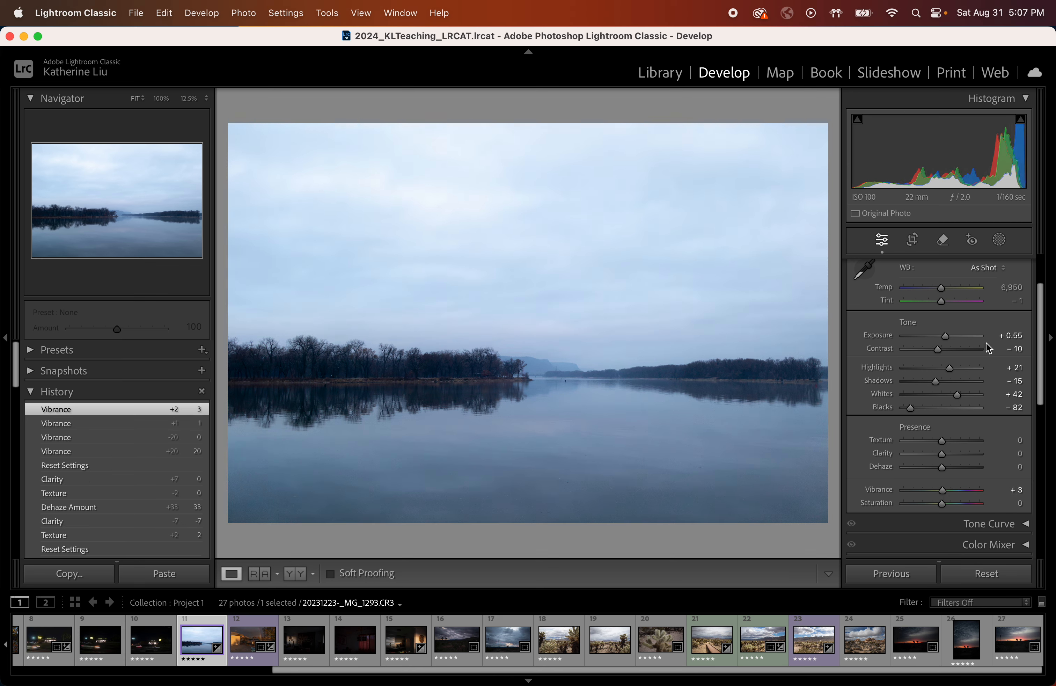
{"action": "left_click_drag", "start_coordinate": [944, 495], "coordinate": [947, 494]}
{"action": "left_click", "coordinate": [1014, 488]}
{"action": "type", "text": "5"}
{"action": "key", "text": "Return"}
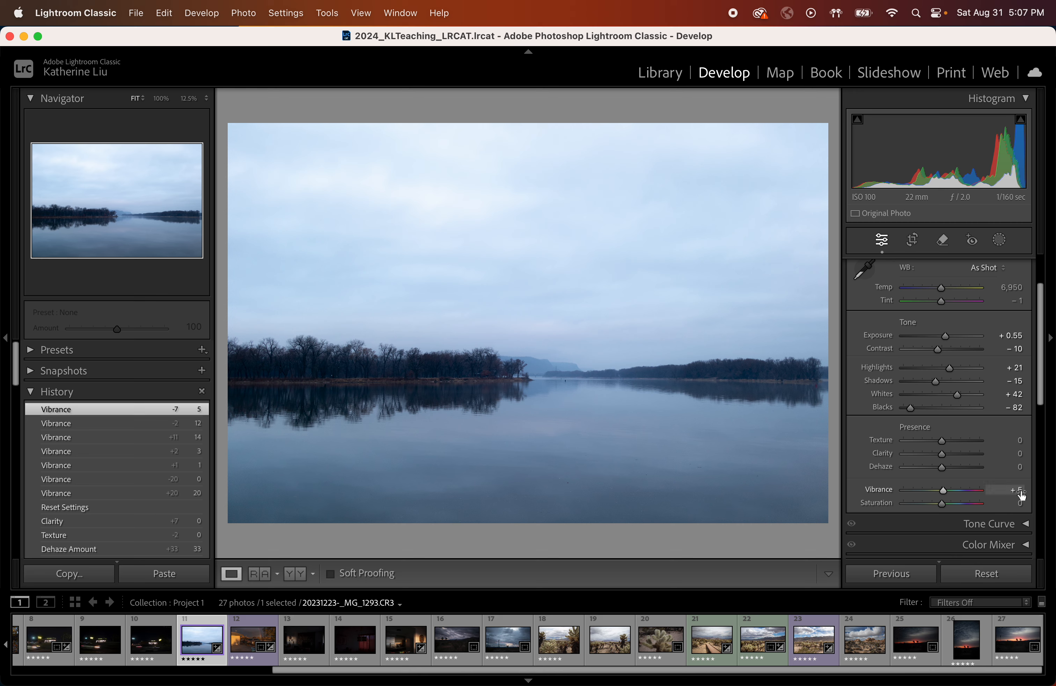
Step: Try Vibrance at -5 and +10, and reset it to 0
{"action": "left_click", "coordinate": [1017, 492]}
{"action": "type", "text": "-5"}
{"action": "key", "text": "Return"}
{"action": "left_click", "coordinate": [969, 484]}
{"action": "left_click", "coordinate": [1005, 489]}
{"action": "key", "text": "BackSpace"}
{"action": "key", "text": "Return"}
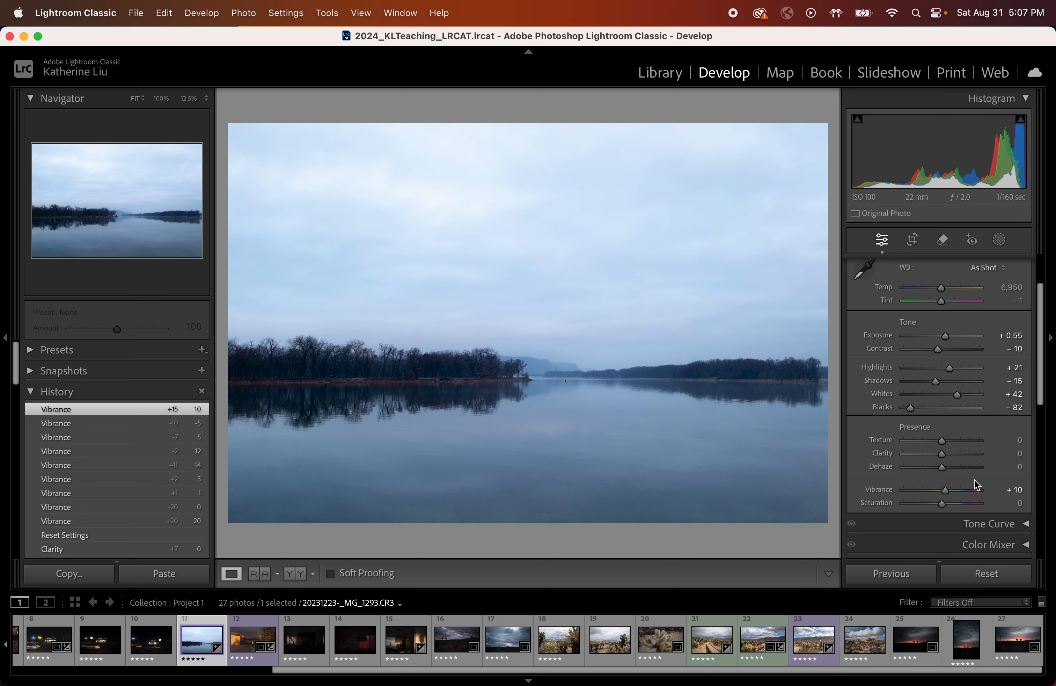
{"action": "left_click", "coordinate": [1012, 504]}
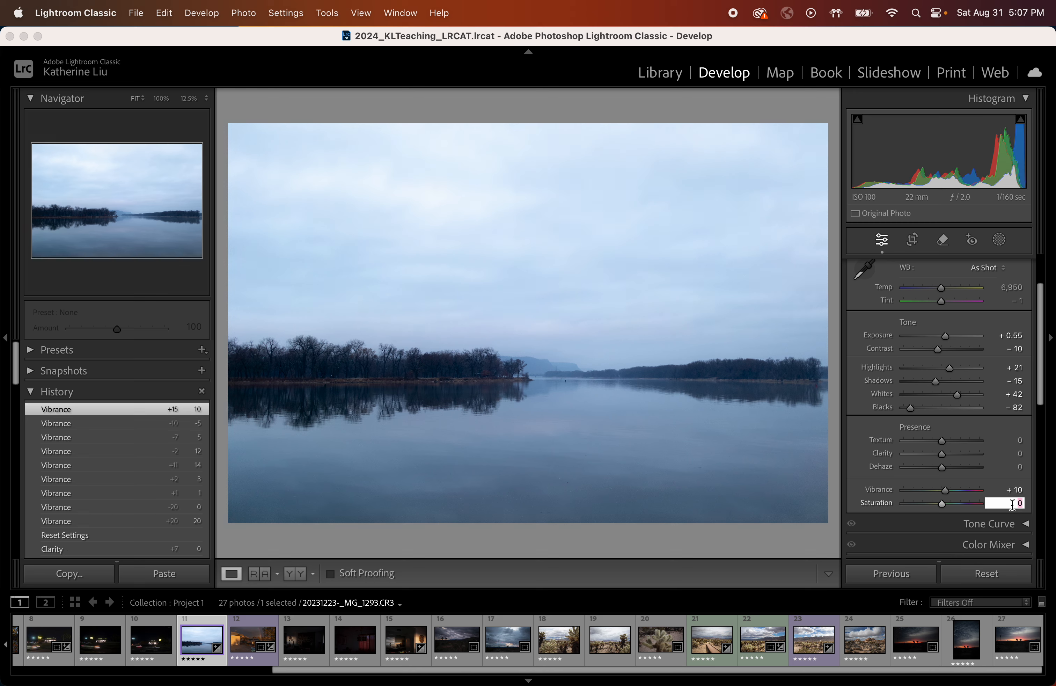
{"action": "double_click", "coordinate": [883, 491]}
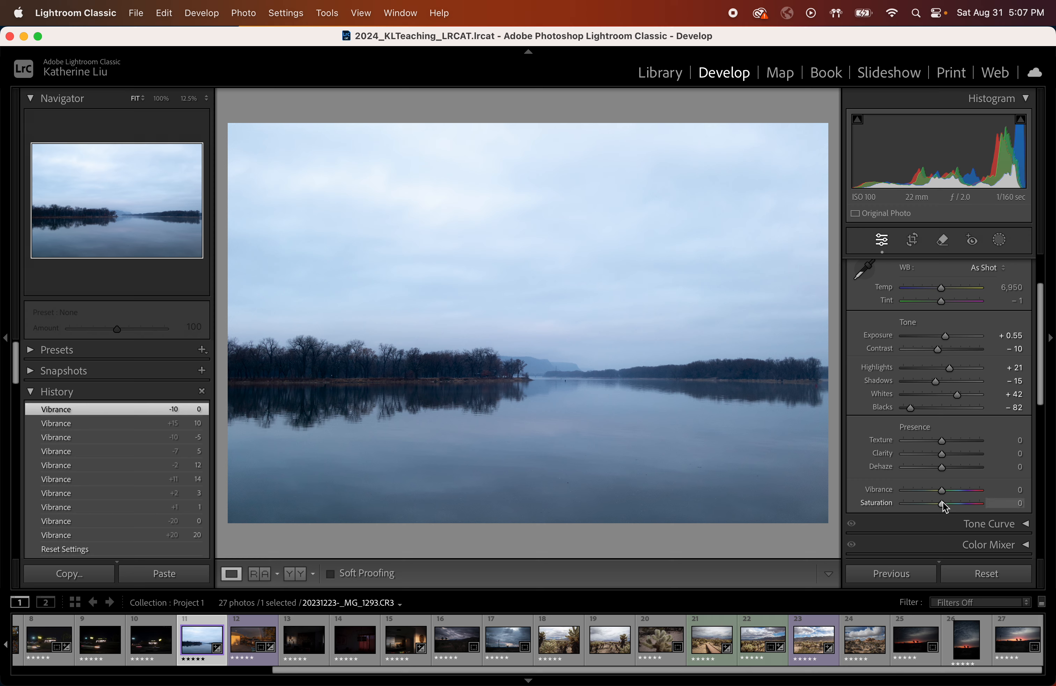
Step: Try Vibrance at +8 and +26 together with Saturation at +47, and reset both to 0
{"action": "mouse_move", "coordinate": [943, 501]}
{"action": "left_mouse_down"}
{"action": "mouse_move", "coordinate": [1034, 508]}
{"action": "mouse_move", "coordinate": [947, 503]}
{"action": "mouse_move", "coordinate": [1012, 504]}
{"action": "mouse_move", "coordinate": [943, 501]}
{"action": "mouse_move", "coordinate": [1002, 494]}
{"action": "mouse_move", "coordinate": [945, 490]}
{"action": "left_mouse_up"}
{"action": "left_click", "coordinate": [943, 492]}
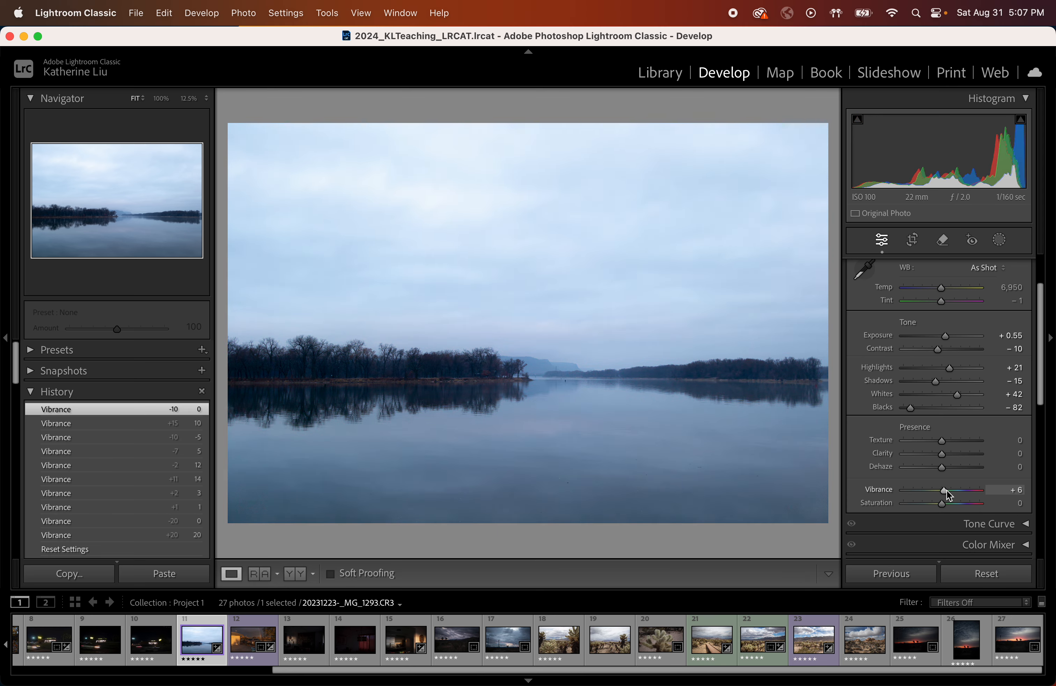
{"action": "mouse_move", "coordinate": [947, 489]}
{"action": "left_mouse_down"}
{"action": "mouse_move", "coordinate": [959, 505]}
{"action": "mouse_move", "coordinate": [955, 491]}
{"action": "left_mouse_up"}
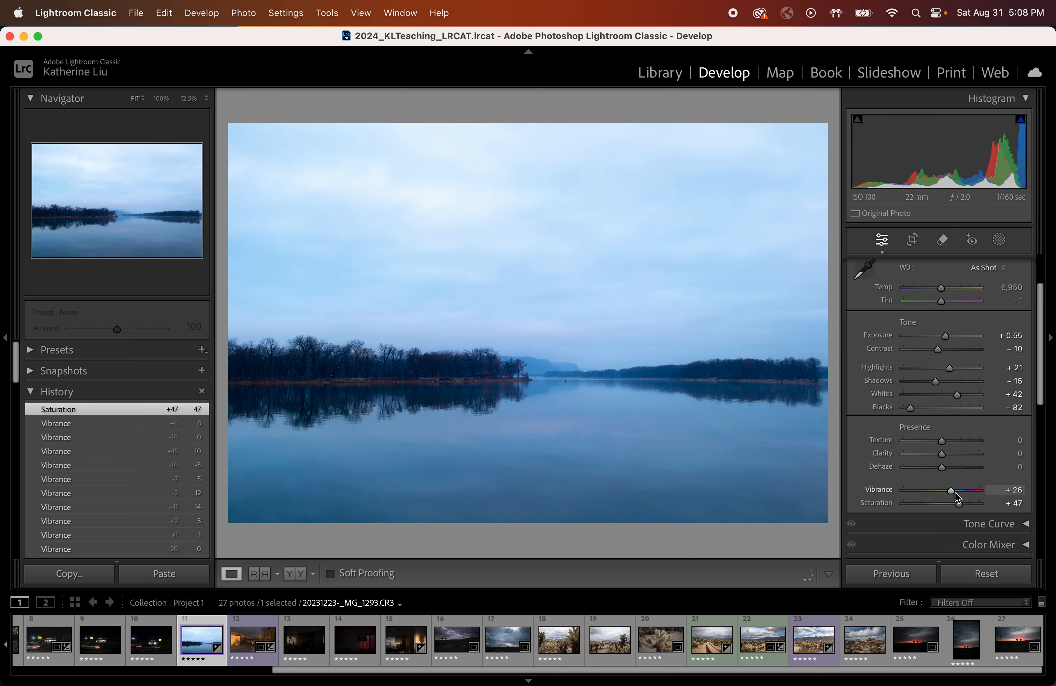
{"action": "double_click", "coordinate": [888, 492]}
{"action": "double_click", "coordinate": [881, 502]}
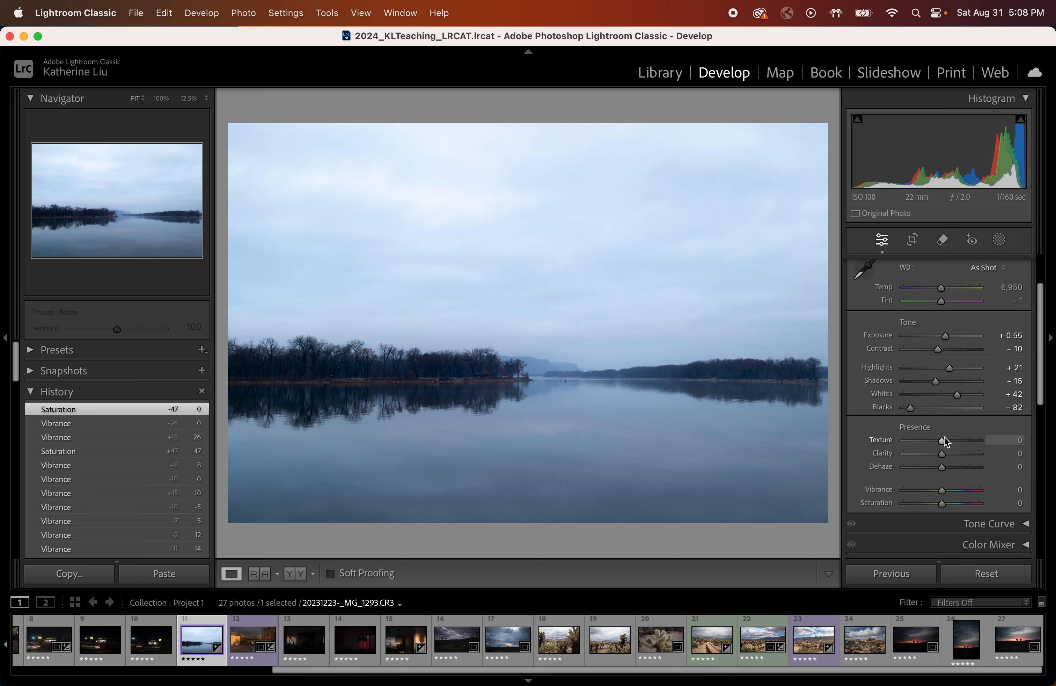
Step: Open the driveway rainbow photo with the parked car and blue chairs, and reset all its develop settings
{"action": "left_click", "coordinate": [248, 657]}
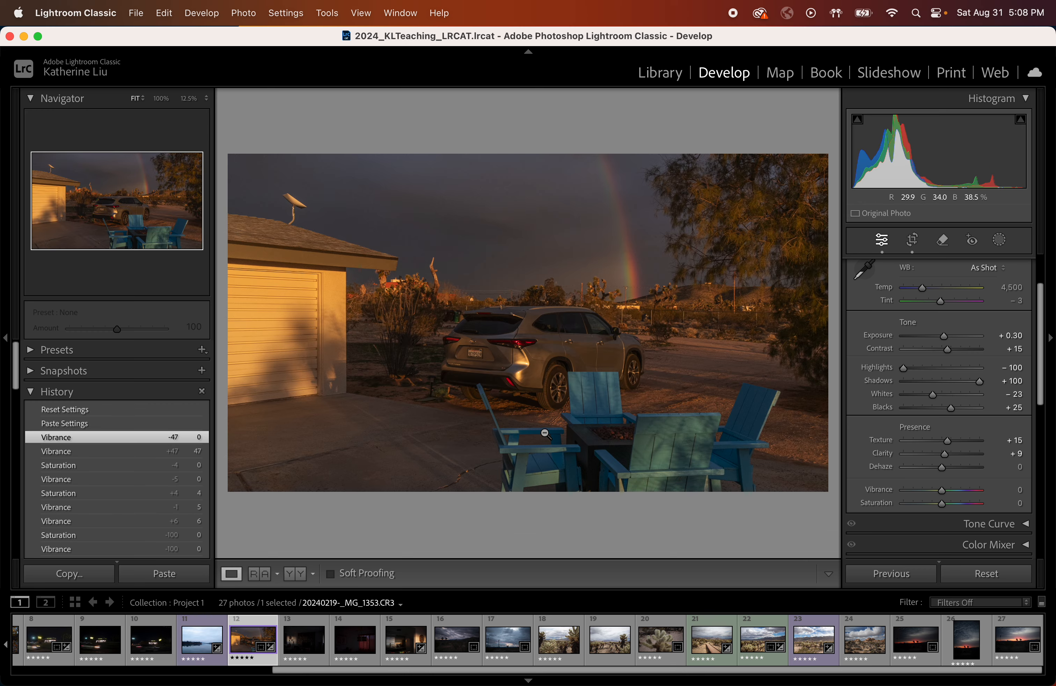
{"action": "scroll", "coordinate": [125, 464], "scroll_direction": "down", "scroll_amount": 5}
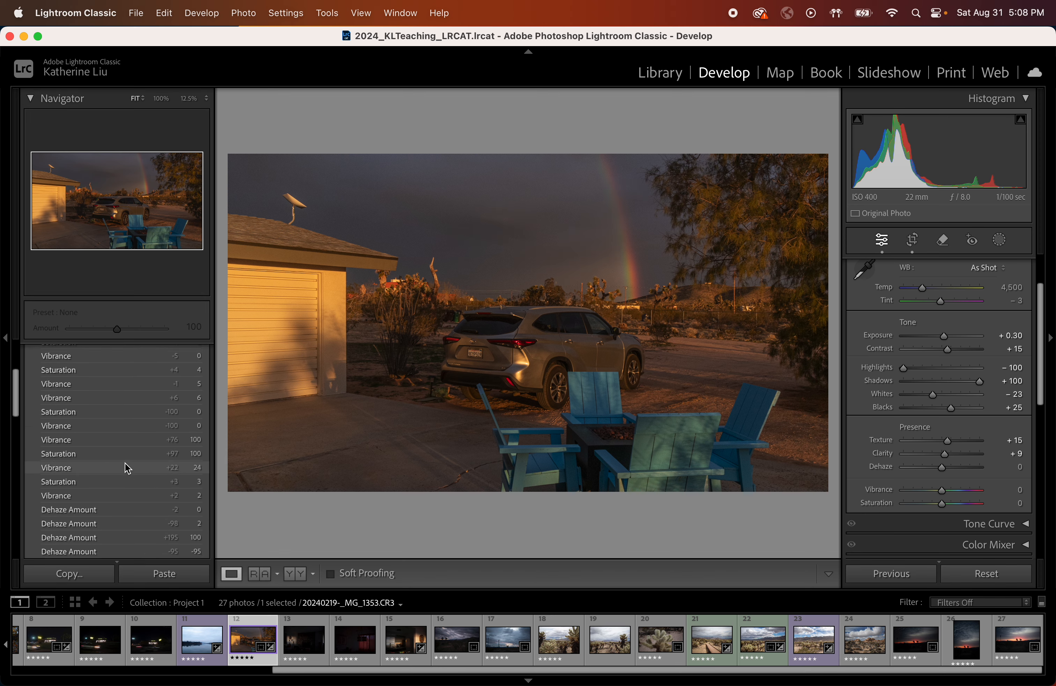
{"action": "left_click", "coordinate": [963, 570]}
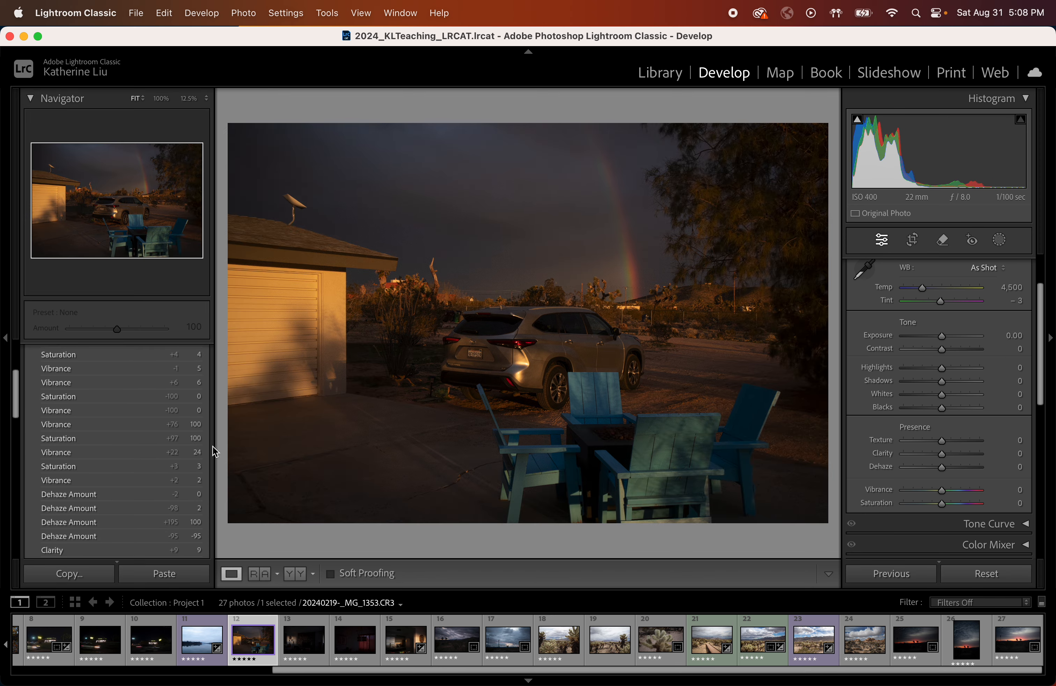
{"action": "scroll", "coordinate": [167, 431], "scroll_direction": "up", "scroll_amount": 5}
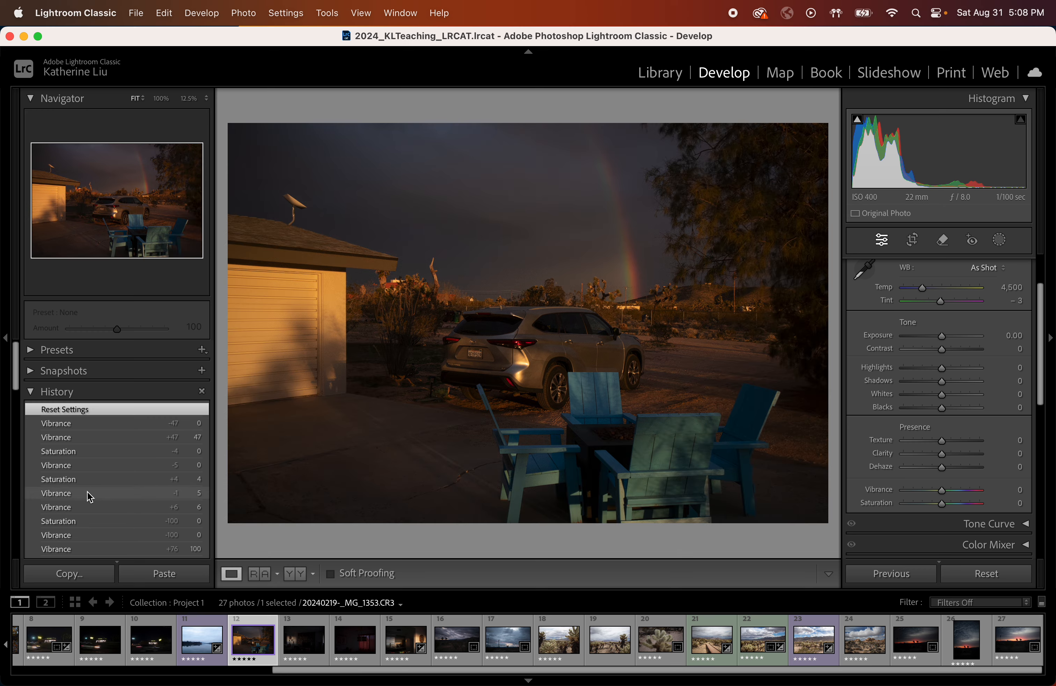
{"action": "scroll", "coordinate": [88, 492], "scroll_direction": "down", "scroll_amount": 5}
{"action": "scroll", "coordinate": [89, 497], "scroll_direction": "up", "scroll_amount": 5}
{"action": "left_click", "coordinate": [74, 408]}
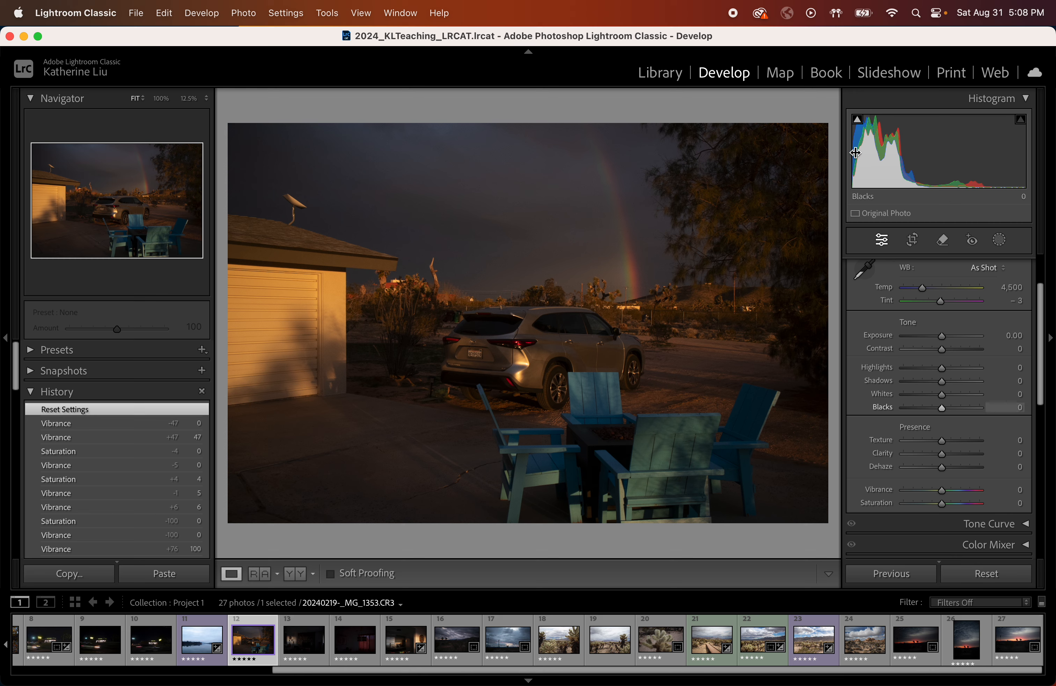
Step: Set Blacks to +27, try Exposure at +2.70 and reset it, and set Exposure to +0.50 and Contrast to +9
{"action": "mouse_move", "coordinate": [855, 151]}
{"action": "left_mouse_down"}
{"action": "mouse_move", "coordinate": [870, 138]}
{"action": "mouse_move", "coordinate": [855, 127]}
{"action": "left_mouse_up"}
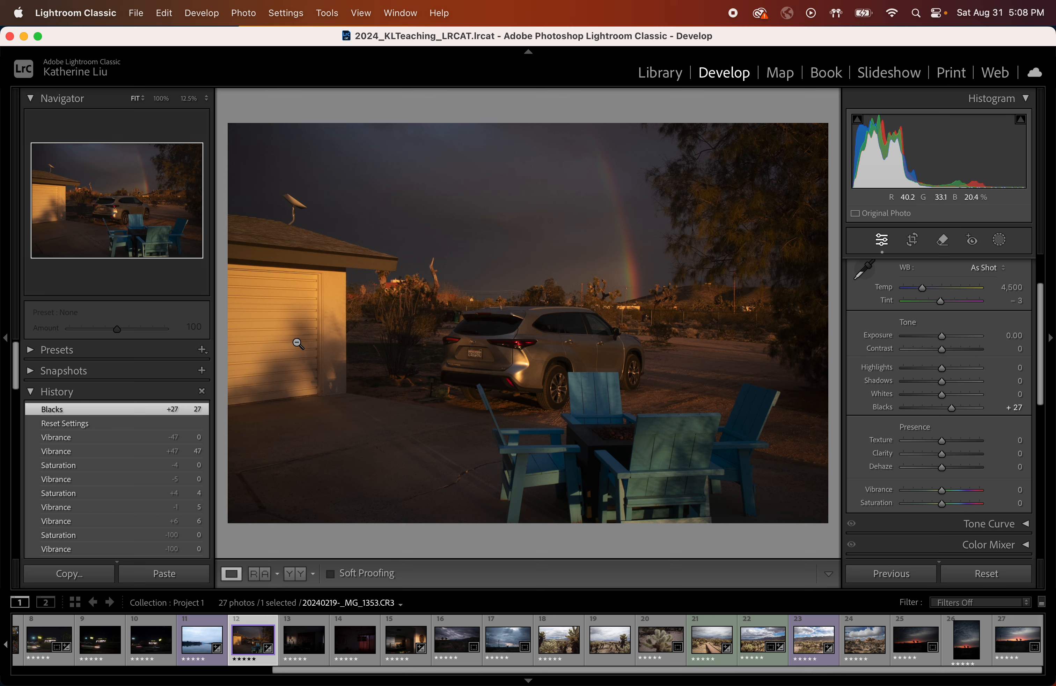
{"action": "left_click_drag", "start_coordinate": [946, 334], "coordinate": [965, 338]}
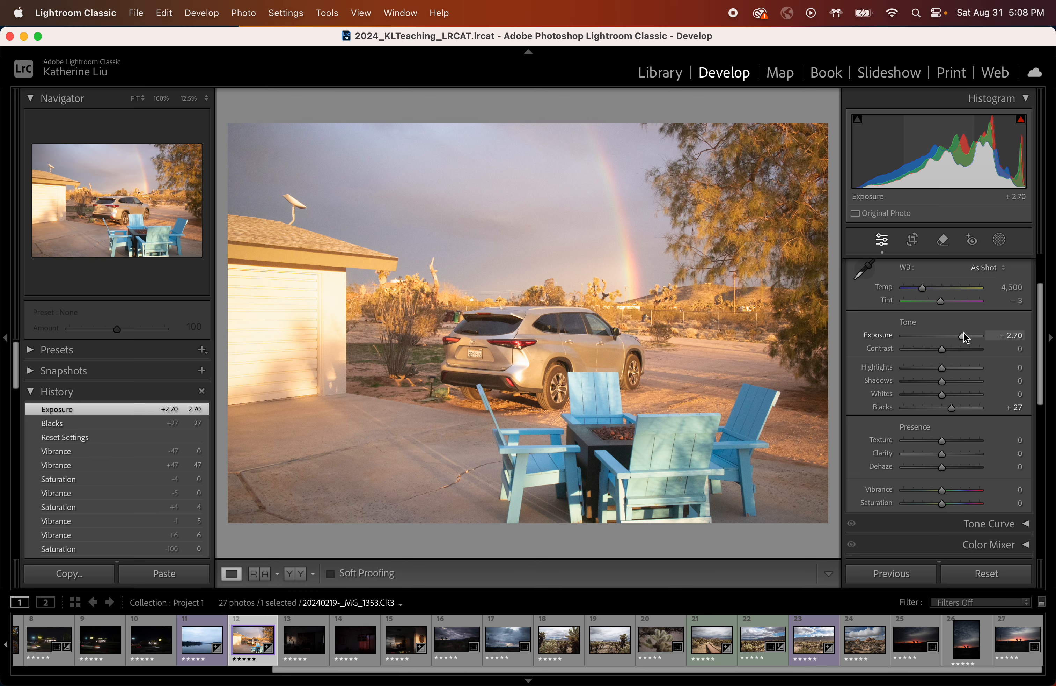
{"action": "double_click", "coordinate": [887, 337]}
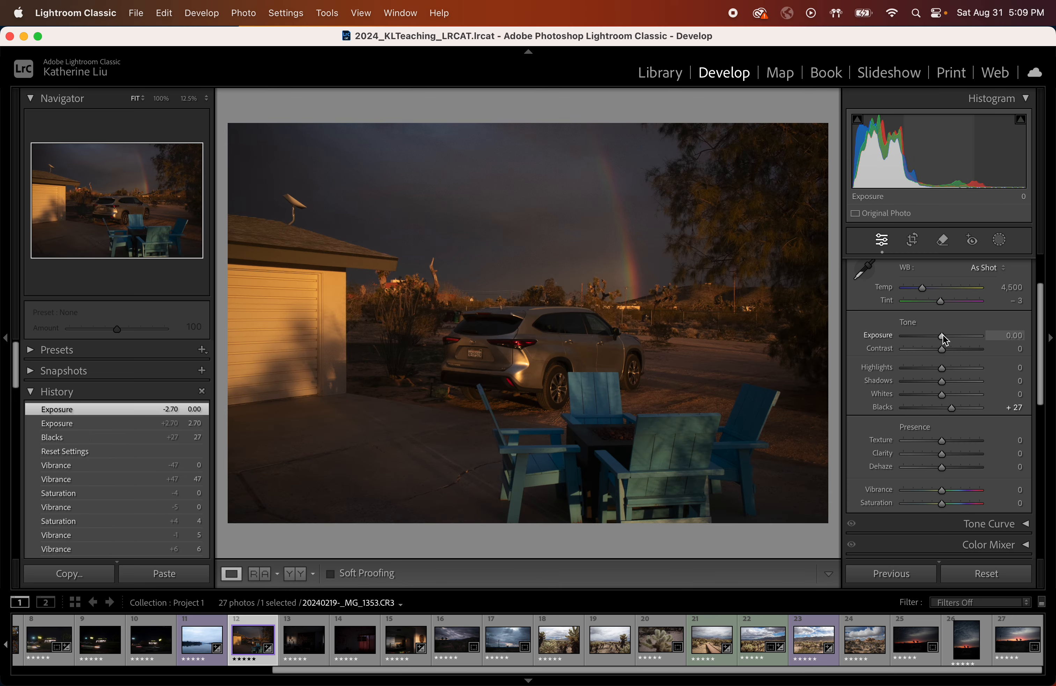
{"action": "left_click_drag", "start_coordinate": [942, 335], "coordinate": [946, 351]}
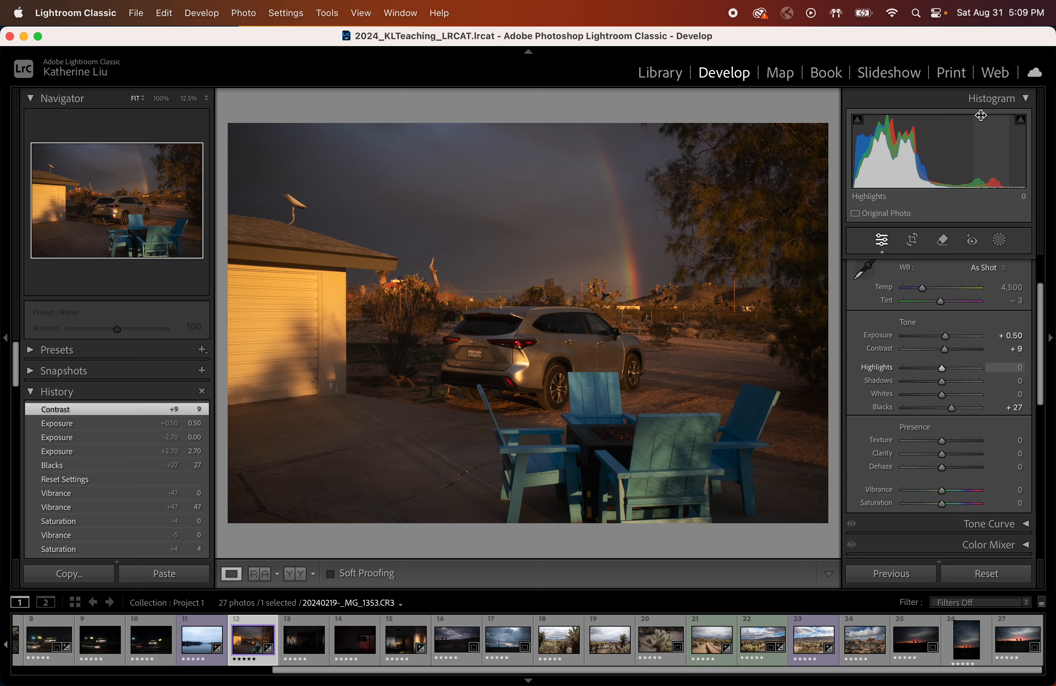
Step: Remove chromatic aberration and enable lens profile corrections, and compare the result with the Contrast history state
{"action": "scroll", "coordinate": [897, 423], "scroll_direction": "down", "scroll_amount": 10}
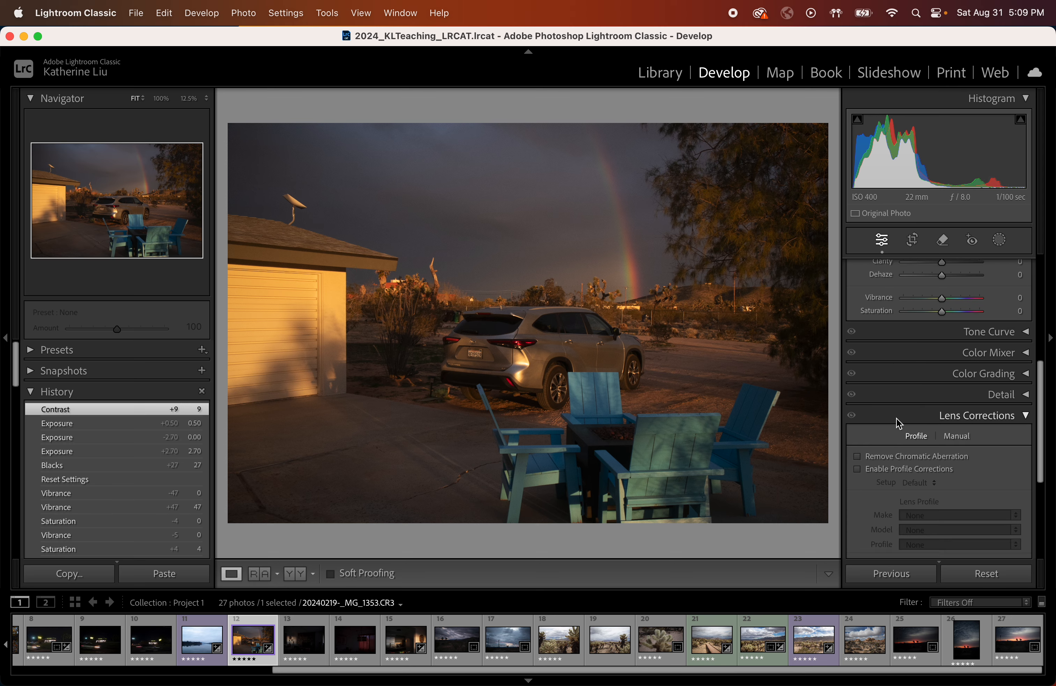
{"action": "left_click", "coordinate": [858, 448]}
{"action": "left_click", "coordinate": [858, 460]}
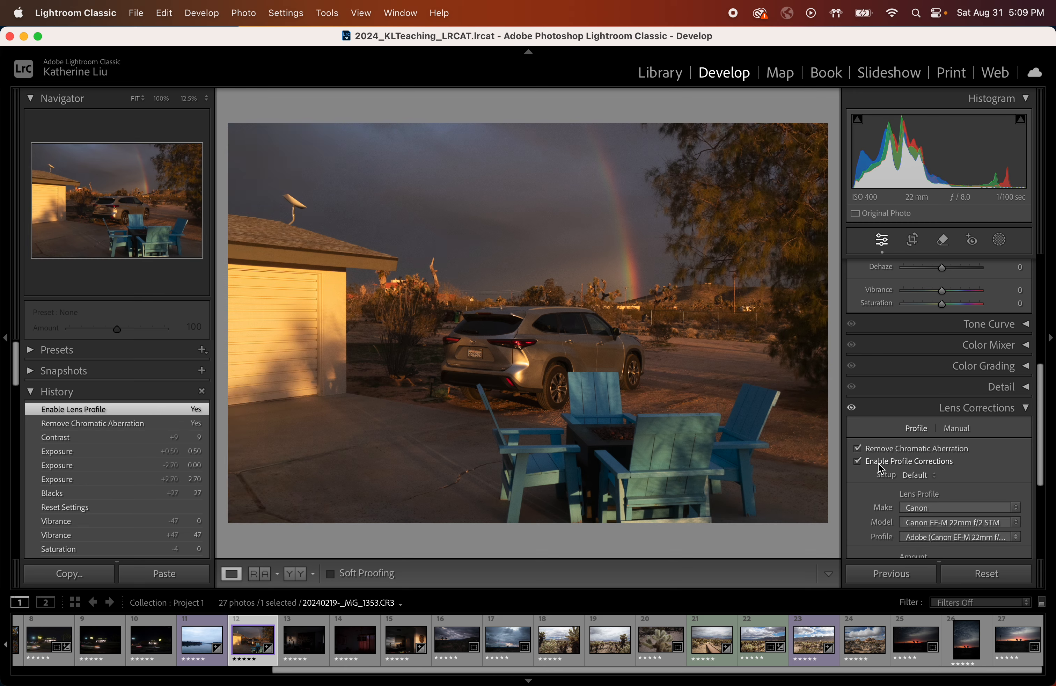
{"action": "scroll", "coordinate": [873, 450], "scroll_direction": "up", "scroll_amount": 10}
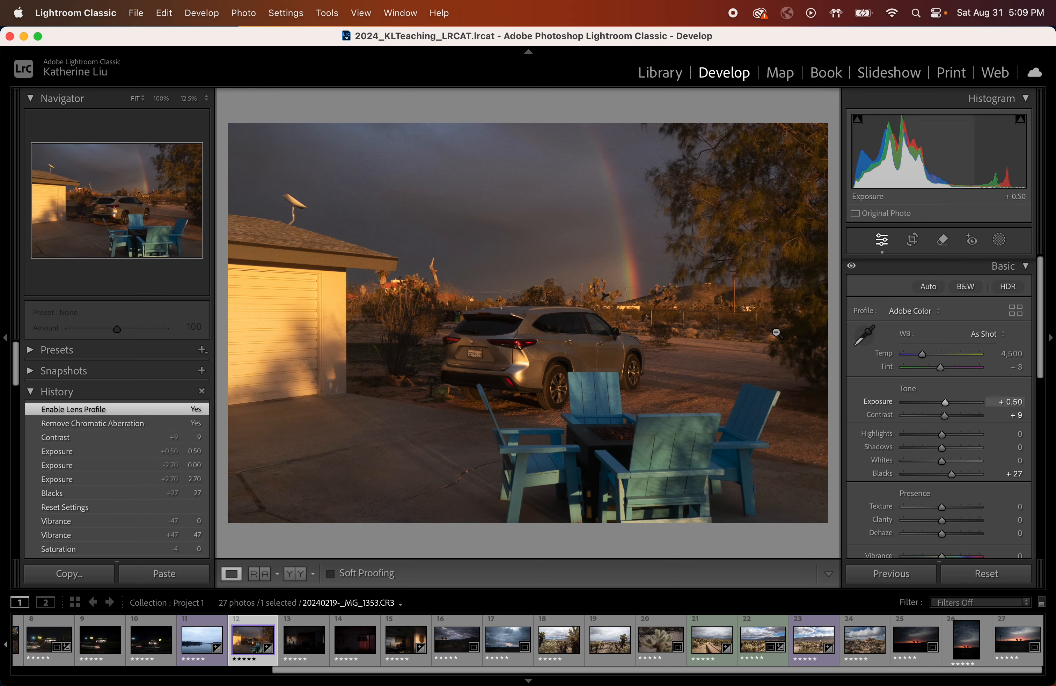
{"action": "left_click", "coordinate": [72, 439]}
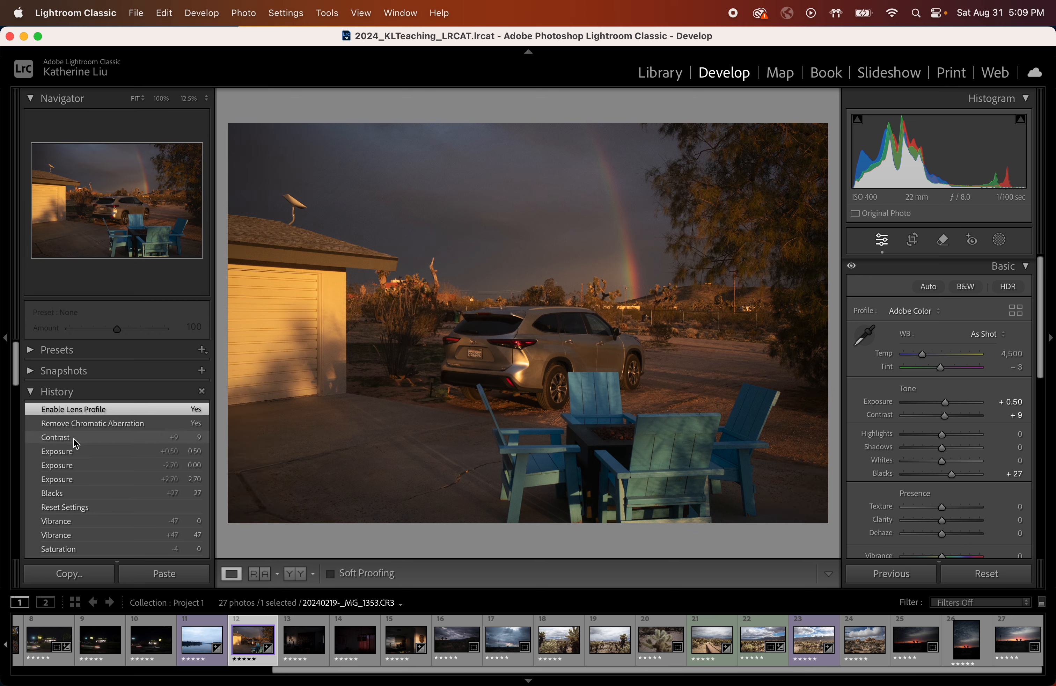
{"action": "left_click", "coordinate": [86, 411]}
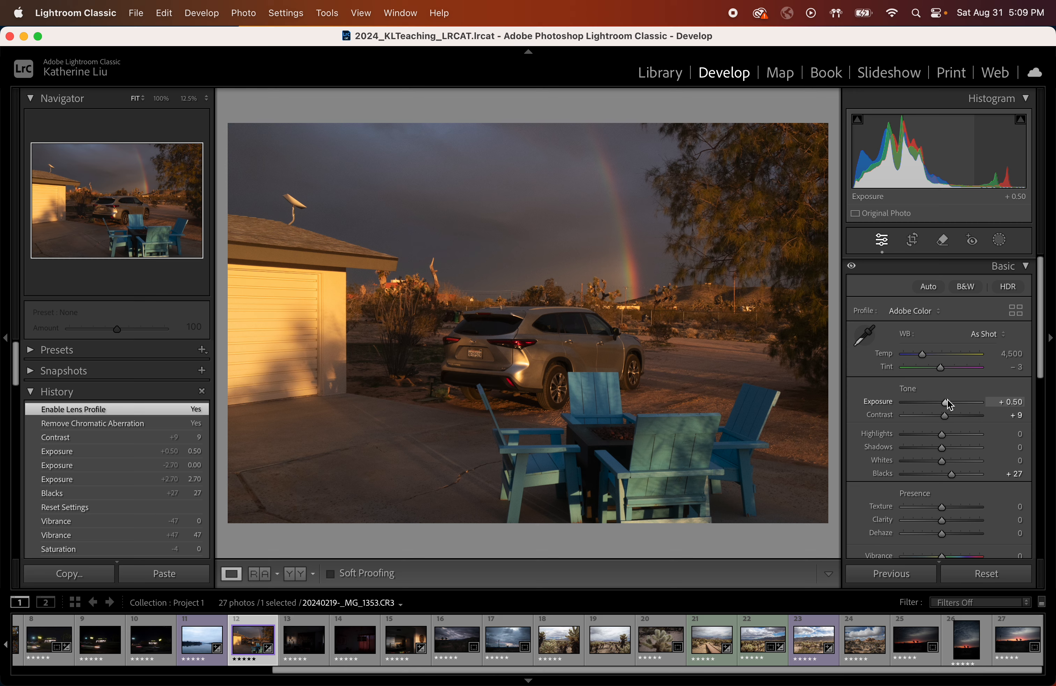
Step: Set Exposure to +0.35, Shadows to +100, Highlights to +5 and Whites to -25
{"action": "left_click_drag", "start_coordinate": [946, 403], "coordinate": [946, 405]}
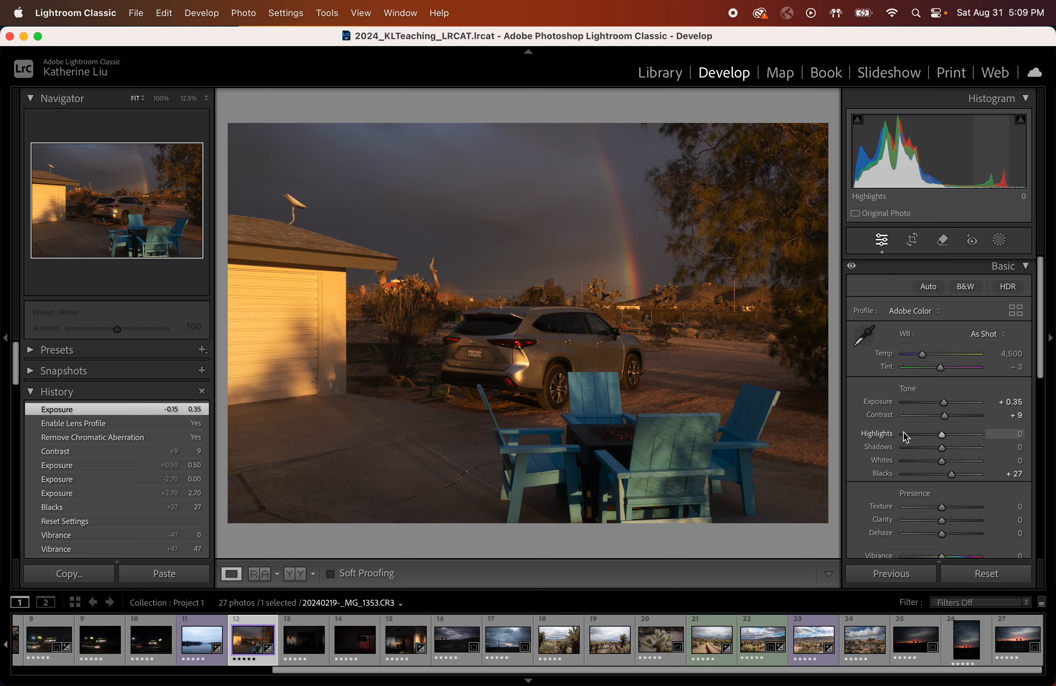
{"action": "scroll", "coordinate": [905, 434], "scroll_direction": "down", "scroll_amount": 2}
{"action": "left_click_drag", "start_coordinate": [943, 414], "coordinate": [1028, 429]}
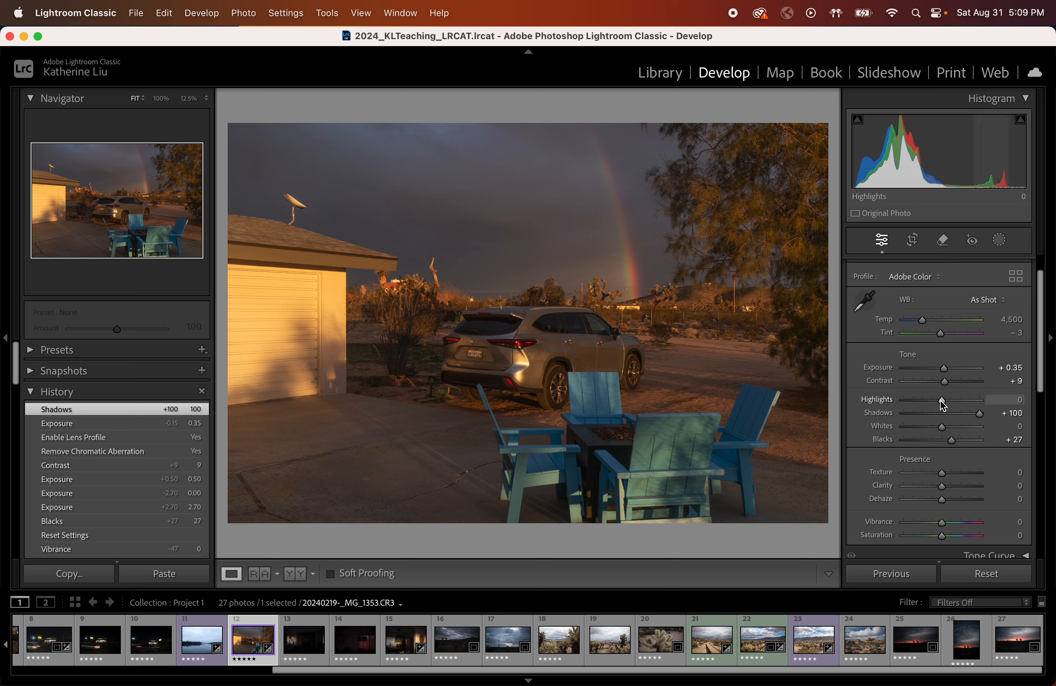
{"action": "mouse_move", "coordinate": [943, 405]}
{"action": "left_mouse_down"}
{"action": "mouse_move", "coordinate": [932, 400]}
{"action": "mouse_move", "coordinate": [983, 401]}
{"action": "mouse_move", "coordinate": [946, 405]}
{"action": "left_mouse_up"}
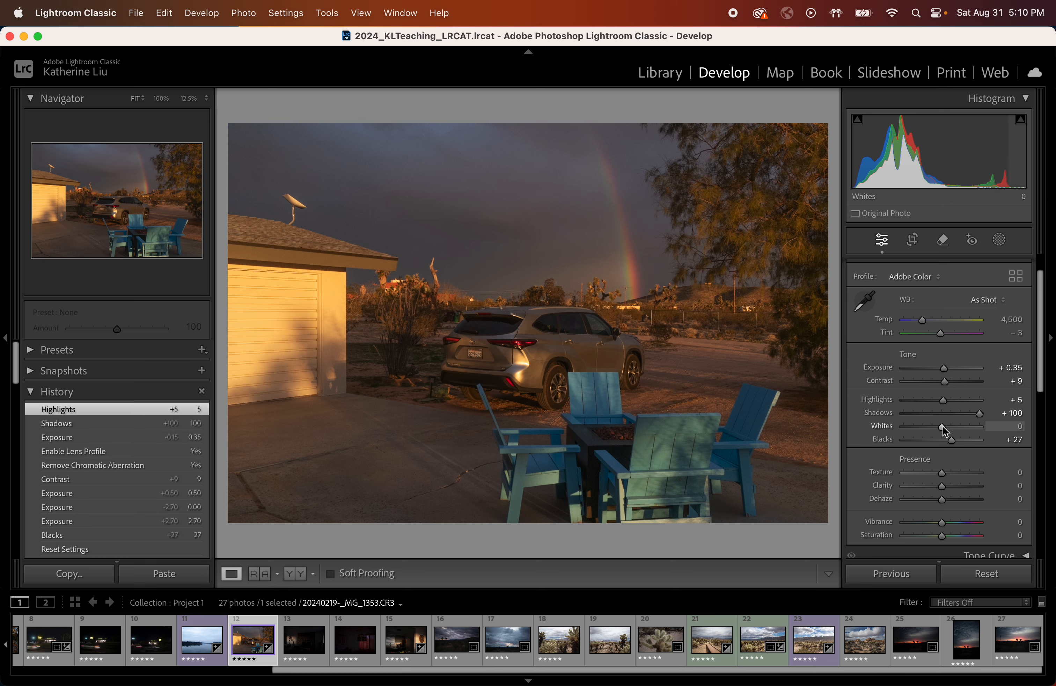
{"action": "mouse_move", "coordinate": [942, 425]}
{"action": "left_mouse_down"}
{"action": "mouse_move", "coordinate": [1017, 431]}
{"action": "mouse_move", "coordinate": [933, 416]}
{"action": "left_mouse_up"}
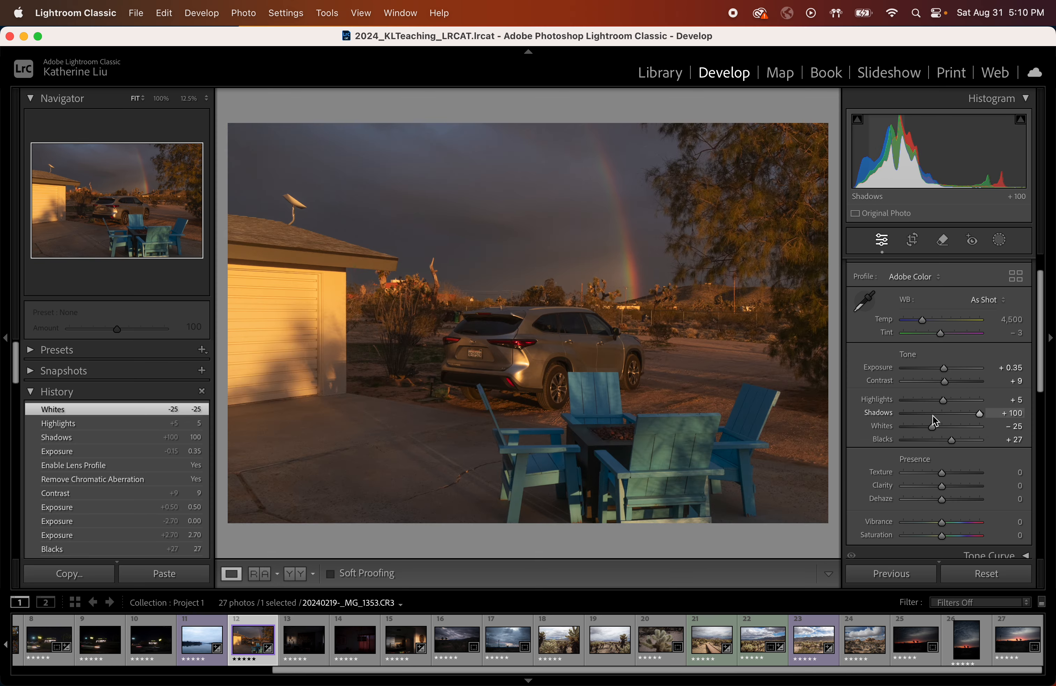
Step: Lower Blacks to -3 while checking for clipping, and raise it to +15
{"action": "key", "text": "alt"}
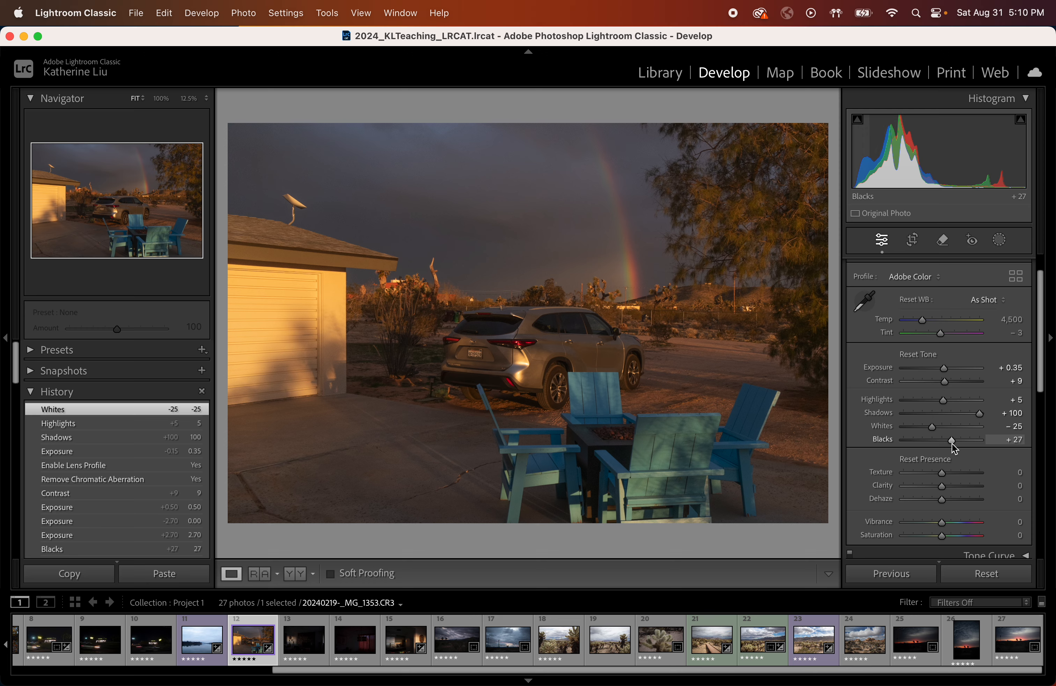
{"action": "mouse_move", "coordinate": [952, 444]}
{"action": "left_mouse_down"}
{"action": "mouse_move", "coordinate": [968, 443]}
{"action": "mouse_move", "coordinate": [925, 443]}
{"action": "mouse_move", "coordinate": [940, 442]}
{"action": "left_mouse_up"}
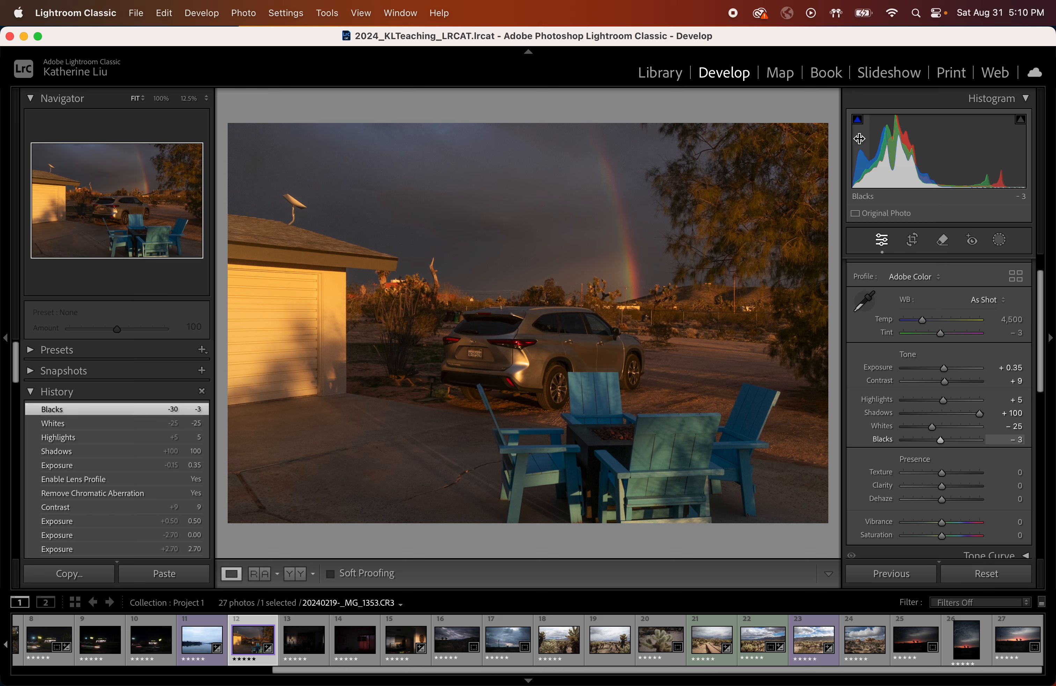
{"action": "left_click_drag", "start_coordinate": [856, 164], "coordinate": [860, 164]}
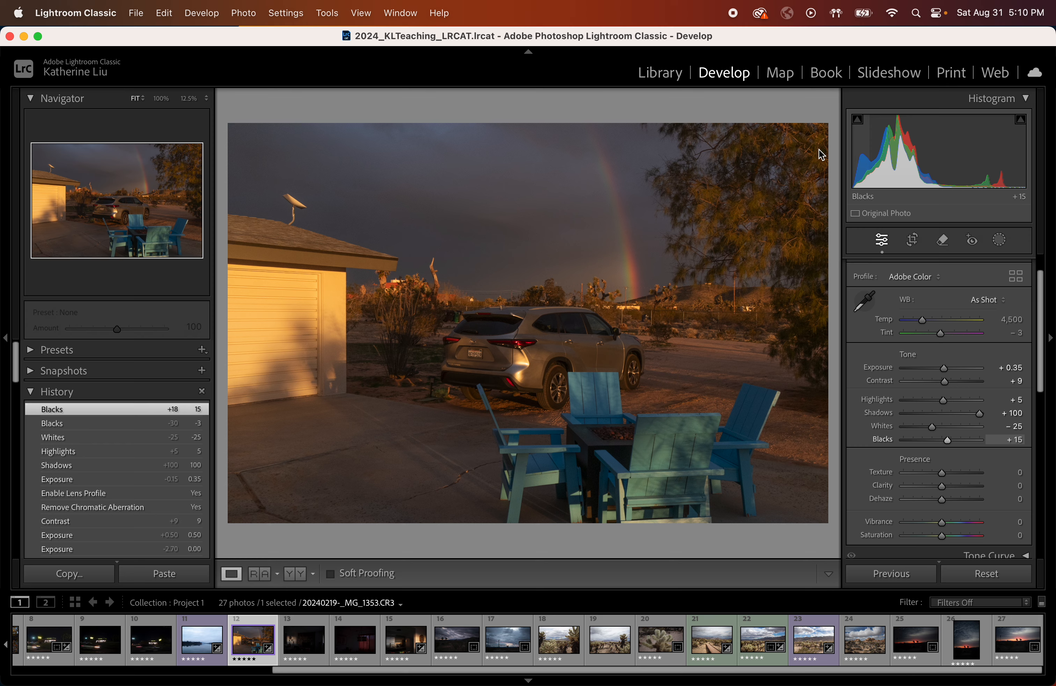
Step: Compare earlier history states of the tone edits with the latest Blacks state, and return to the latest one
{"action": "left_click", "coordinate": [72, 449]}
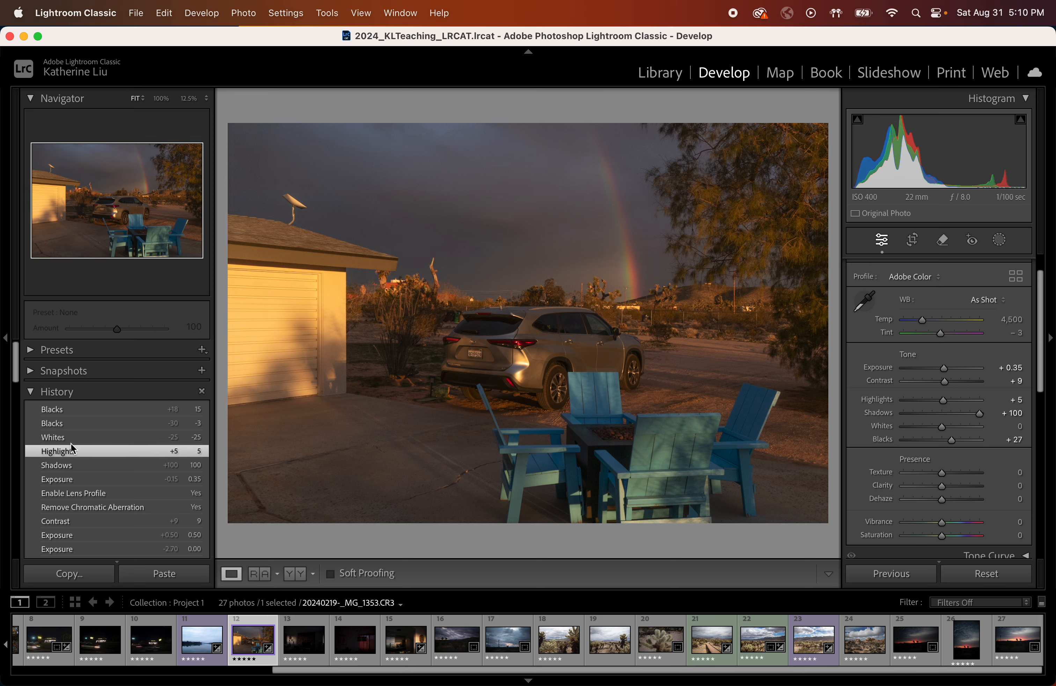
{"action": "left_click", "coordinate": [74, 493]}
{"action": "left_click", "coordinate": [73, 484]}
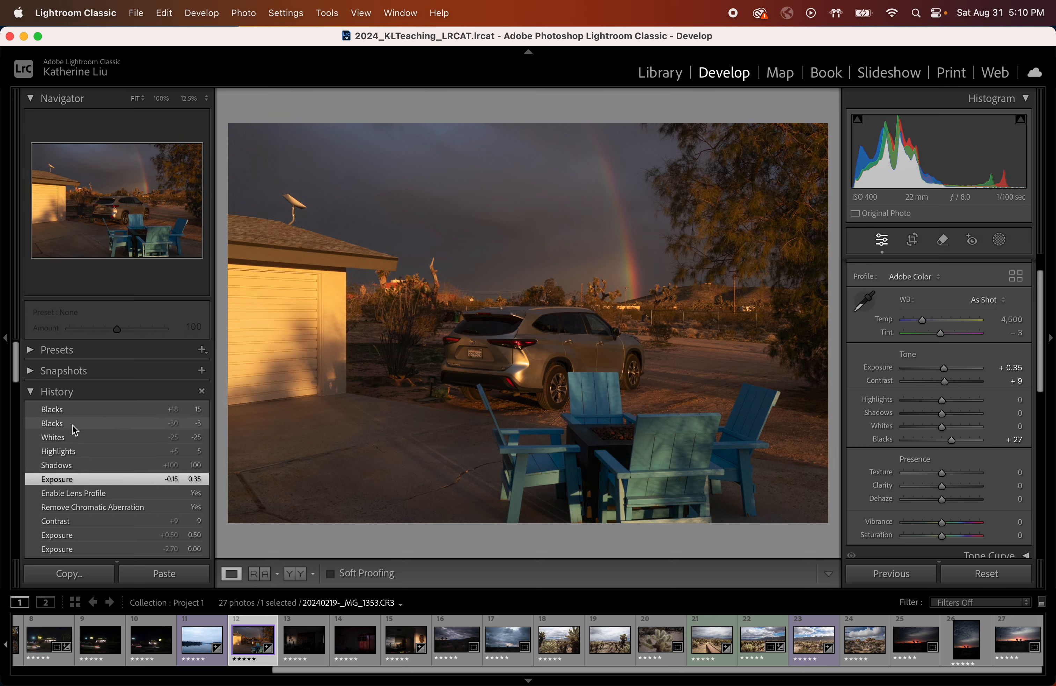
{"action": "left_click", "coordinate": [70, 413]}
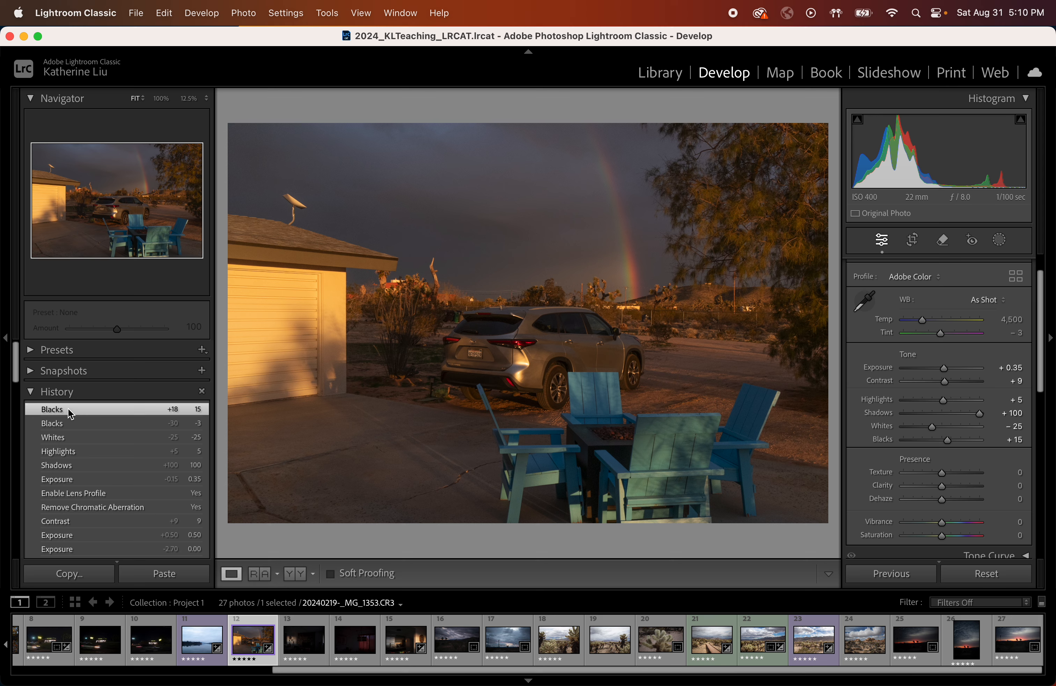
{"action": "left_click", "coordinate": [68, 466]}
{"action": "left_click", "coordinate": [69, 409]}
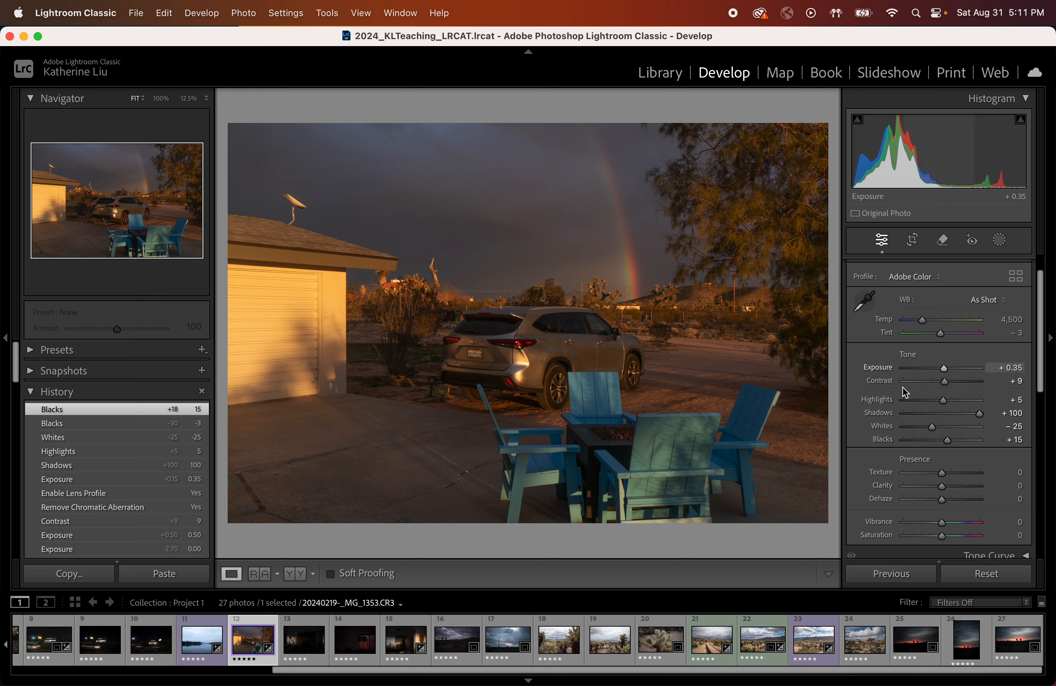
Step: Try Texture at +100 and examine its effect on the chairs and car up close at up to 400%
{"action": "scroll", "coordinate": [861, 436], "scroll_direction": "down", "scroll_amount": 3}
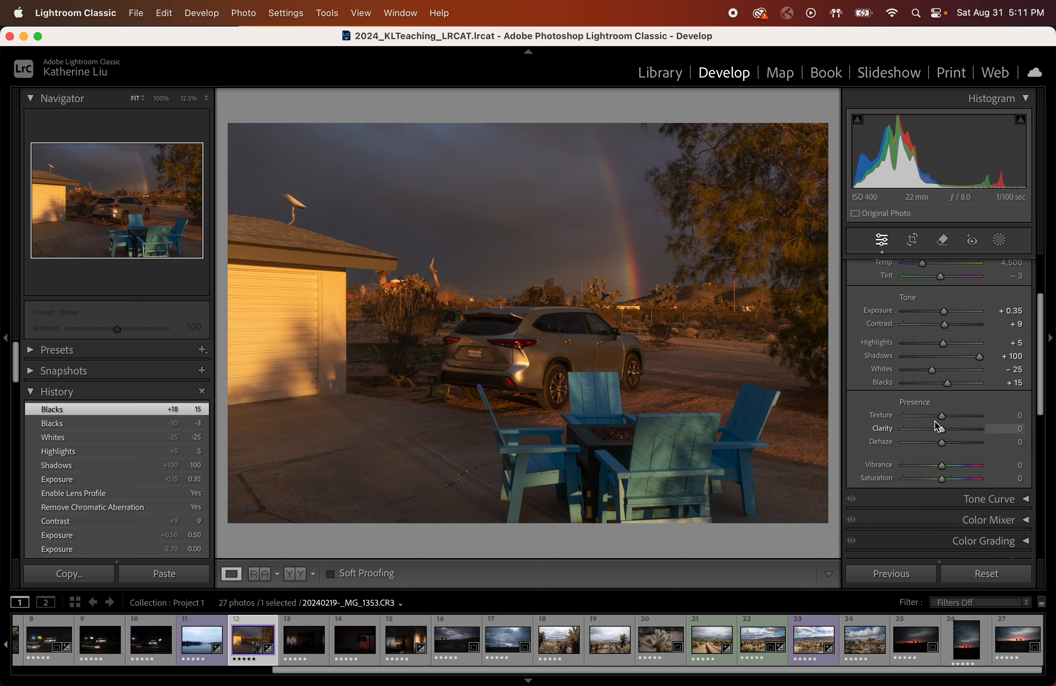
{"action": "left_click_drag", "start_coordinate": [942, 417], "coordinate": [983, 416]}
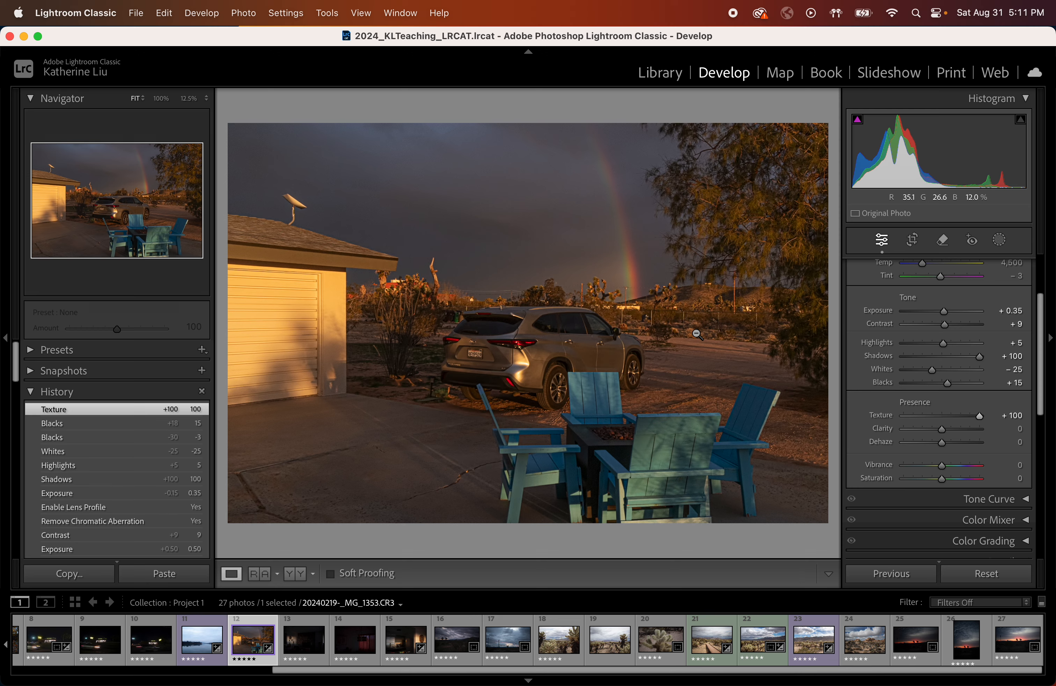
{"action": "left_click", "coordinate": [654, 365]}
{"action": "key", "text": "super+equal"}
{"action": "scroll", "coordinate": [653, 363], "scroll_direction": "up", "scroll_amount": 12}
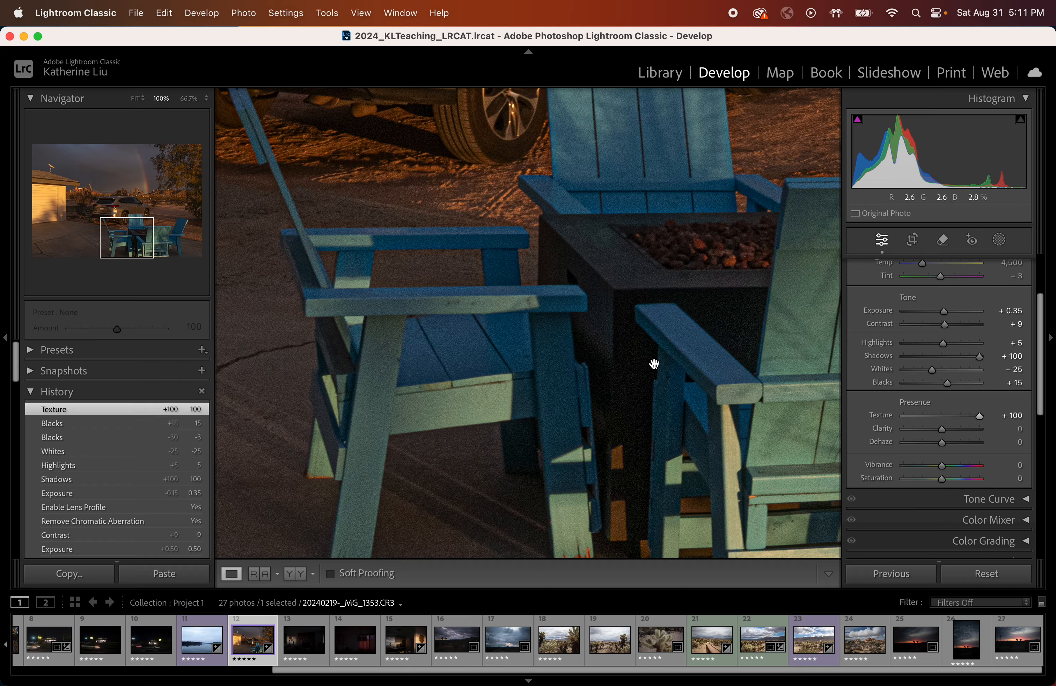
{"action": "key", "text": "super+equal"}
{"action": "key", "text": "super+equal"}
{"action": "scroll", "coordinate": [647, 367], "scroll_direction": "down", "scroll_amount": 10}
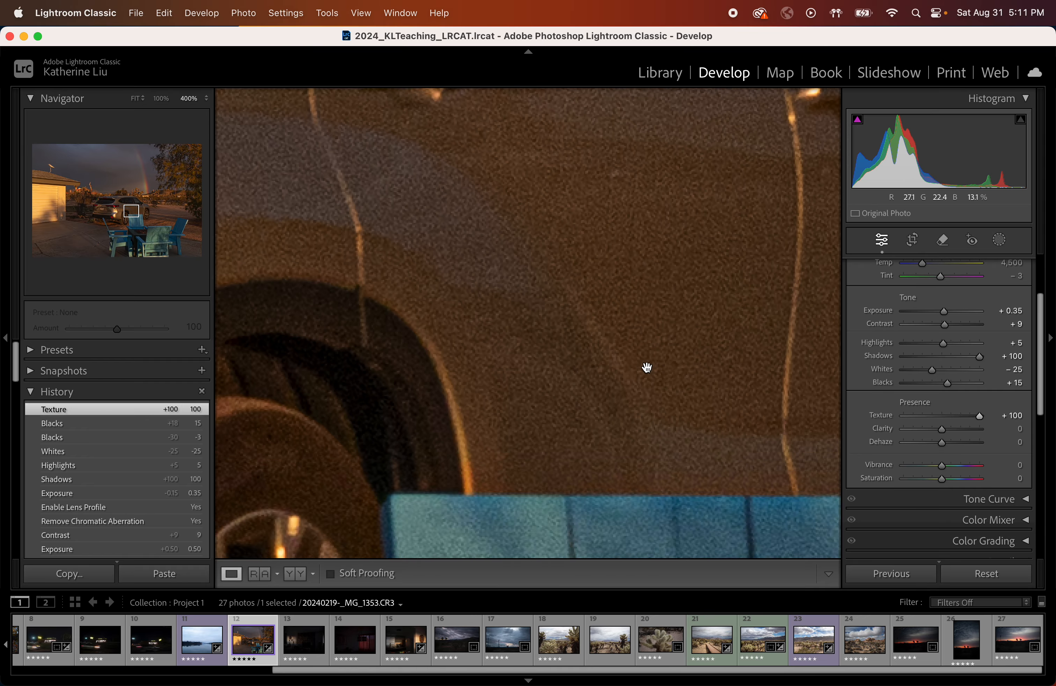
{"action": "key", "text": "super+minus"}
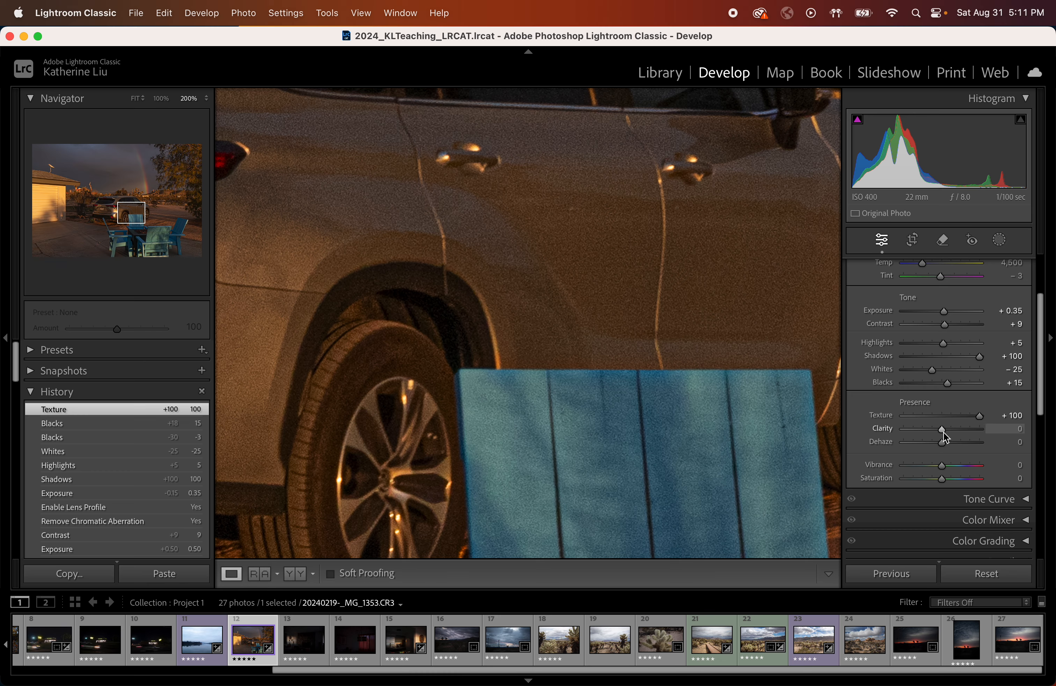
Step: Try Clarity at +100 and view the whole photo at 25%
{"action": "left_click_drag", "start_coordinate": [943, 430], "coordinate": [986, 430]}
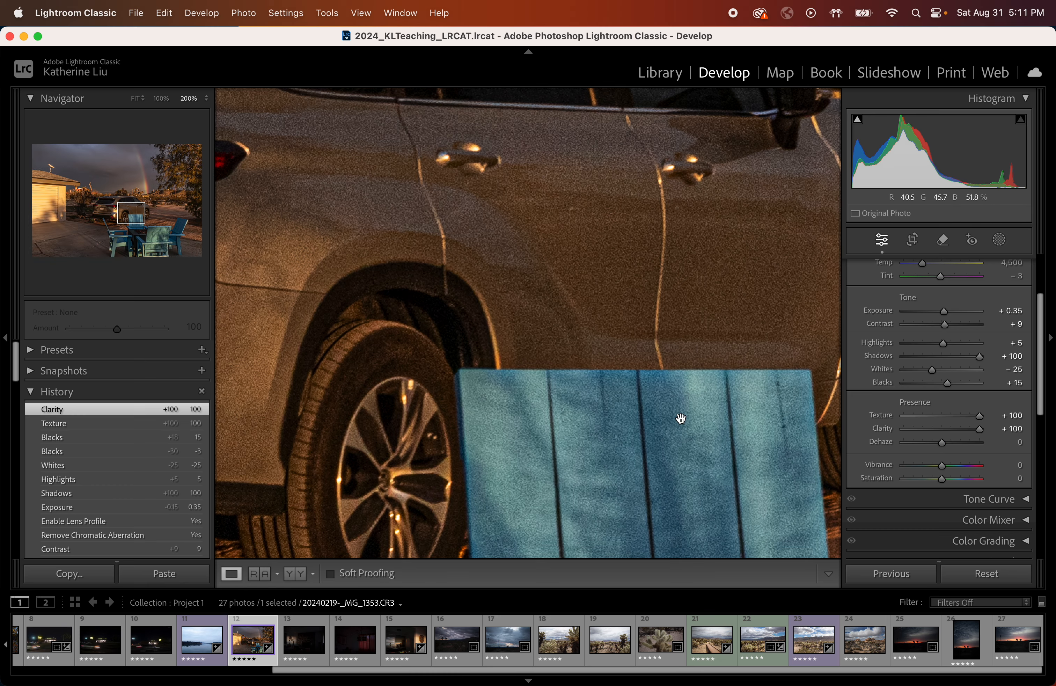
{"action": "left_click", "coordinate": [681, 449]}
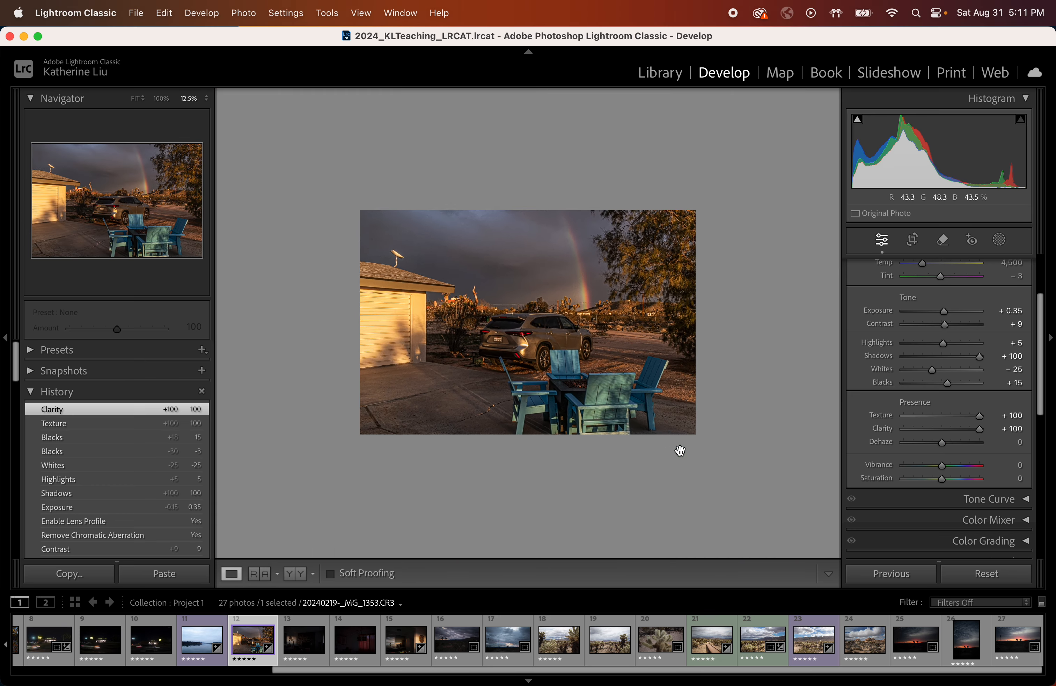
{"action": "key", "text": "super+equal"}
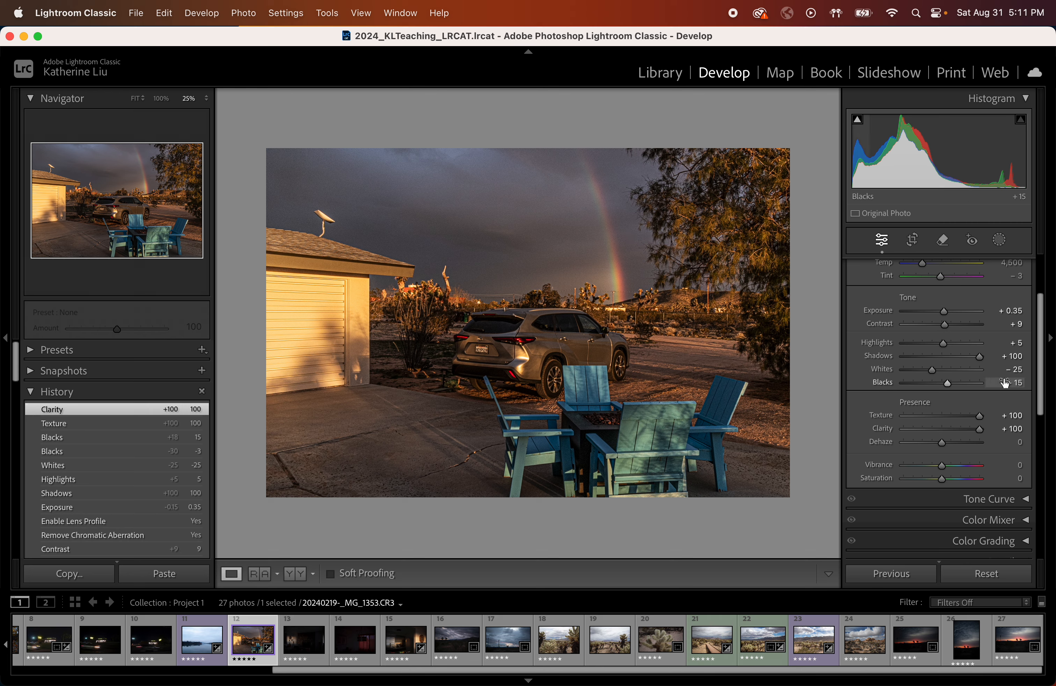
Step: Try Clarity at +30 and -14 with Texture at -100 and -26, and reset the Presence settings
{"action": "left_click_drag", "start_coordinate": [981, 430], "coordinate": [857, 419]}
{"action": "left_click_drag", "start_coordinate": [950, 430], "coordinate": [930, 415]}
{"action": "double_click", "coordinate": [918, 405]}
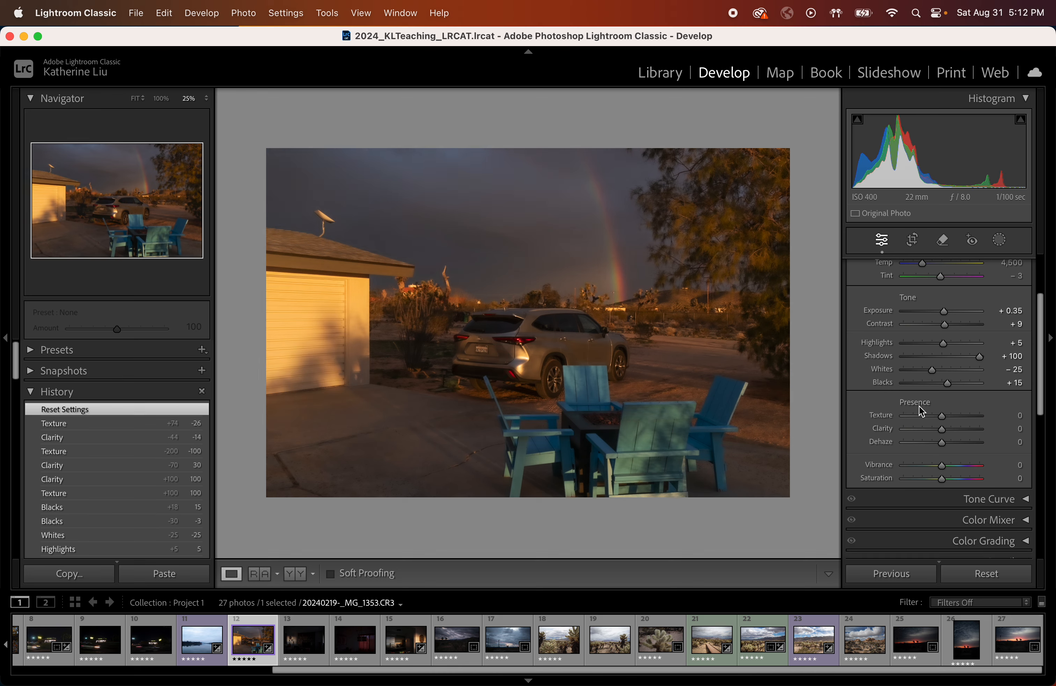
Step: Try Dehaze at +39 on the driveway rainbow photo, and reset Dehaze to 0
{"action": "left_click_drag", "start_coordinate": [944, 444], "coordinate": [958, 464]}
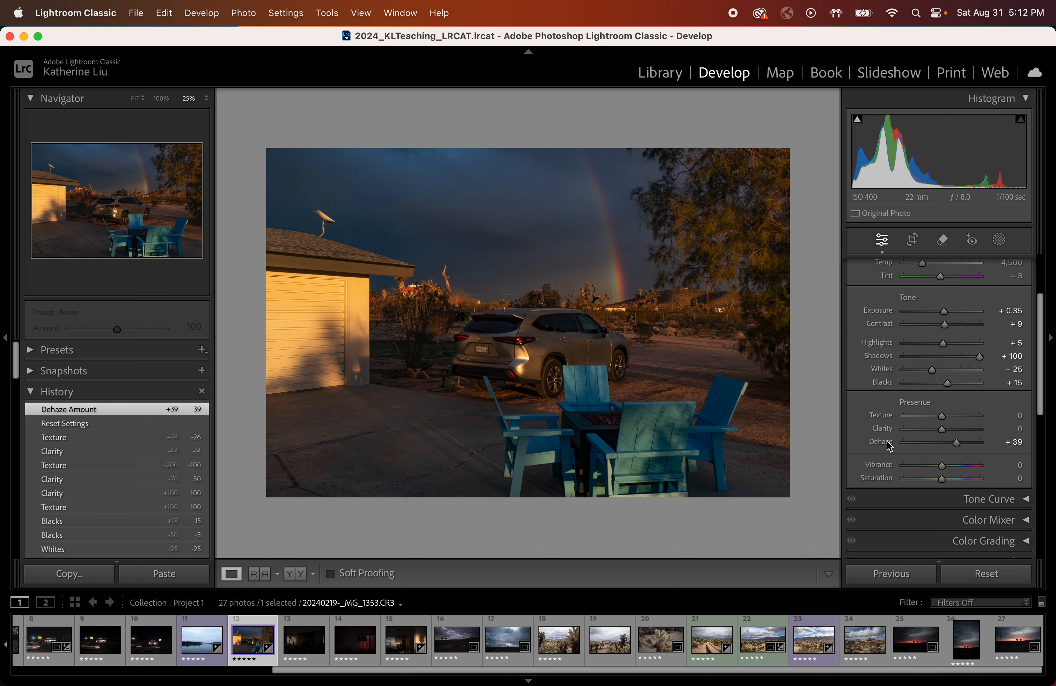
{"action": "double_click", "coordinate": [887, 443]}
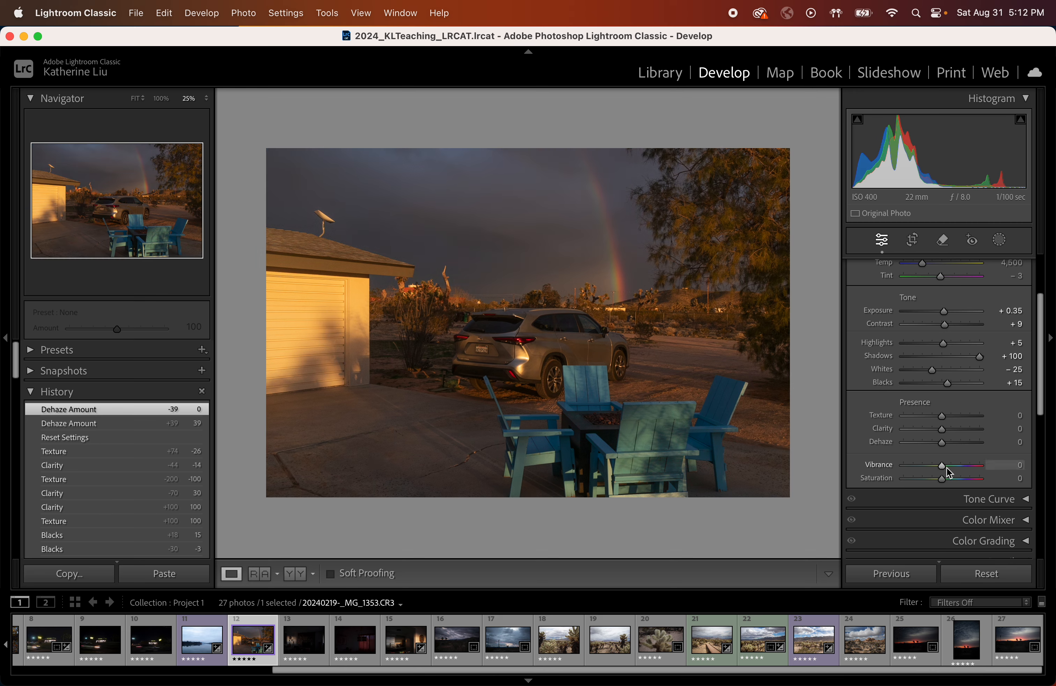
Step: Try Vibrance at -100 and Saturation at -100 one after the other, resetting each to 0
{"action": "left_click_drag", "start_coordinate": [946, 468], "coordinate": [804, 475]}
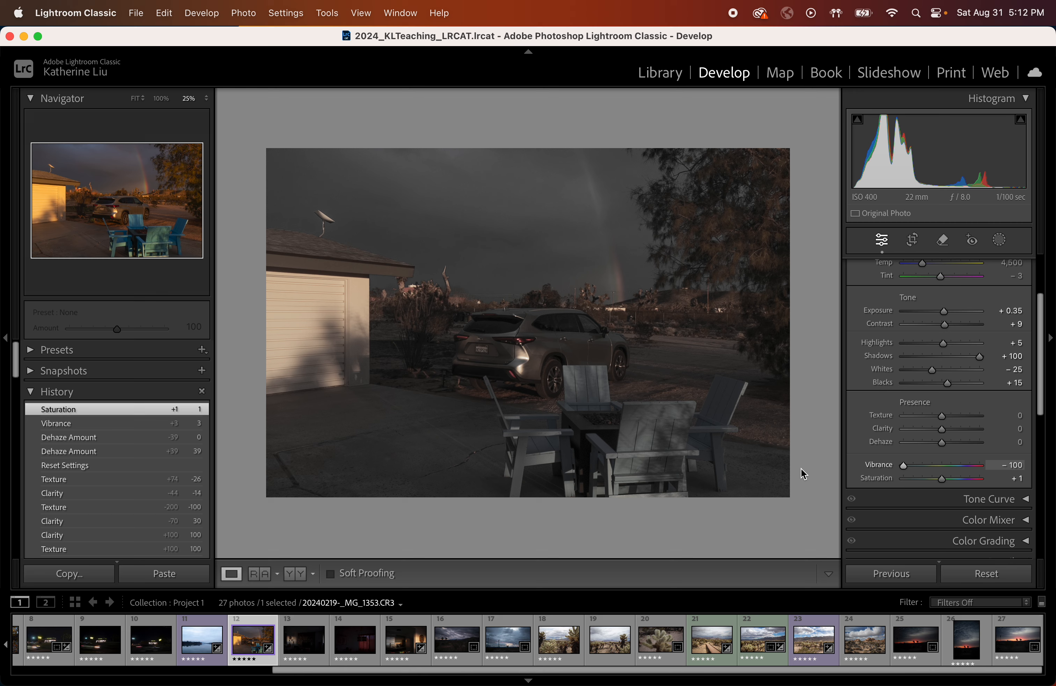
{"action": "left_click_drag", "start_coordinate": [803, 474], "coordinate": [803, 474]}
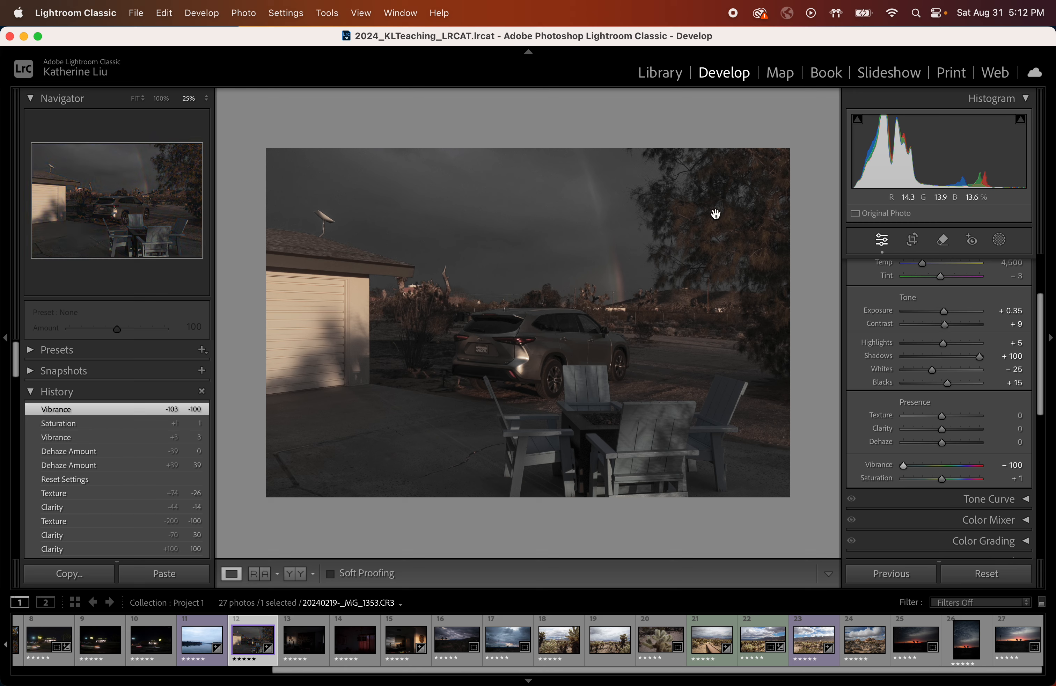
{"action": "double_click", "coordinate": [884, 465]}
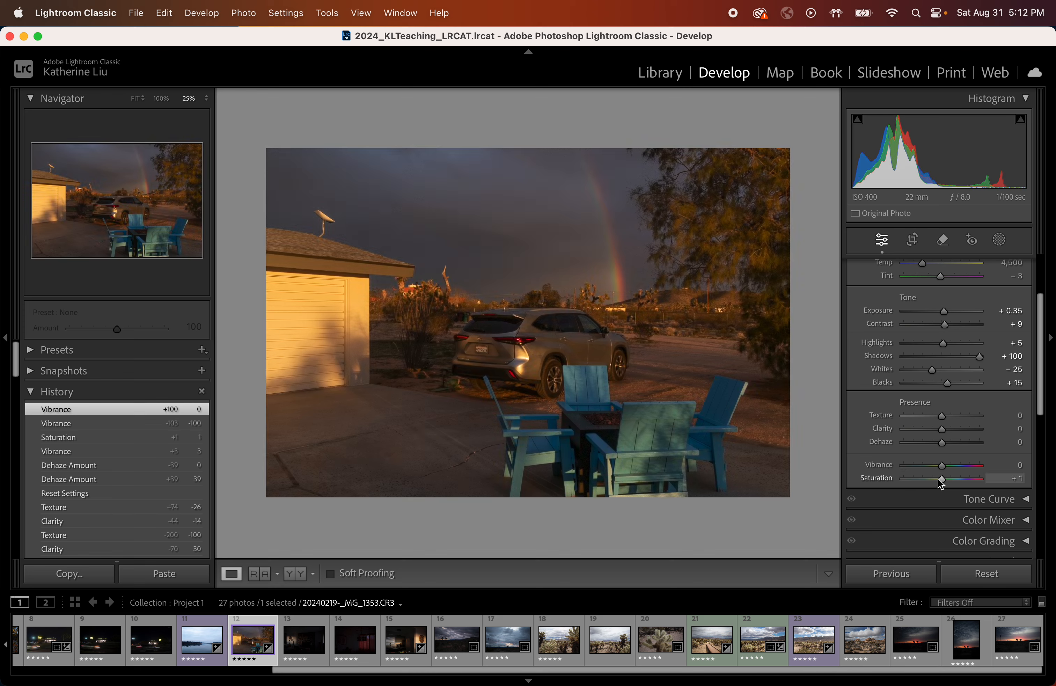
{"action": "left_click_drag", "start_coordinate": [939, 479], "coordinate": [820, 482]}
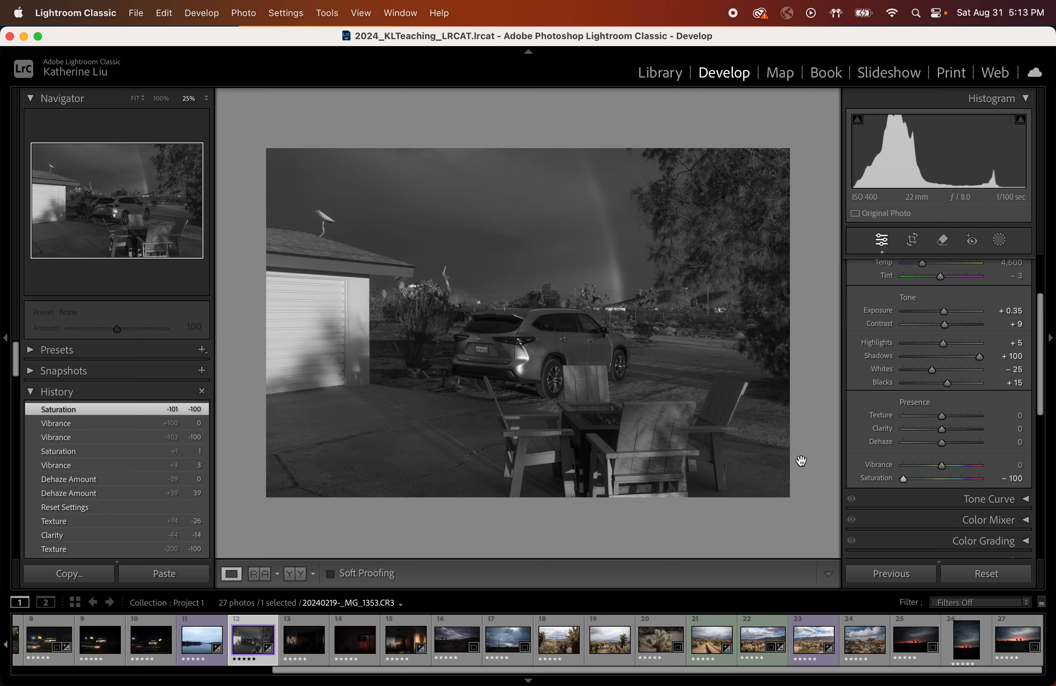
{"action": "double_click", "coordinate": [879, 477]}
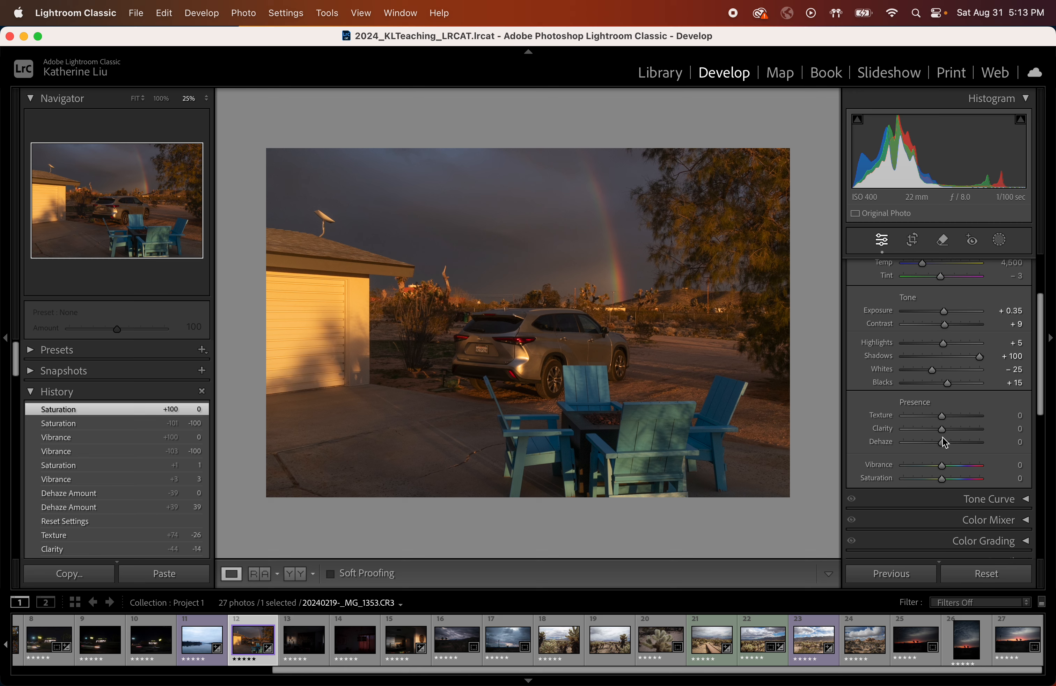
Step: Crop the rainbow photo tighter at its original aspect ratio, trimming away much of the sky and the tree
{"action": "scroll", "coordinate": [944, 442], "scroll_direction": "up", "scroll_amount": 4}
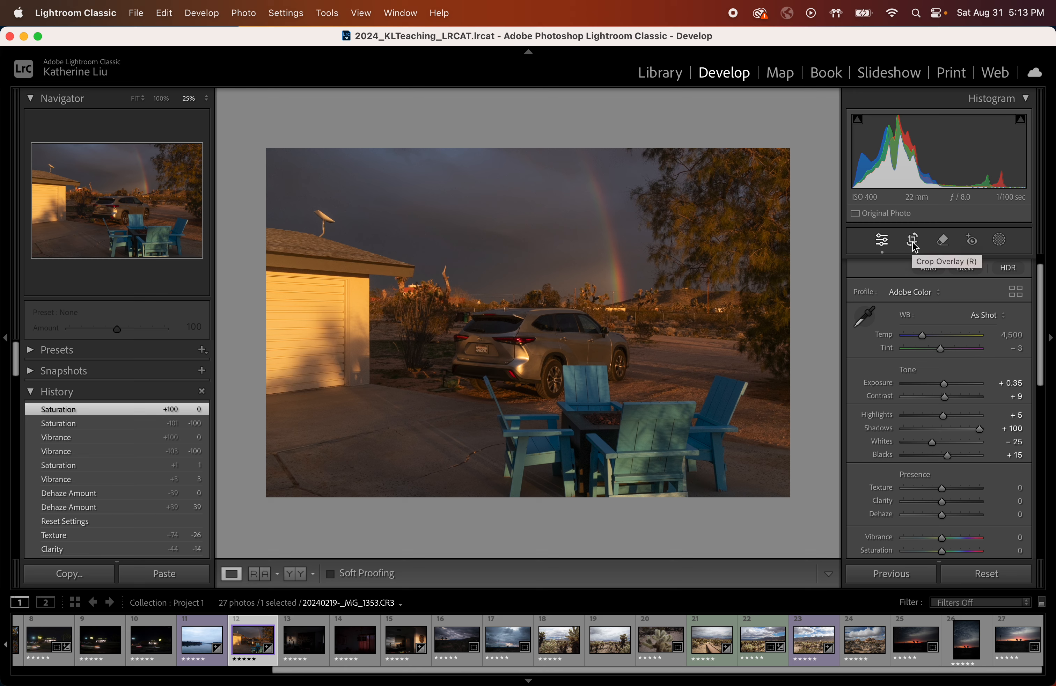
{"action": "scroll", "coordinate": [368, 652], "scroll_direction": "left", "scroll_amount": 5}
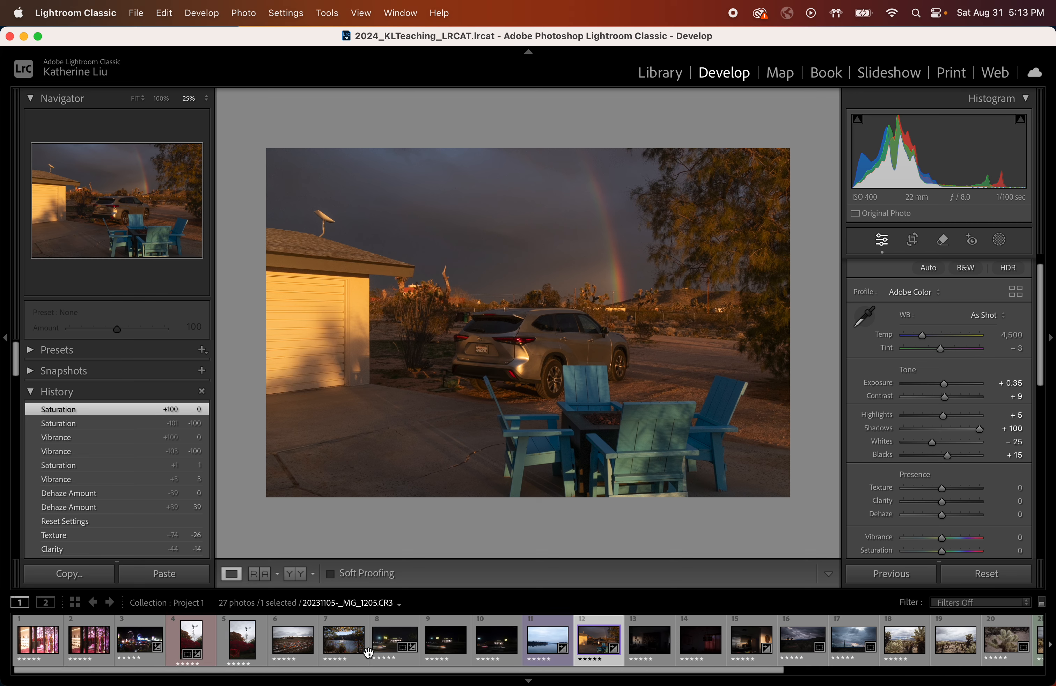
{"action": "left_click", "coordinate": [915, 243]}
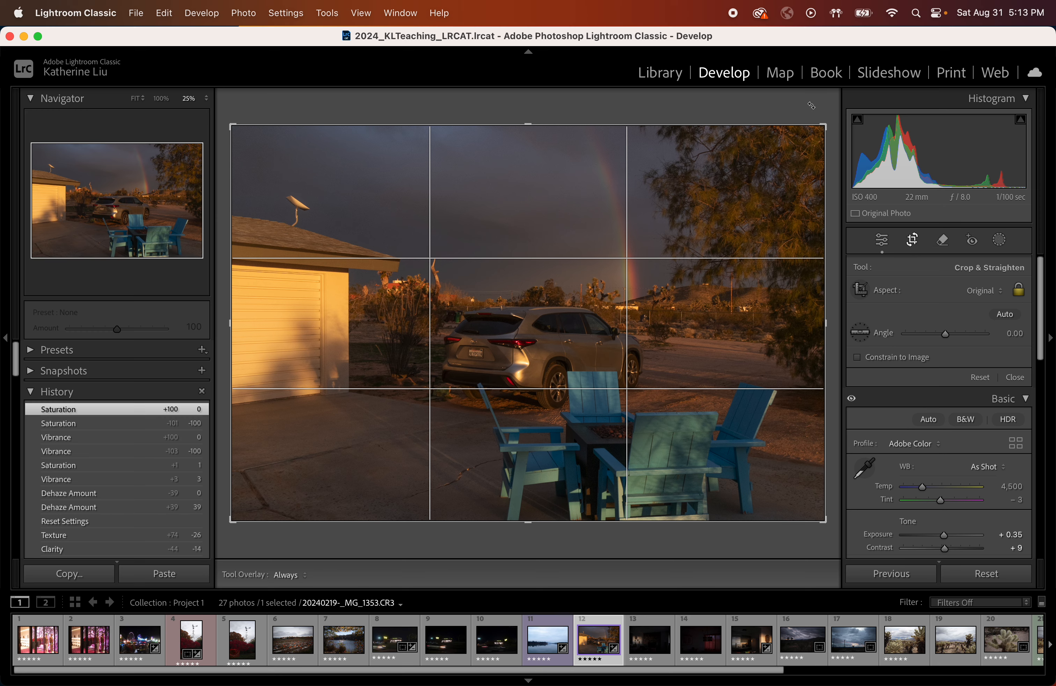
{"action": "left_click_drag", "start_coordinate": [827, 124], "coordinate": [770, 183]}
{"action": "mouse_move", "coordinate": [688, 224]}
{"action": "left_mouse_down"}
{"action": "mouse_move", "coordinate": [641, 260]}
{"action": "mouse_move", "coordinate": [689, 235]}
{"action": "mouse_move", "coordinate": [688, 223]}
{"action": "left_mouse_up"}
Step: Unlock the aspect ratio and reshape the crop into a tall vertical frame around the car, with more sky included
{"action": "left_click", "coordinate": [1018, 291]}
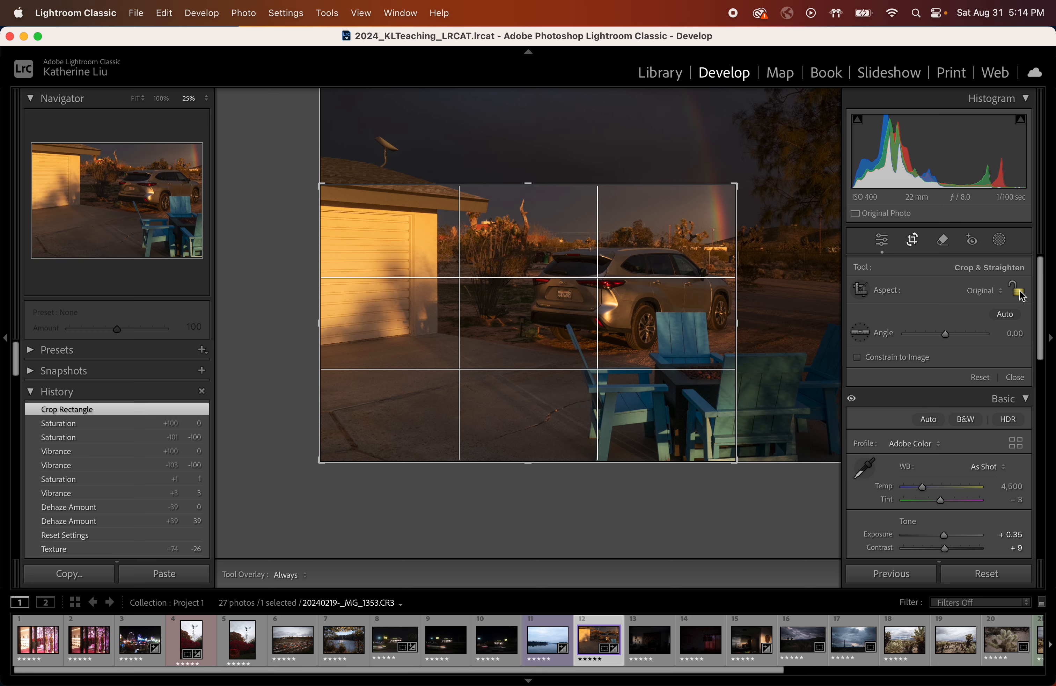
{"action": "left_click_drag", "start_coordinate": [320, 323], "coordinate": [420, 330]}
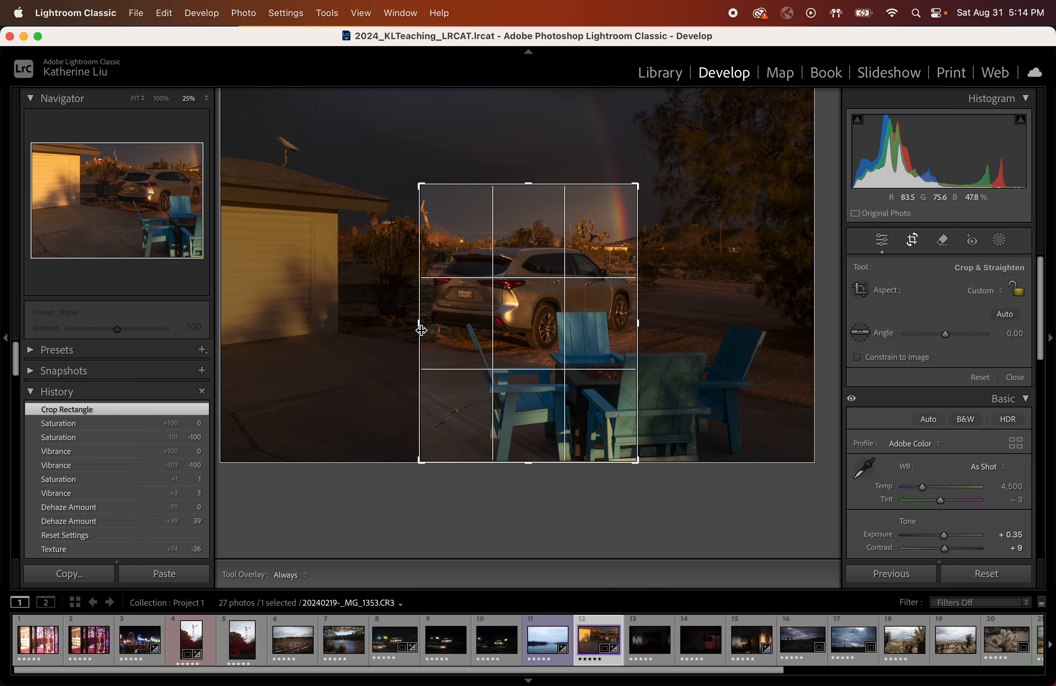
{"action": "left_click_drag", "start_coordinate": [533, 153], "coordinate": [533, 160]}
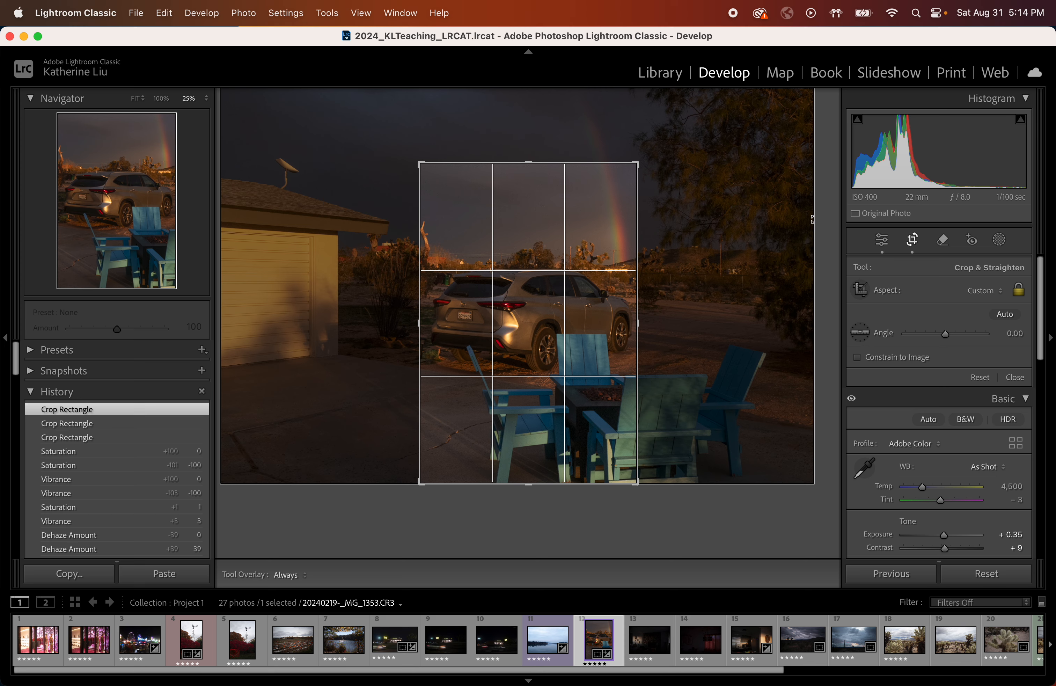
Step: Enlarge the vertical crop with its aspect locked, and reposition the photo so the car, chairs and rainbow are framed
{"action": "mouse_move", "coordinate": [638, 164]}
{"action": "left_mouse_down"}
{"action": "mouse_move", "coordinate": [650, 128]}
{"action": "mouse_move", "coordinate": [647, 161]}
{"action": "mouse_move", "coordinate": [673, 126]}
{"action": "mouse_move", "coordinate": [653, 149]}
{"action": "left_mouse_up"}
{"action": "left_click", "coordinate": [1008, 291]}
{"action": "mouse_move", "coordinate": [568, 215]}
{"action": "left_mouse_down"}
{"action": "mouse_move", "coordinate": [526, 214]}
{"action": "mouse_move", "coordinate": [603, 211]}
{"action": "mouse_move", "coordinate": [568, 212]}
{"action": "left_mouse_up"}
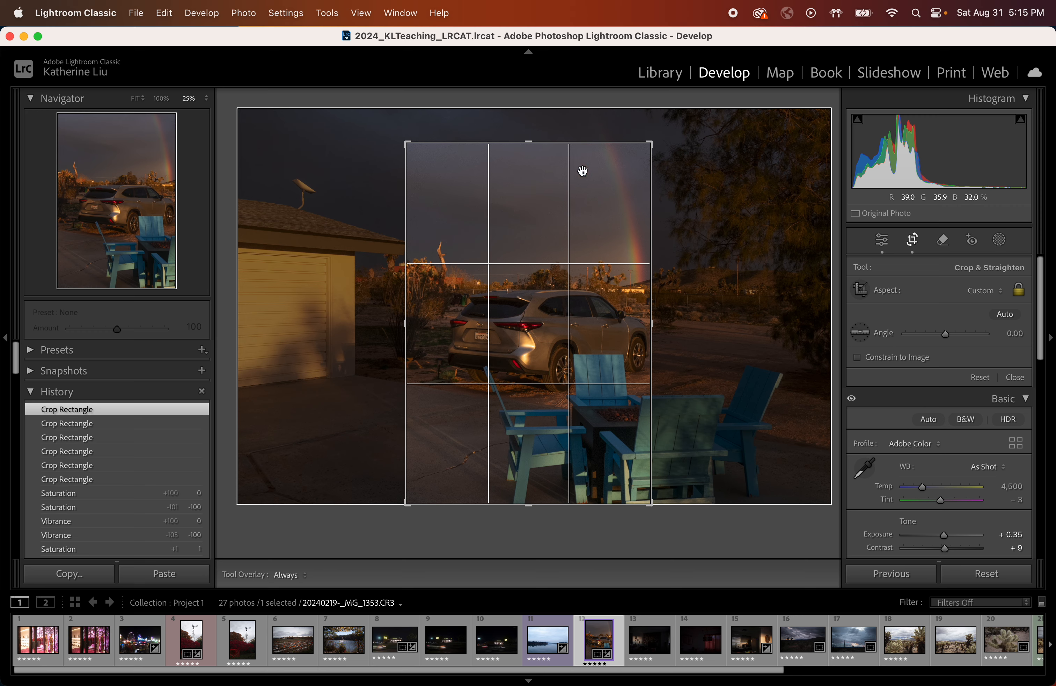
{"action": "left_click_drag", "start_coordinate": [529, 249], "coordinate": [568, 236]}
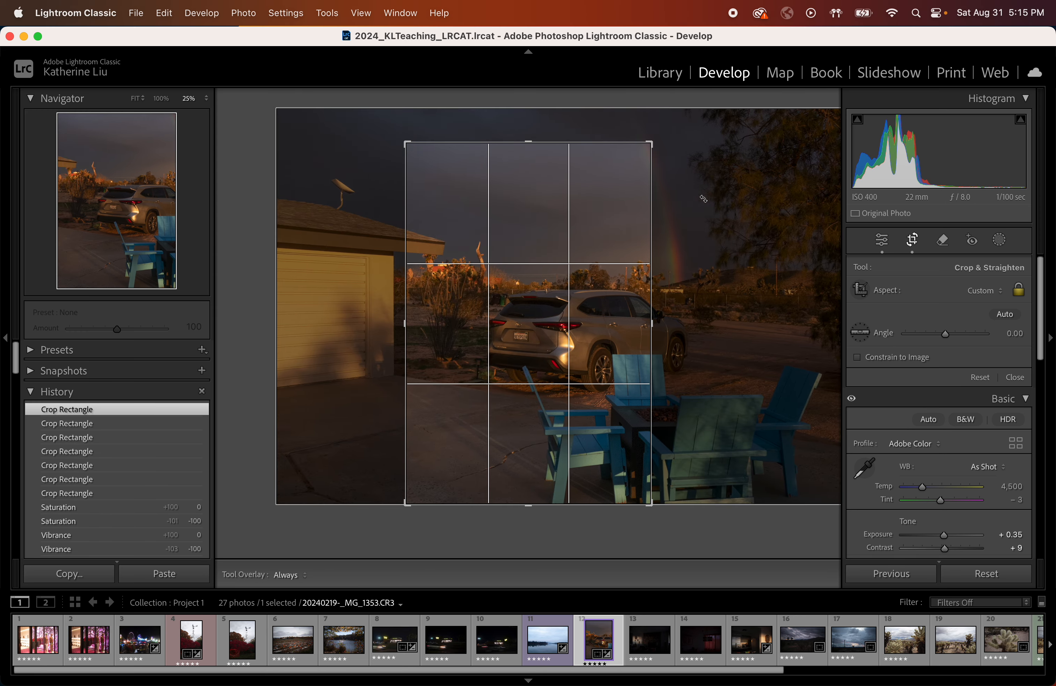
{"action": "left_click_drag", "start_coordinate": [538, 229], "coordinate": [480, 238]}
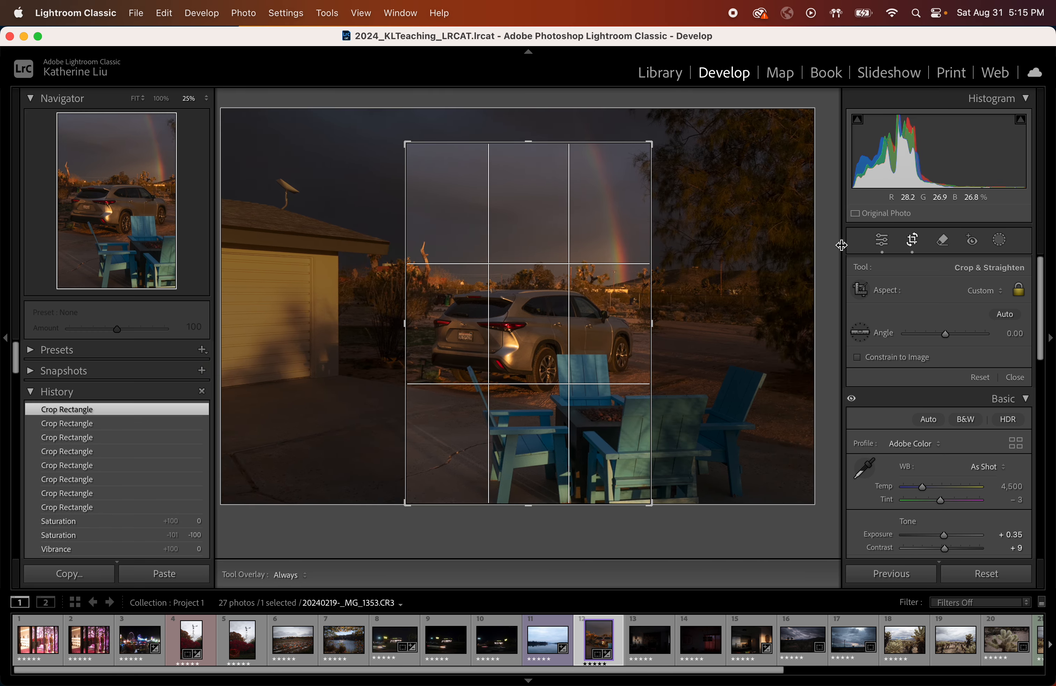
Step: Try the As Shot aspect ratio on the crop, followed by the square 1 x 1 ratio
{"action": "left_click", "coordinate": [985, 291]}
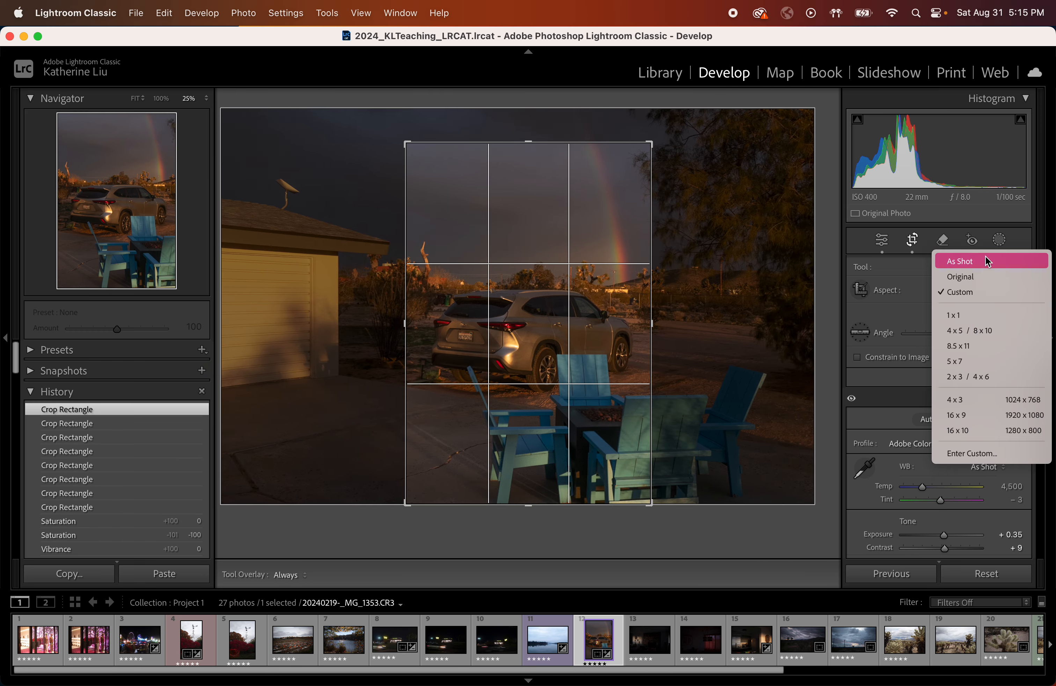
{"action": "left_click", "coordinate": [970, 293]}
{"action": "left_click", "coordinate": [971, 293]}
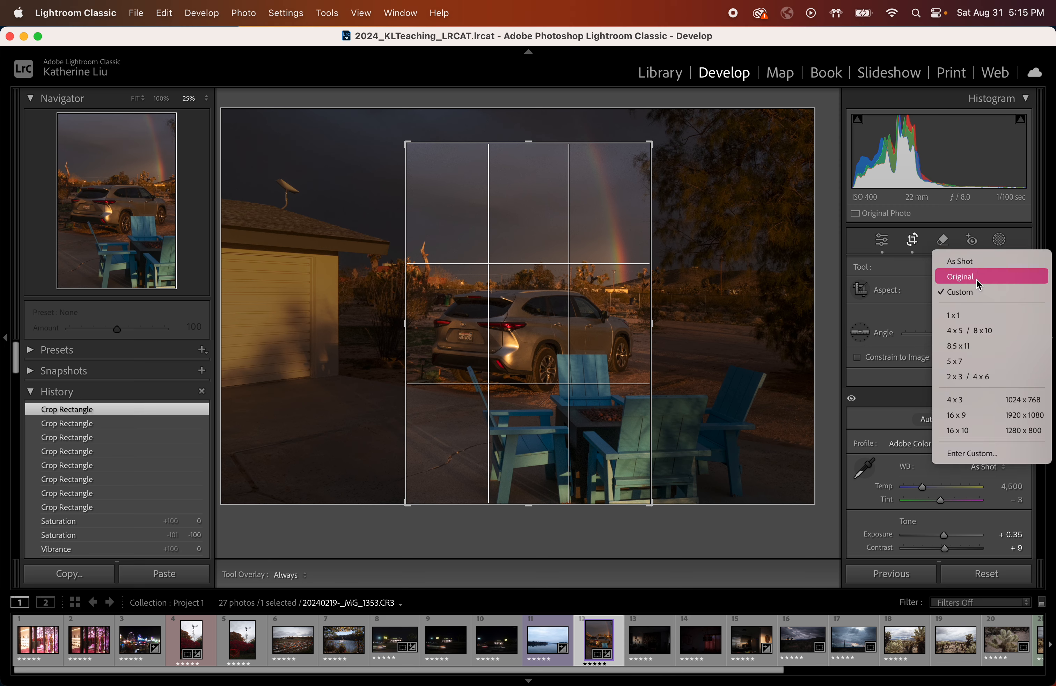
{"action": "left_click", "coordinate": [979, 262]}
{"action": "left_click", "coordinate": [984, 287]}
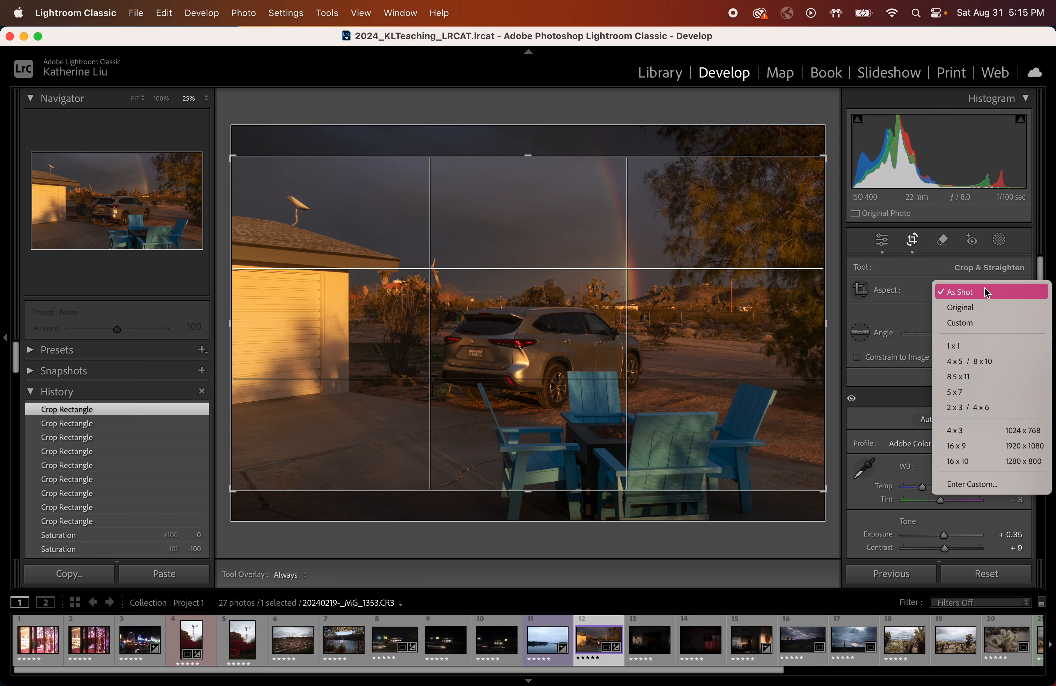
{"action": "left_click", "coordinate": [984, 346]}
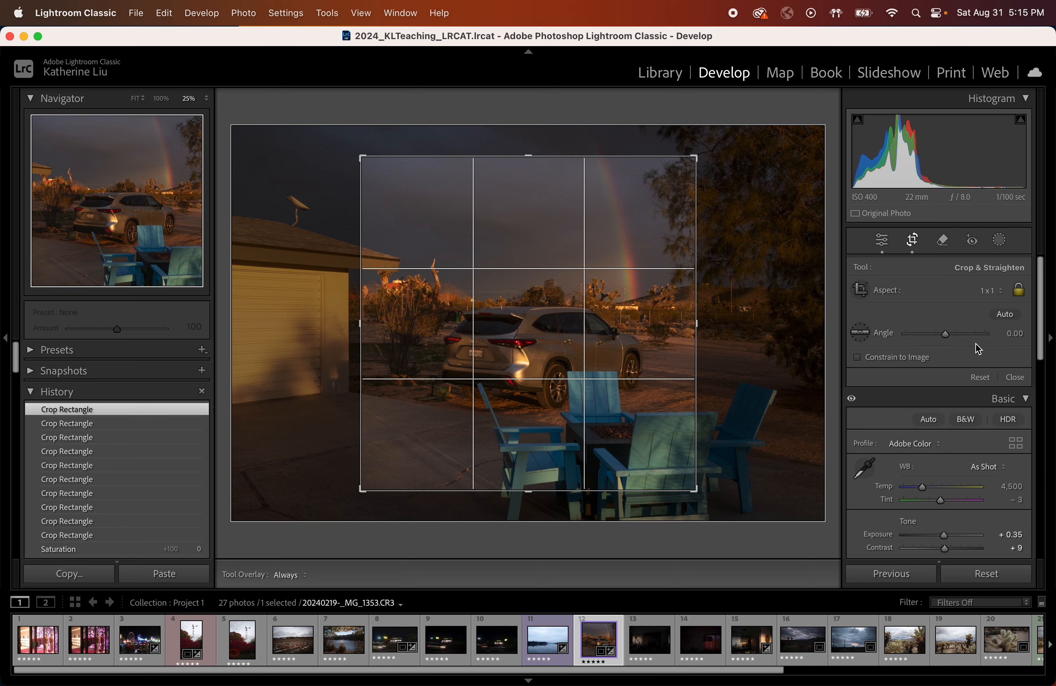
Step: Switch the crop back to the As Shot aspect ratio and shrink it slightly from the upper-right corner
{"action": "left_click", "coordinate": [989, 294]}
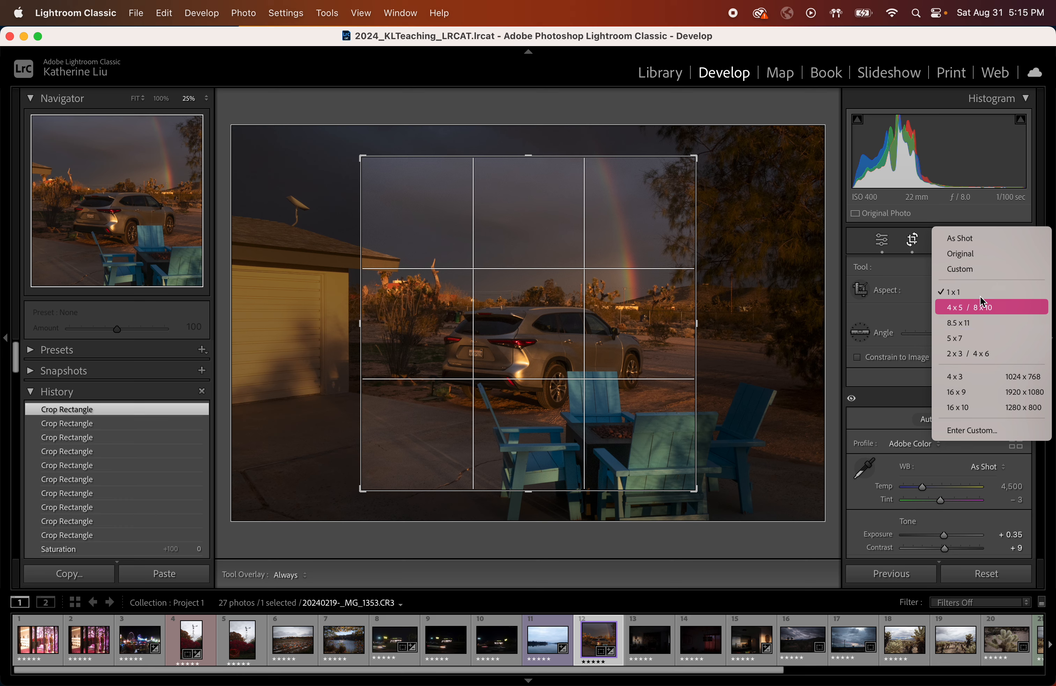
{"action": "left_click", "coordinate": [973, 241]}
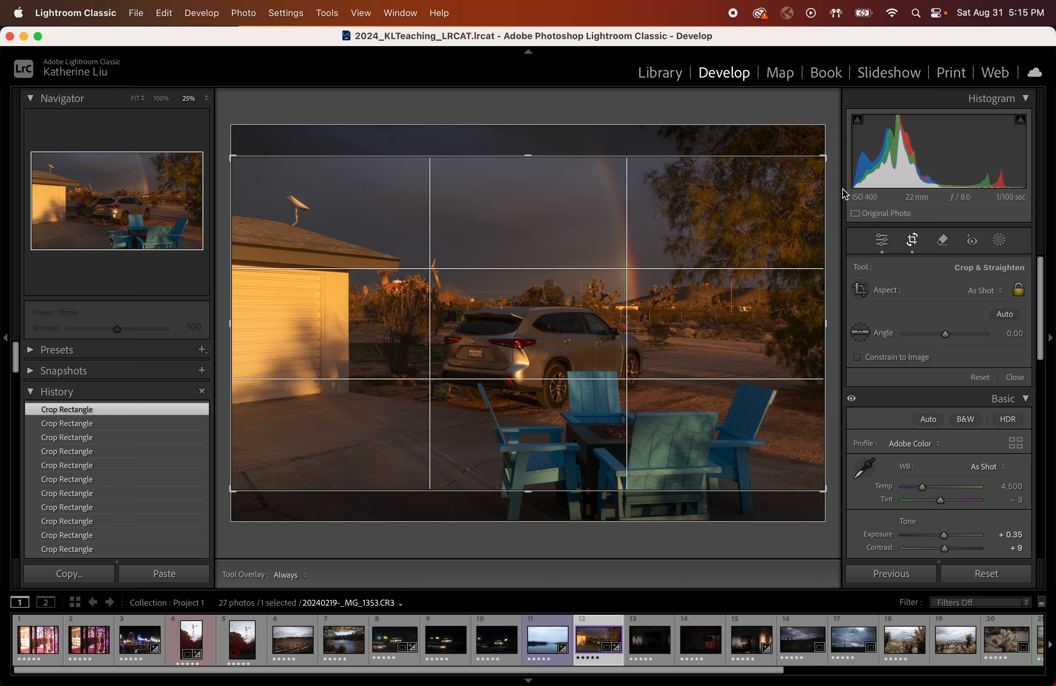
{"action": "mouse_move", "coordinate": [823, 159]}
{"action": "left_mouse_down"}
{"action": "mouse_move", "coordinate": [807, 167]}
{"action": "mouse_move", "coordinate": [881, 159]}
{"action": "mouse_move", "coordinate": [790, 166]}
{"action": "mouse_move", "coordinate": [821, 158]}
{"action": "left_mouse_up"}
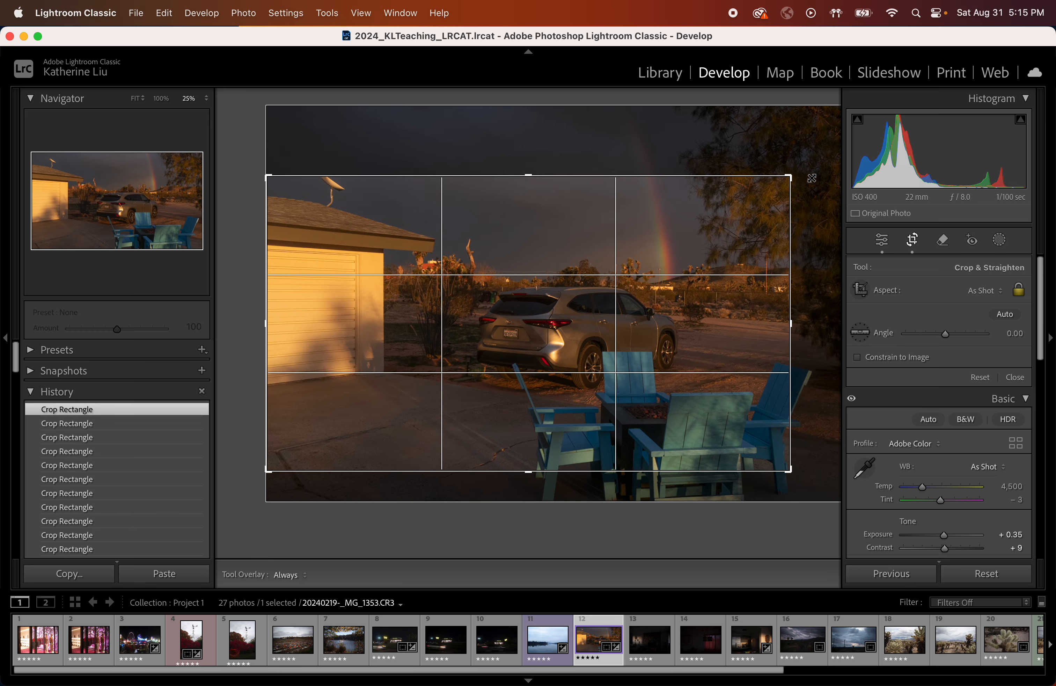
Step: Set the crop aspect to Original, tighten the frame slightly from the upper-right corner and shift the photo within it
{"action": "left_click", "coordinate": [985, 290]}
{"action": "left_click", "coordinate": [983, 308]}
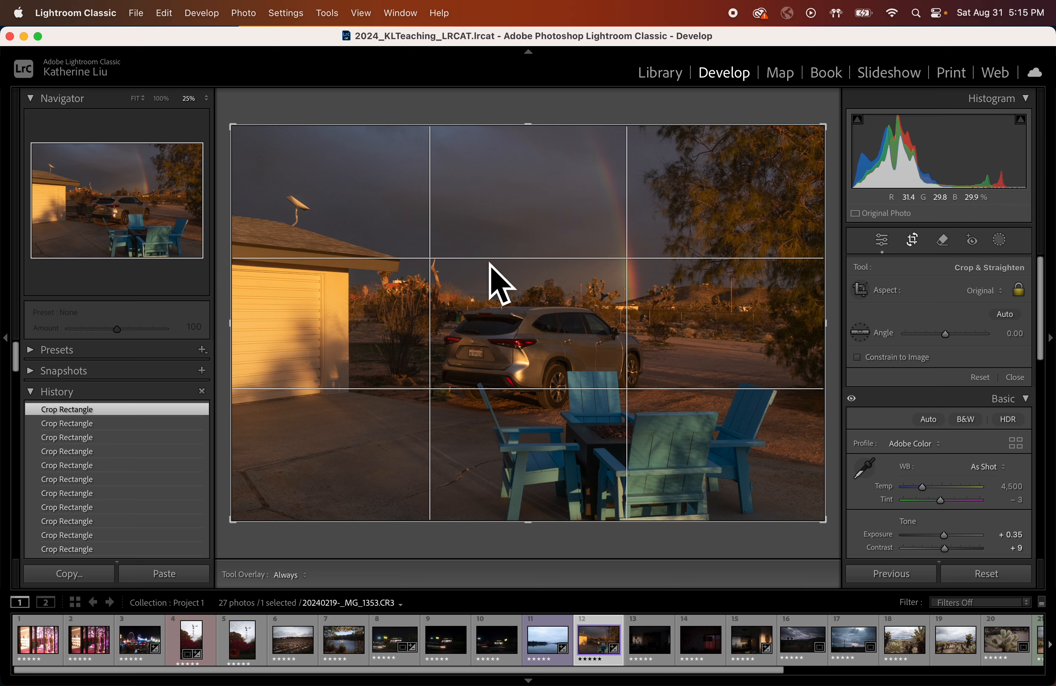
{"action": "left_click_drag", "start_coordinate": [818, 121], "coordinate": [795, 140]}
{"action": "mouse_move", "coordinate": [707, 219]}
{"action": "left_mouse_down"}
{"action": "mouse_move", "coordinate": [679, 219]}
{"action": "mouse_move", "coordinate": [703, 215]}
{"action": "left_mouse_up"}
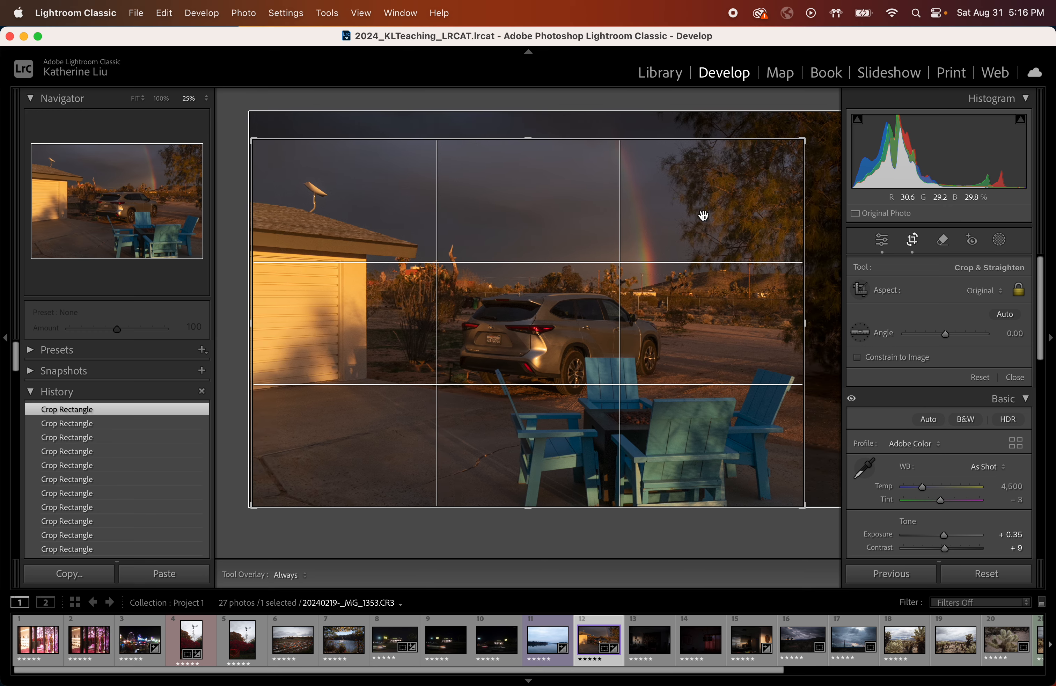
{"action": "left_click_drag", "start_coordinate": [690, 223], "coordinate": [693, 226]}
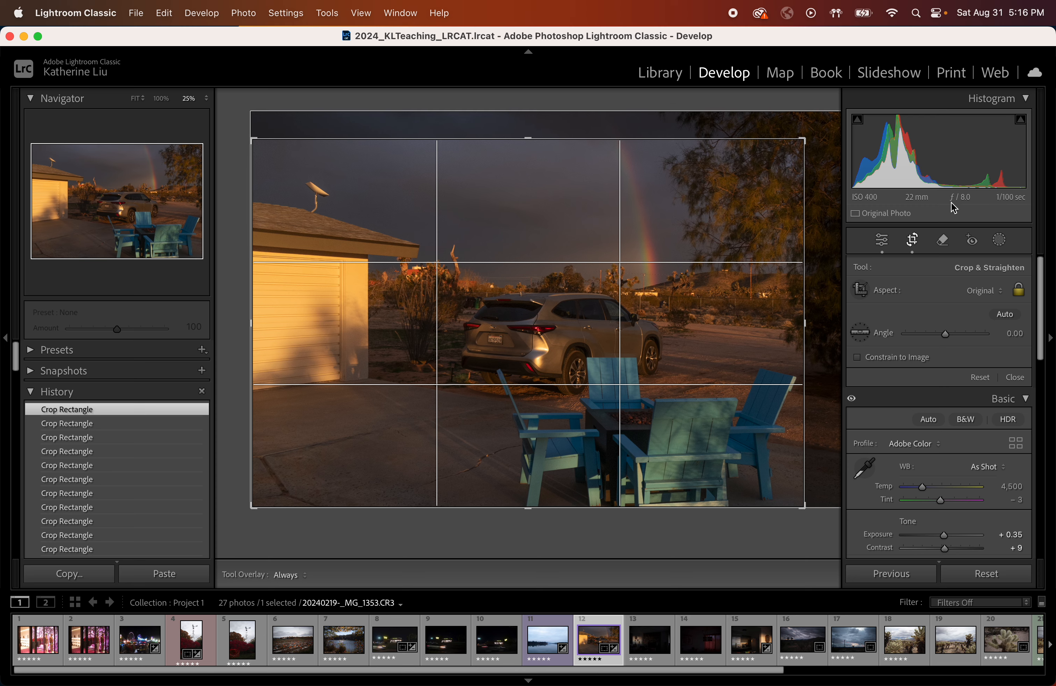
Step: Preview the cropped rainbow photo, and reset its crop to the full frame and close the crop tool
{"action": "left_click", "coordinate": [912, 241]}
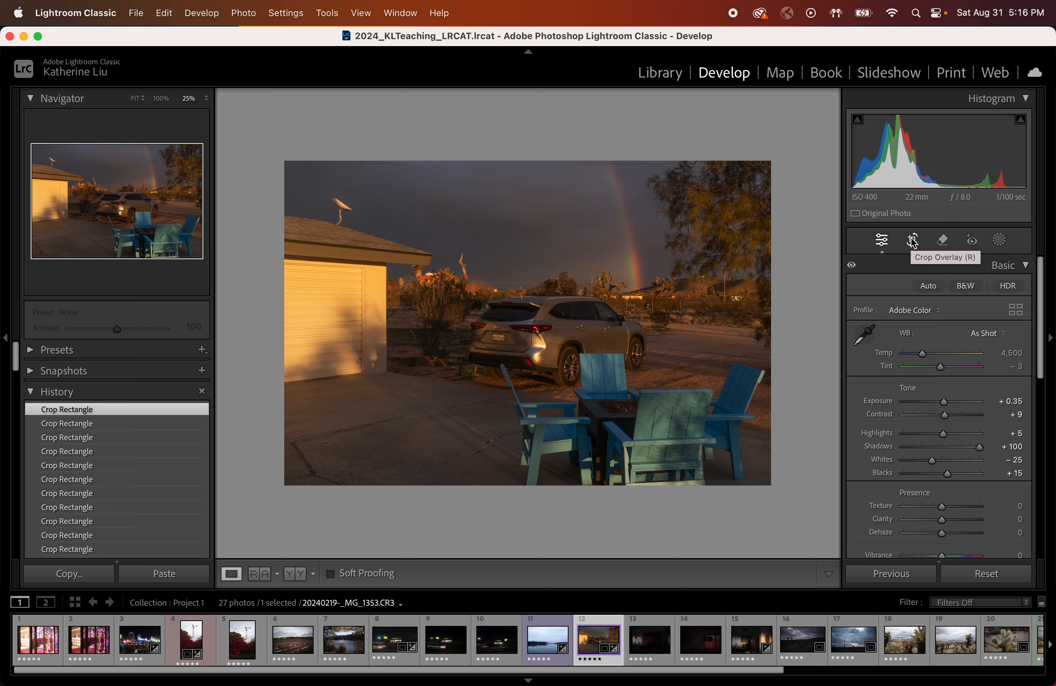
{"action": "left_click", "coordinate": [912, 241]}
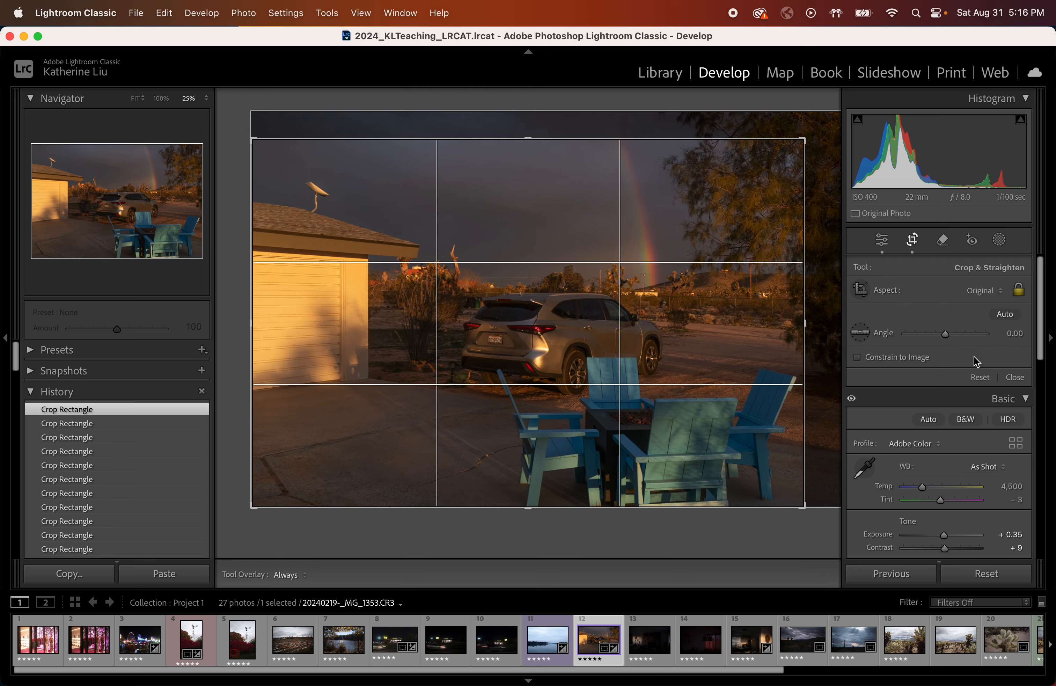
{"action": "left_click", "coordinate": [981, 378]}
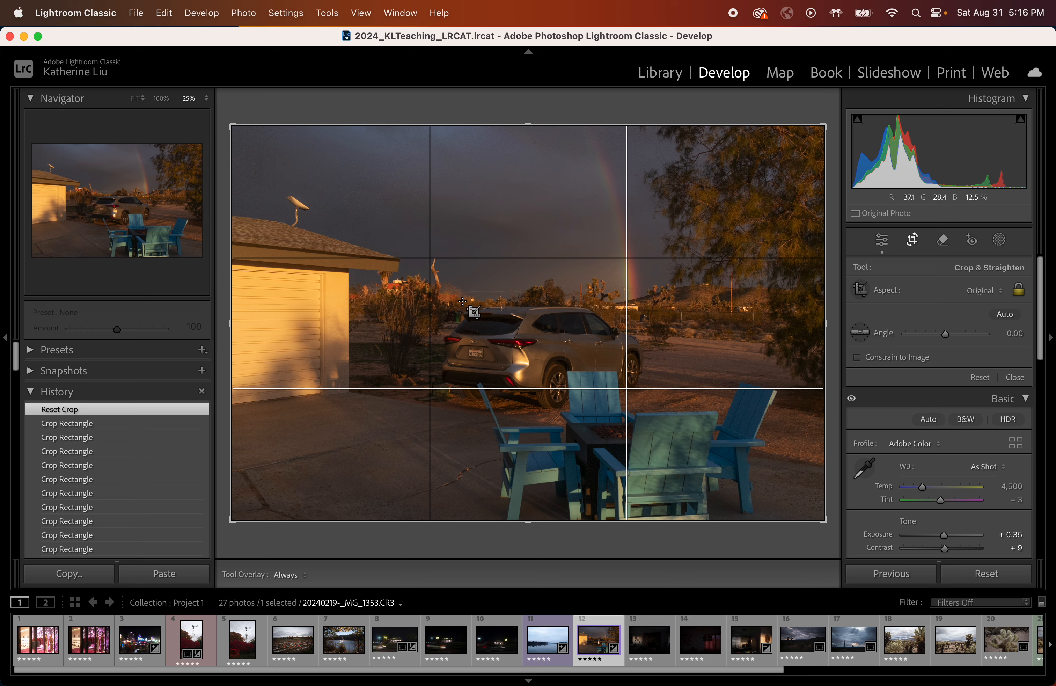
{"action": "left_click", "coordinate": [1014, 379]}
Step: Open the lake photo, rotate it to a crop angle of 18.62 and view the tilted result outside the crop tool
{"action": "mouse_move", "coordinate": [546, 684]}
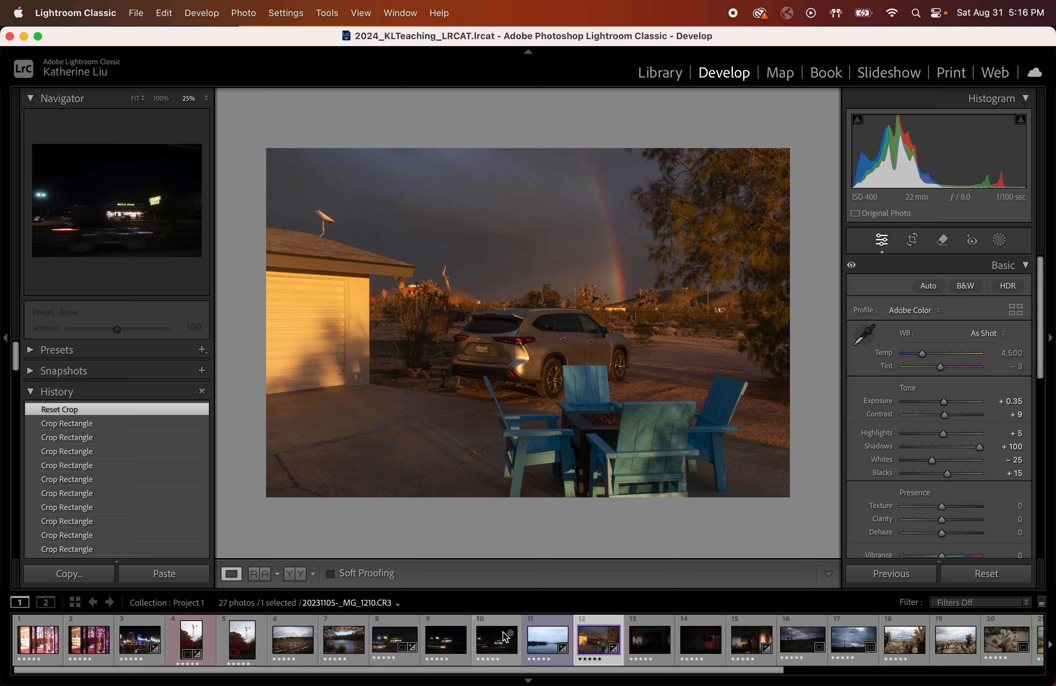
{"action": "left_click", "coordinate": [548, 642]}
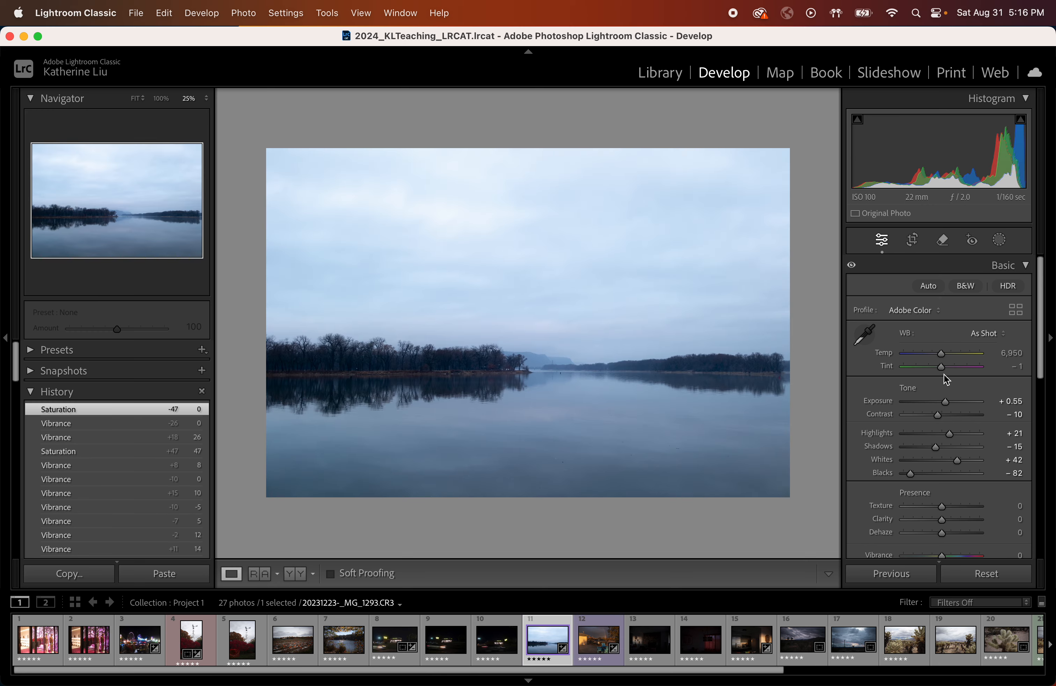
{"action": "scroll", "coordinate": [944, 377], "scroll_direction": "down", "scroll_amount": 5}
{"action": "scroll", "coordinate": [945, 377], "scroll_direction": "up", "scroll_amount": 5}
{"action": "scroll", "coordinate": [944, 374], "scroll_direction": "up", "scroll_amount": 1}
{"action": "left_click", "coordinate": [911, 248]}
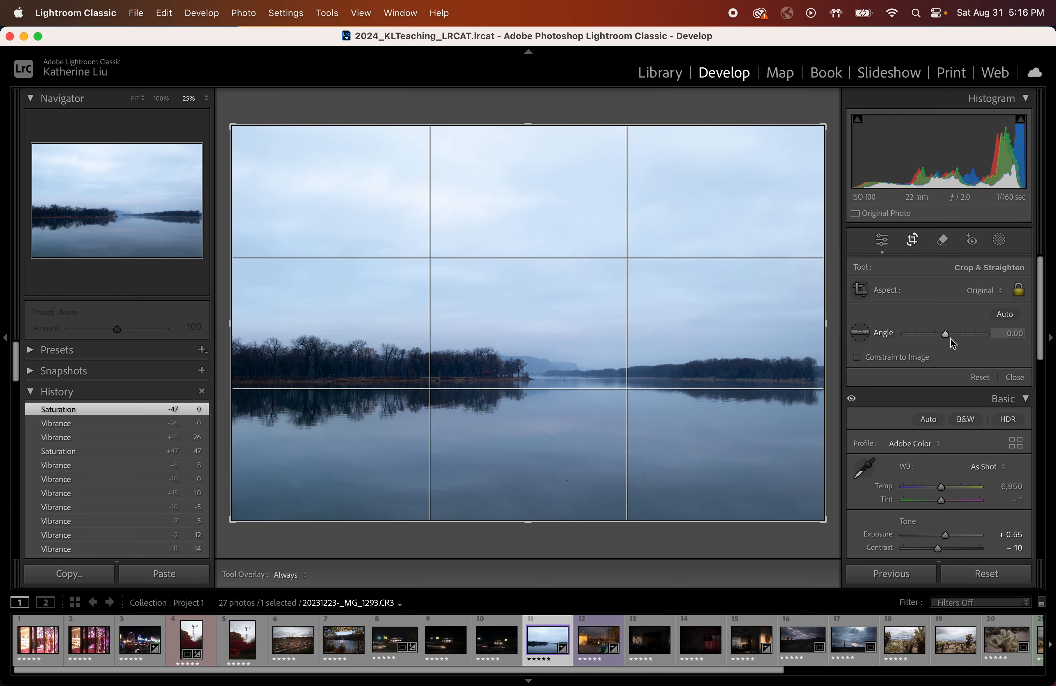
{"action": "left_click_drag", "start_coordinate": [948, 334], "coordinate": [964, 333]}
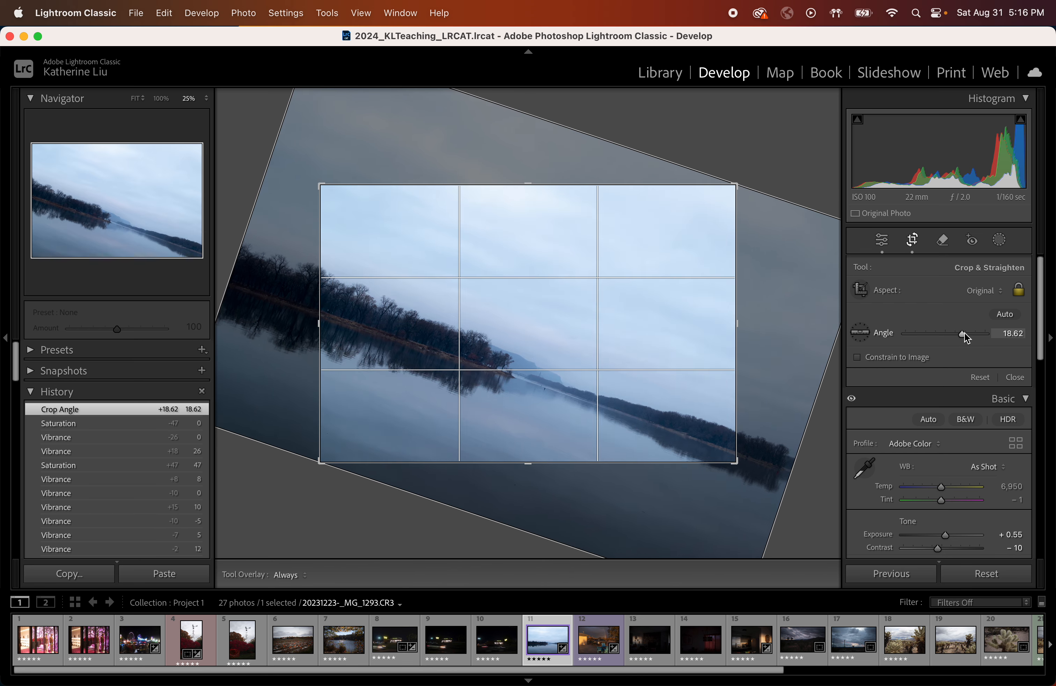
{"action": "left_click", "coordinate": [912, 241]}
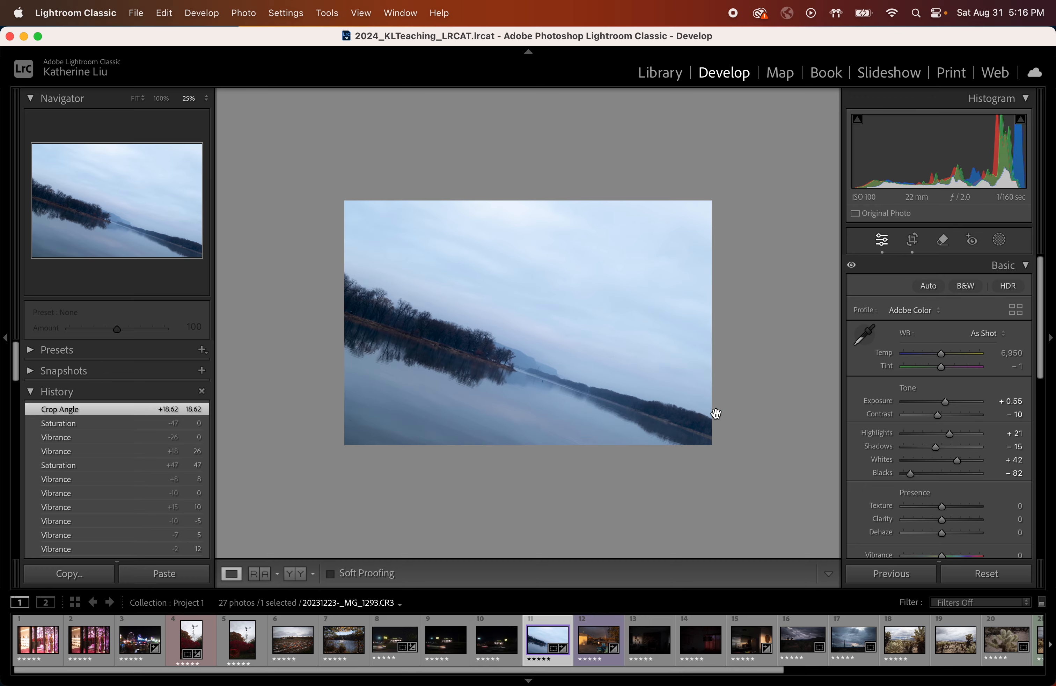
Step: Reopen the lake photo's crop and bring its angle back to -0.03 to level the horizon
{"action": "left_click", "coordinate": [915, 245]}
{"action": "left_click_drag", "start_coordinate": [963, 335], "coordinate": [947, 327]}
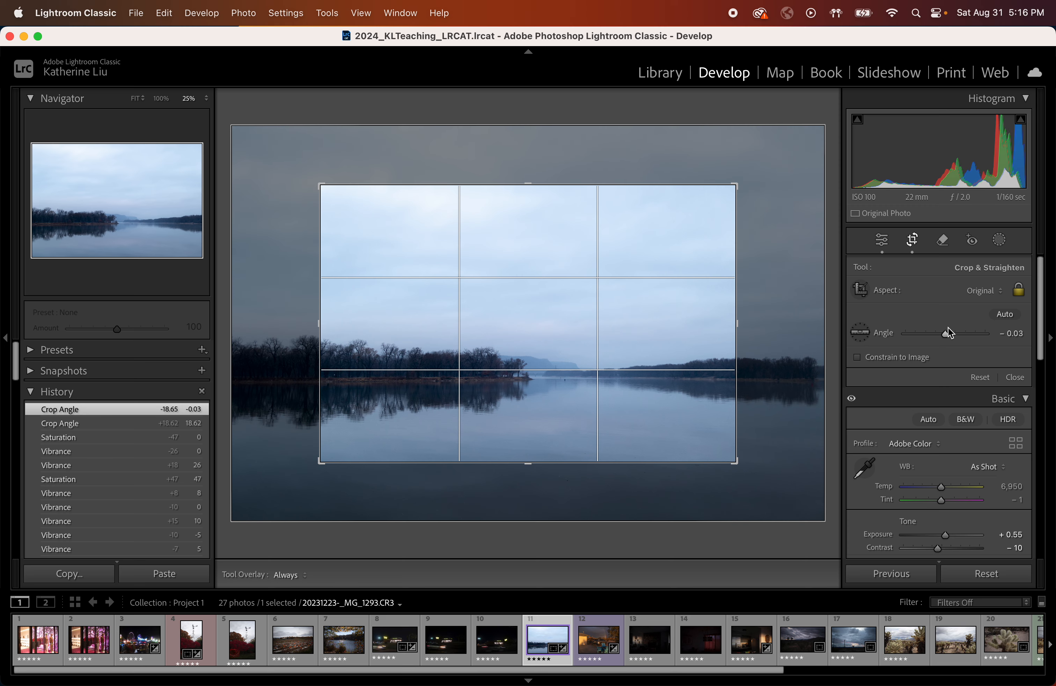
Step: Enlarge the lake photo's crop from its upper-right corner, keep the Original aspect, and shift the photo sideways within the frame
{"action": "left_click_drag", "start_coordinate": [736, 184], "coordinate": [787, 150]}
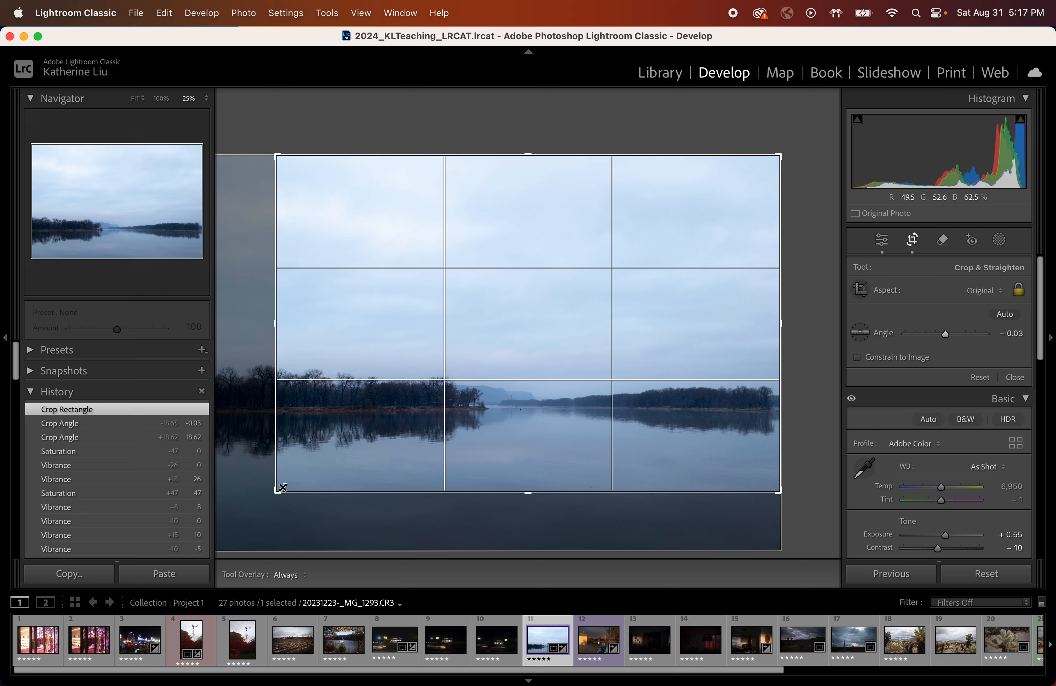
{"action": "left_click", "coordinate": [985, 291]}
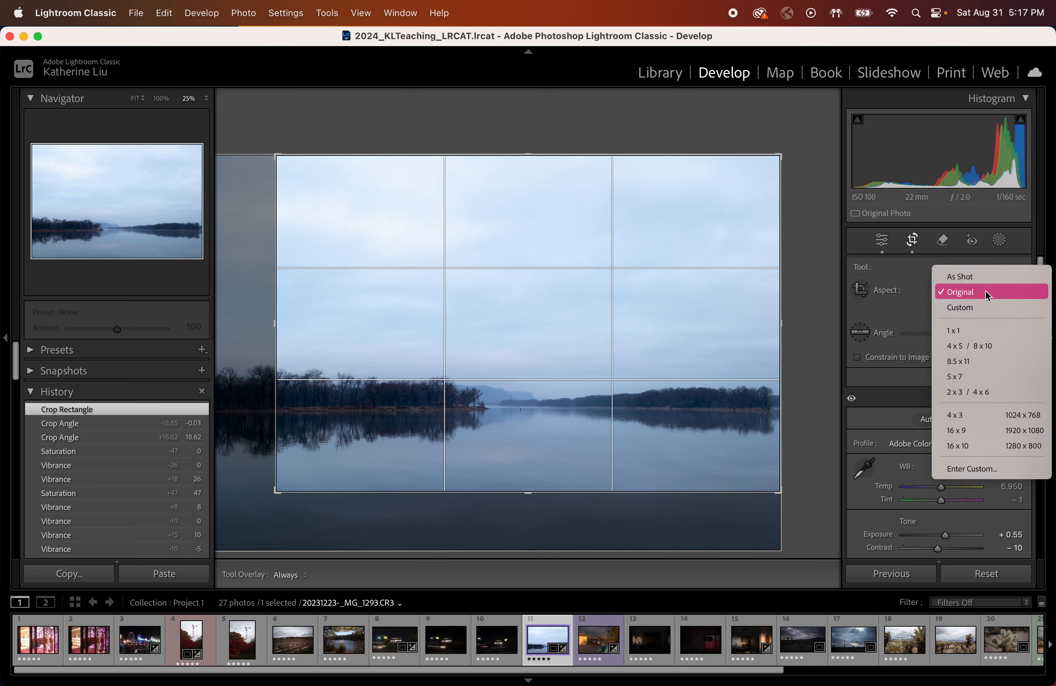
{"action": "left_click", "coordinate": [984, 295]}
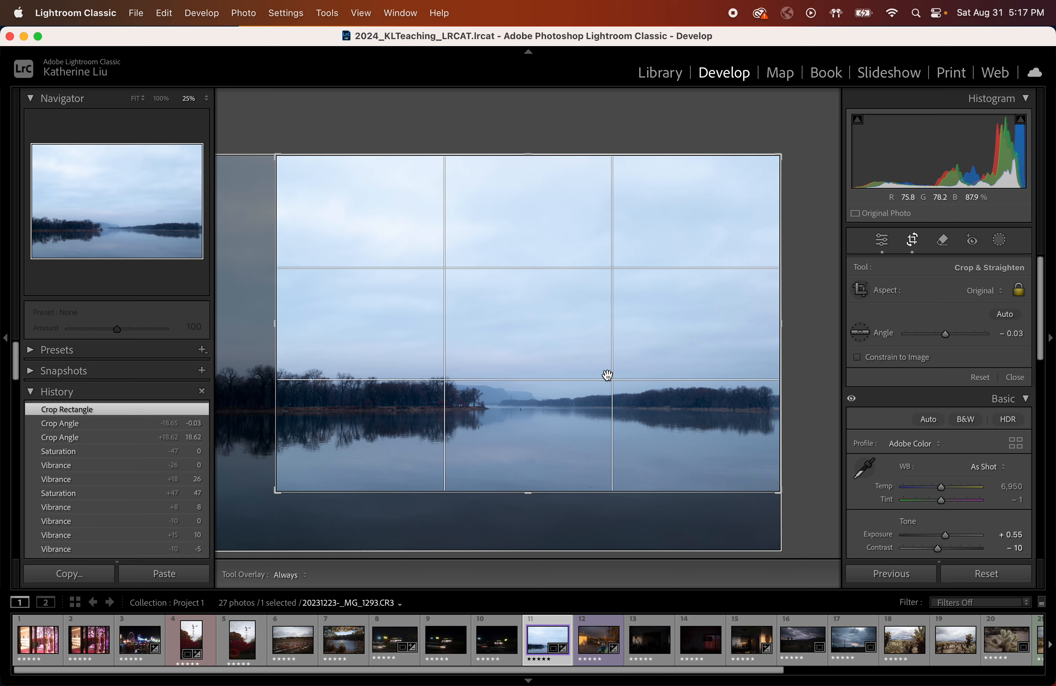
{"action": "left_click_drag", "start_coordinate": [603, 359], "coordinate": [646, 356]}
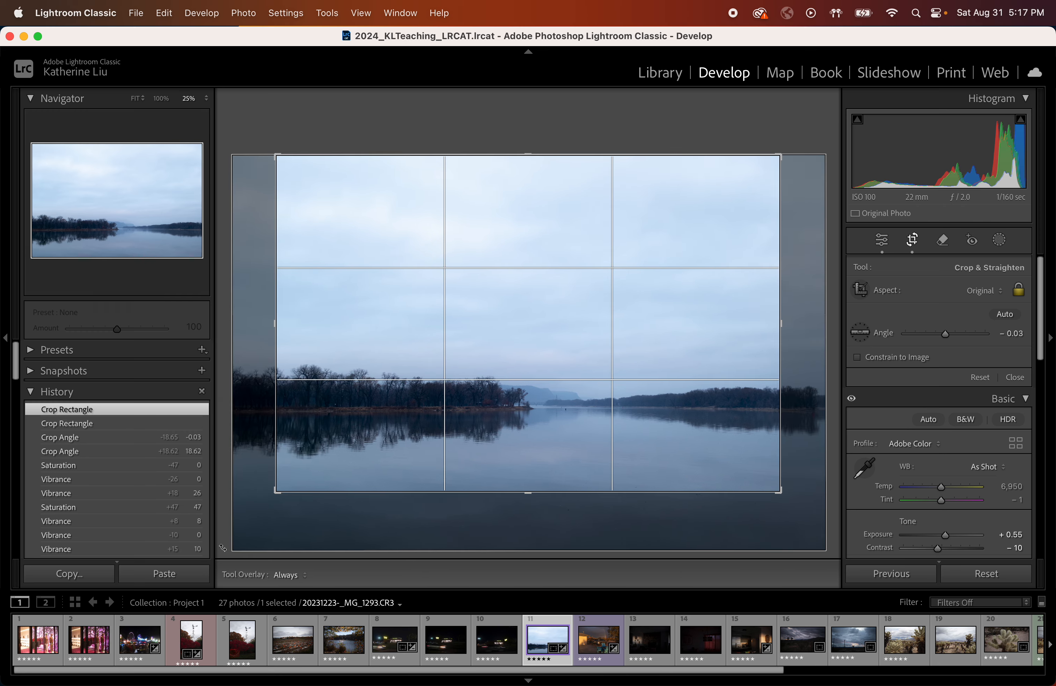
Step: Set the lake photo's crop aspect to As Shot and its crop angle to -0.76
{"action": "left_click", "coordinate": [987, 288]}
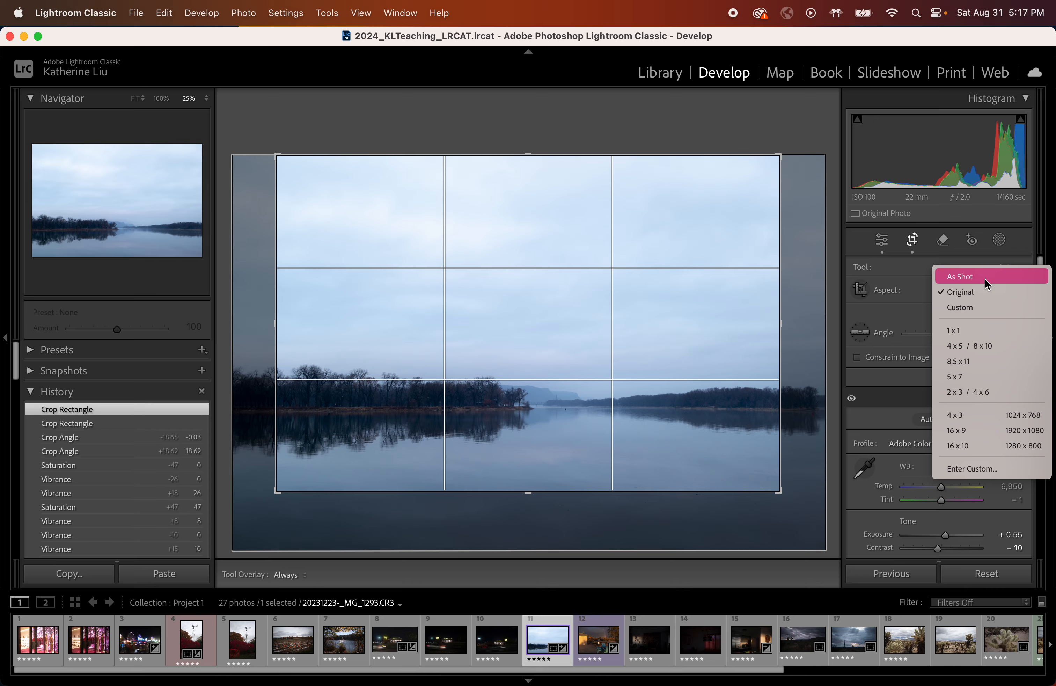
{"action": "left_click", "coordinate": [985, 276]}
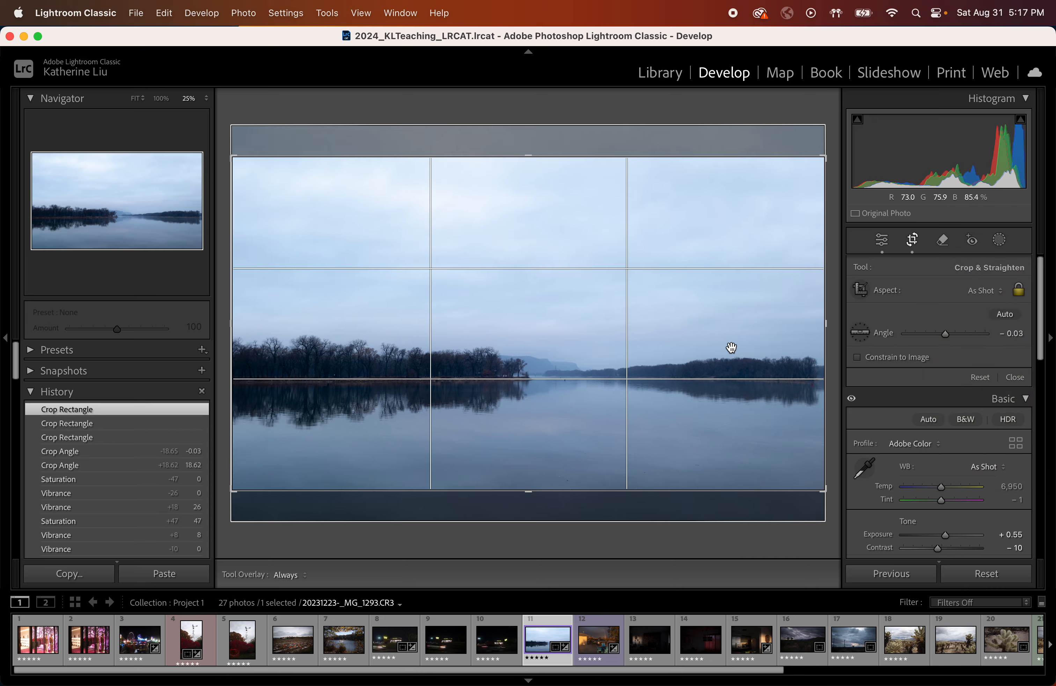
{"action": "mouse_move", "coordinate": [948, 333]}
{"action": "left_mouse_down"}
{"action": "mouse_move", "coordinate": [939, 334]}
{"action": "mouse_move", "coordinate": [947, 332]}
{"action": "left_mouse_up"}
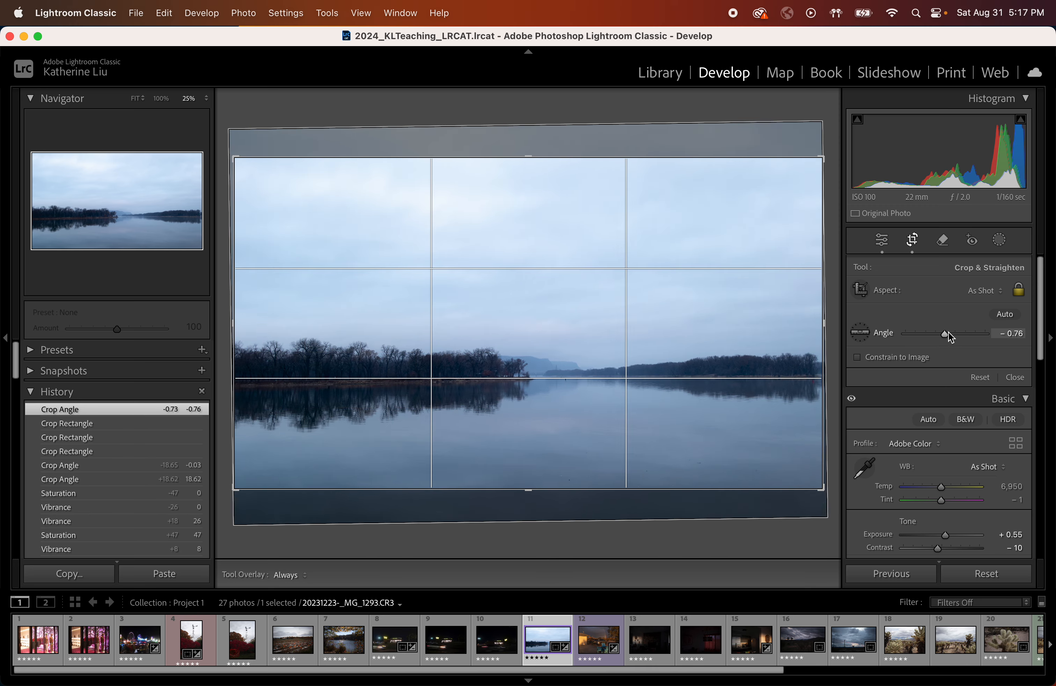
Step: Reset the lake photo's crop and close the crop tool
{"action": "left_click", "coordinate": [981, 379]}
{"action": "left_click", "coordinate": [1015, 377]}
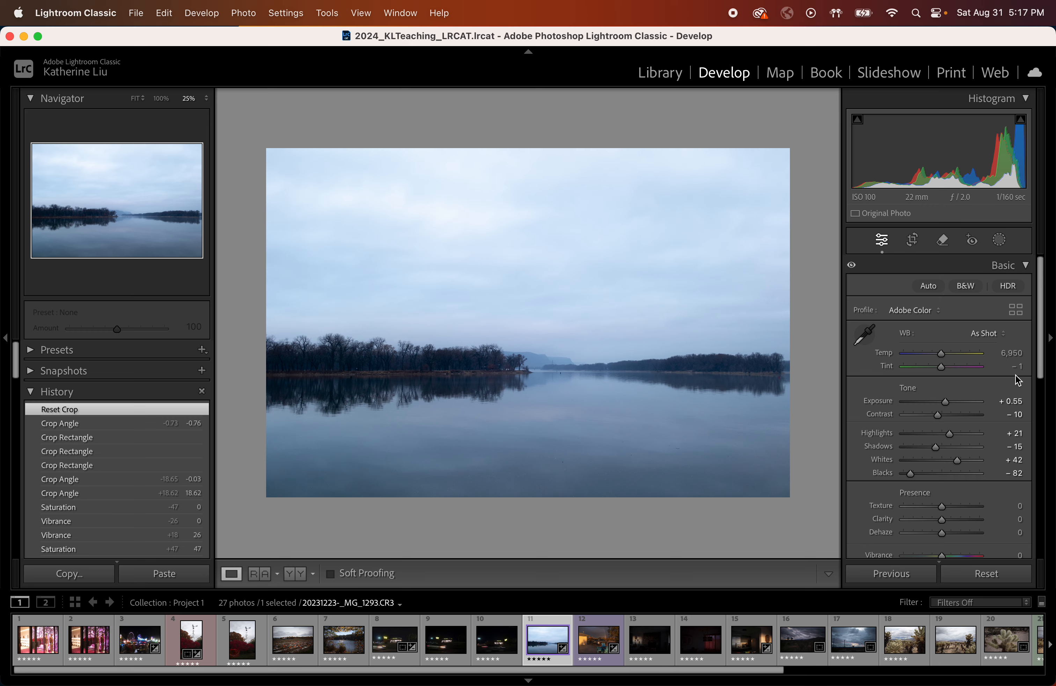
Step: Tighten the lake photo's crop from its upper-right corner and preview the result outside the crop tool
{"action": "left_click", "coordinate": [913, 241]}
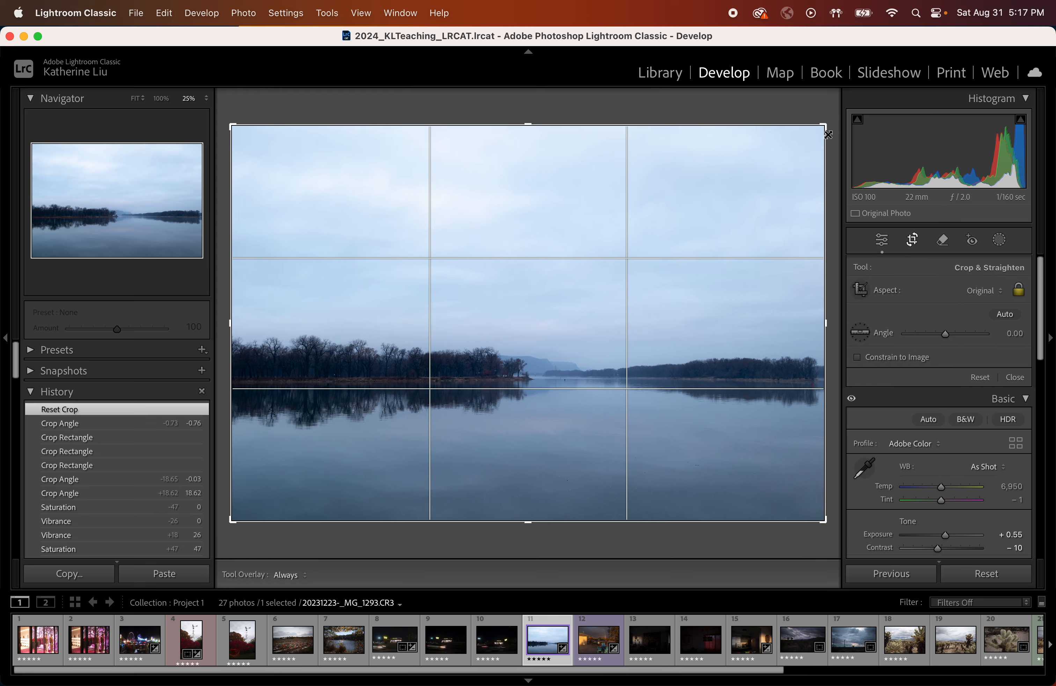
{"action": "left_click_drag", "start_coordinate": [825, 128], "coordinate": [795, 148]}
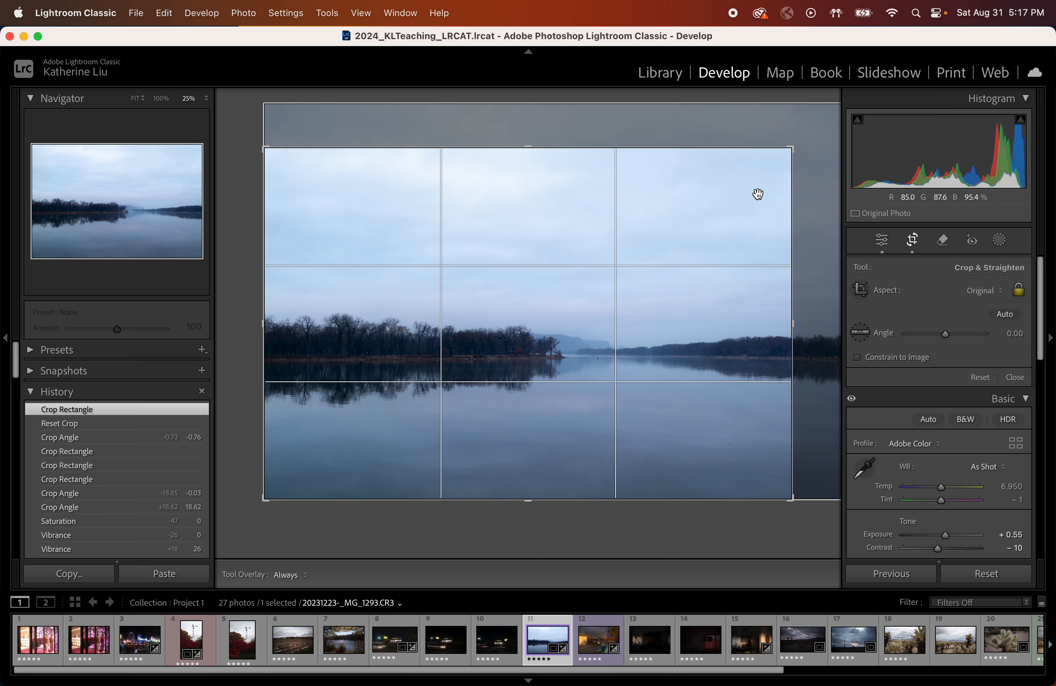
{"action": "left_click", "coordinate": [917, 240]}
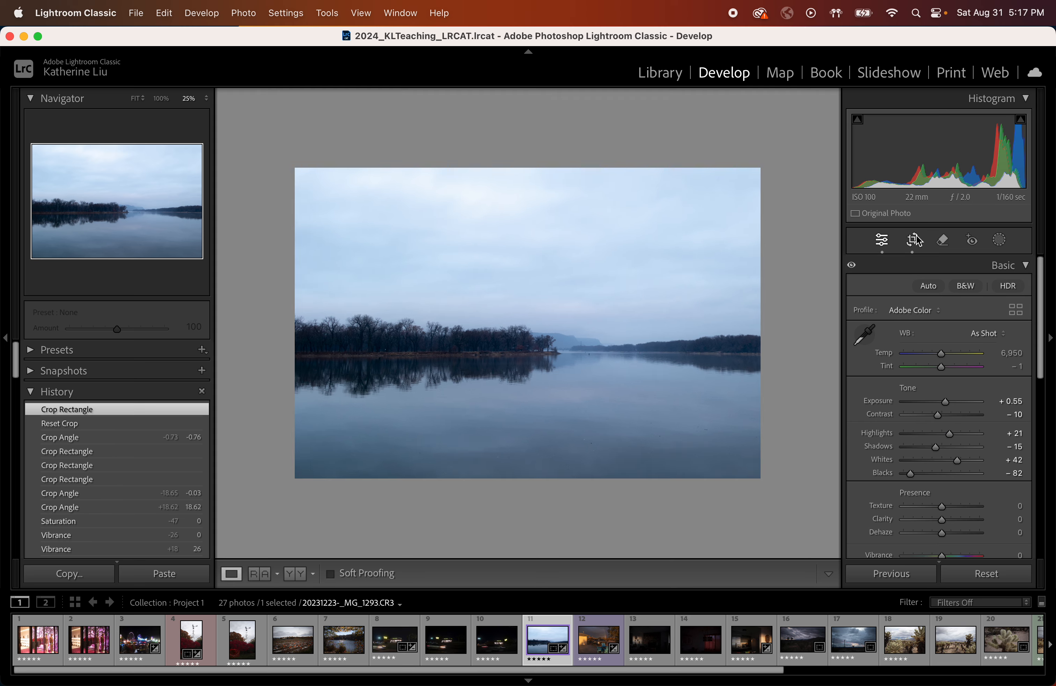
Step: Reopen the lake photo's crop, reset it to the full frame and leave the crop tool
{"action": "left_click", "coordinate": [918, 240]}
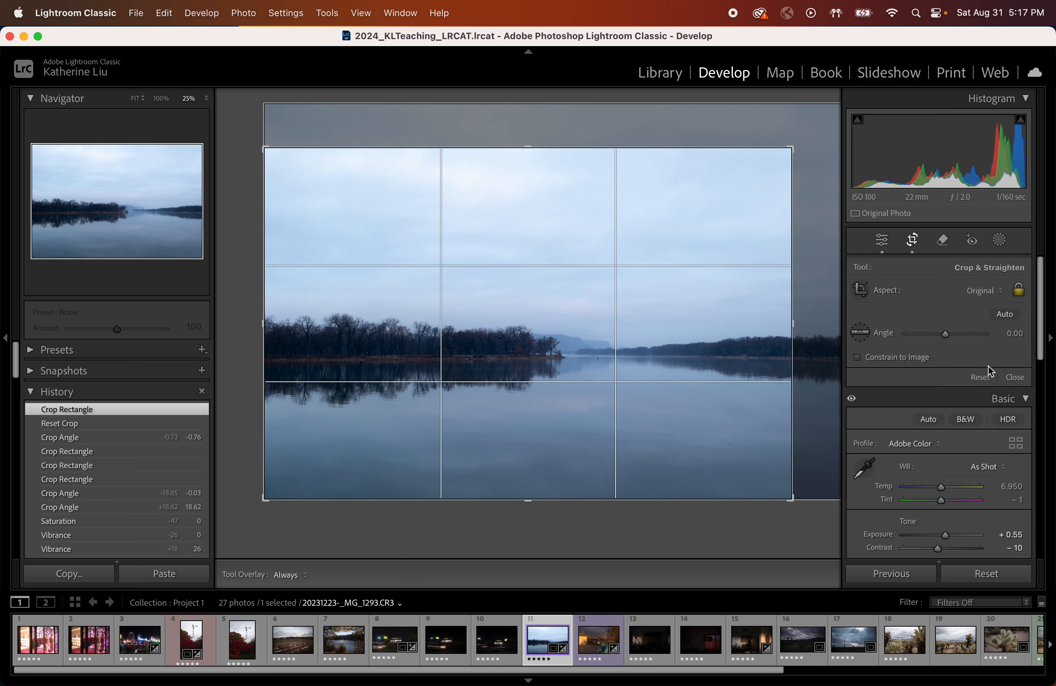
{"action": "left_click", "coordinate": [980, 377]}
{"action": "left_click", "coordinate": [1011, 381]}
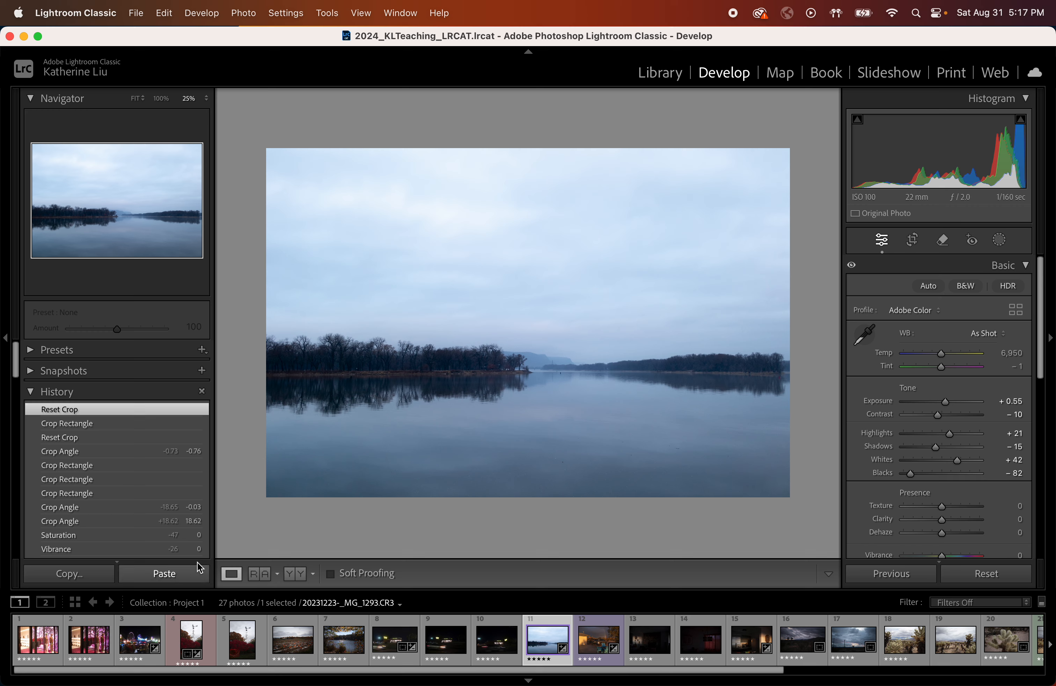
Step: Open the desert boardwalk photo, compare its before and after versions side by side, and return to the single view
{"action": "scroll", "coordinate": [433, 637], "scroll_direction": "right", "scroll_amount": 3}
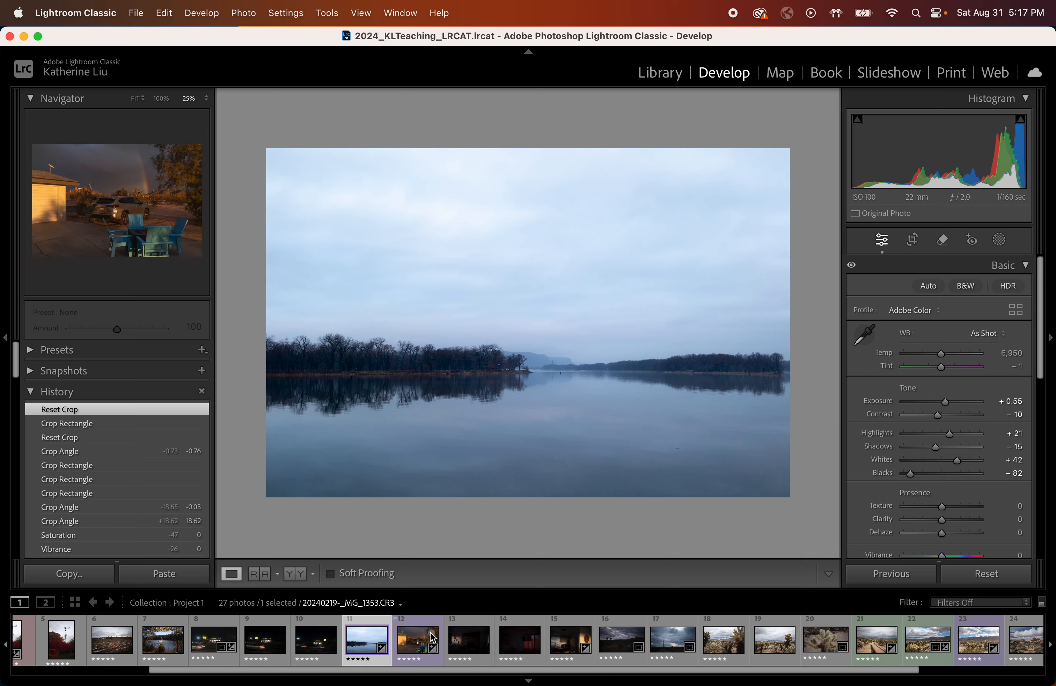
{"action": "left_click", "coordinate": [859, 643]}
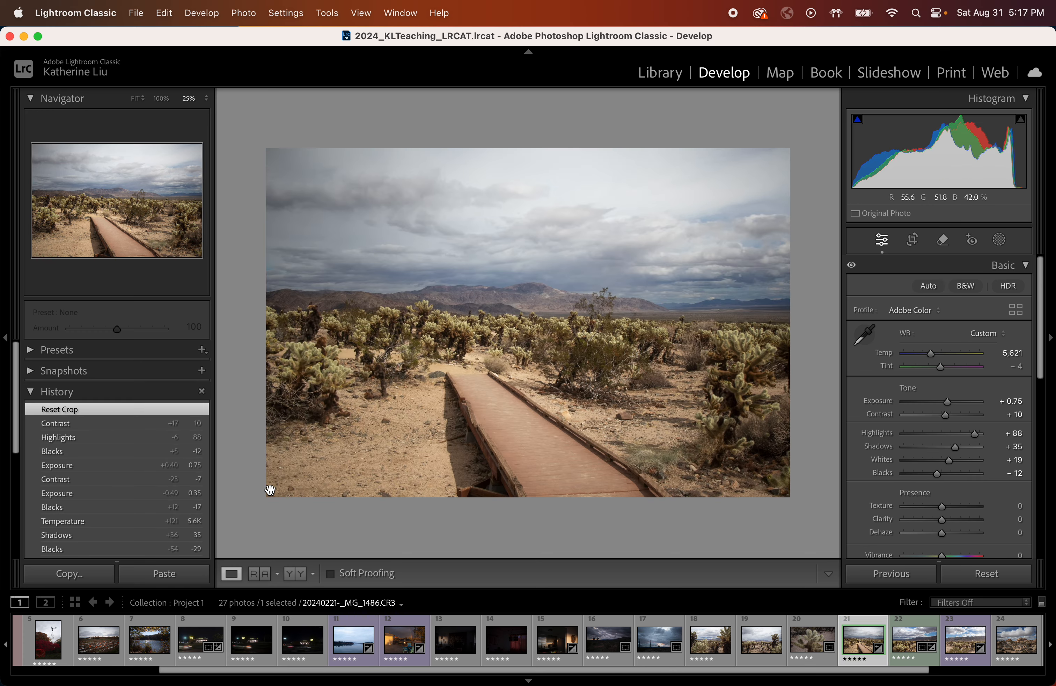
{"action": "key", "text": "y"}
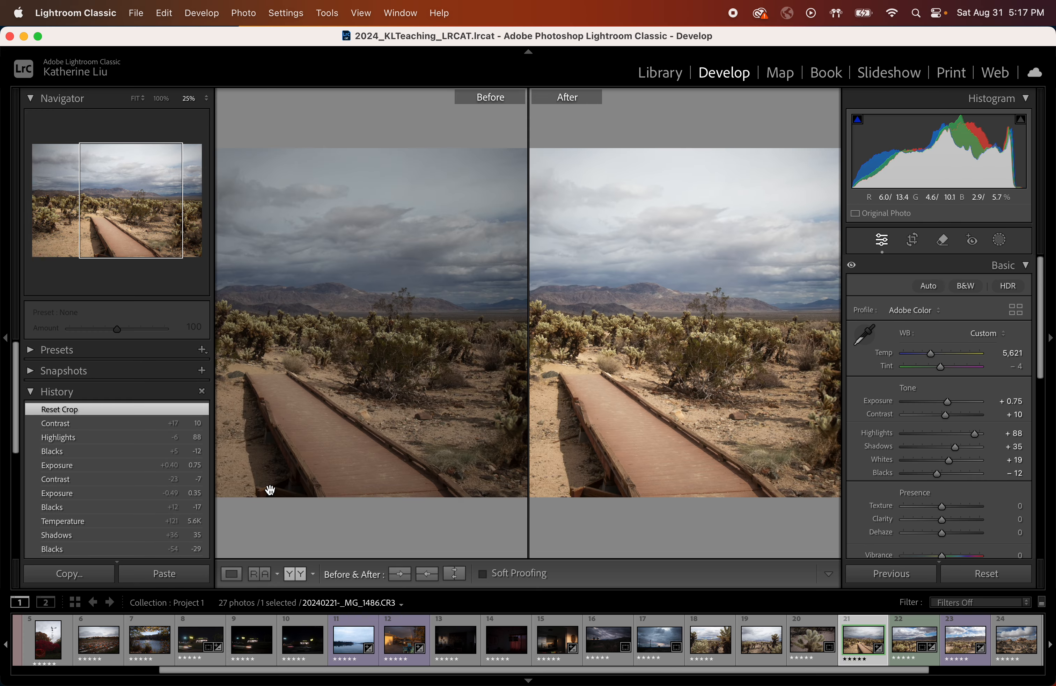
{"action": "left_click", "coordinate": [311, 474]}
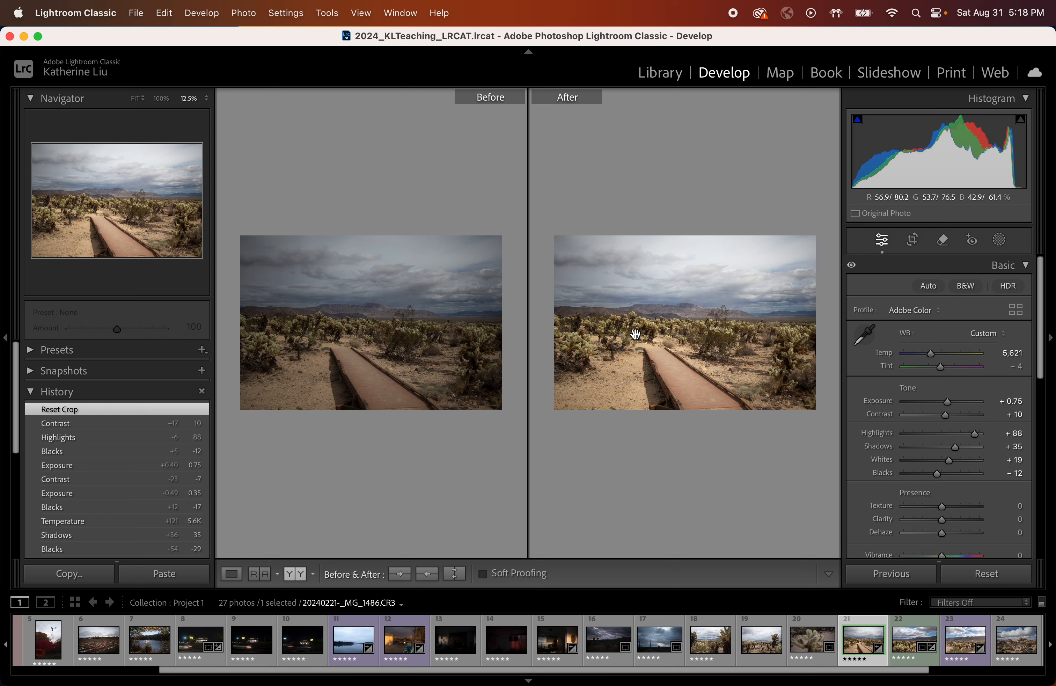
{"action": "key", "text": "y"}
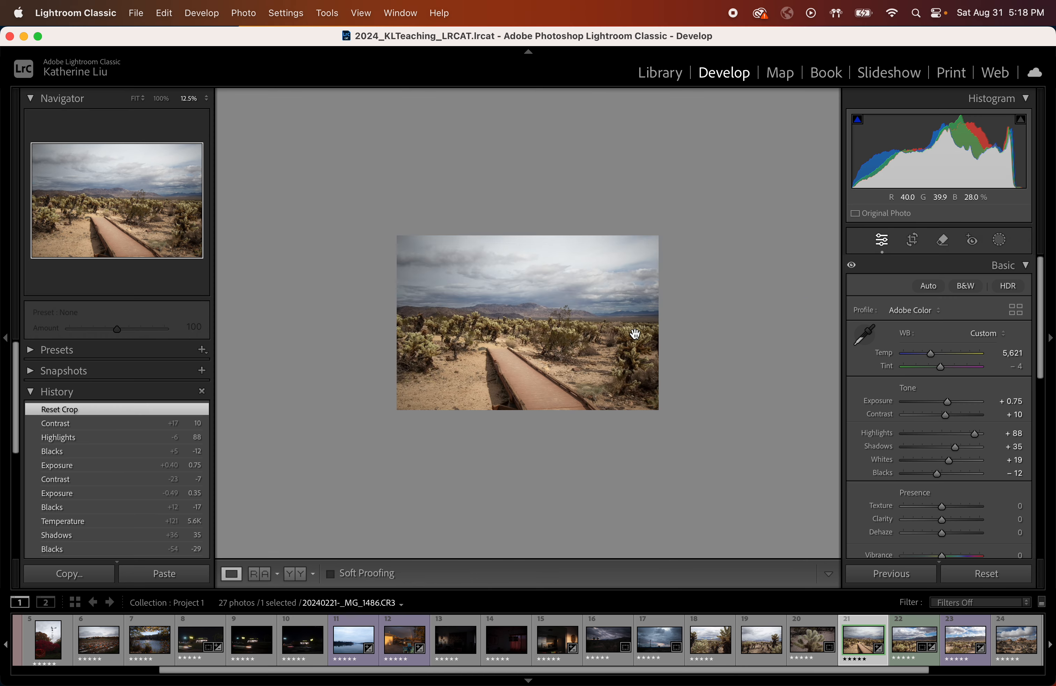
{"action": "key", "text": "super+equal"}
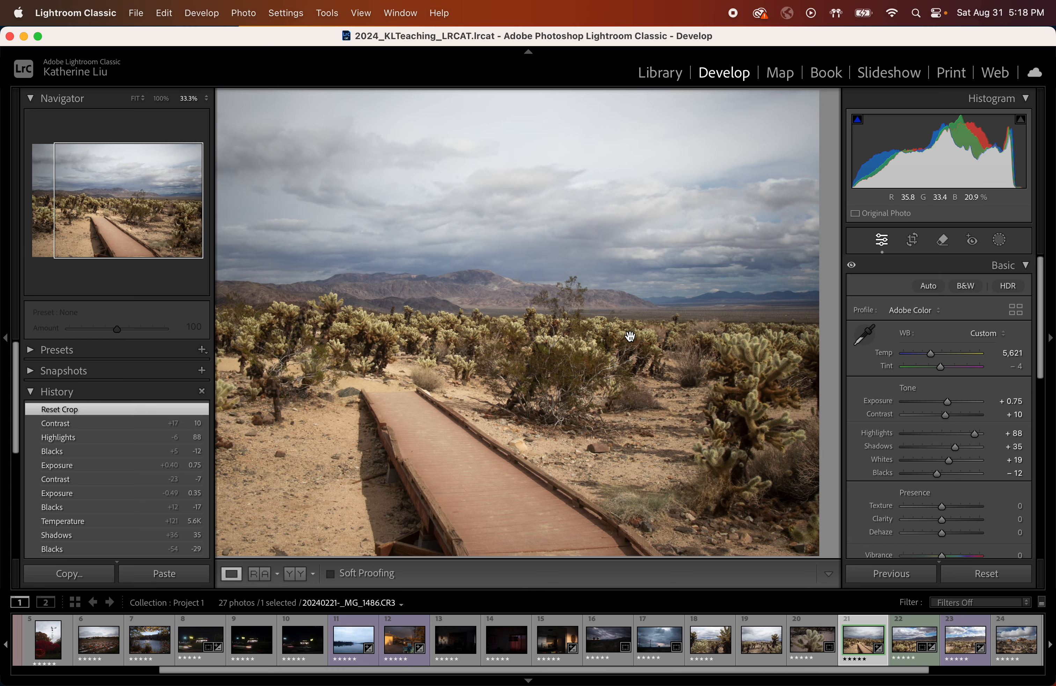
{"action": "key", "text": "y"}
{"action": "key", "text": "y"}
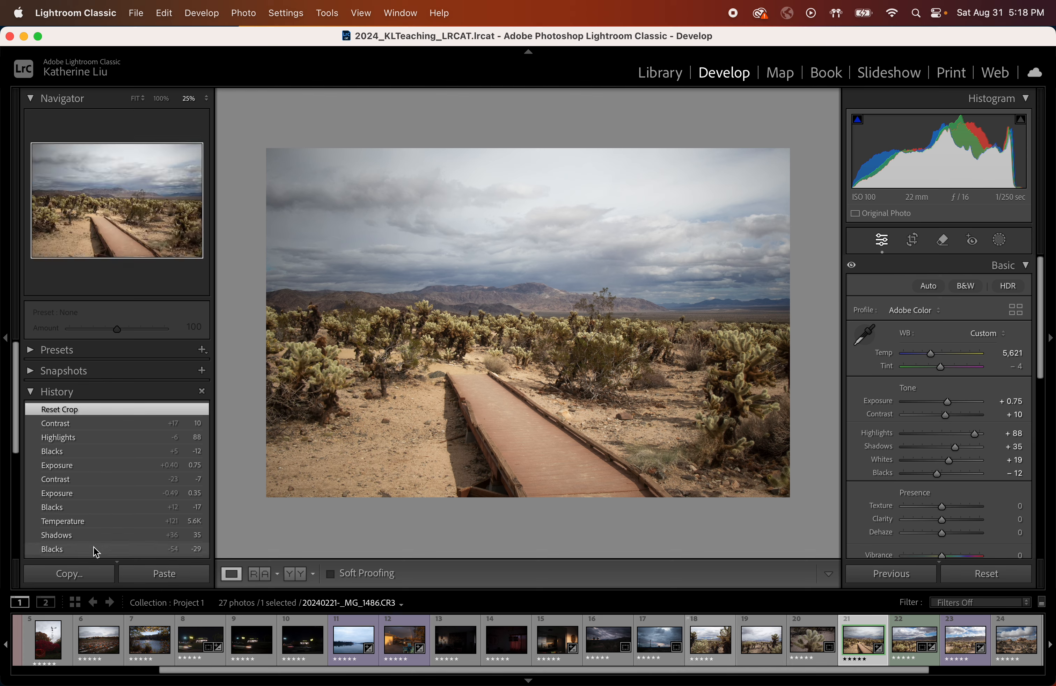
Step: Review which adjustments are included in the boardwalk photo's Copy Settings and dismiss them without copying
{"action": "left_click", "coordinate": [69, 574]}
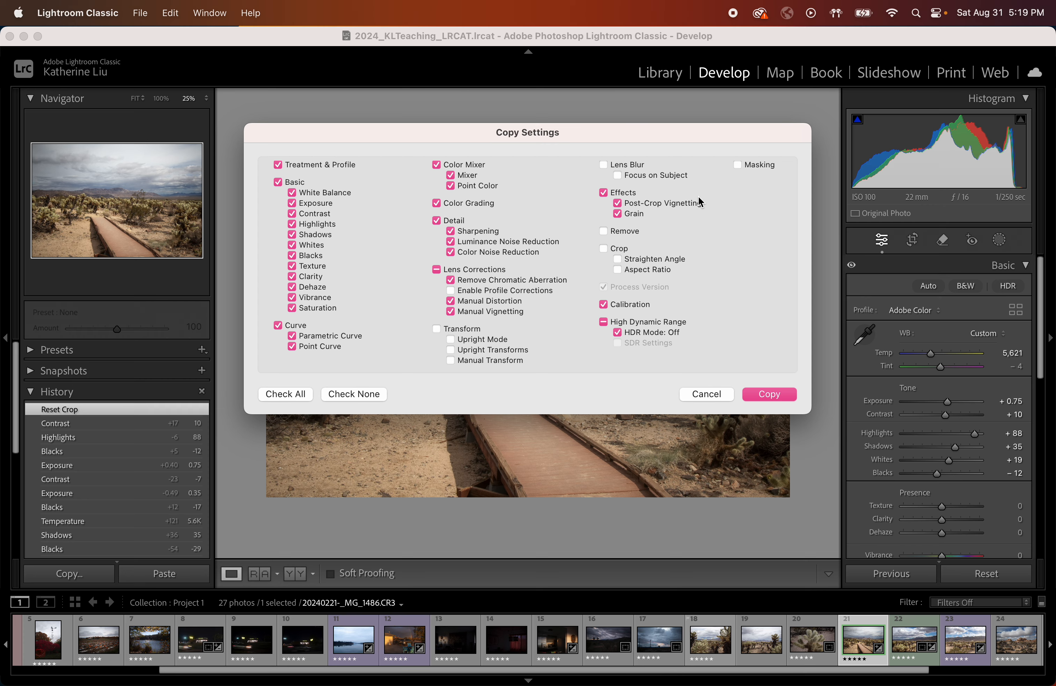
{"action": "left_click", "coordinate": [706, 395]}
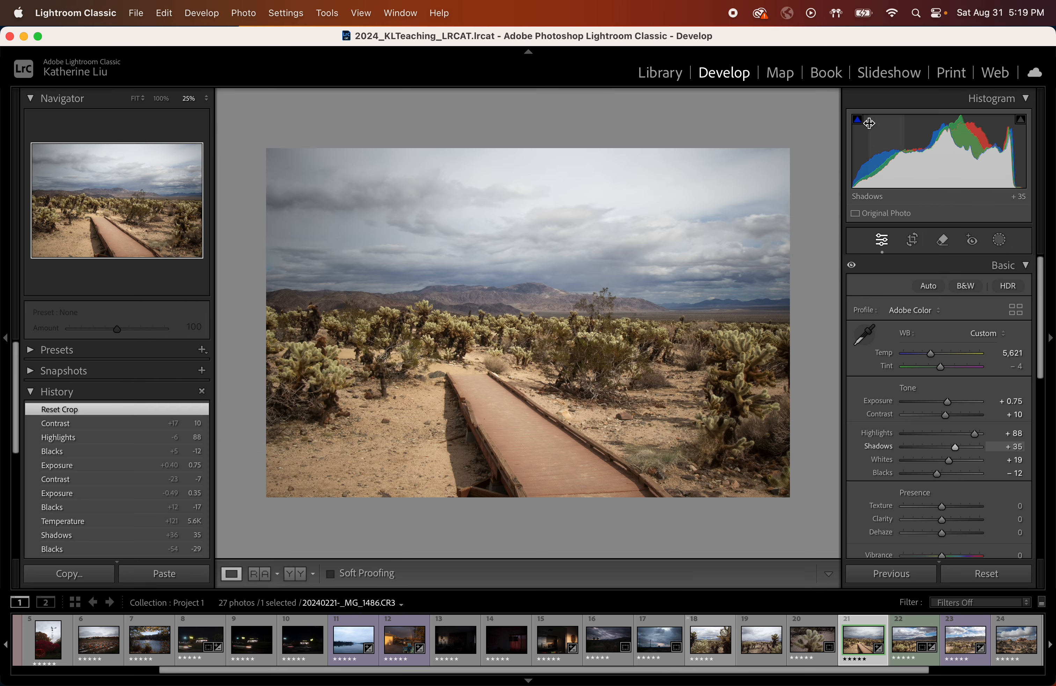
Step: Raise the boardwalk photo's Blacks to -1 and copy its develop settings, leaving Crop, Remove and Masking excluded
{"action": "left_click_drag", "start_coordinate": [924, 144], "coordinate": [944, 139]}
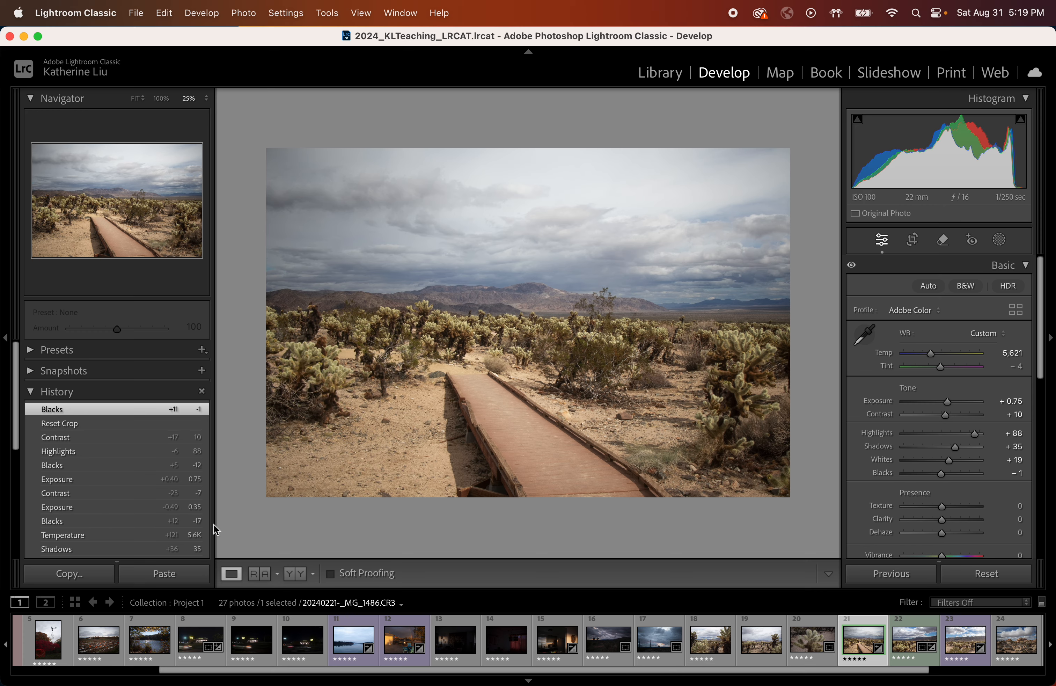
{"action": "left_click", "coordinate": [88, 574]}
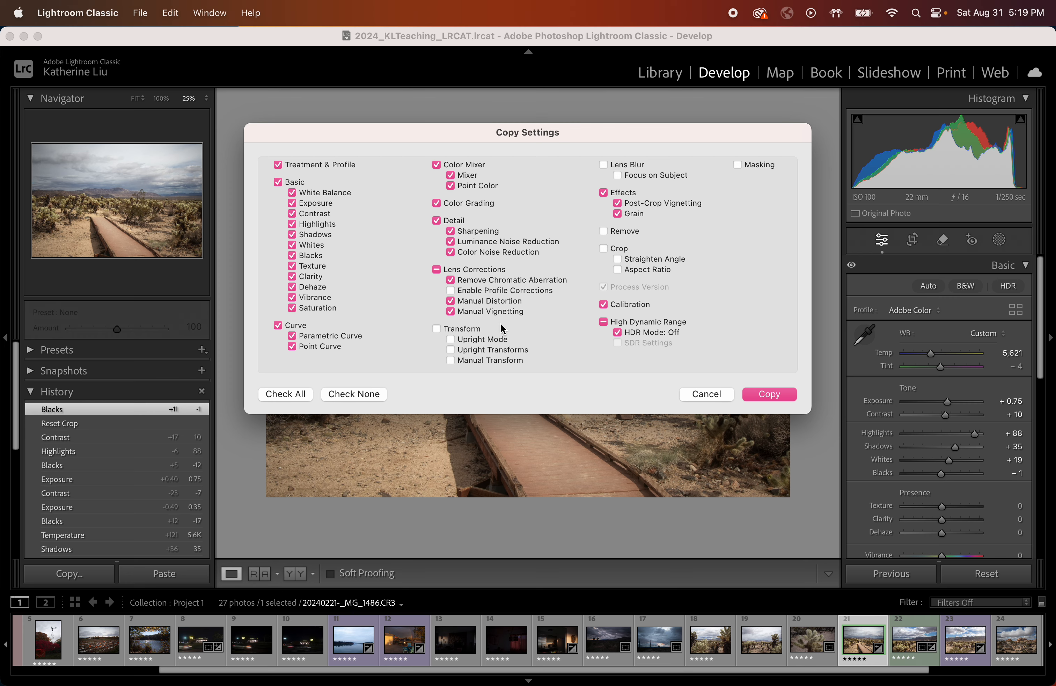
{"action": "left_click", "coordinate": [774, 395]}
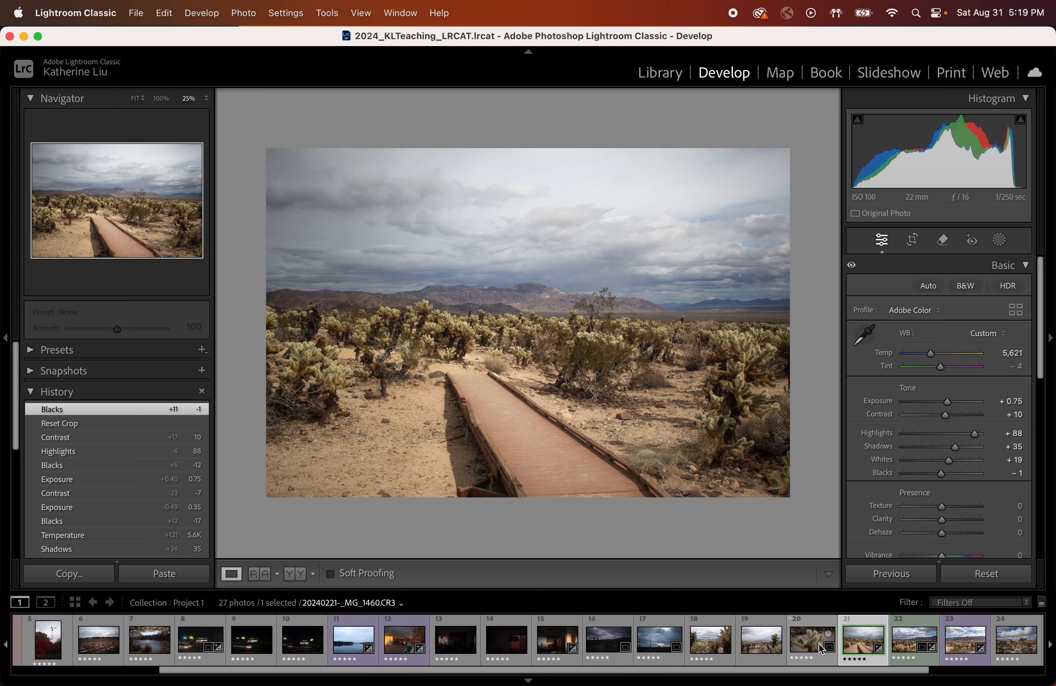
Step: Paste the copied develop settings onto the close-up cactus photo
{"action": "left_click", "coordinate": [807, 652]}
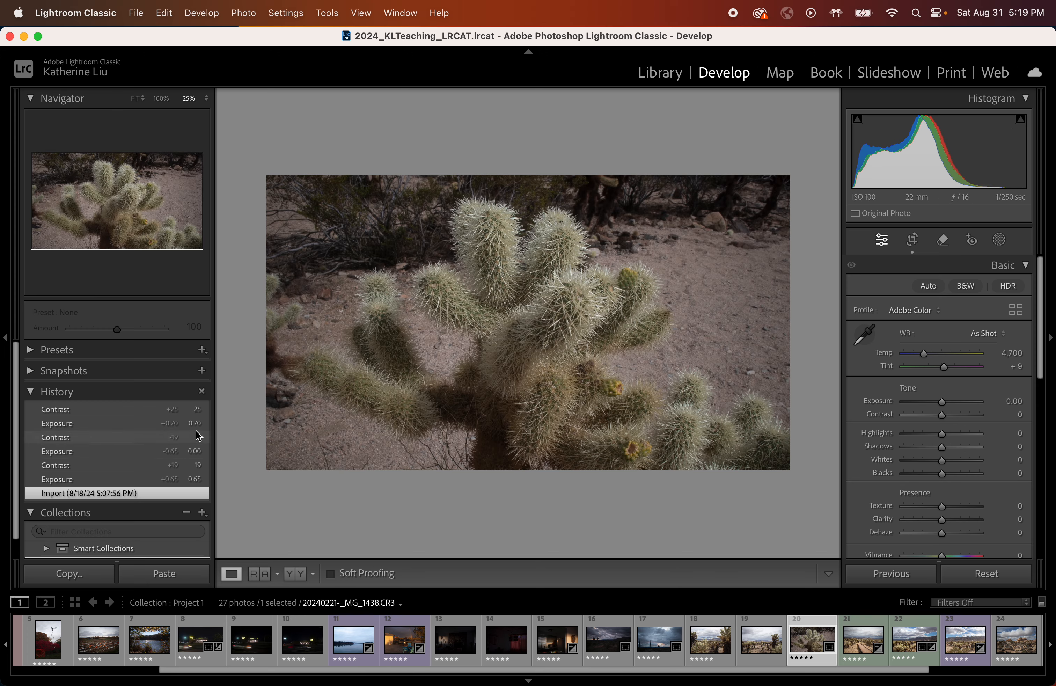
{"action": "left_click", "coordinate": [164, 573]}
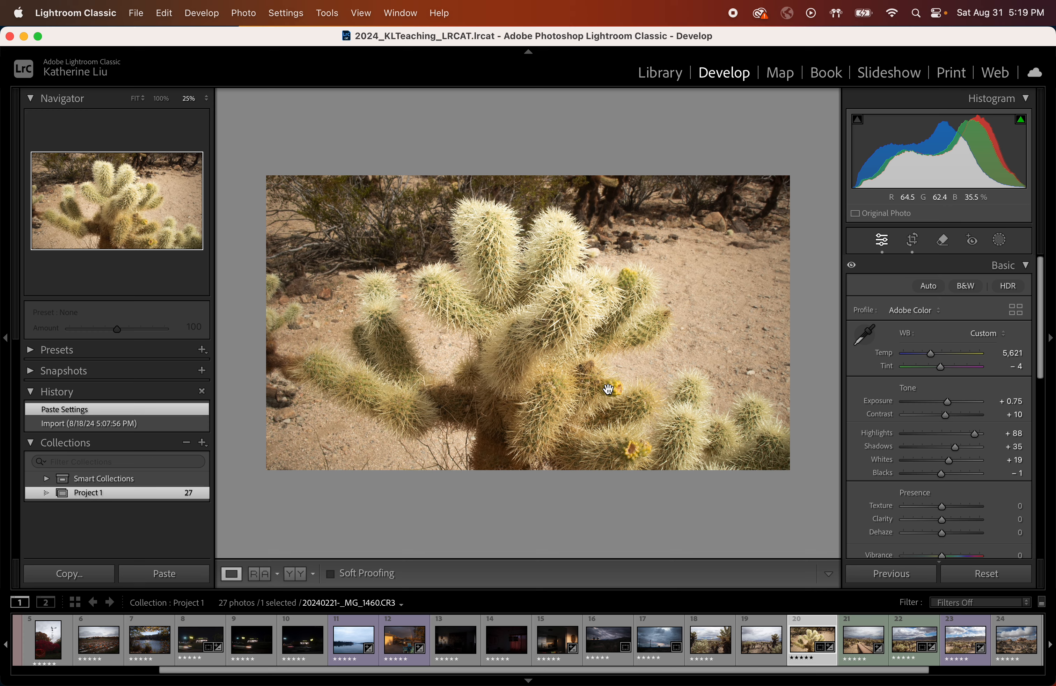
Step: Paste the copied develop settings onto the wide cactus landscape under cloudy sky and lower its Whites to -40
{"action": "left_click", "coordinate": [770, 647]}
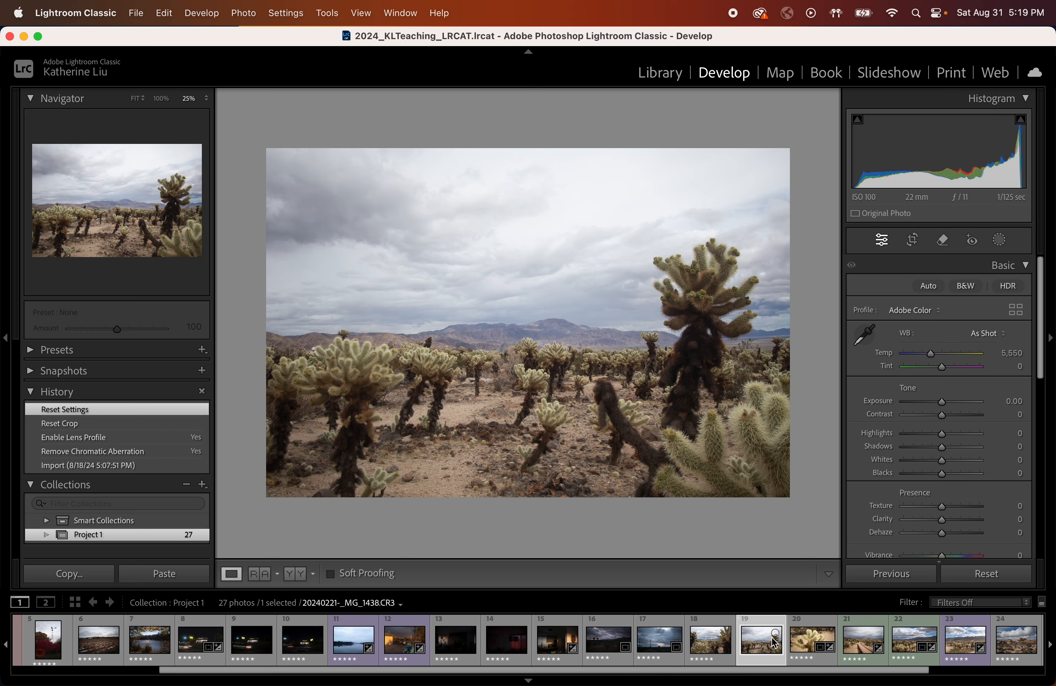
{"action": "left_click", "coordinate": [179, 581]}
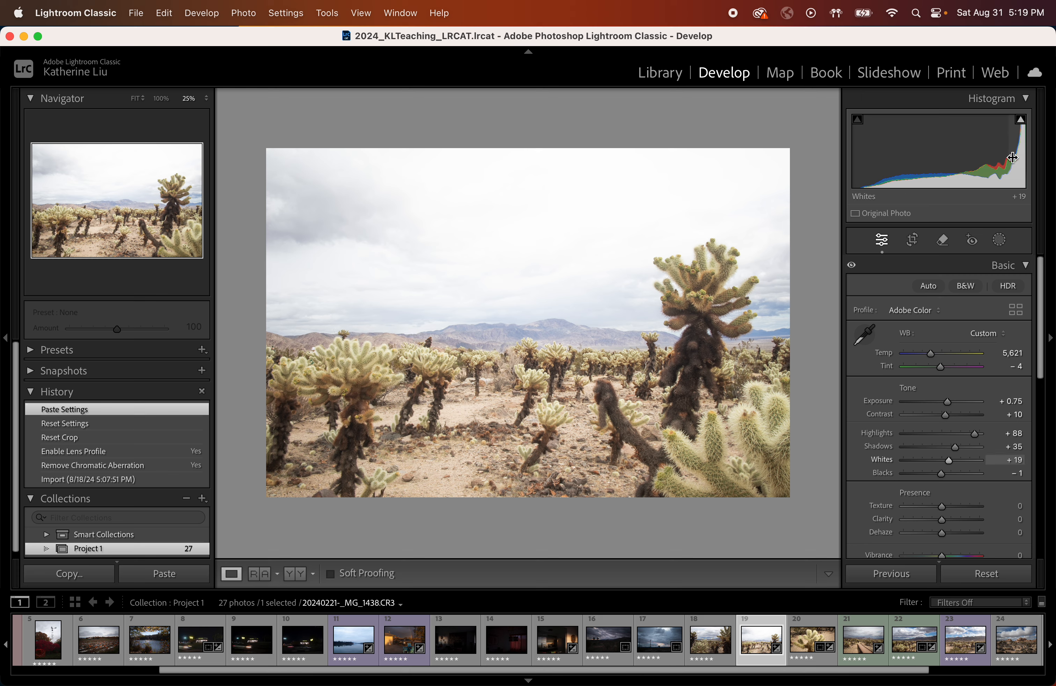
{"action": "mouse_move", "coordinate": [1019, 158]}
{"action": "left_mouse_down"}
{"action": "mouse_move", "coordinate": [1001, 159]}
{"action": "mouse_move", "coordinate": [1022, 159]}
{"action": "left_mouse_up"}
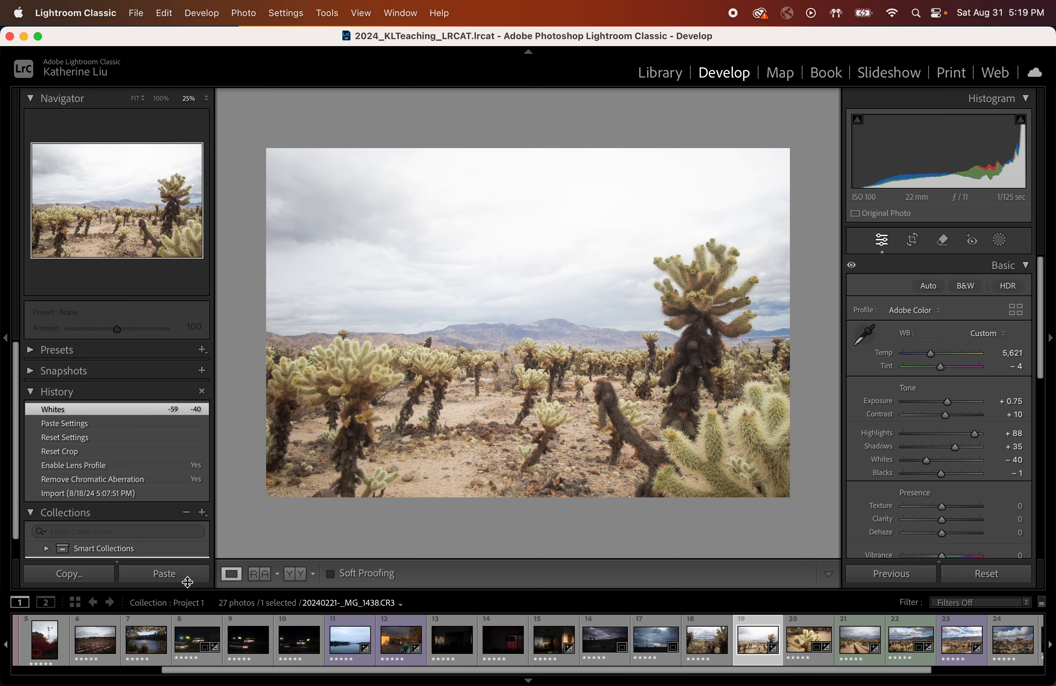
Step: Open the Waffle House night photo and raise its Exposure to +5.00
{"action": "left_click", "coordinate": [190, 642]}
{"action": "scroll", "coordinate": [915, 390], "scroll_direction": "down", "scroll_amount": 1}
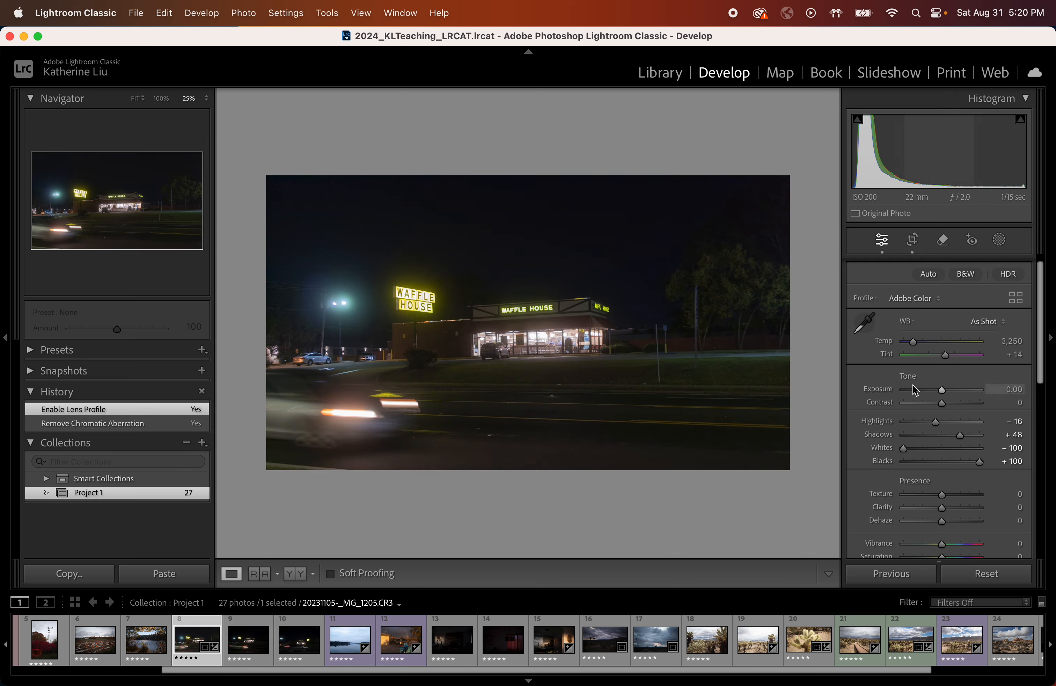
{"action": "scroll", "coordinate": [915, 390], "scroll_direction": "down", "scroll_amount": 1}
{"action": "left_click_drag", "start_coordinate": [936, 352], "coordinate": [1052, 325]}
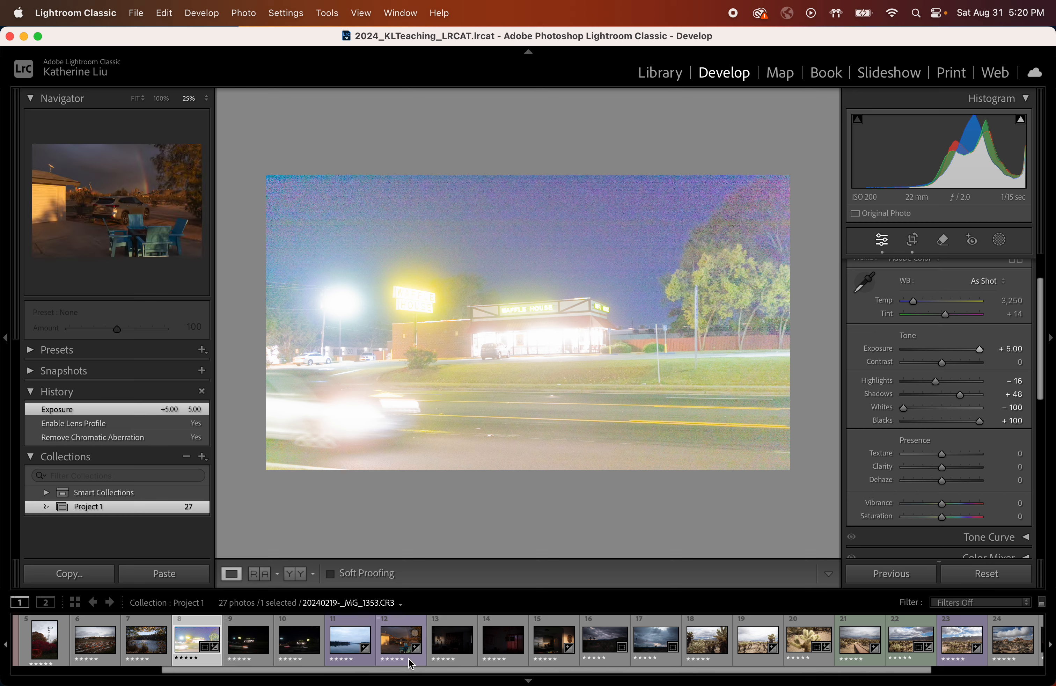
Step: Select photos 8 through 12 in the filmstrip as a continuous range, and return to only photo 8
{"action": "left_click", "coordinate": [401, 650], "text": "shift"}
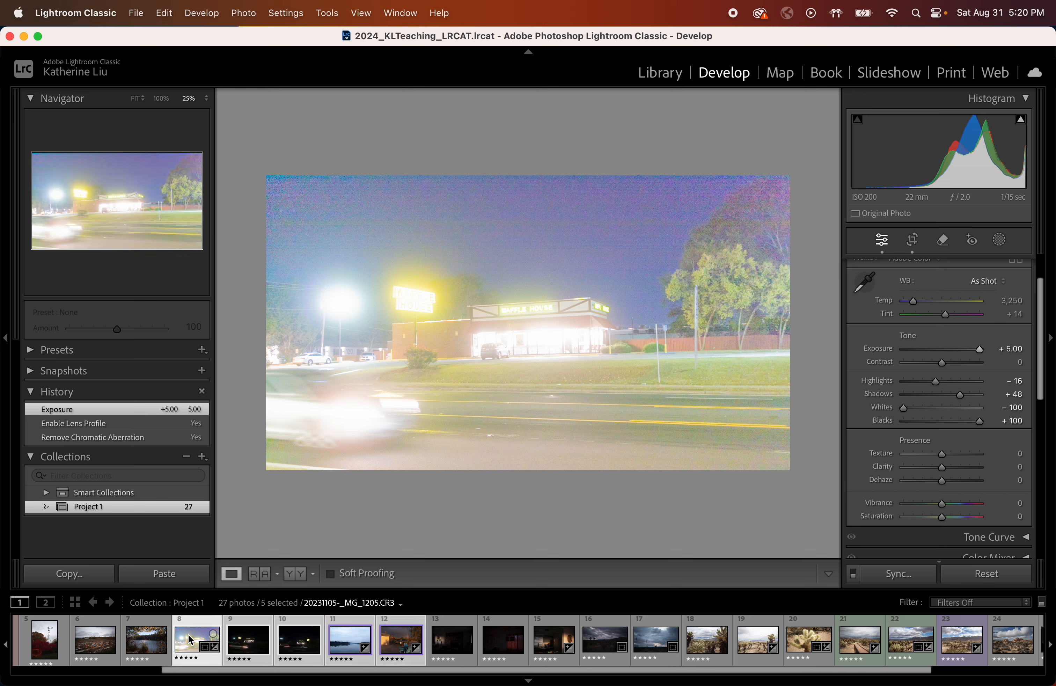
{"action": "left_click", "coordinate": [194, 643]}
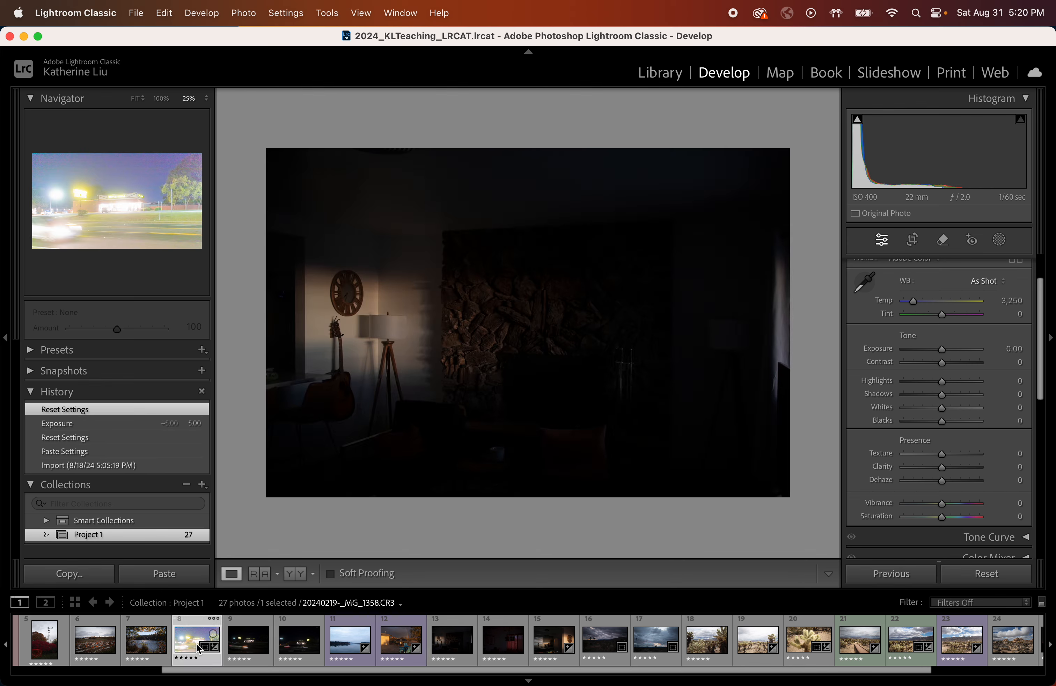
{"action": "left_click", "coordinate": [401, 650], "text": "shift"}
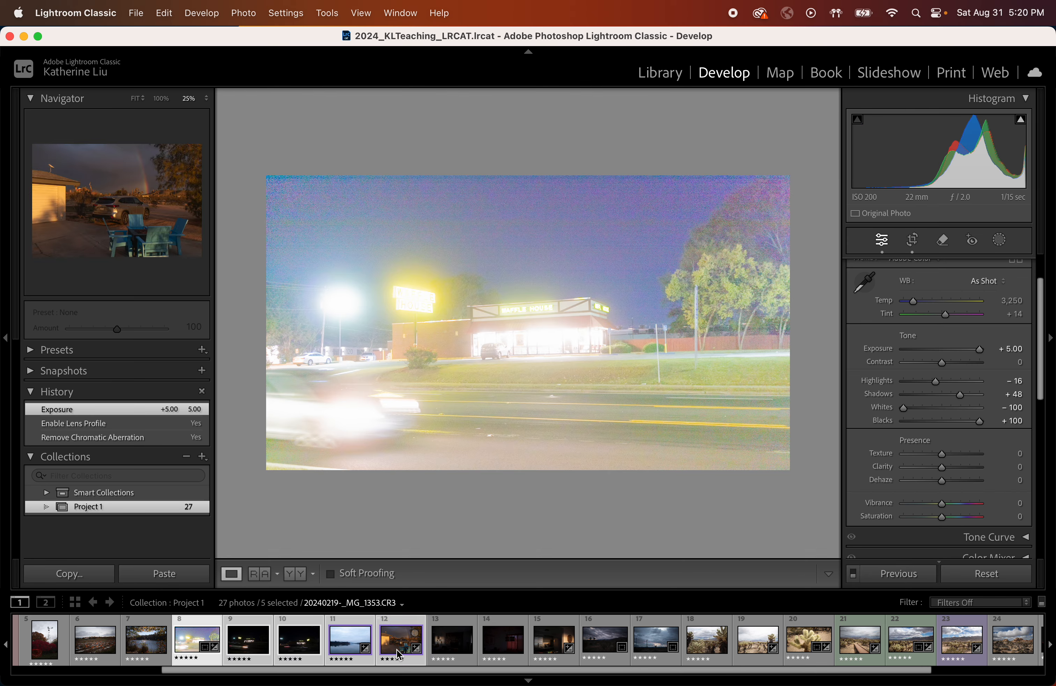
{"action": "left_click", "coordinate": [450, 652]}
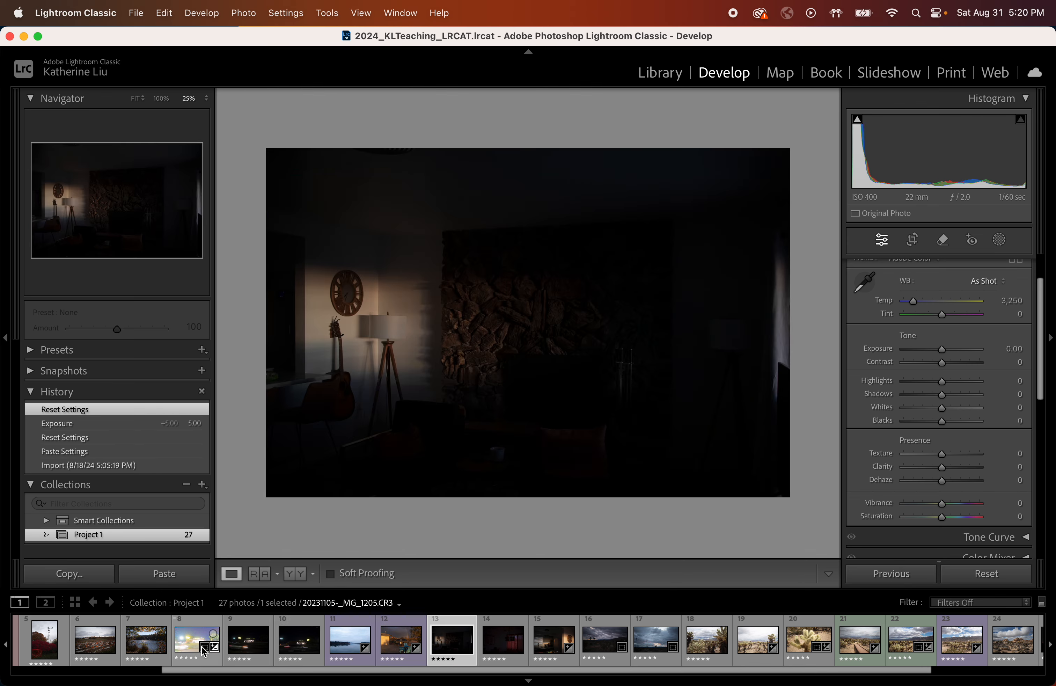
{"action": "left_click", "coordinate": [191, 650]}
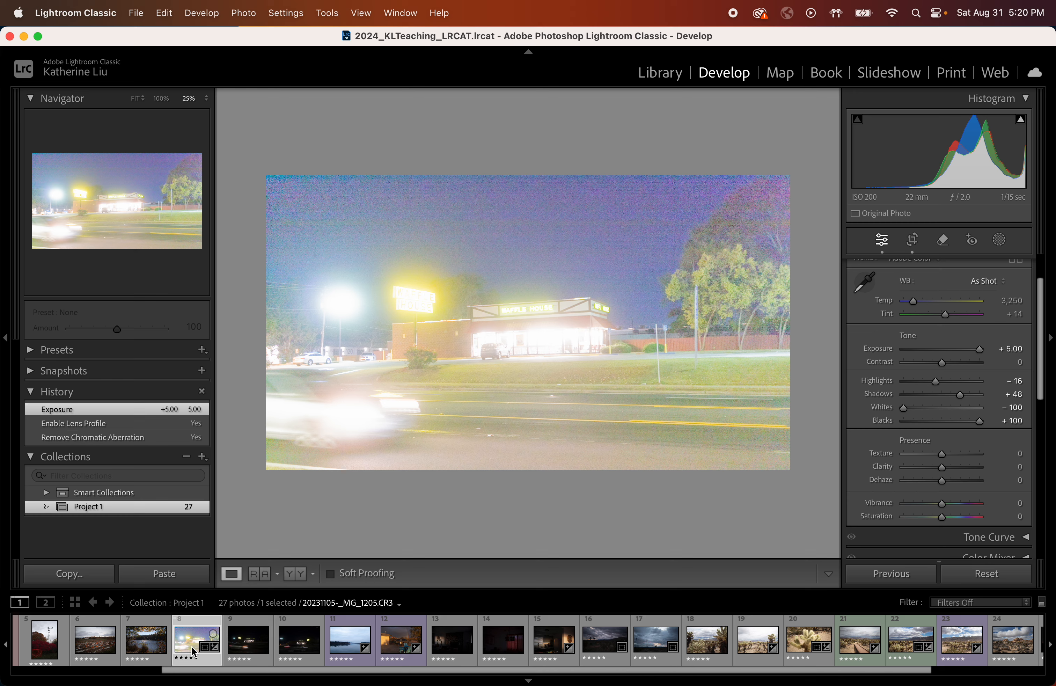
Step: Add the non-adjacent photos 10, 12 and 14 to the selection of photo 8, and clear that multiple selection
{"action": "left_click", "coordinate": [299, 651], "text": "super"}
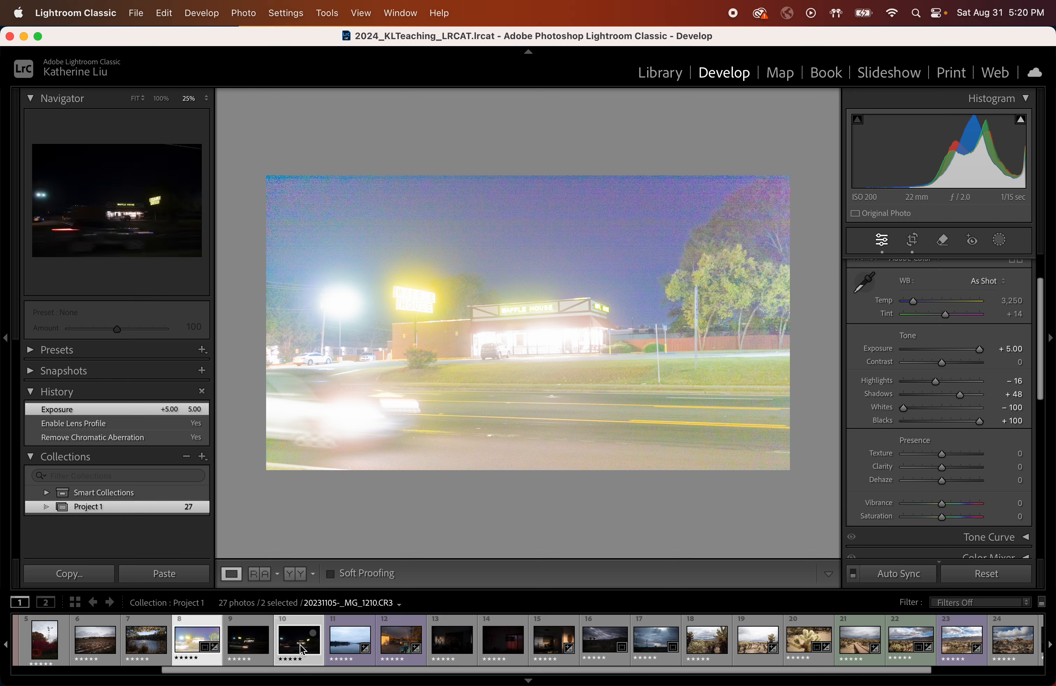
{"action": "left_click", "coordinate": [401, 650], "text": "super"}
{"action": "left_click", "coordinate": [495, 655], "text": "super"}
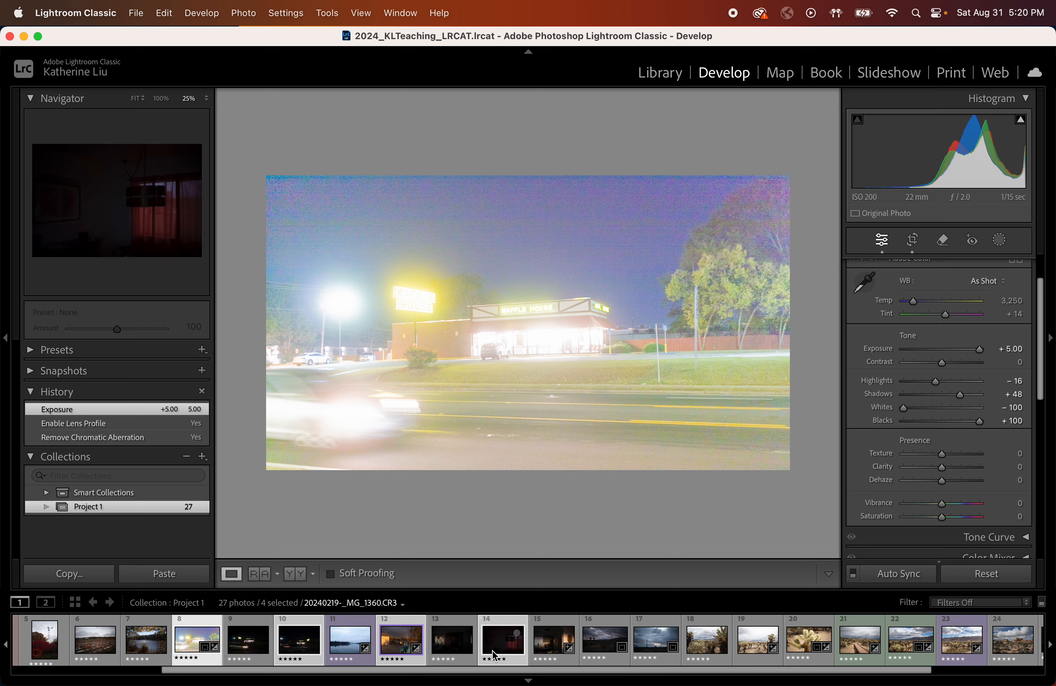
{"action": "left_click", "coordinate": [248, 641]}
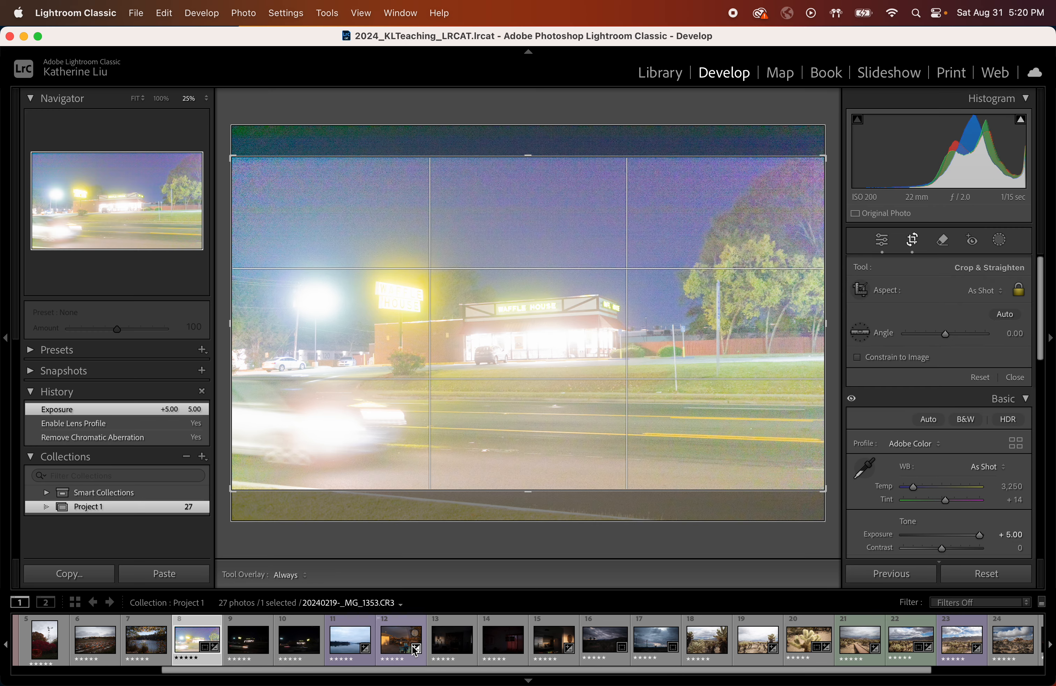
Step: Select the range from photo 8 to photo 12 again and reduce the selection to photo 8
{"action": "left_click", "coordinate": [399, 654], "text": "shift"}
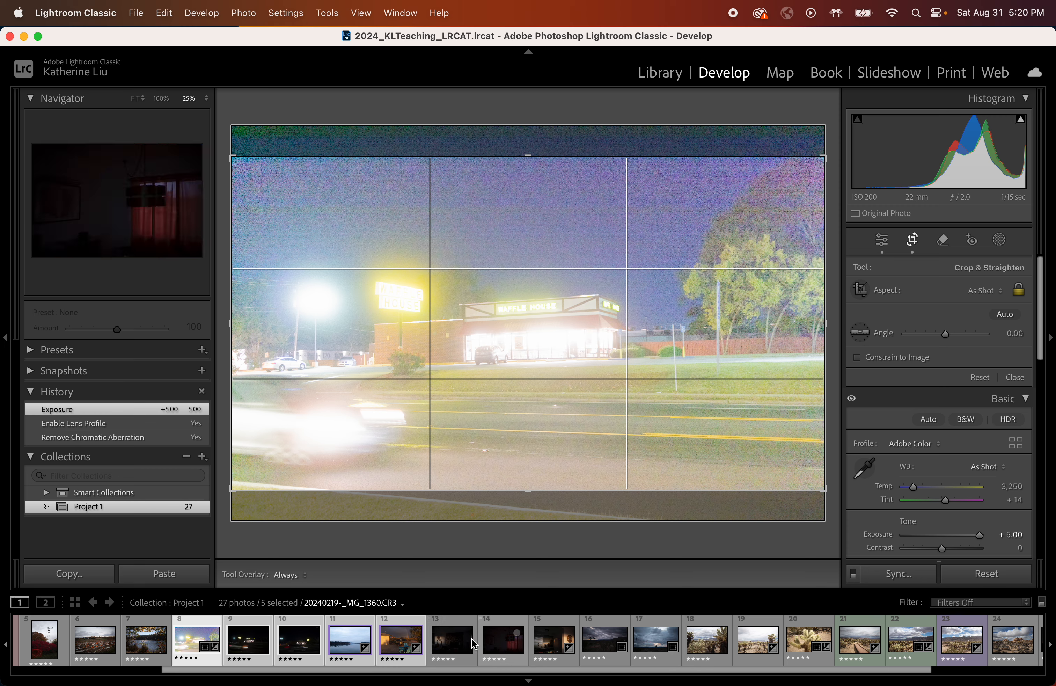
{"action": "left_click", "coordinate": [489, 640]}
{"action": "left_click", "coordinate": [198, 641]}
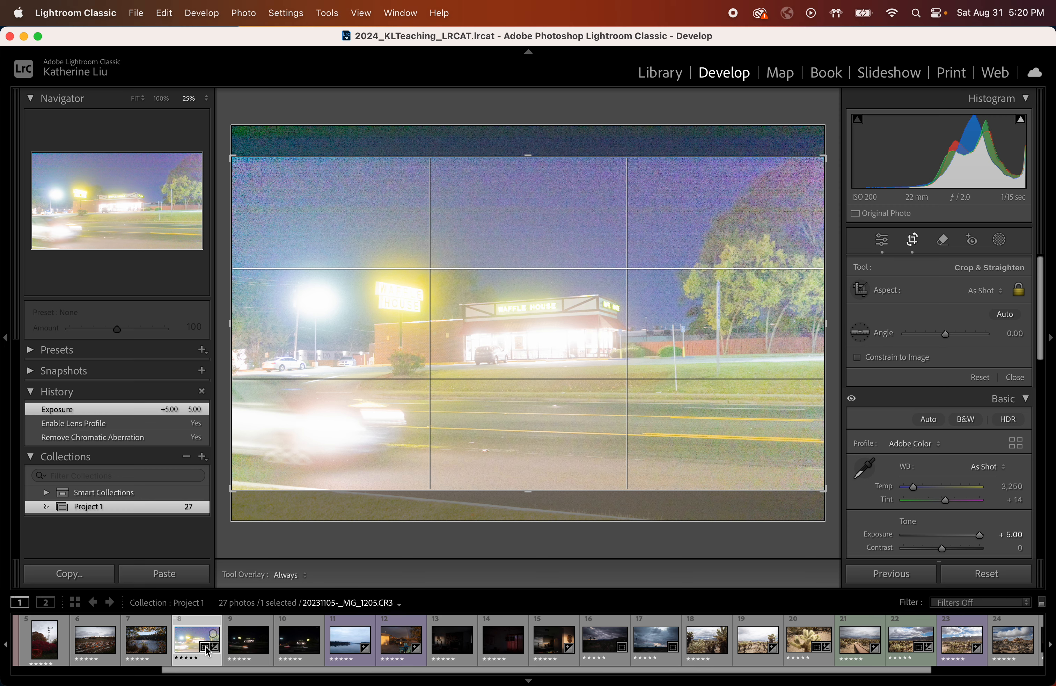
Step: Reset the crops of the dark Waffle House photo 9 and the overexposed Waffle House photo 8, closing the Crop tool after each
{"action": "left_click", "coordinate": [255, 658]}
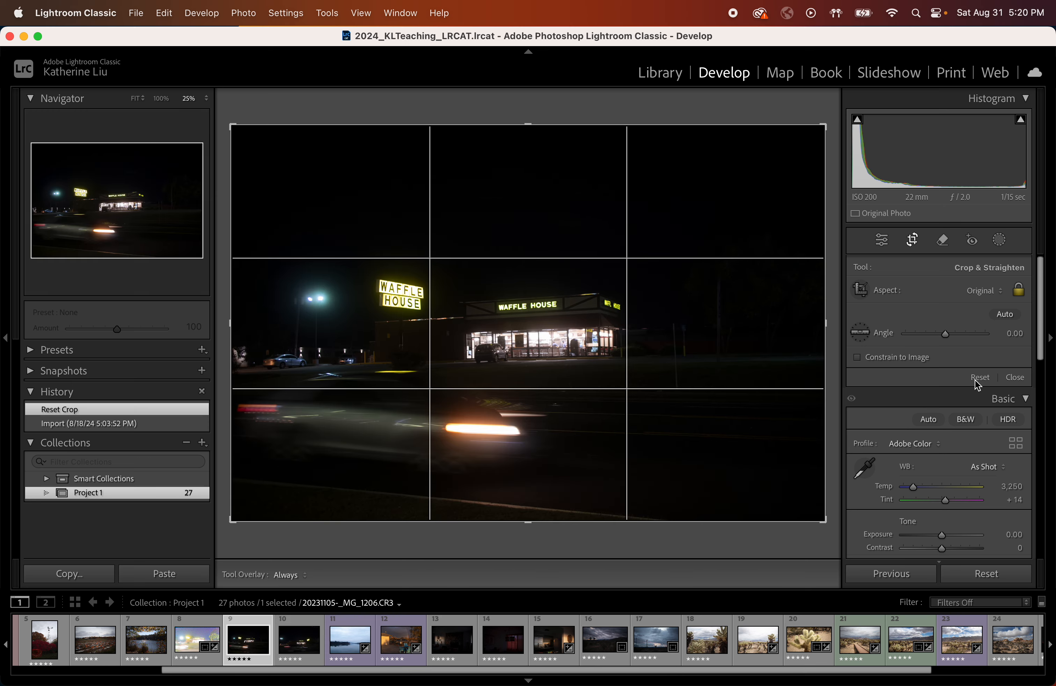
{"action": "left_click", "coordinate": [1014, 378]}
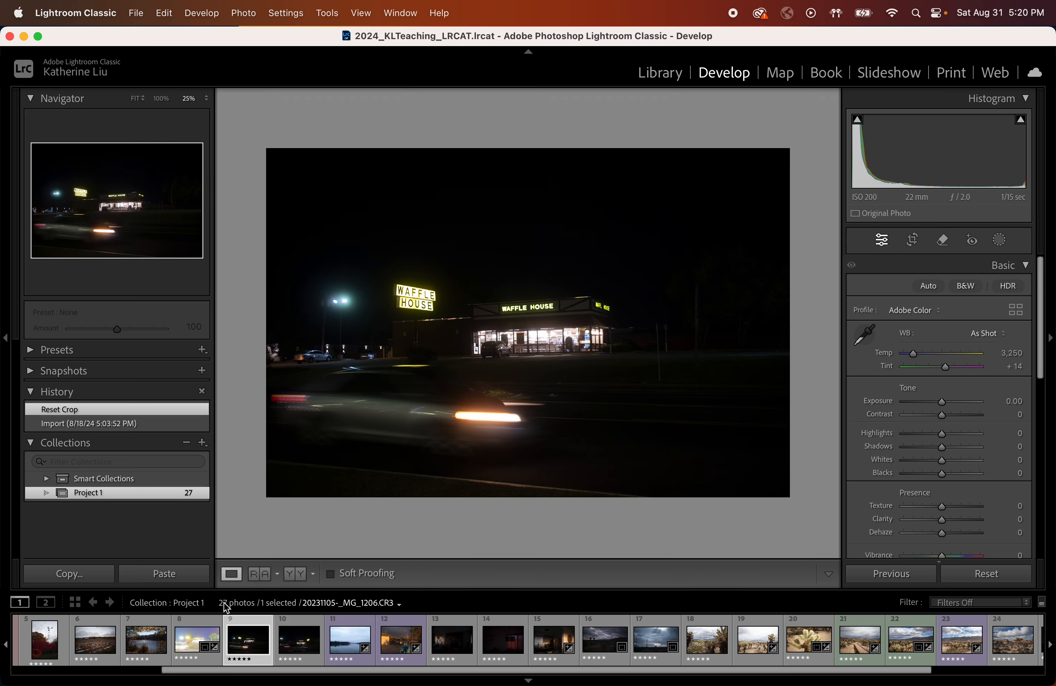
{"action": "left_click", "coordinate": [204, 648]}
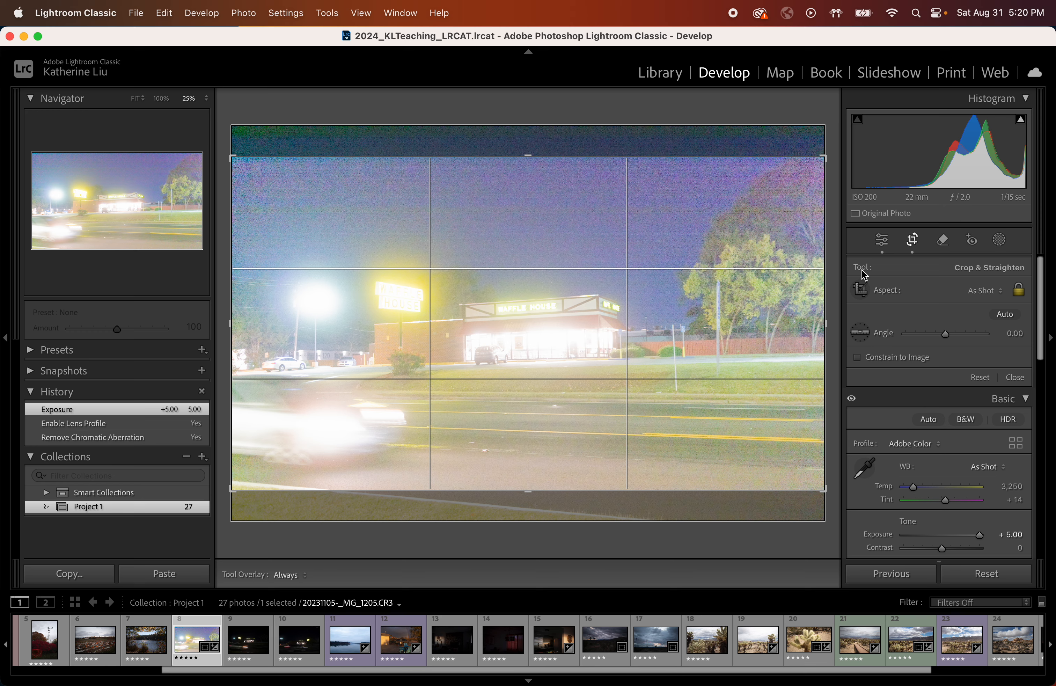
{"action": "left_click", "coordinate": [976, 377]}
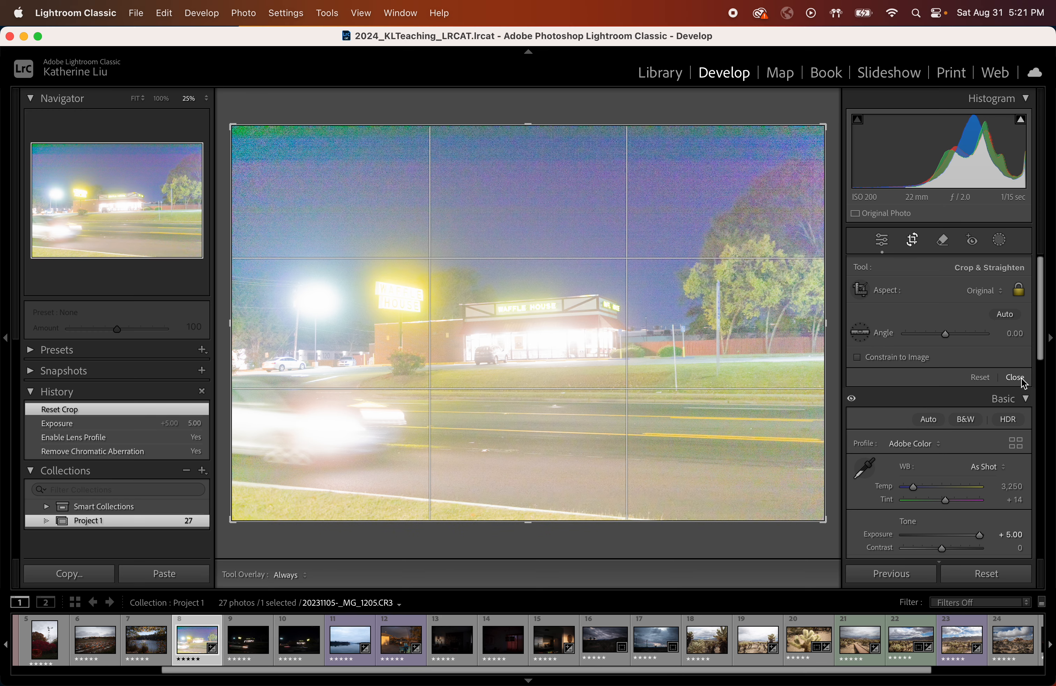
{"action": "left_click", "coordinate": [1016, 377]}
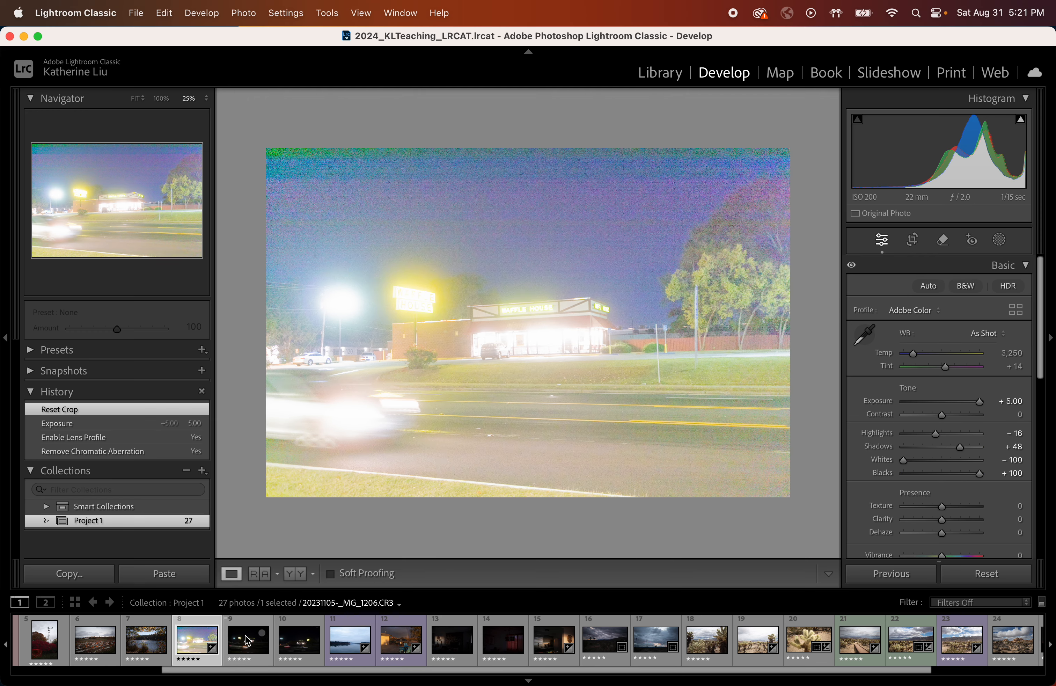
Step: Check the dark Waffle House photo 10 and copy the develop settings of the overexposed photo 8
{"action": "left_click", "coordinate": [294, 641]}
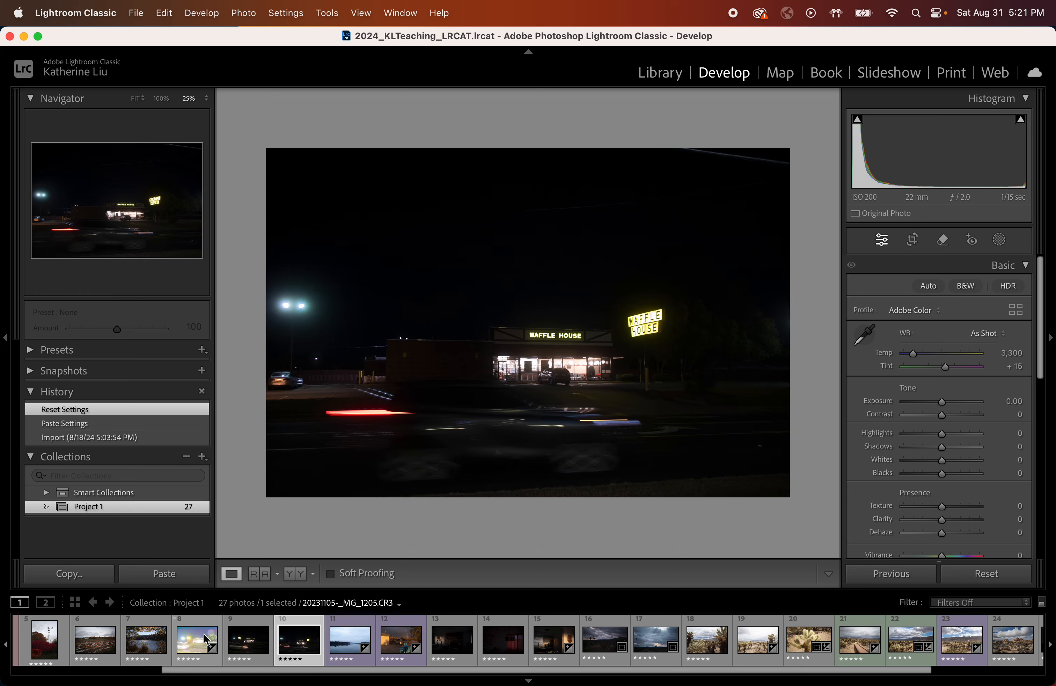
{"action": "left_click", "coordinate": [199, 640]}
{"action": "left_click", "coordinate": [69, 573]}
{"action": "left_click", "coordinate": [769, 393]}
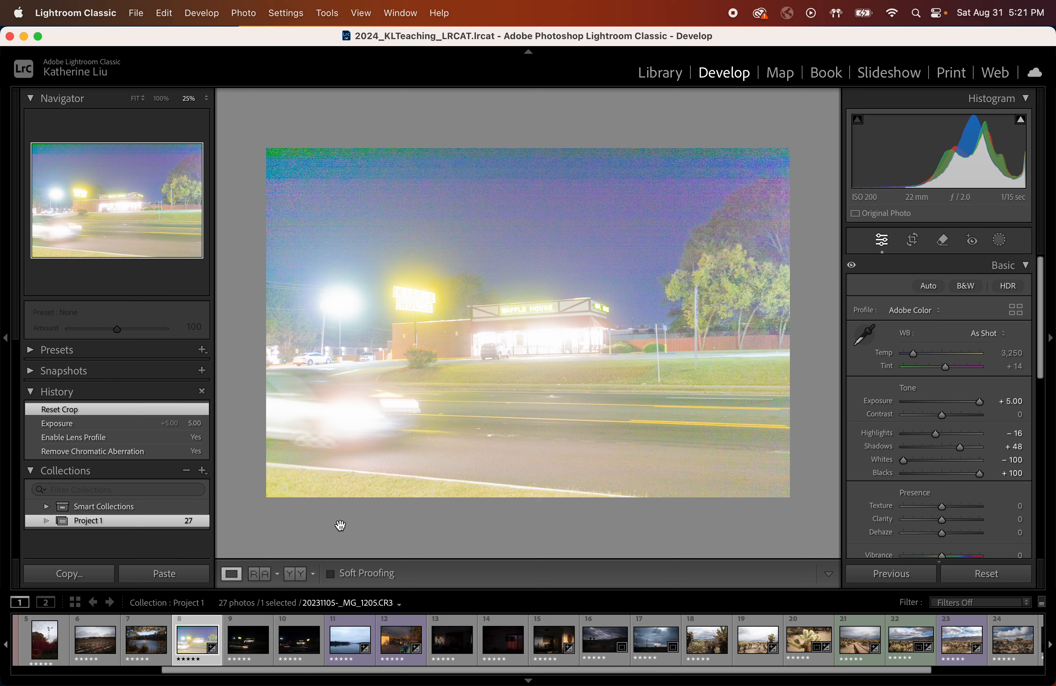
Step: Synchronize photo 8's develop settings to photos 9 through 12, leaving Transform, Lens Blur, Remove, Crop and Masking excluded
{"action": "left_click", "coordinate": [395, 653], "text": "shift"}
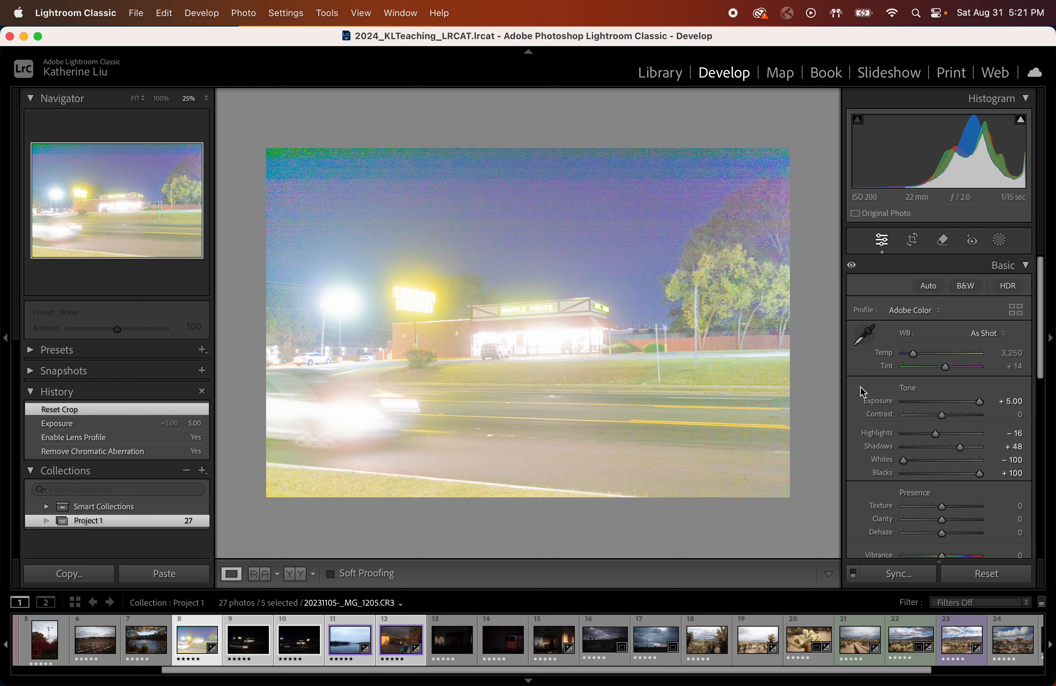
{"action": "left_click", "coordinate": [897, 574]}
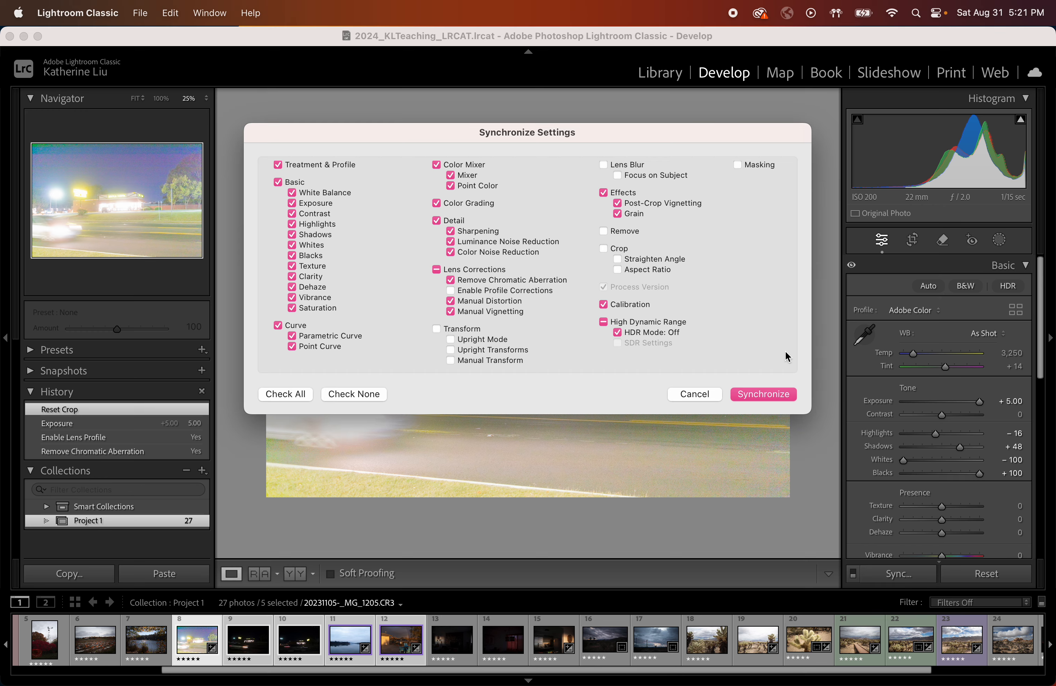
{"action": "left_click", "coordinate": [764, 394]}
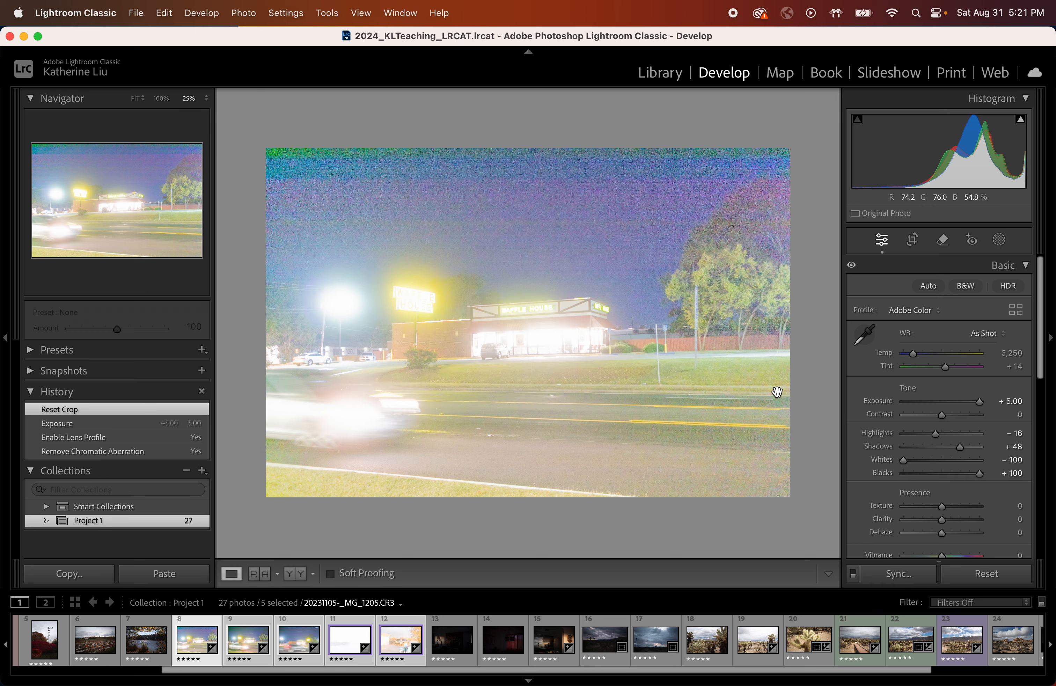
Step: Examine the synchronized photos 8 through 12 one after another to compare how the applied settings affect each
{"action": "key", "text": "Right"}
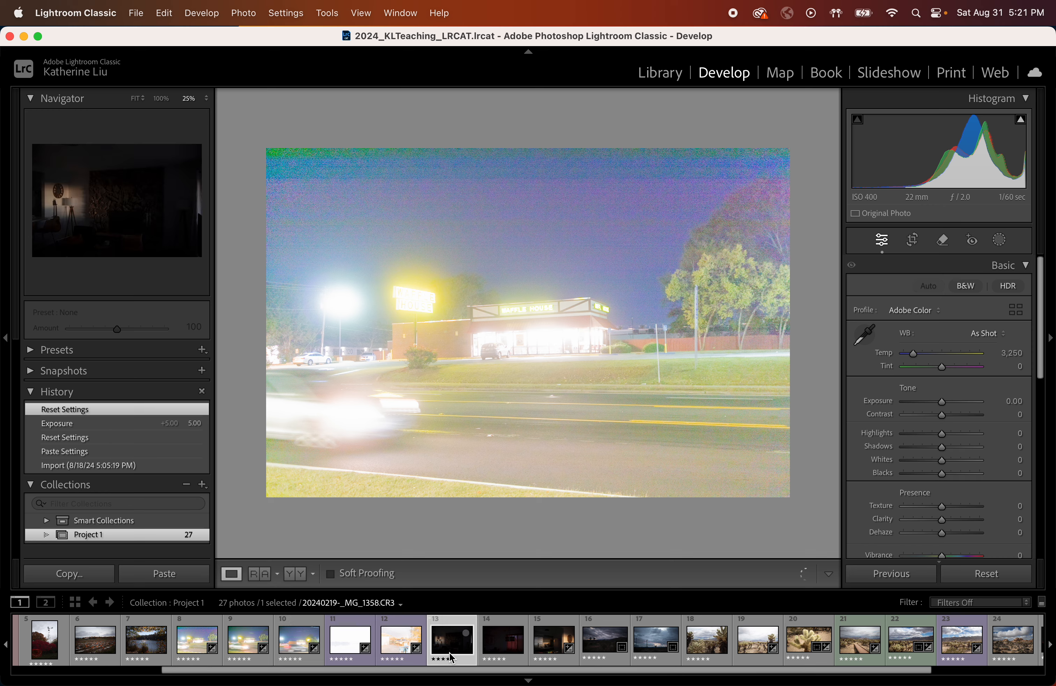
{"action": "left_click", "coordinate": [198, 653]}
{"action": "key", "text": "Right"}
{"action": "key", "text": "Right"}
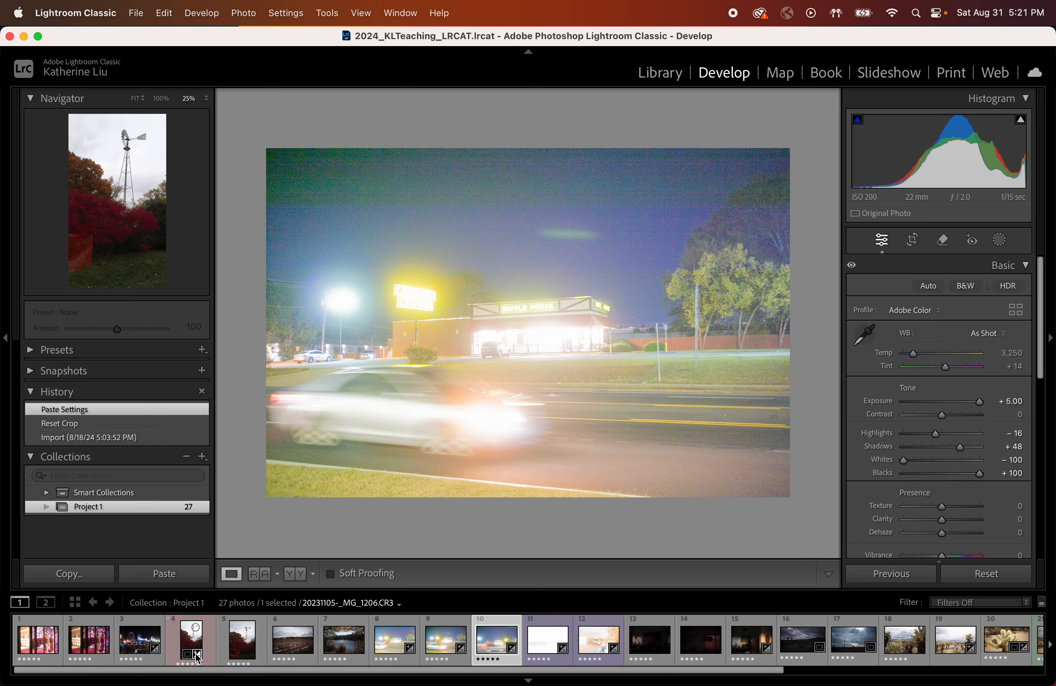
{"action": "key", "text": "Right"}
{"action": "key", "text": "Right"}
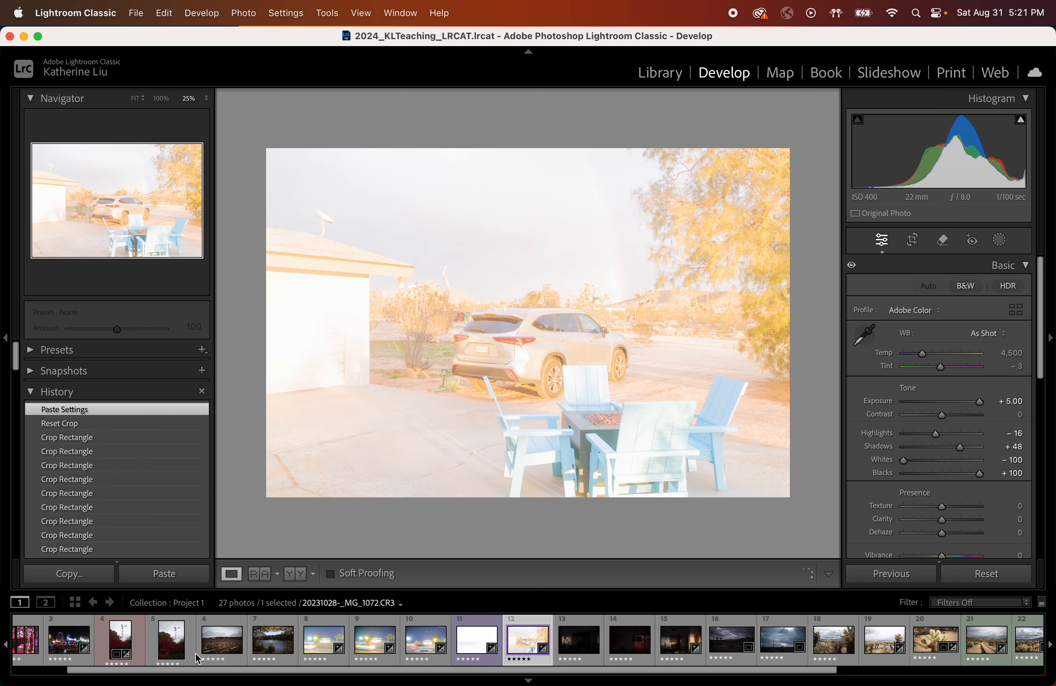
{"action": "key", "text": "Left"}
{"action": "key", "text": "Left"}
{"action": "key", "text": "Left"}
{"action": "key", "text": "Left"}
{"action": "key", "text": "Left"}
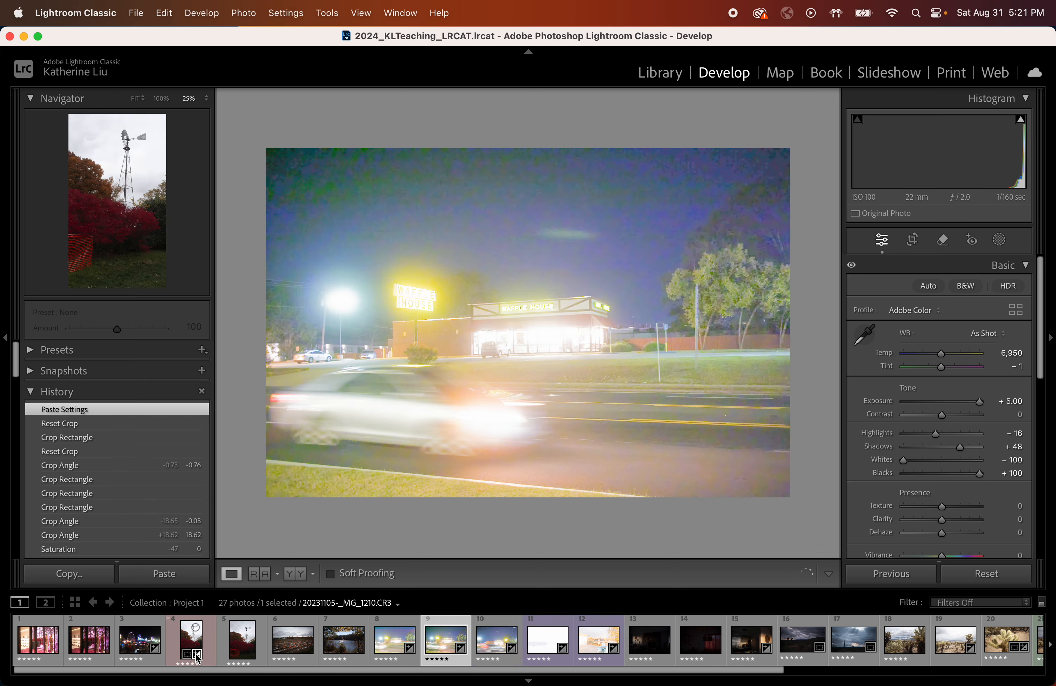
{"action": "key", "text": "Right"}
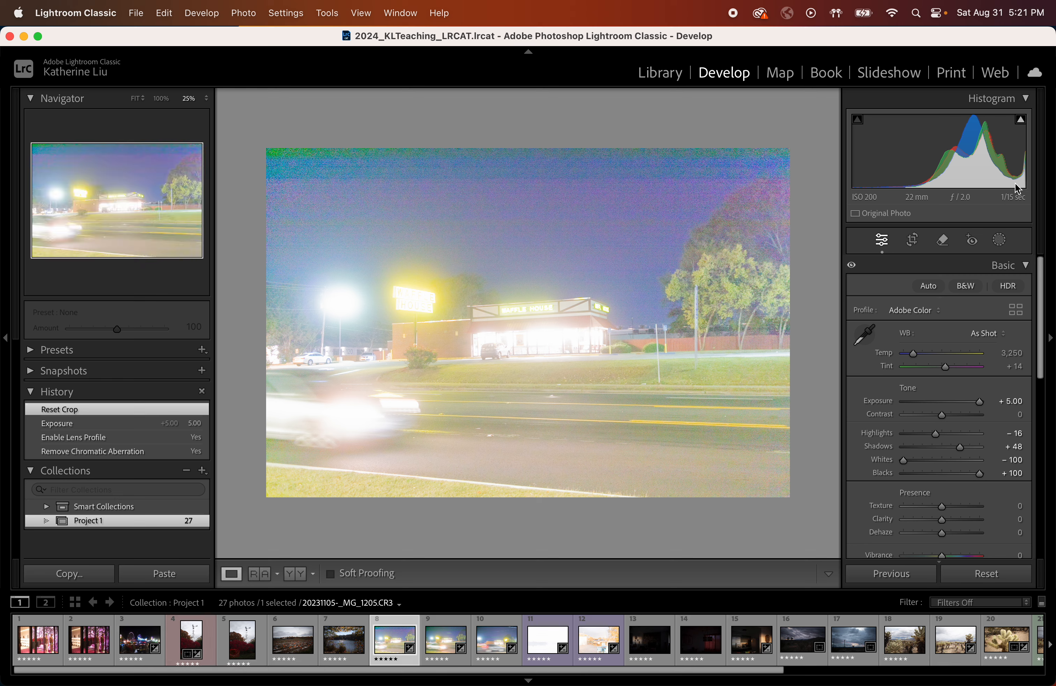
{"action": "scroll", "coordinate": [955, 429], "scroll_direction": "down", "scroll_amount": 8}
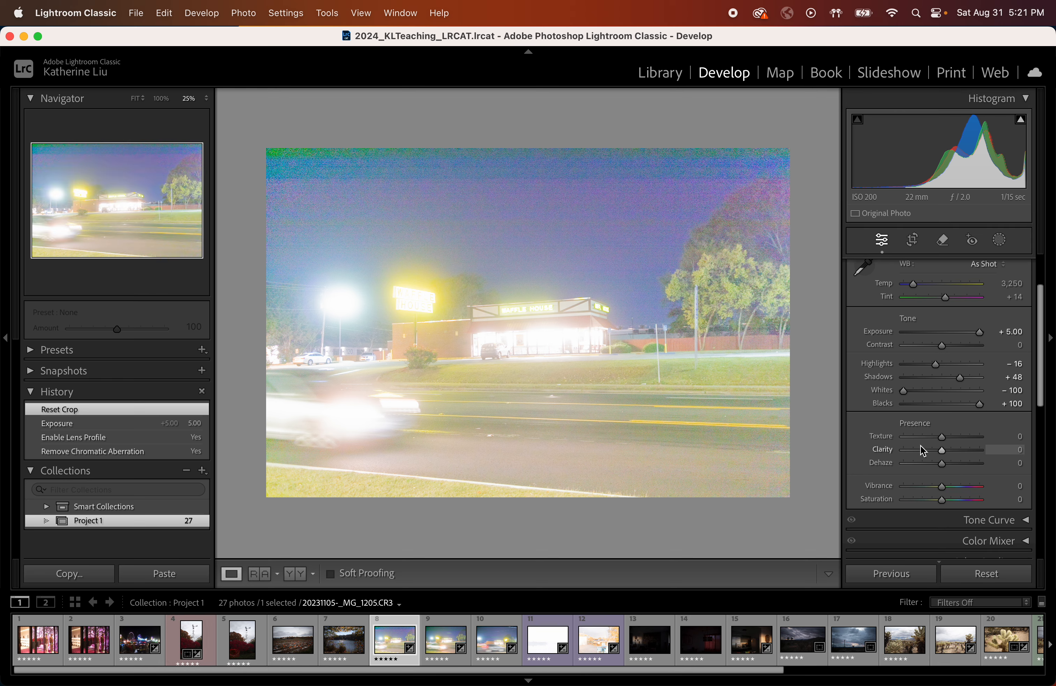
{"action": "scroll", "coordinate": [923, 450], "scroll_direction": "down", "scroll_amount": 1}
{"action": "scroll", "coordinate": [921, 413], "scroll_direction": "up", "scroll_amount": 7}
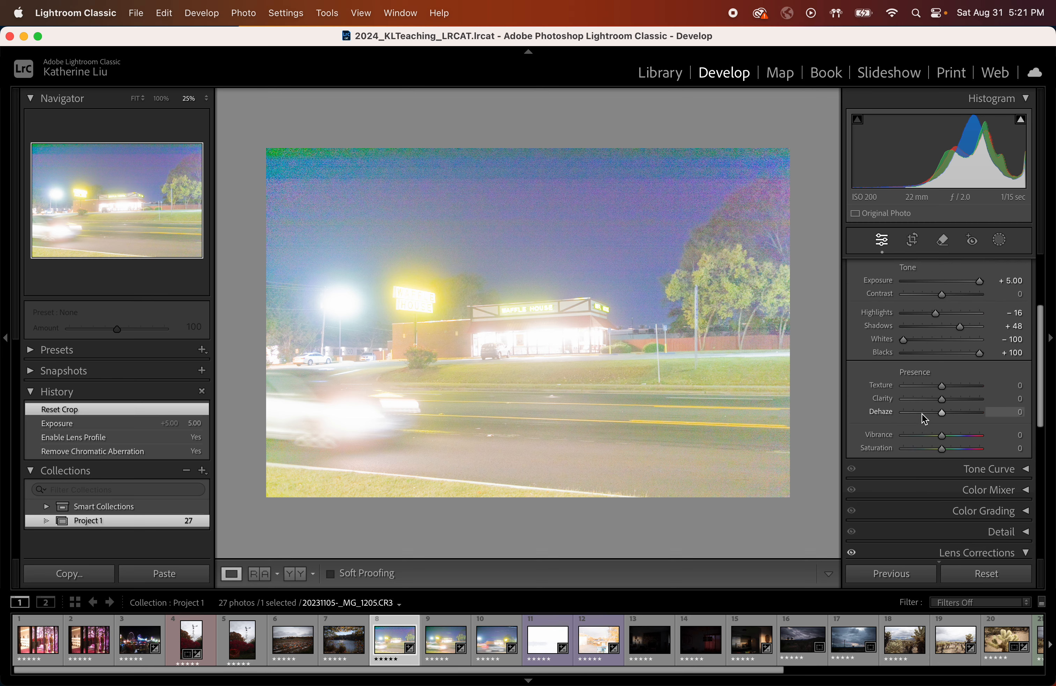
{"action": "scroll", "coordinate": [938, 401], "scroll_direction": "down", "scroll_amount": 6}
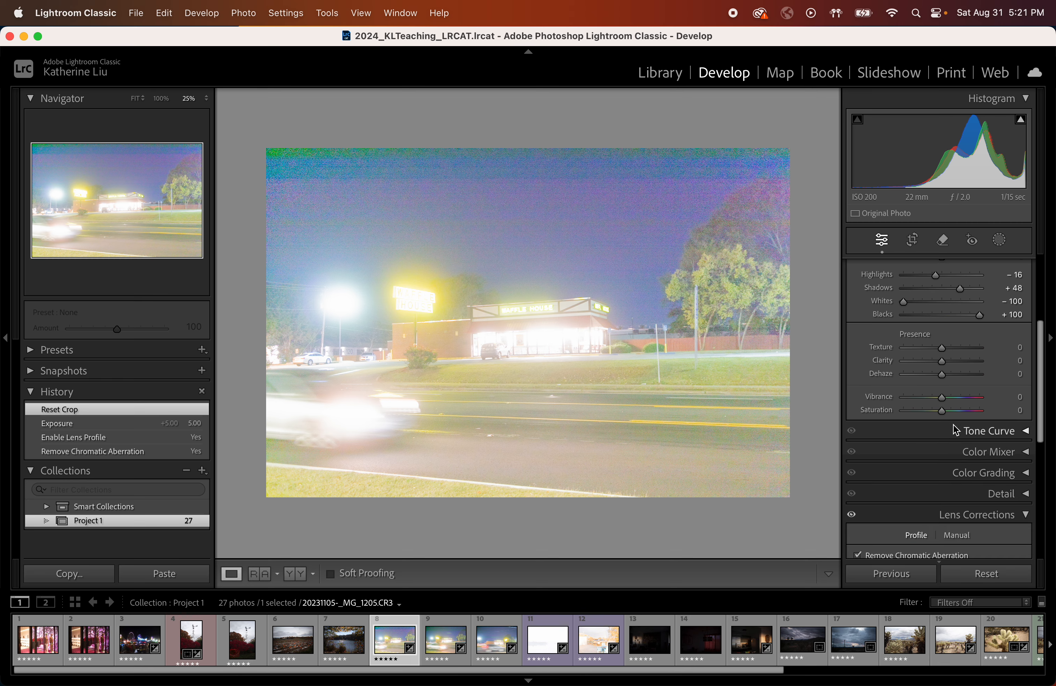
{"action": "scroll", "coordinate": [870, 334], "scroll_direction": "up", "scroll_amount": 8}
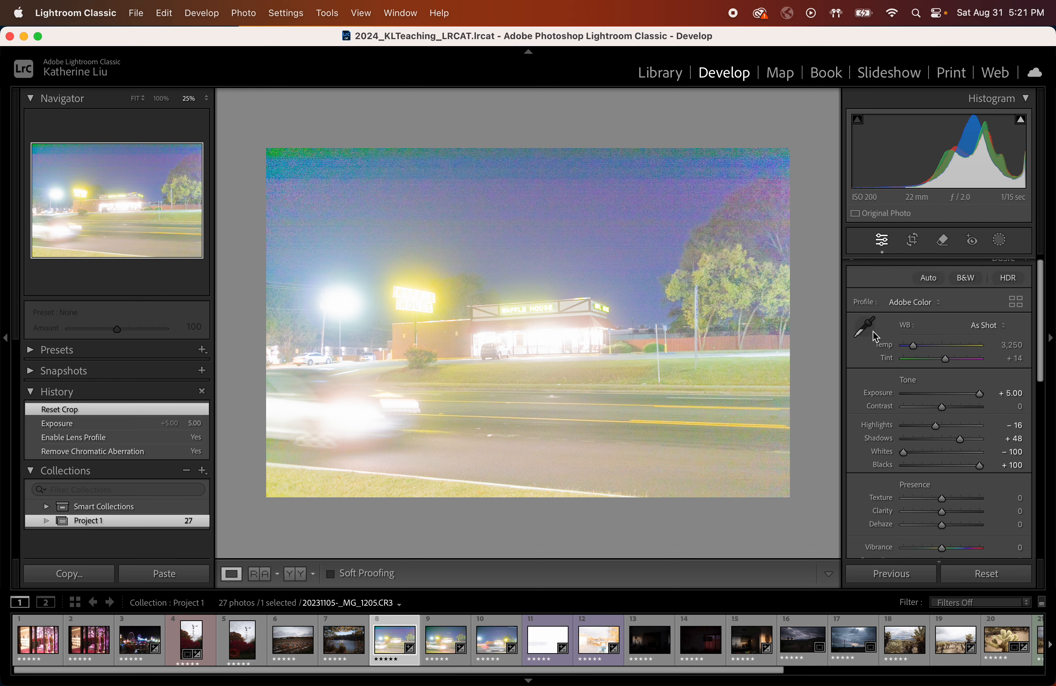